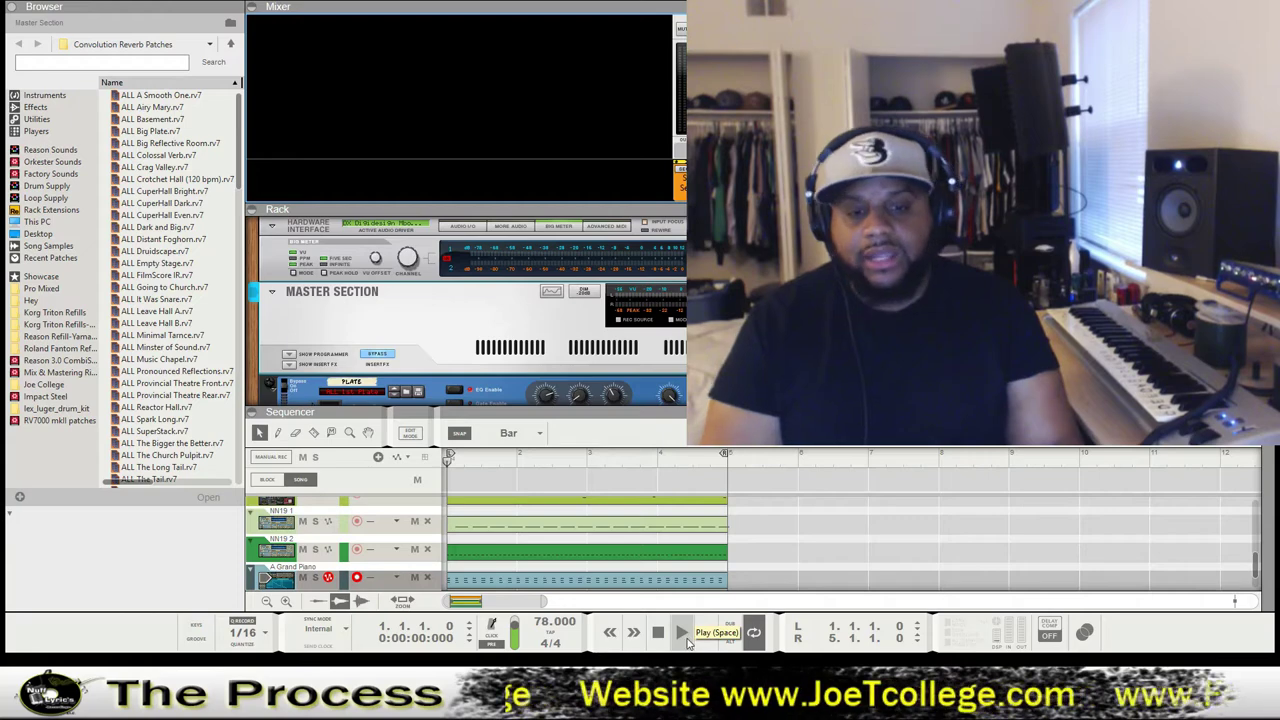
Play the looped song and review the mixer's faders, send effects and master compressor.
click(682, 634)
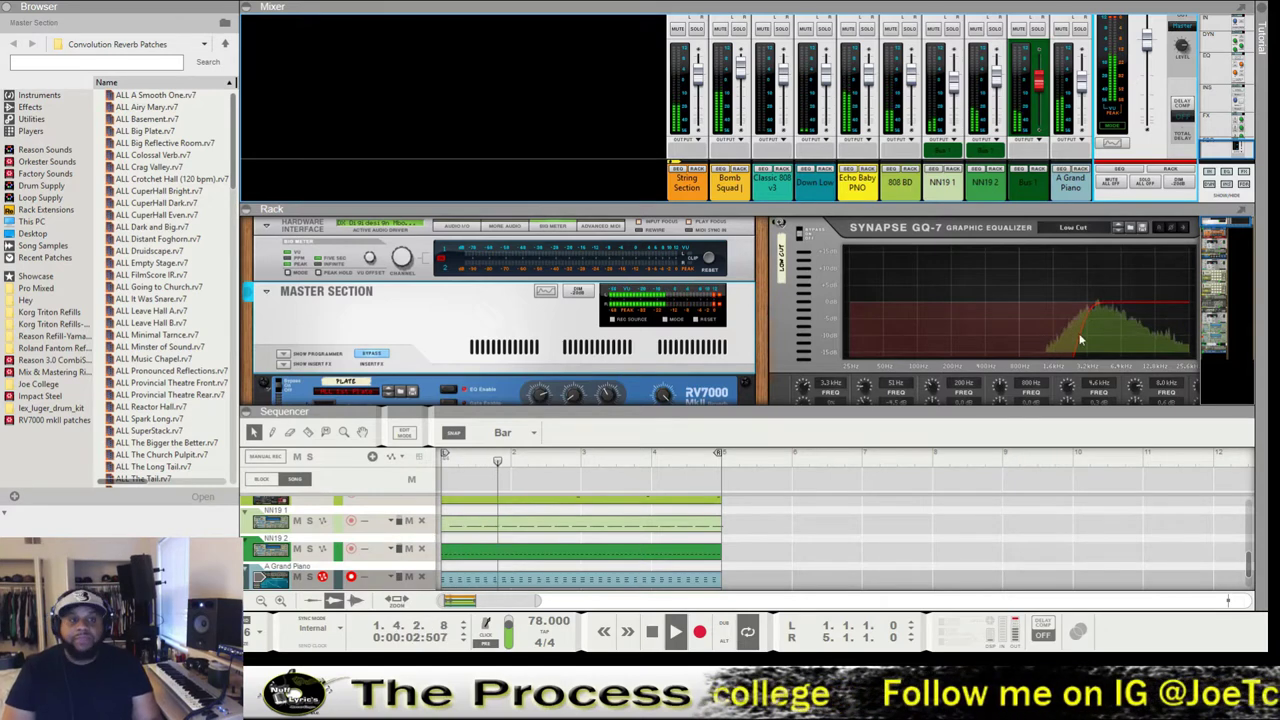
scroll(1120, 82, up, 2)
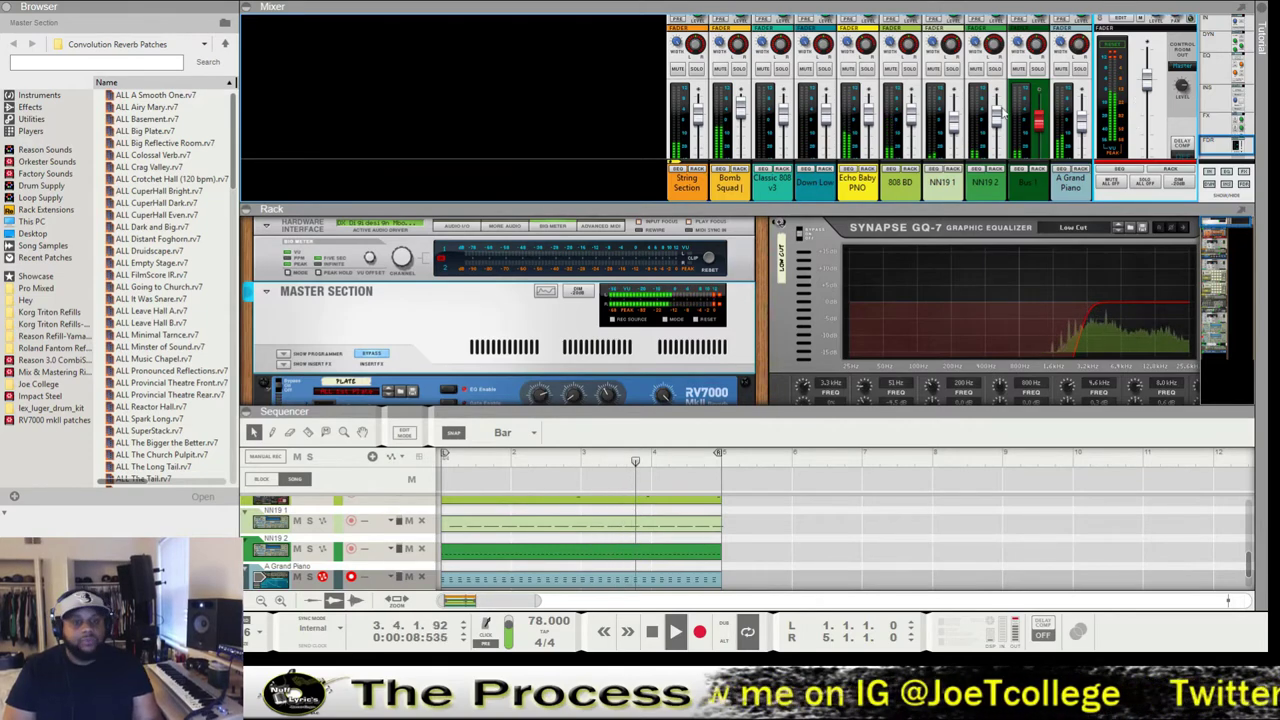
scroll(1134, 112, up, 10)
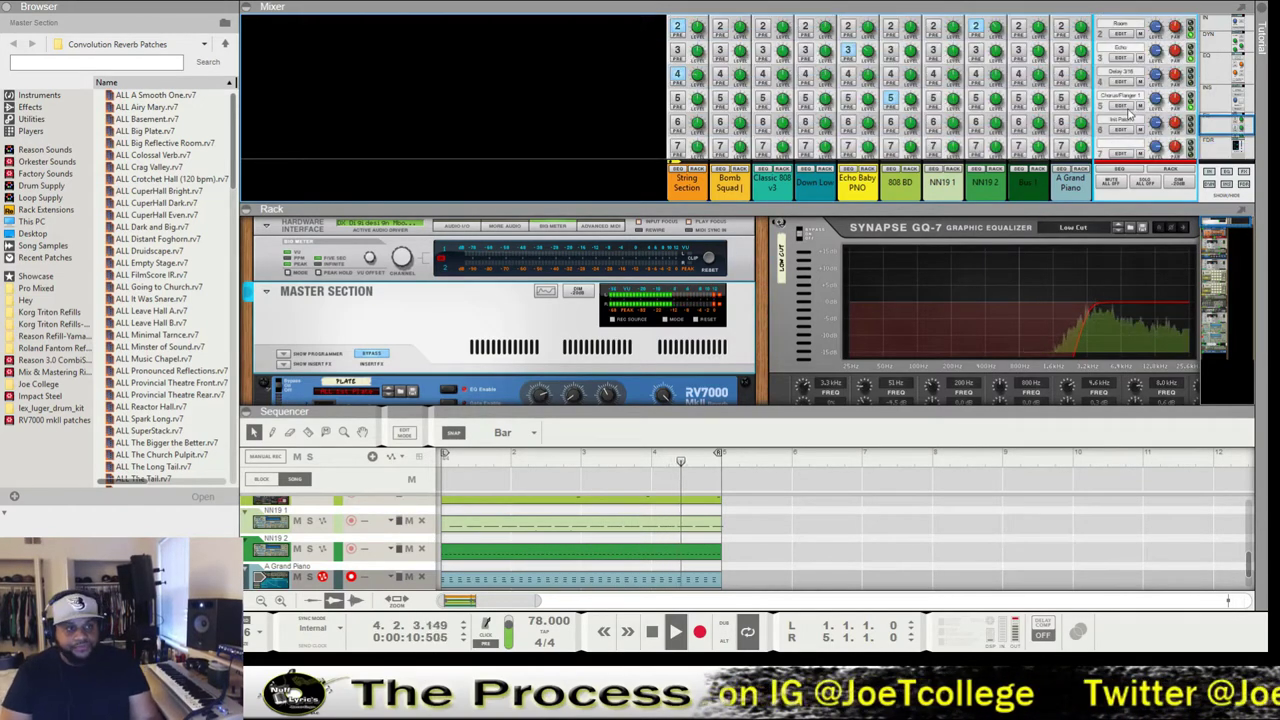
scroll(1118, 107, up, 5)
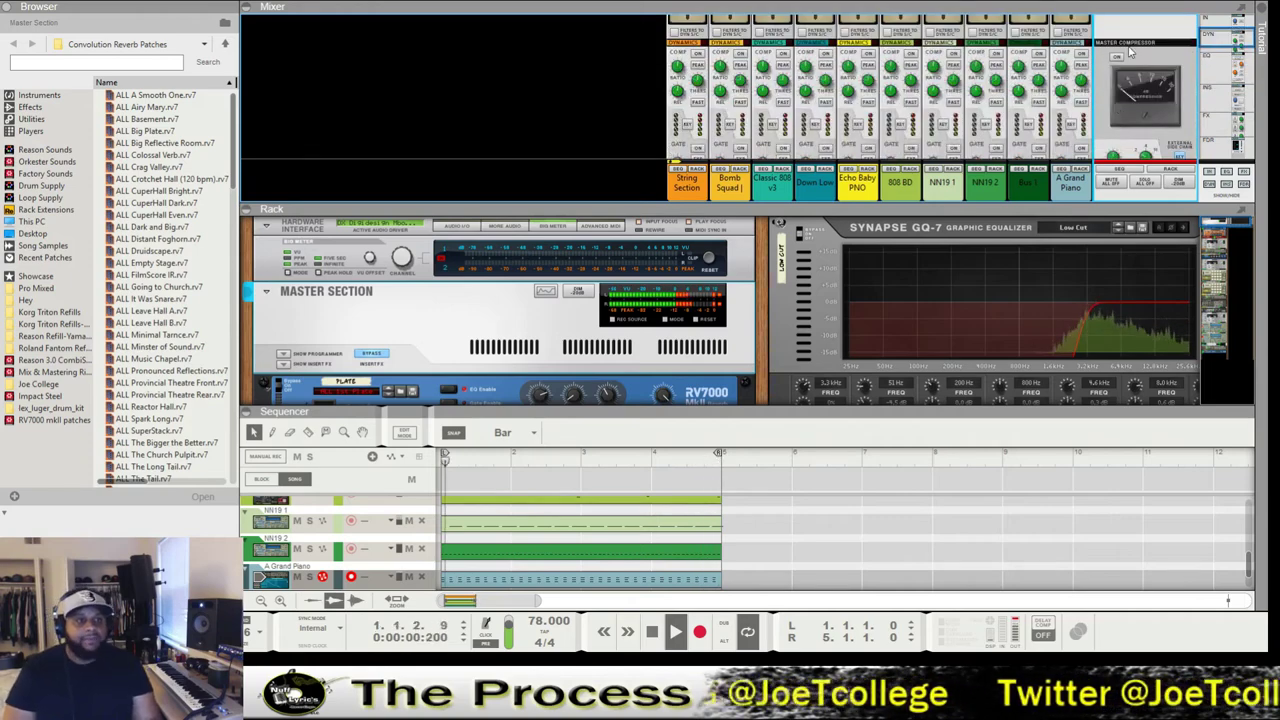
scroll(1120, 80, down, 15)
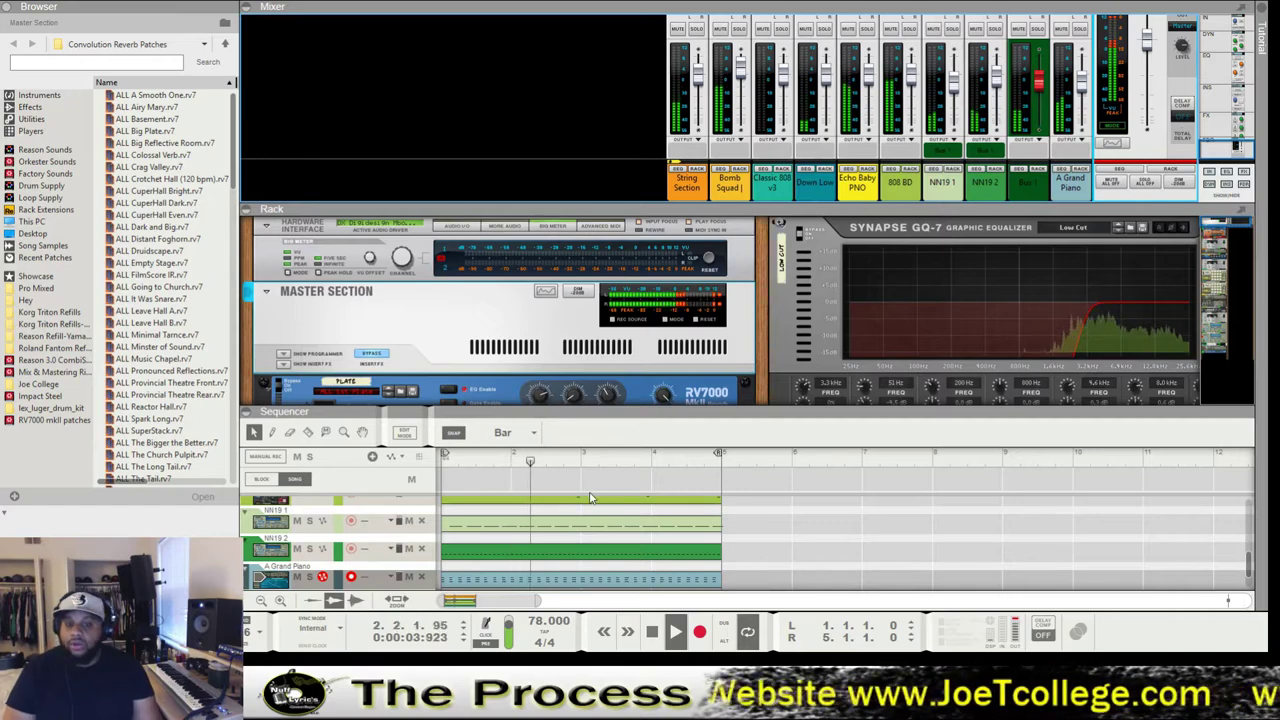
Delete the empty Classic 808 v3 track together with its Kong device.
scroll(591, 498, up, 3)
scroll(591, 498, up, 2)
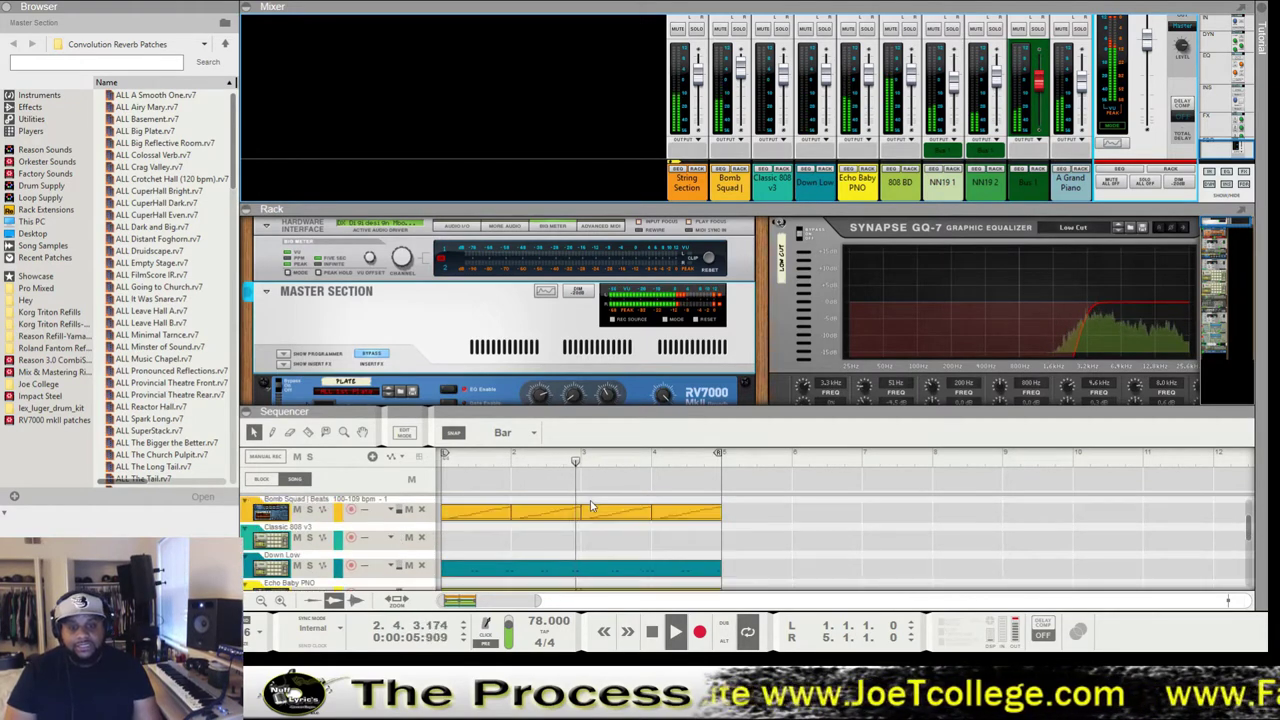
click(370, 532)
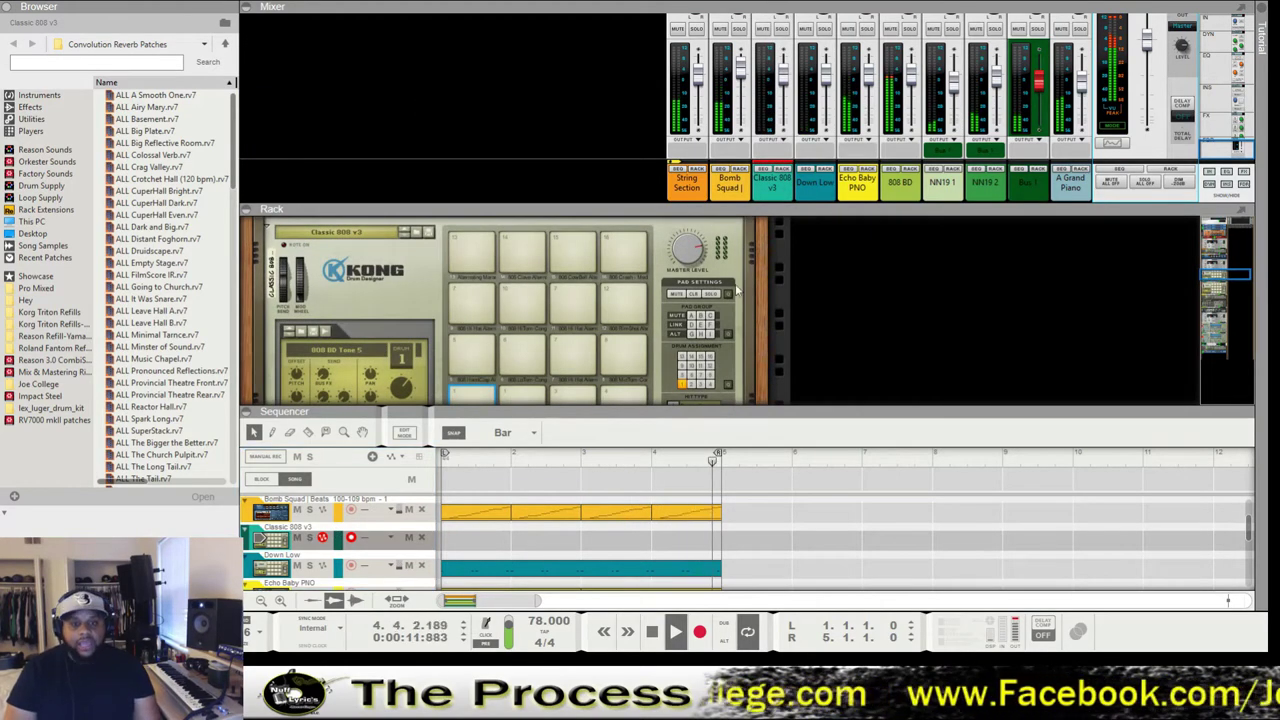
key(Delete)
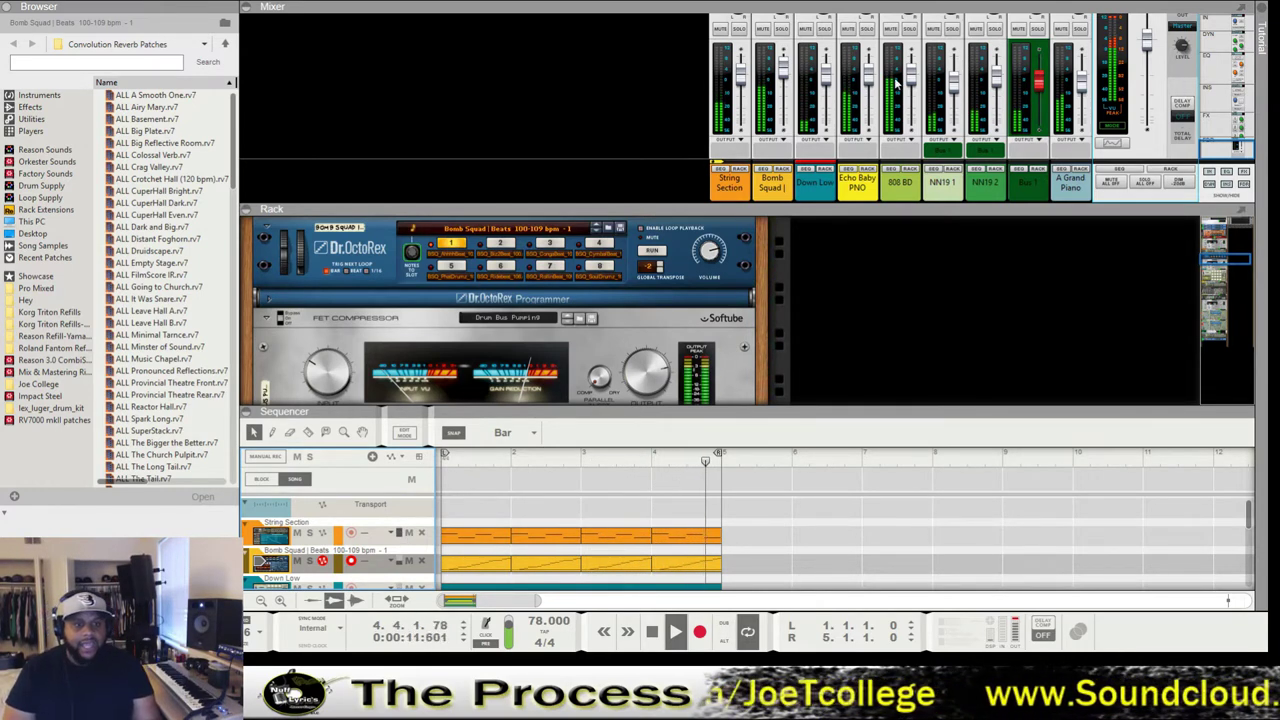
Lower the Bomb Squad channel's level slightly while it is soloed, and switch its solo off.
click(782, 29)
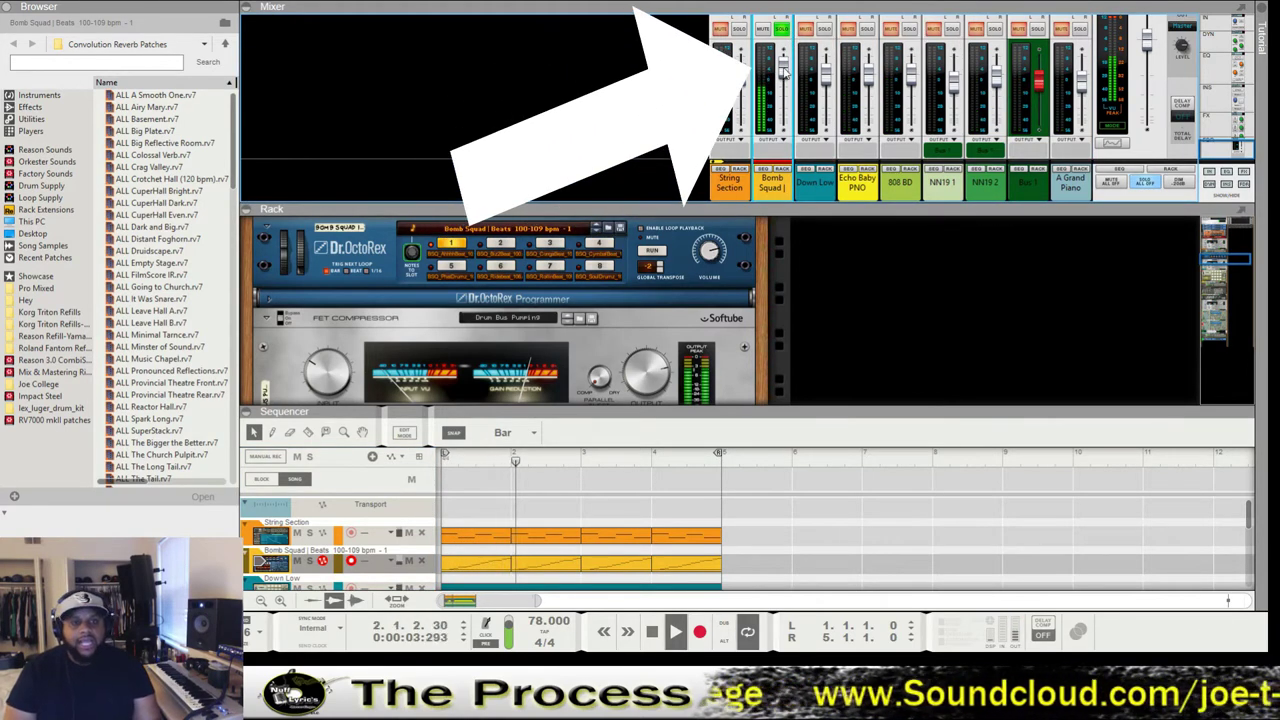
mouse_move(784, 70)
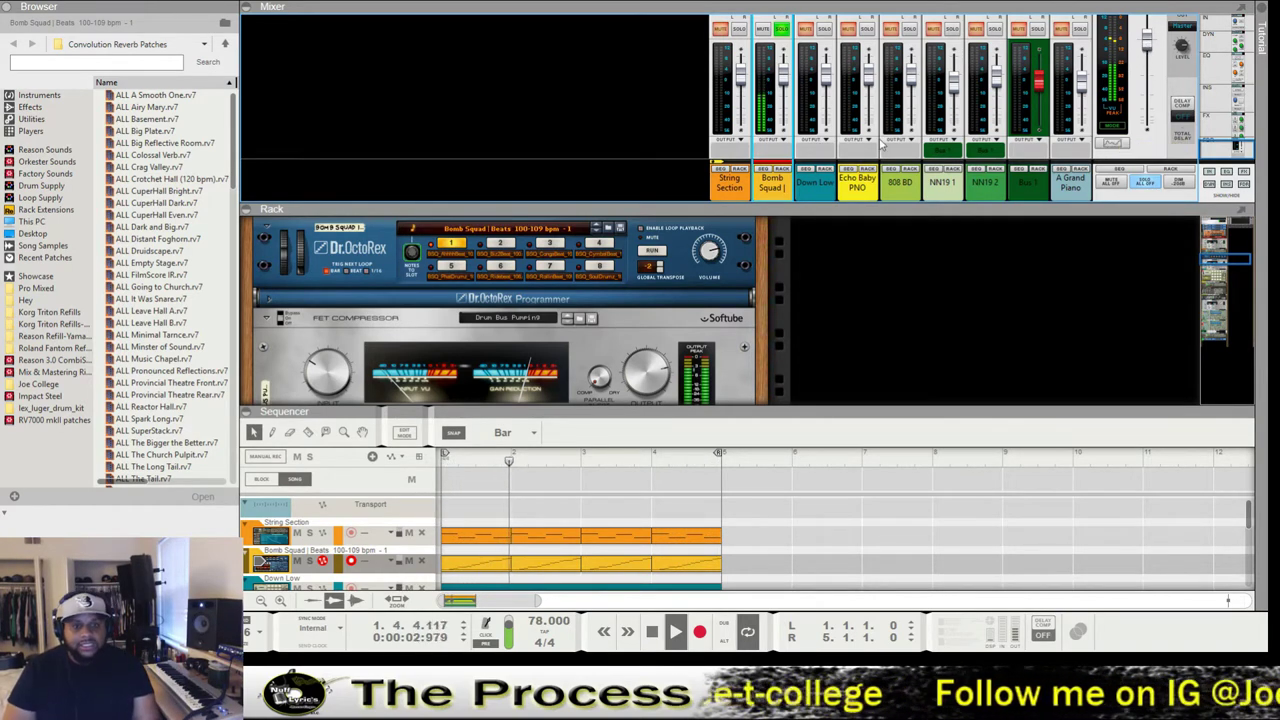
scroll(621, 347, down, 3)
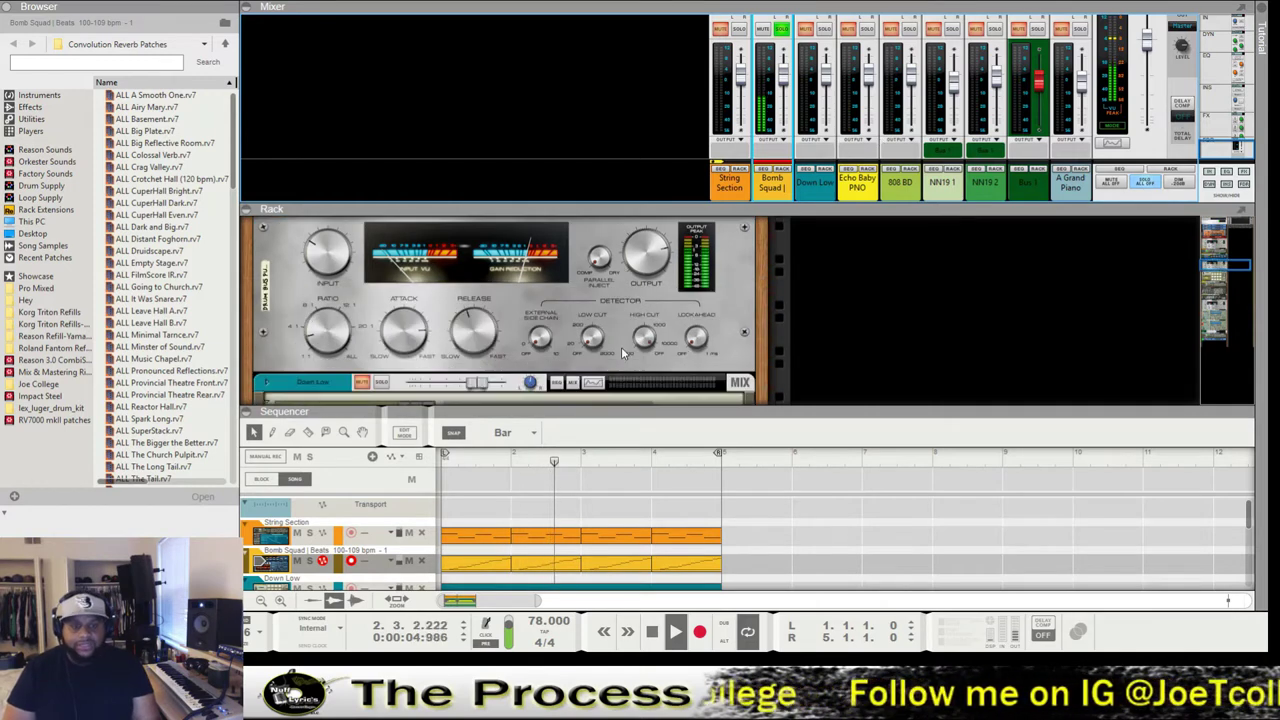
scroll(621, 347, up, 3)
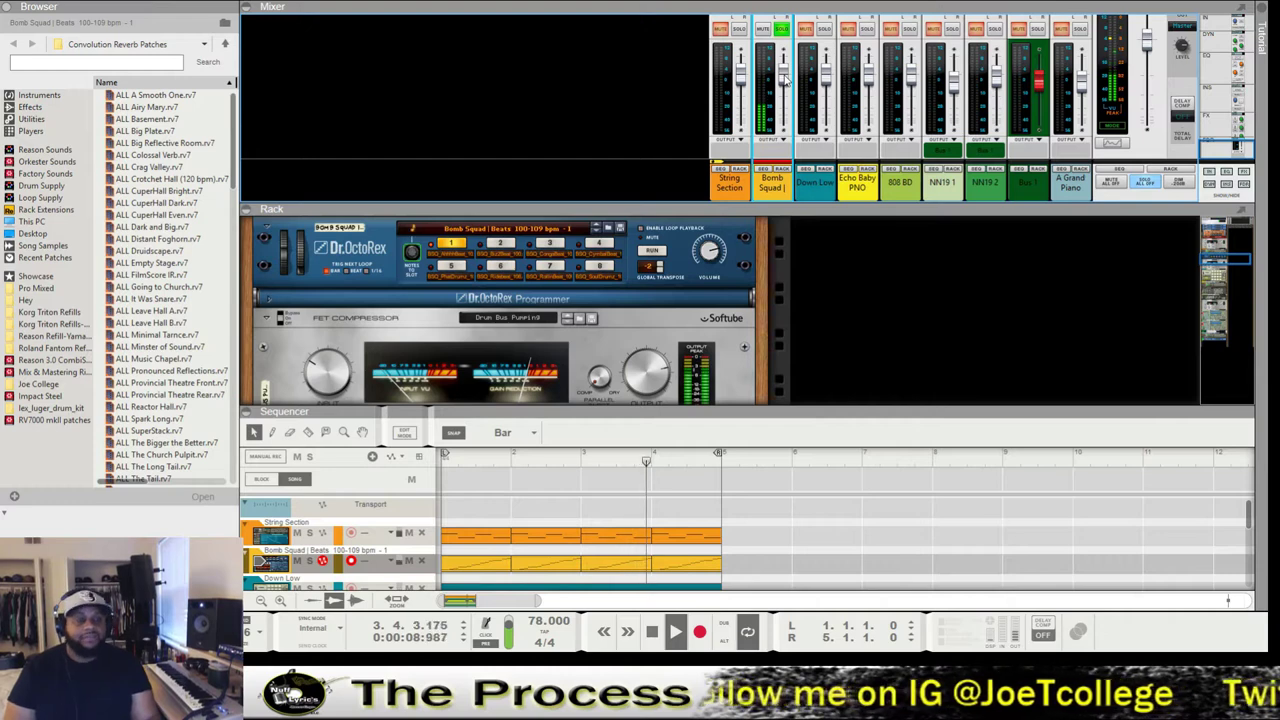
mouse_move(786, 82)
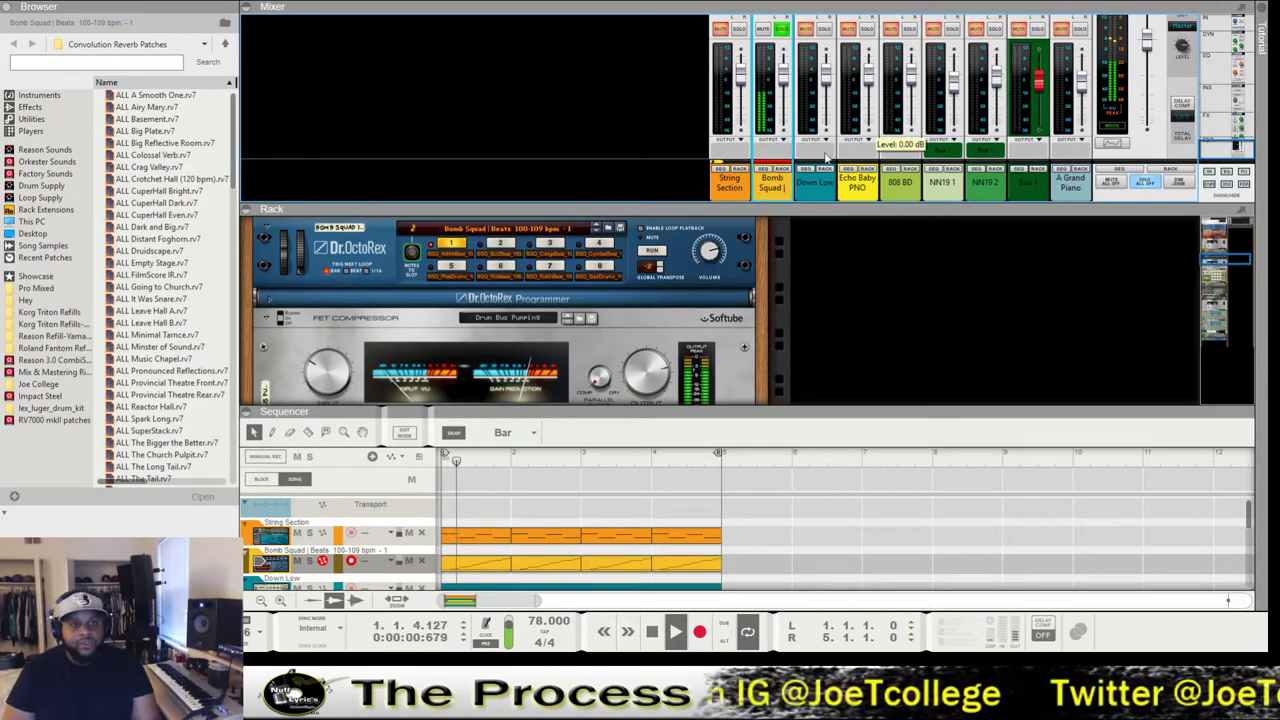
click(782, 30)
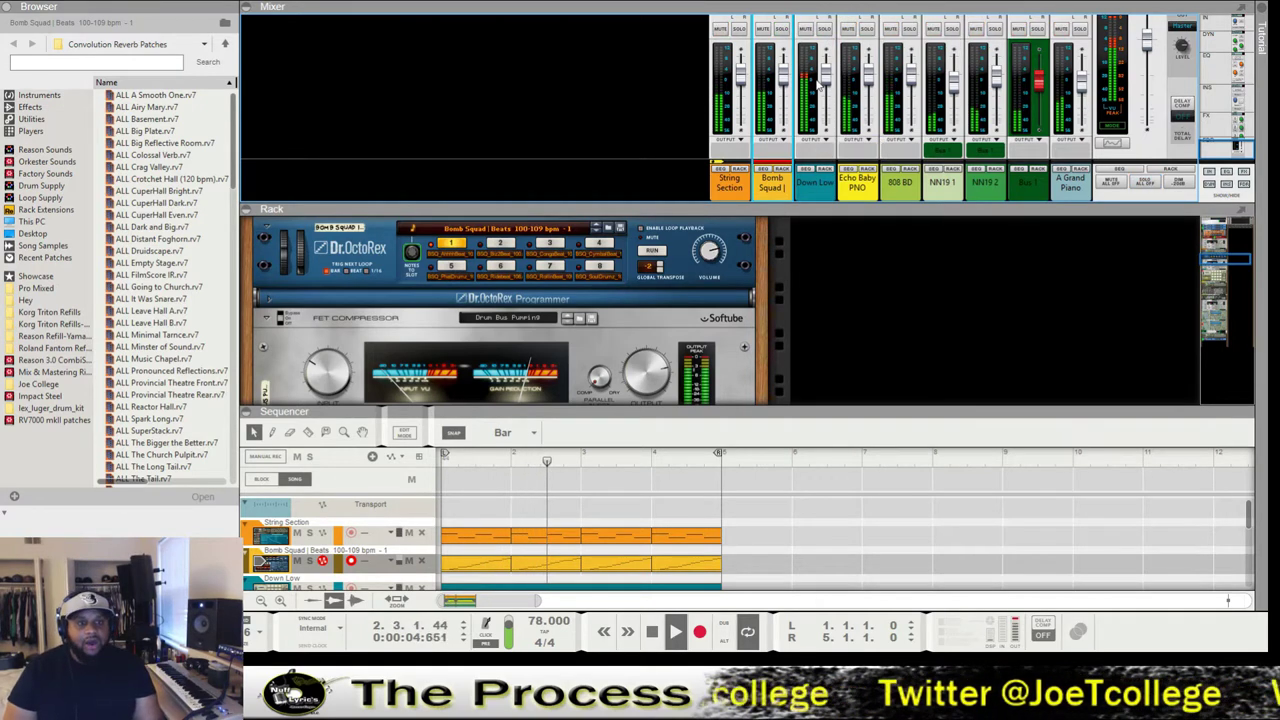
Solo the Bomb Squad and Down Low channels together, lower Down Low's level slightly, and clear both solos.
click(823, 29)
click(782, 30)
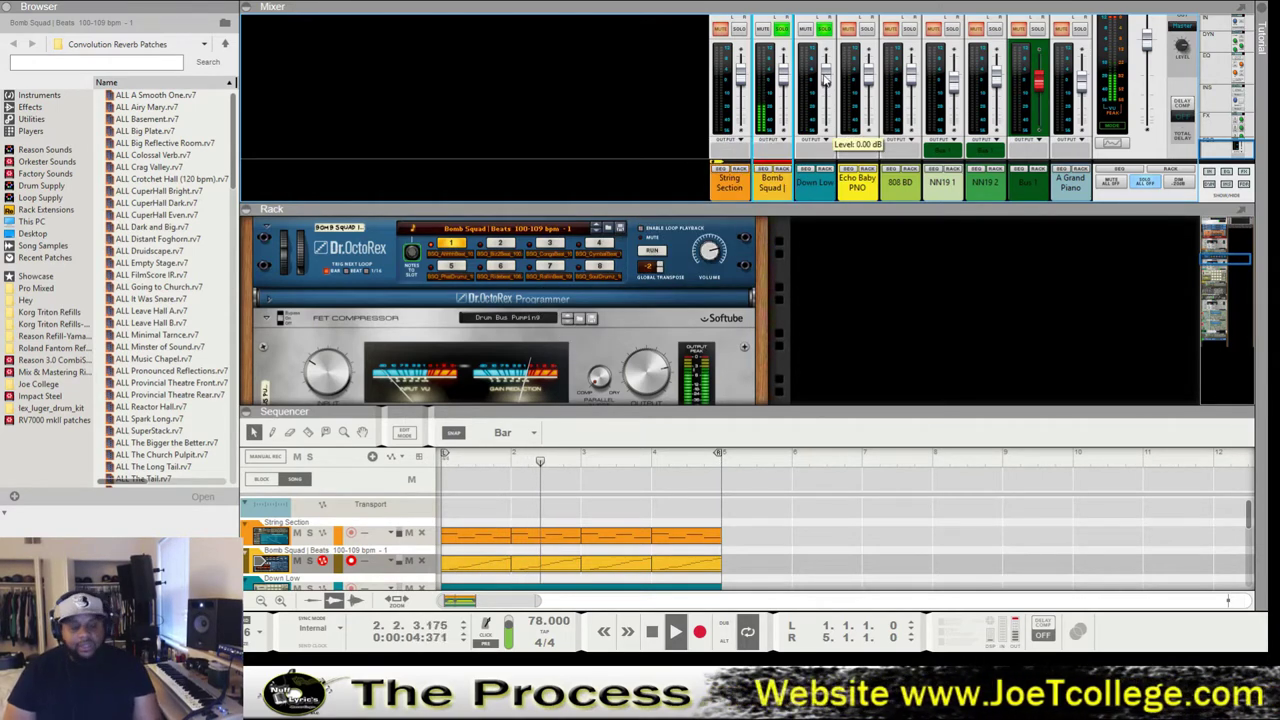
drag(826, 82, 826, 85)
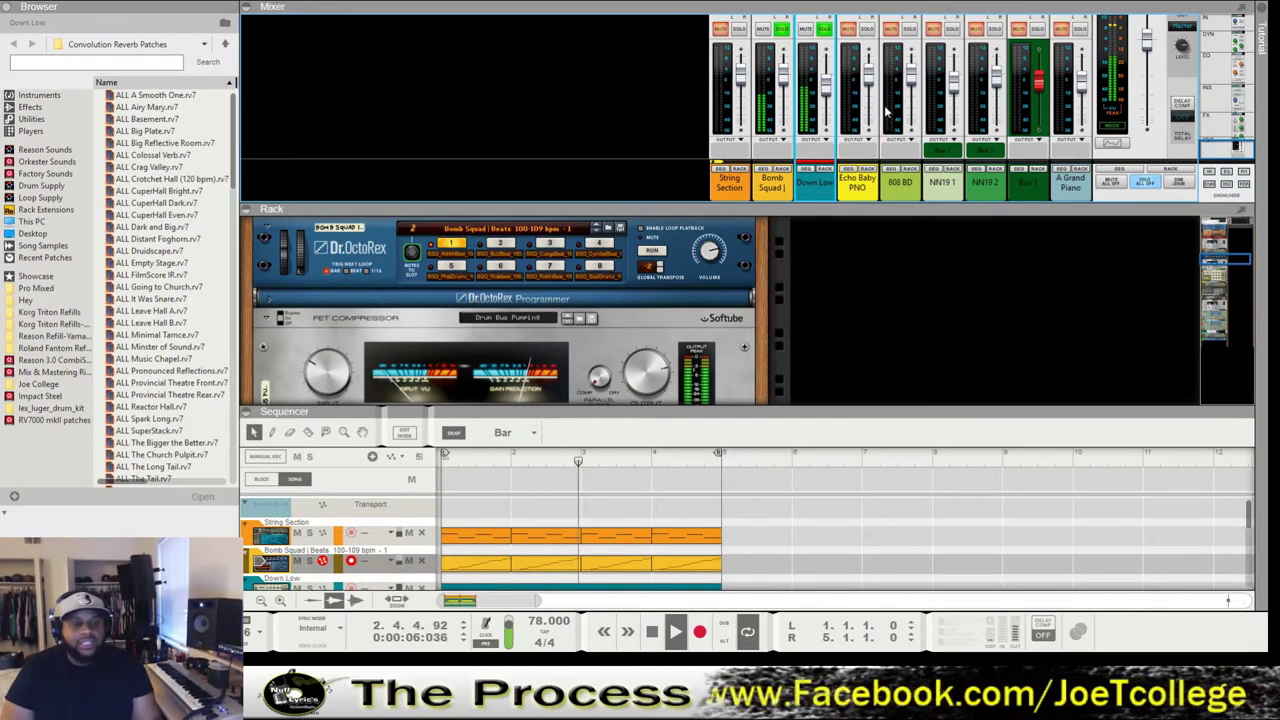
click(822, 29)
click(781, 29)
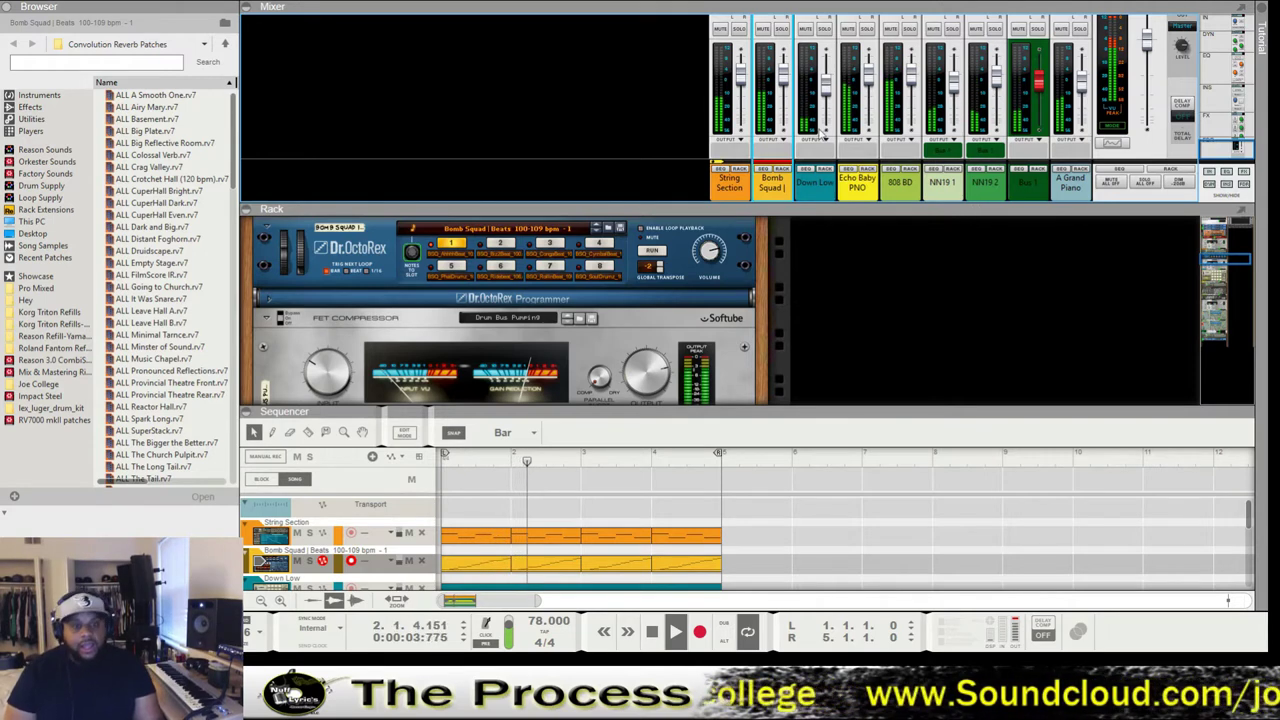
Lower the String Section's level while it is soloed, and reduce the A Grand Piano channel's level in the full mix.
click(739, 29)
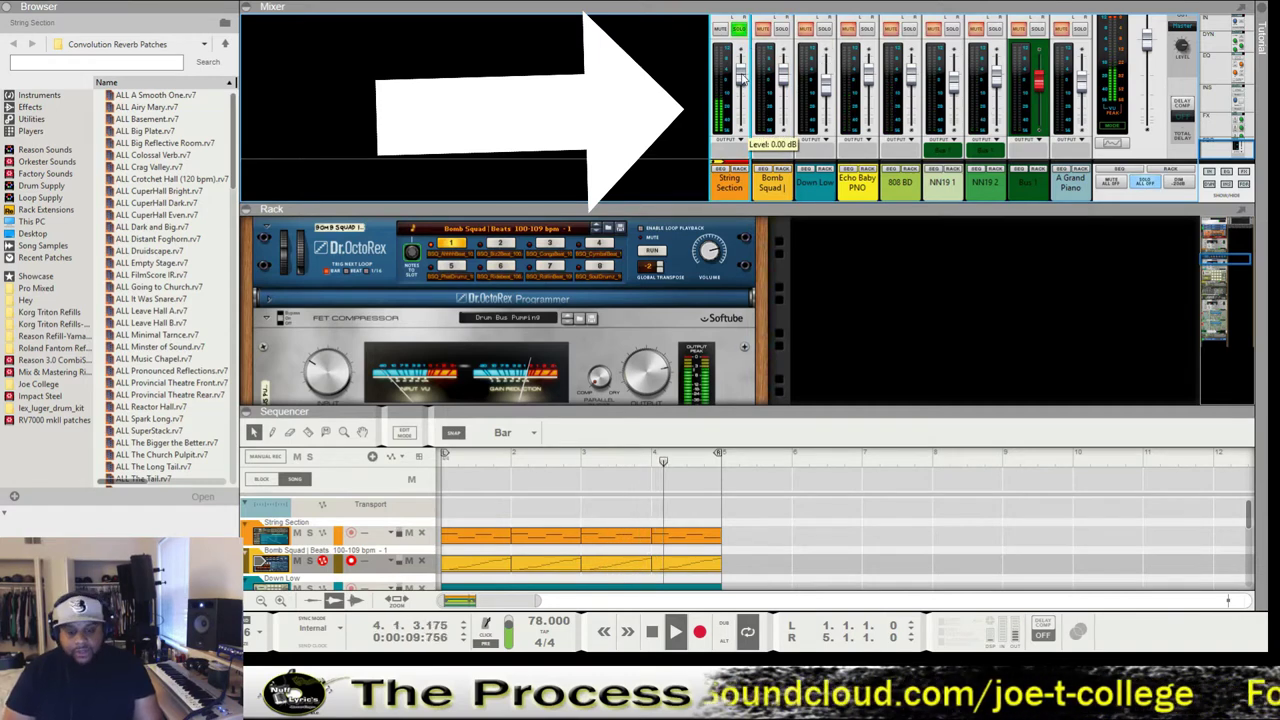
drag(741, 80, 742, 93)
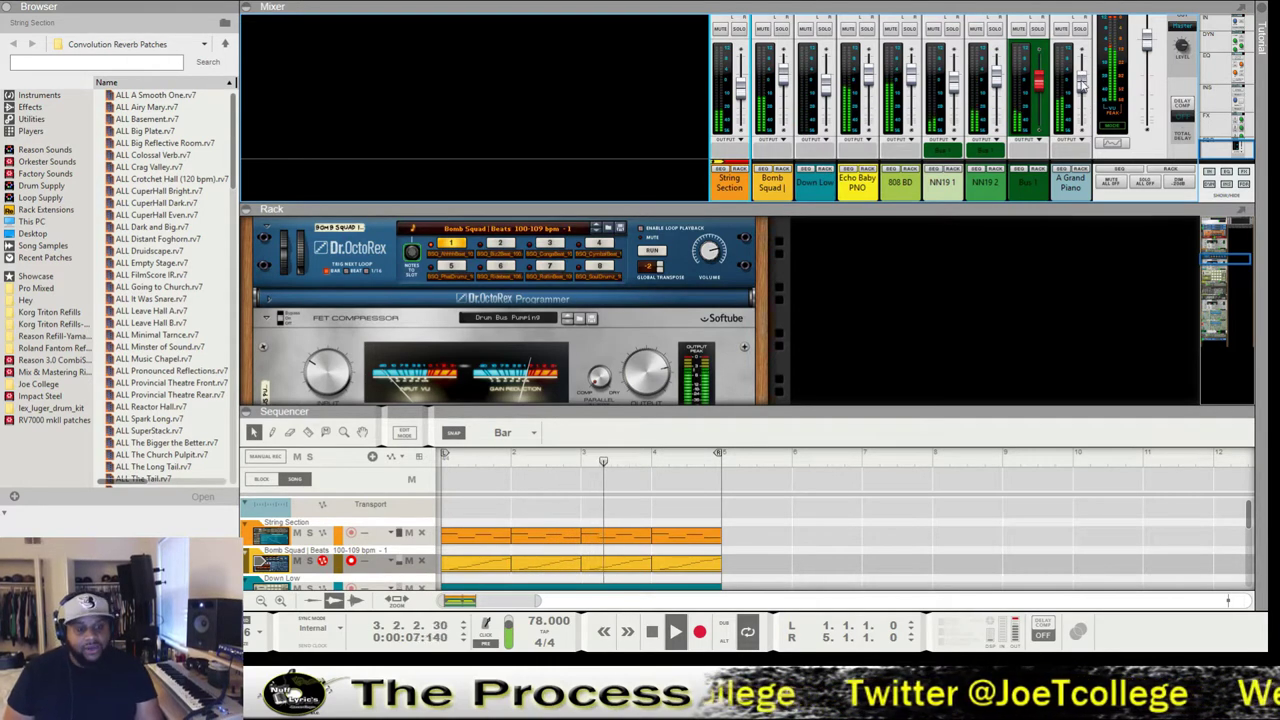
mouse_move(1080, 88)
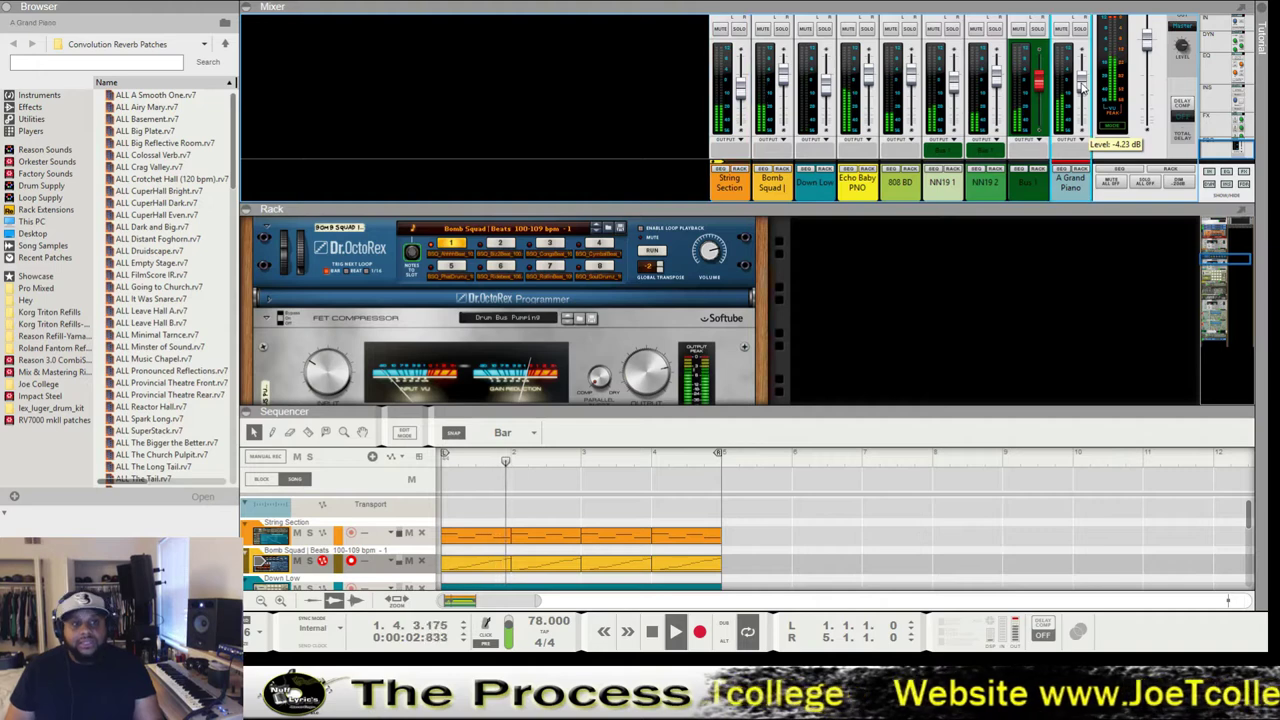
drag(1081, 88, 1081, 97)
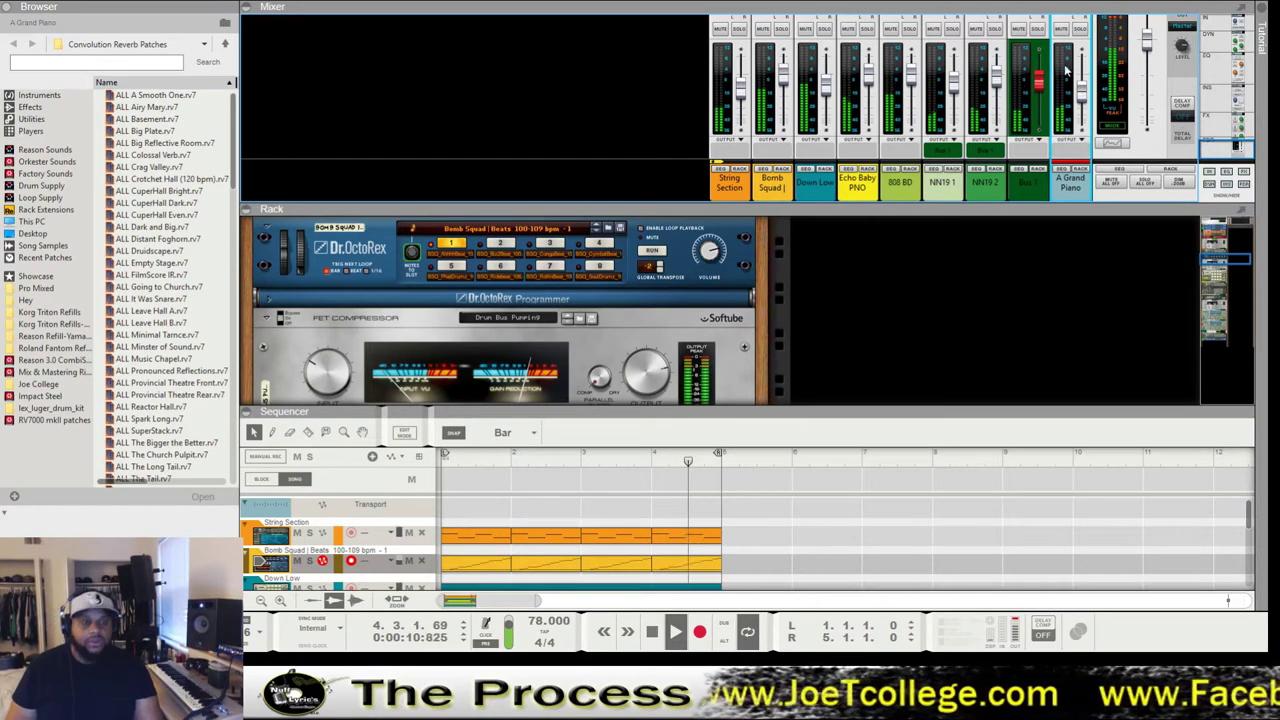
mouse_move(956, 88)
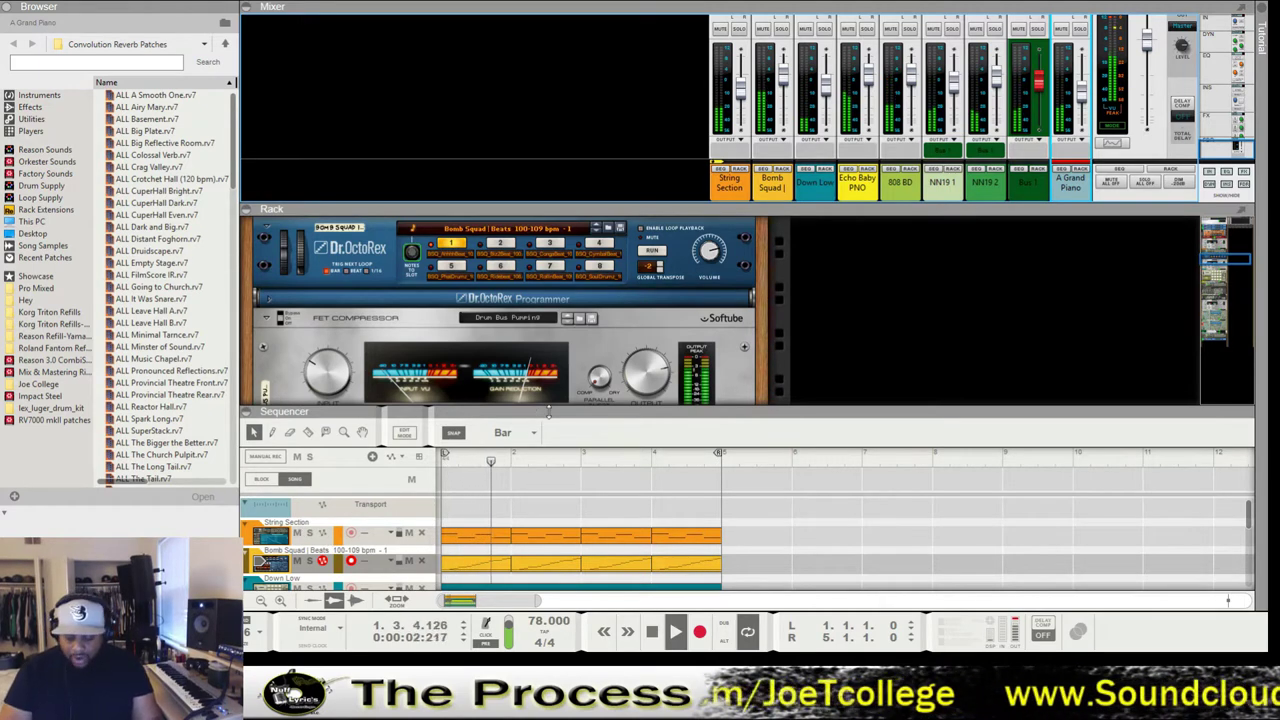
Show the sequencer at full size and rename the Down Low track as Kick 2.
key(F7)
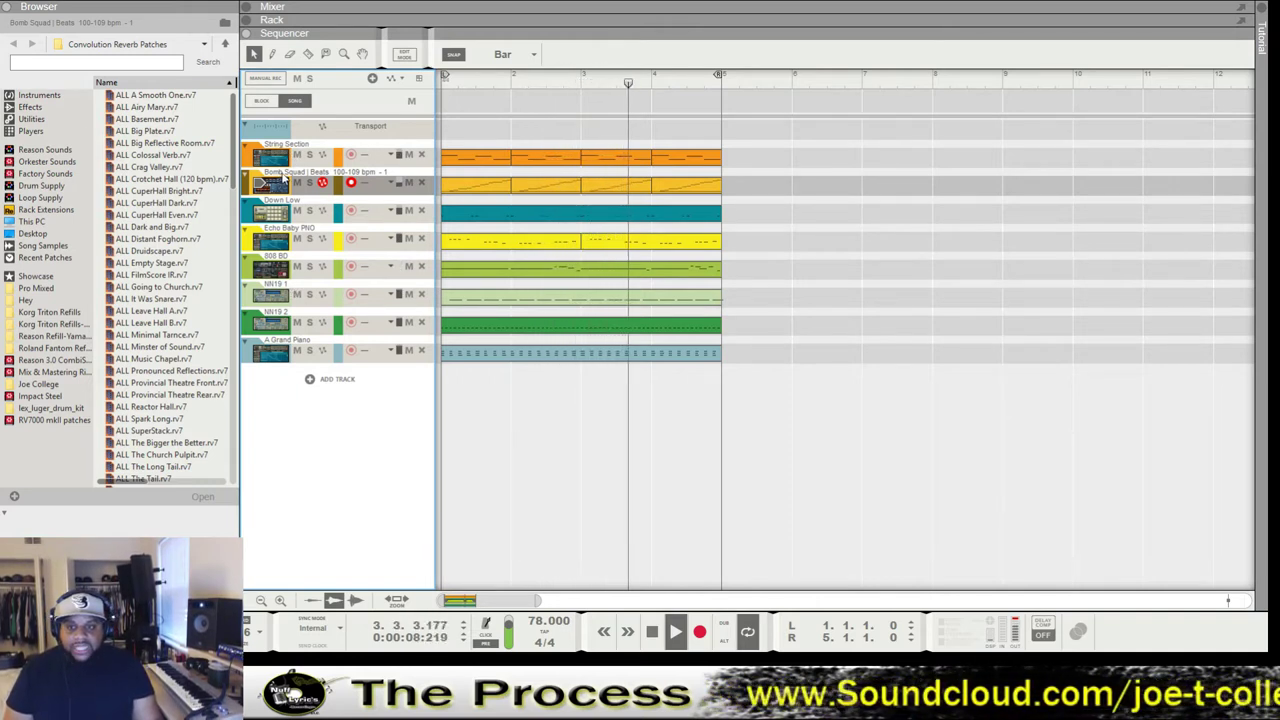
click(284, 202)
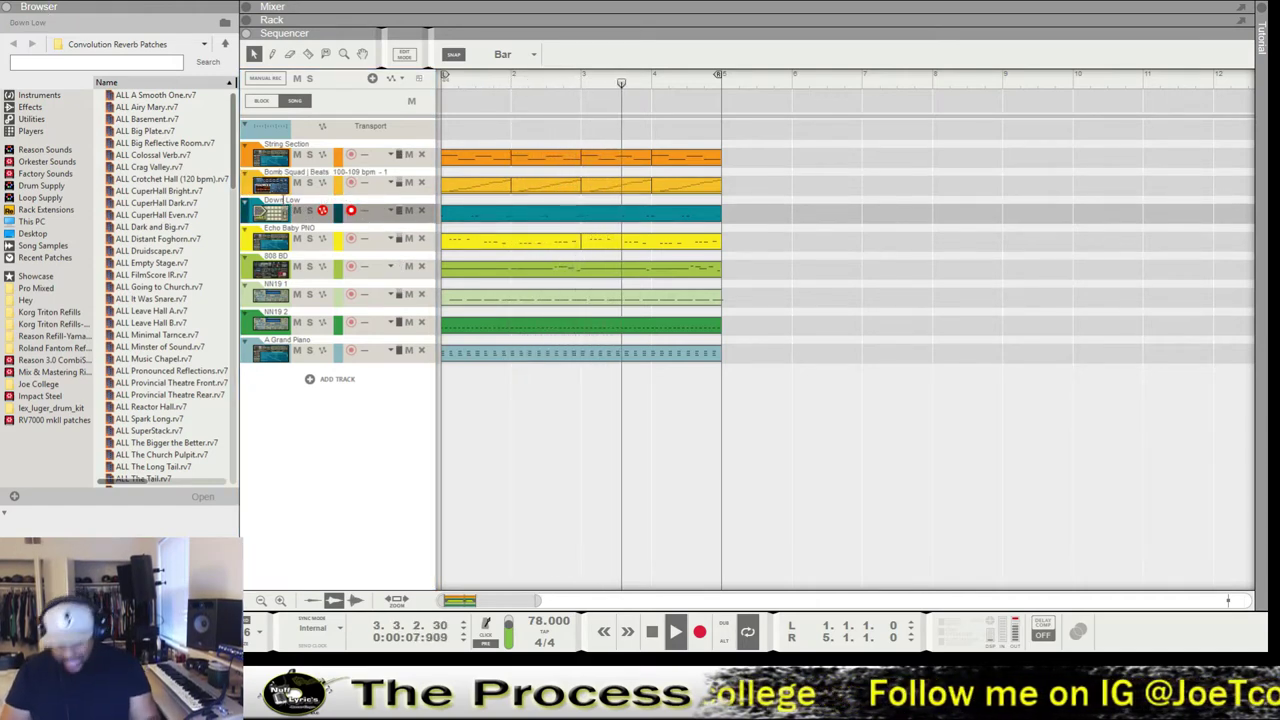
double_click(284, 200)
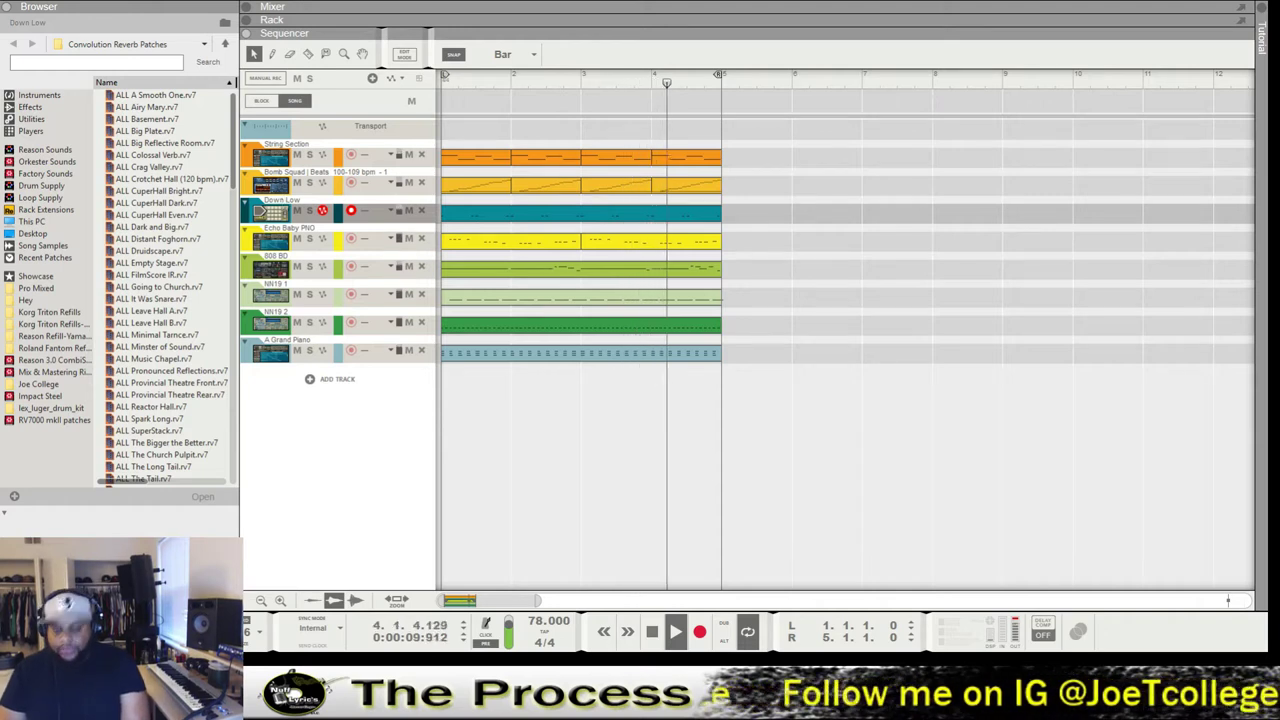
text(Kick 2)
key(Return)
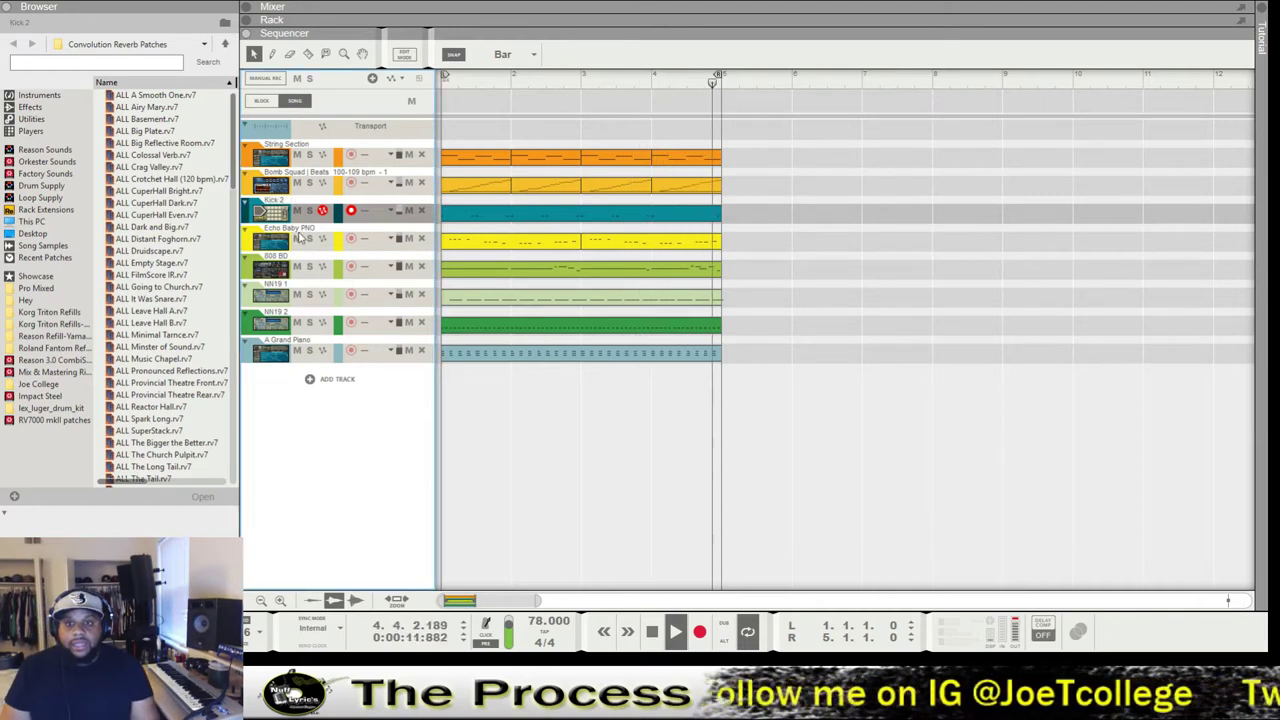
Rename the NN19 1 and NN19 2 tracks as HH 1 and HH 2.
click(282, 262)
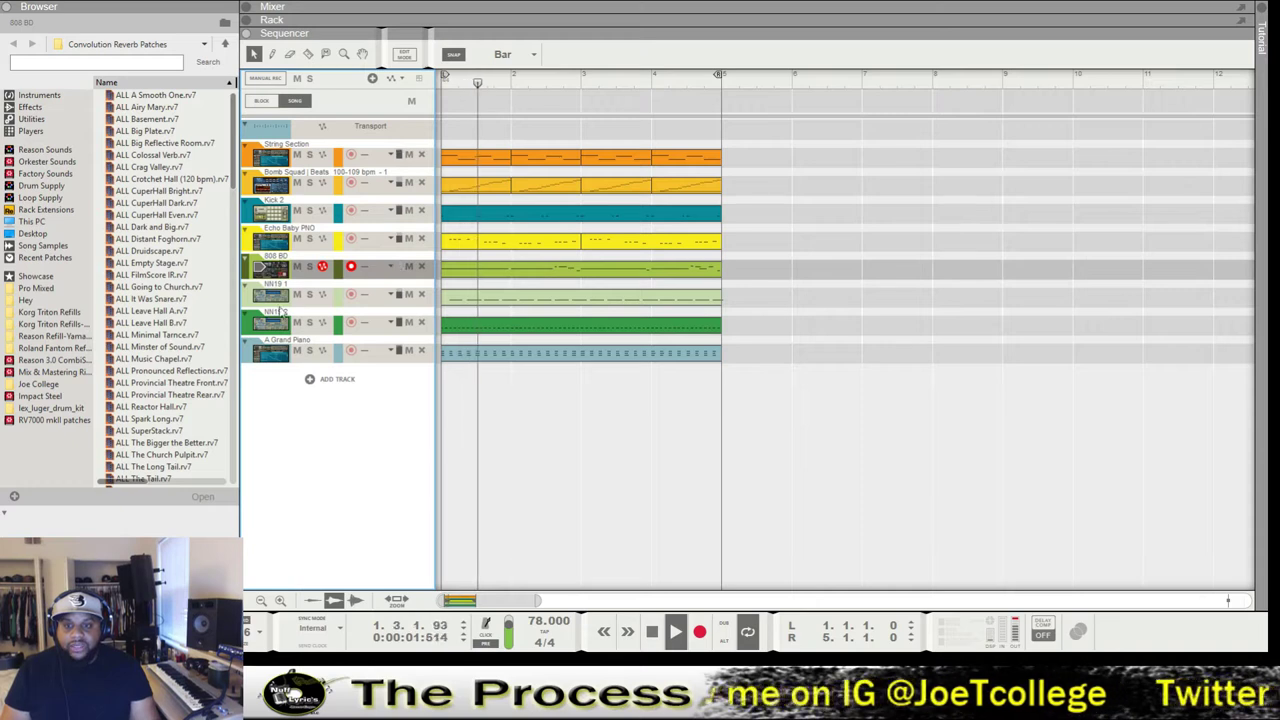
click(285, 287)
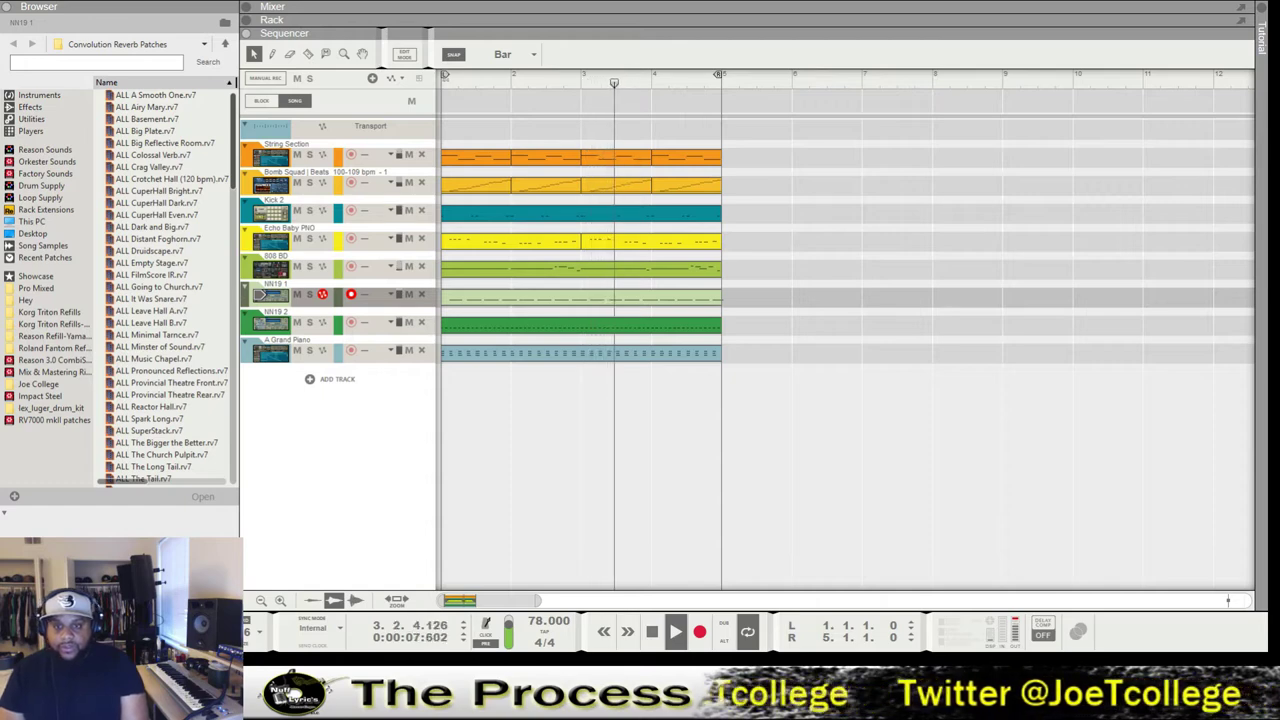
click(283, 315)
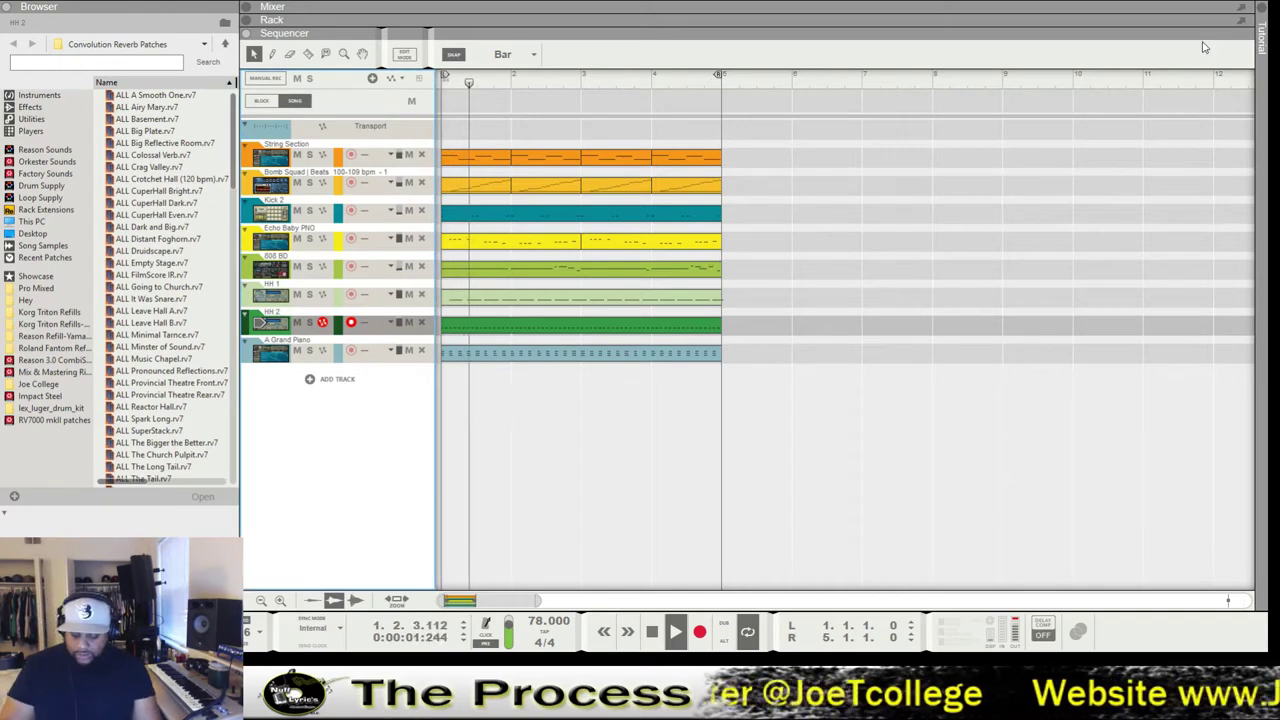
Return to the mixer view and lower the HH 1 channel's level slightly.
key(F5)
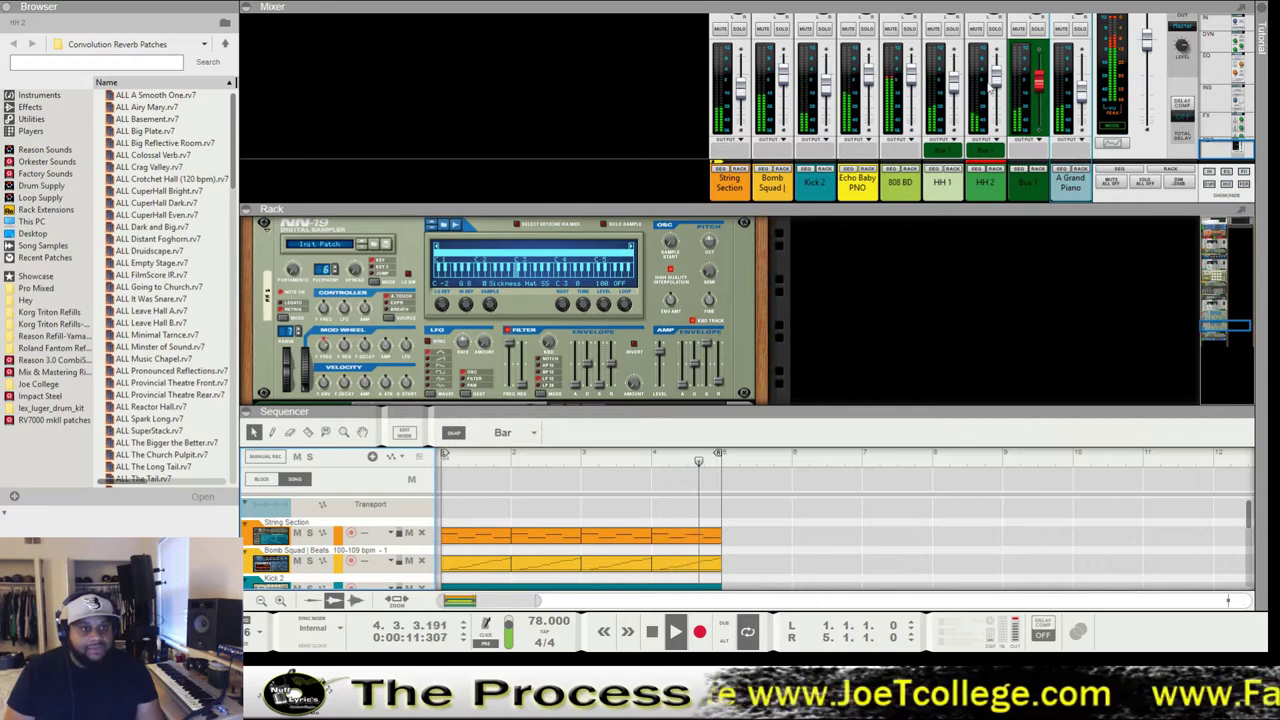
mouse_move(955, 90)
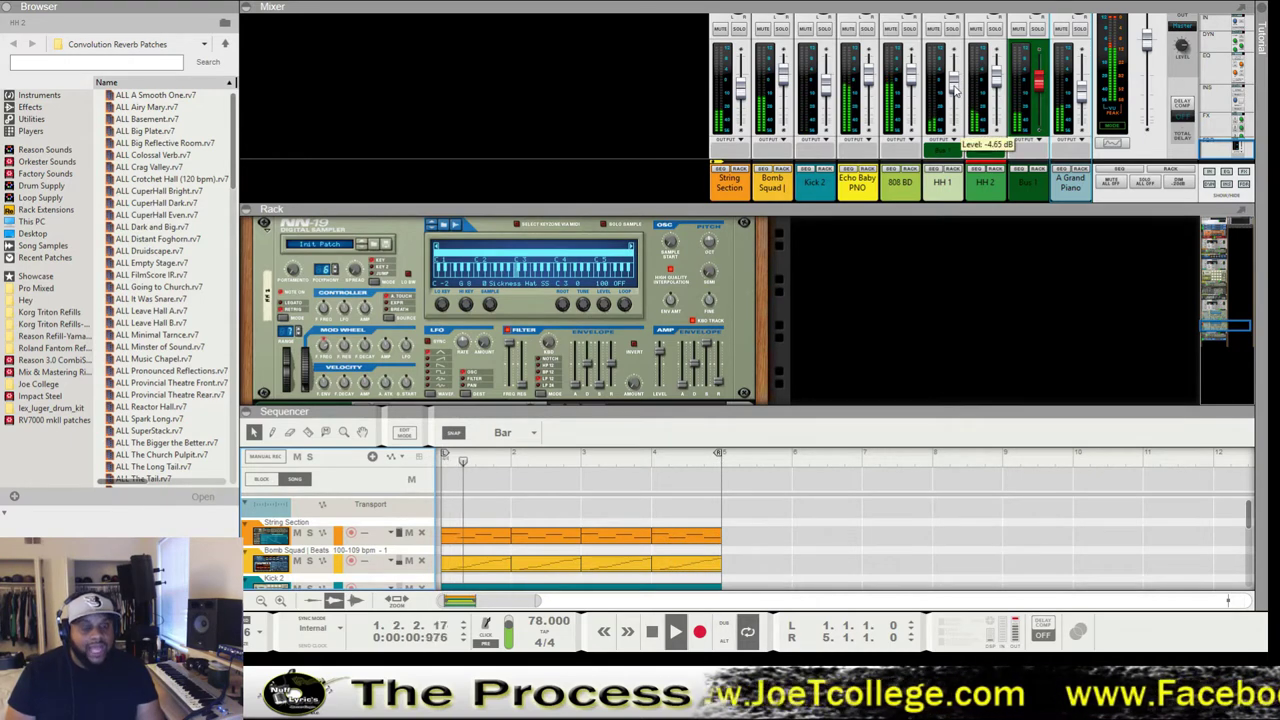
drag(955, 90, 956, 96)
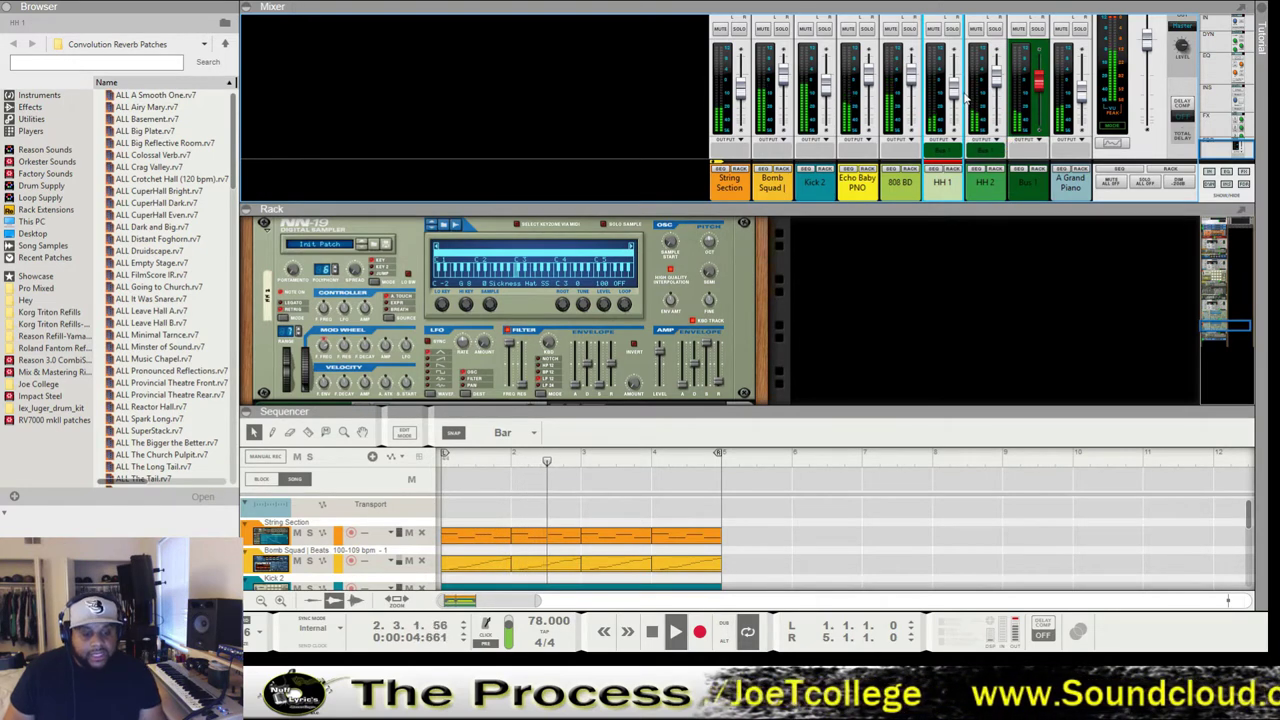
Lower the Bus 1 level slightly and bring the Echo Baby PNO channel down to about -2.22 dB.
click(1040, 88)
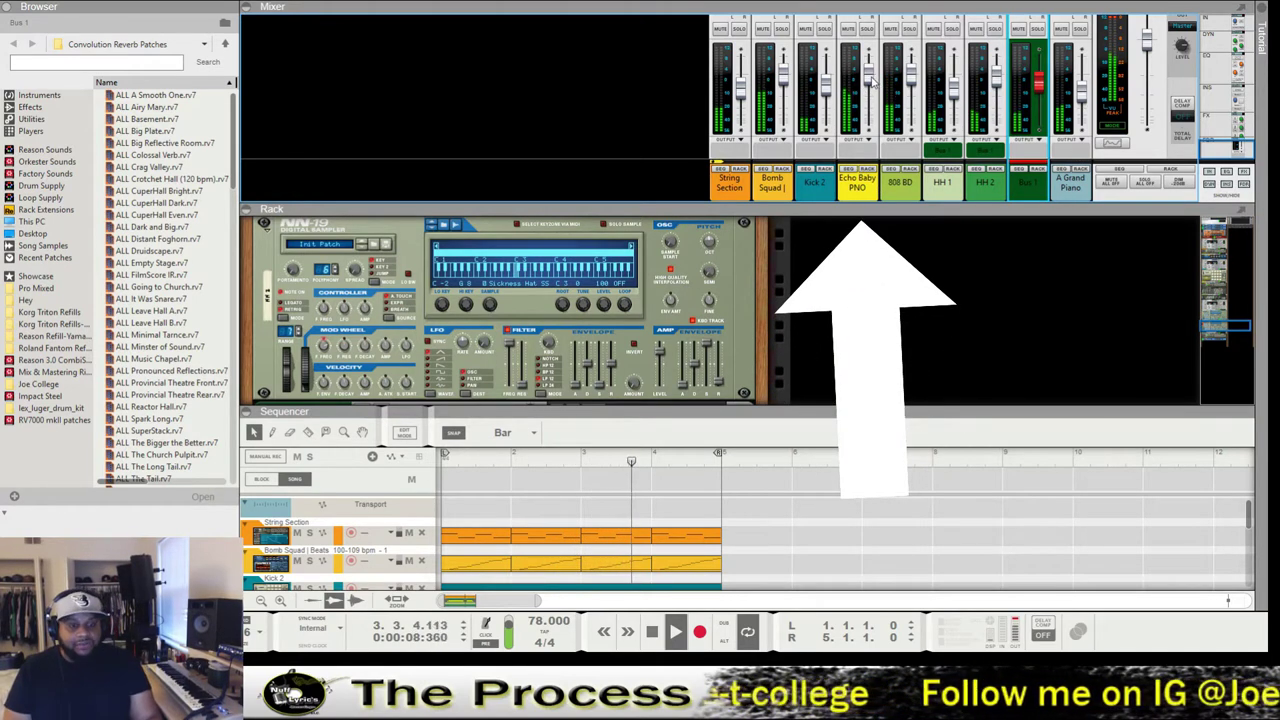
mouse_move(870, 85)
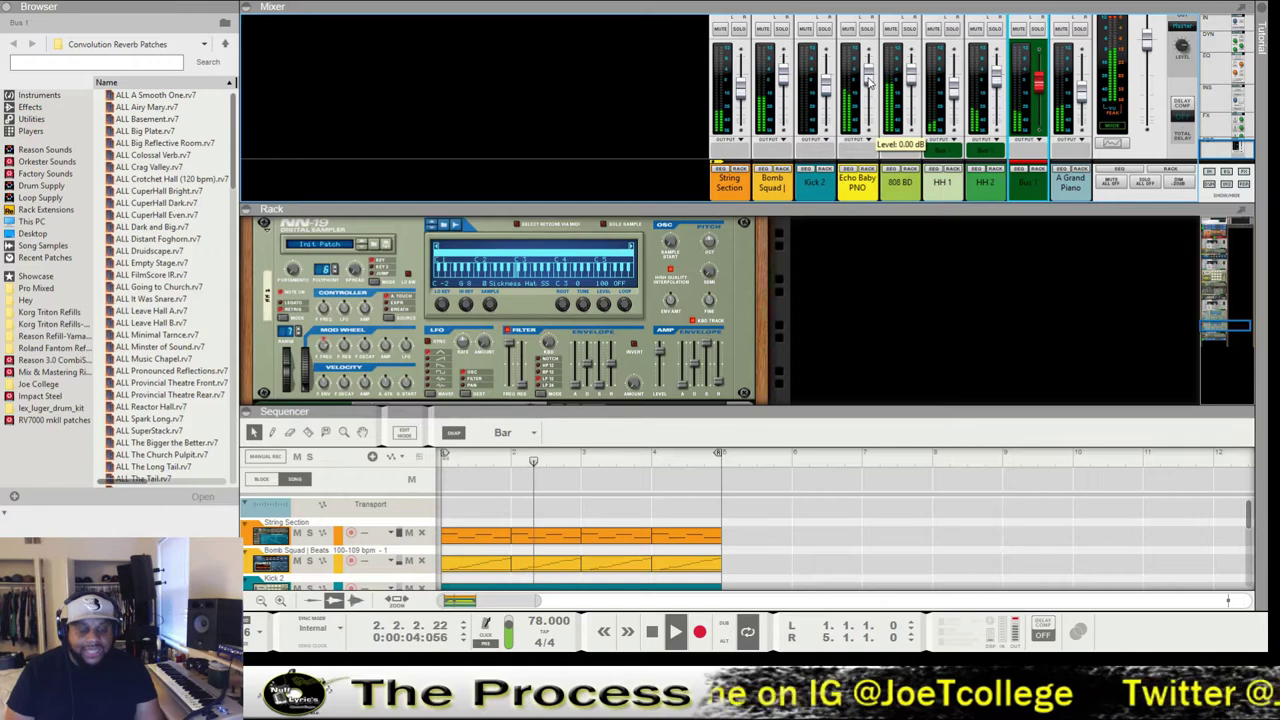
click(869, 83)
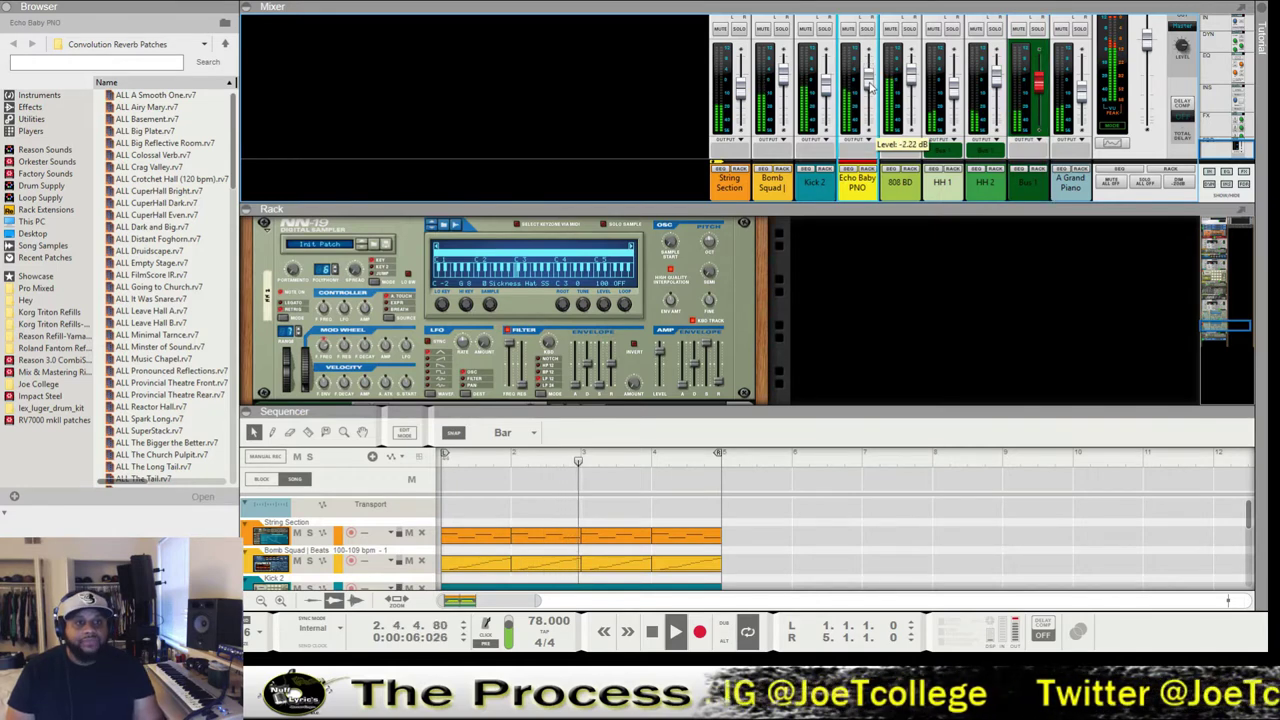
Lower the Echo Baby PNO channel's level further to about -8.68 dB while the loop plays.
drag(873, 91, 875, 95)
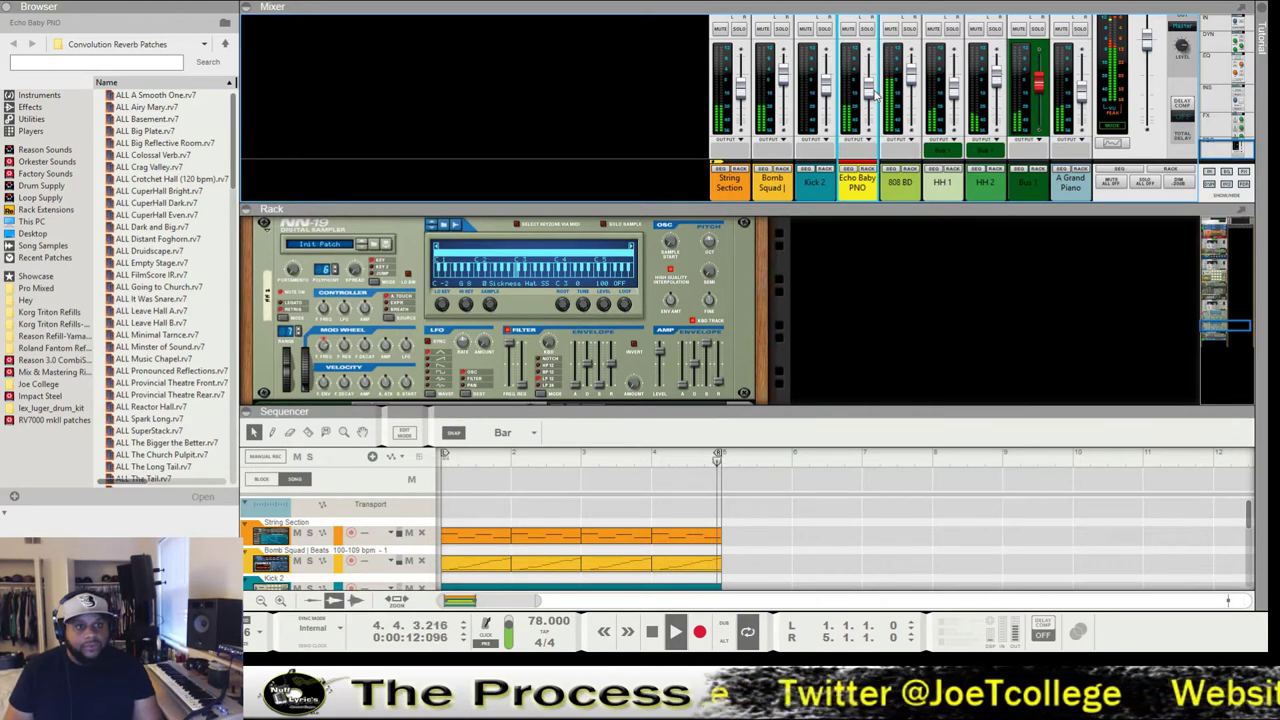
mouse_move(870, 95)
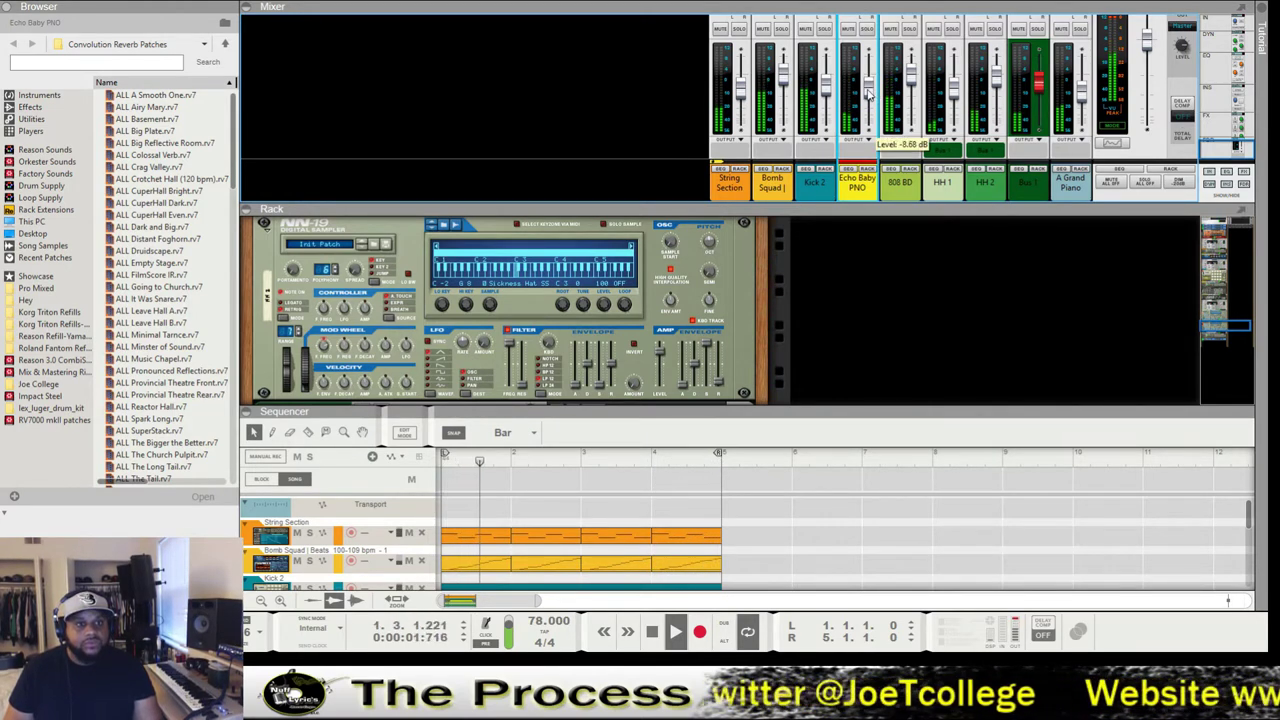
drag(868, 95, 868, 93)
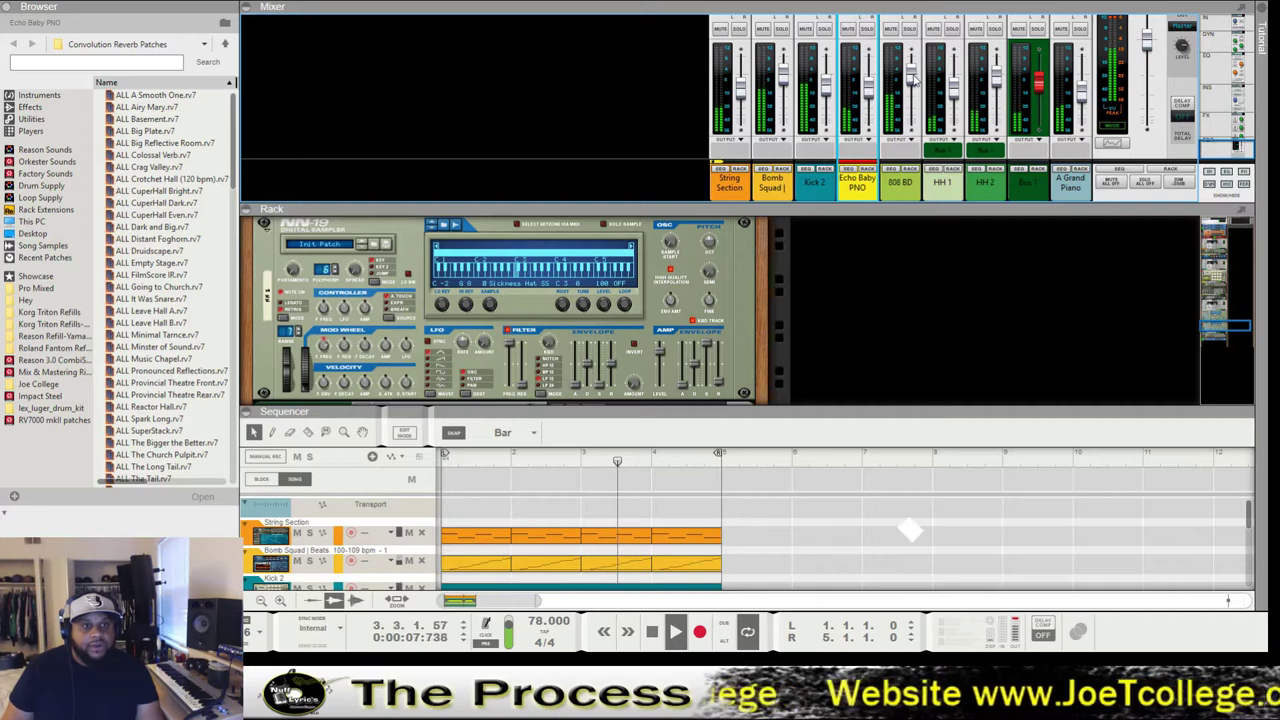
mouse_move(910, 82)
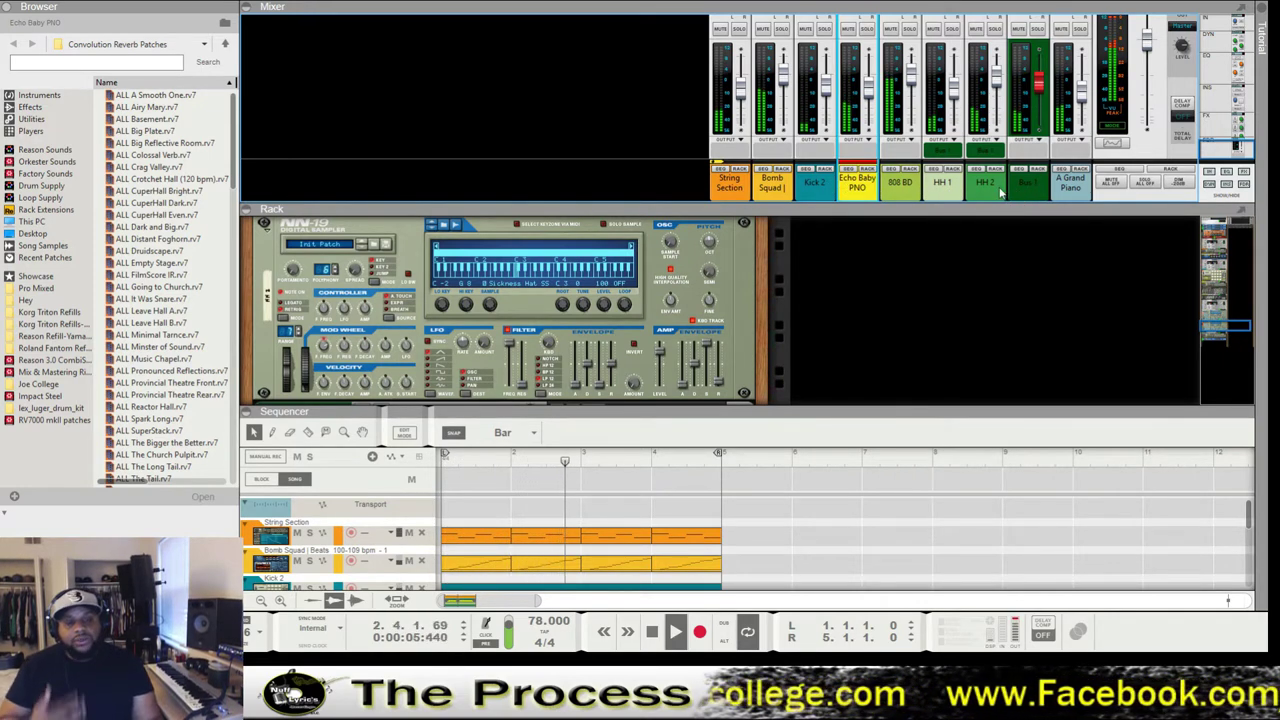
scroll(1100, 100, up, 2)
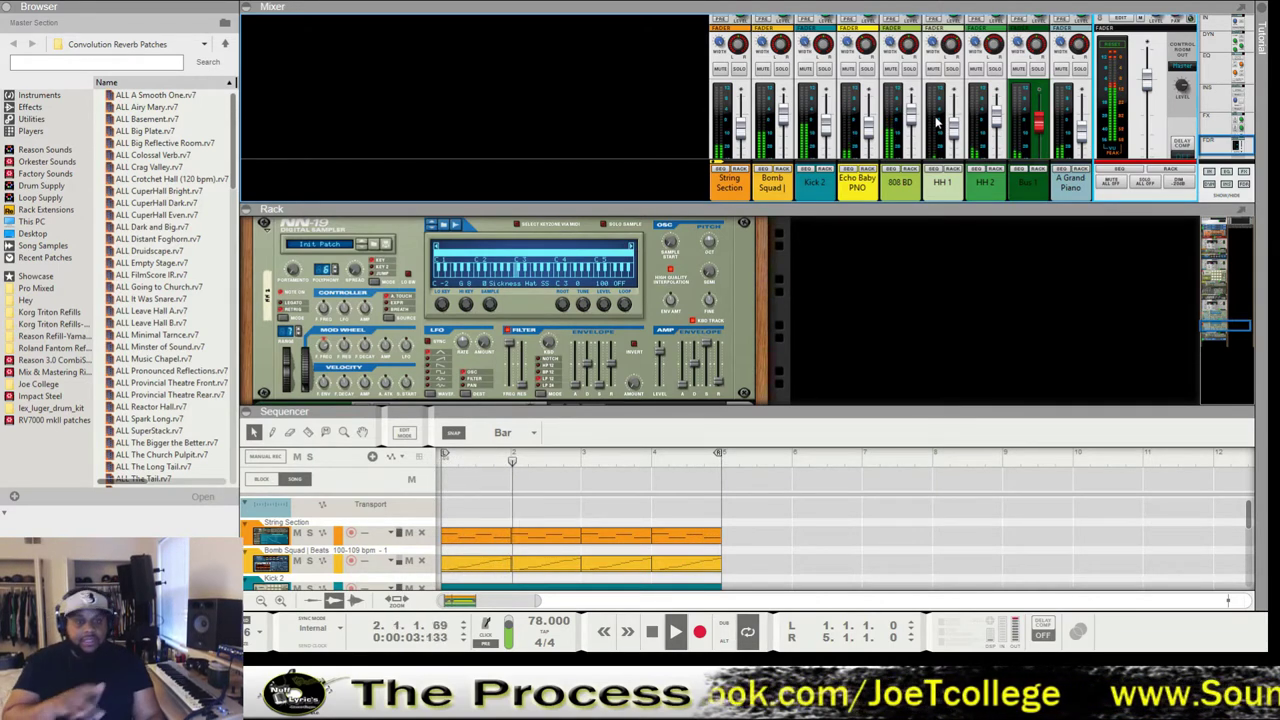
scroll(952, 98, down, 2)
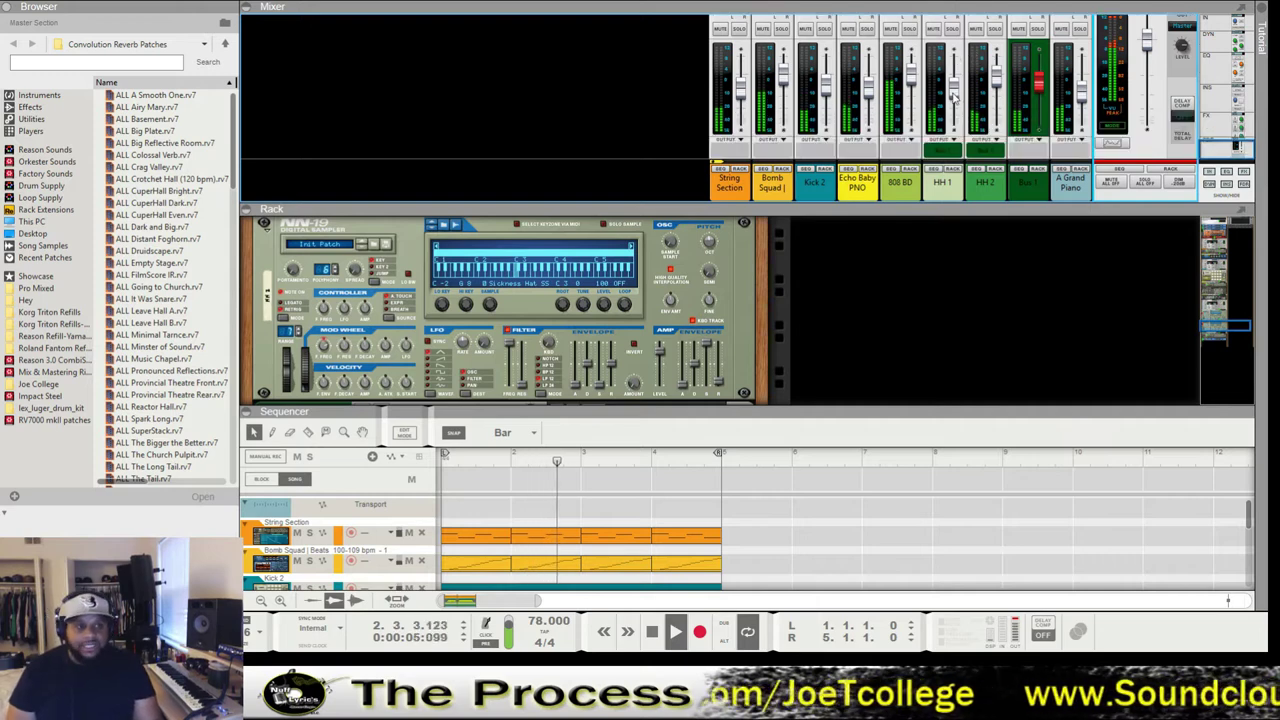
mouse_move(952, 95)
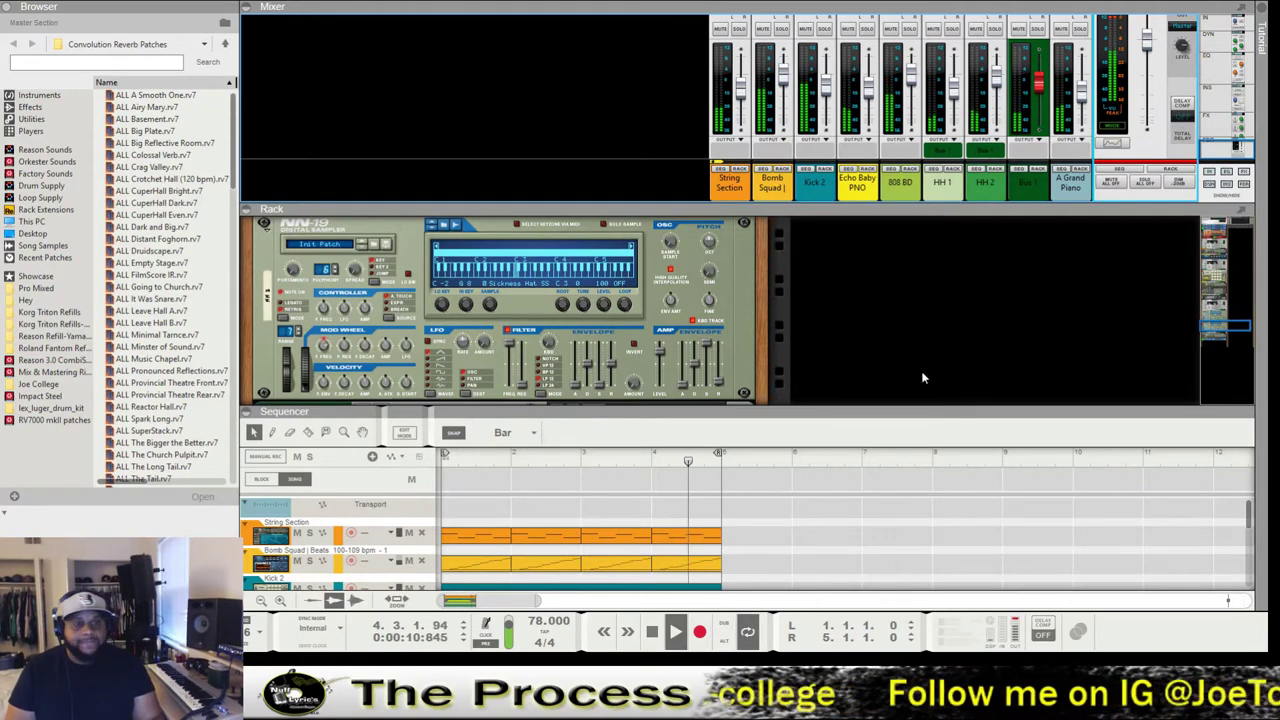
Show the rack at full size with the Master Section and the Synapse GQ-7 Graphic Equalizer in view.
scroll(1067, 313, down, 3)
scroll(1067, 313, up, 10)
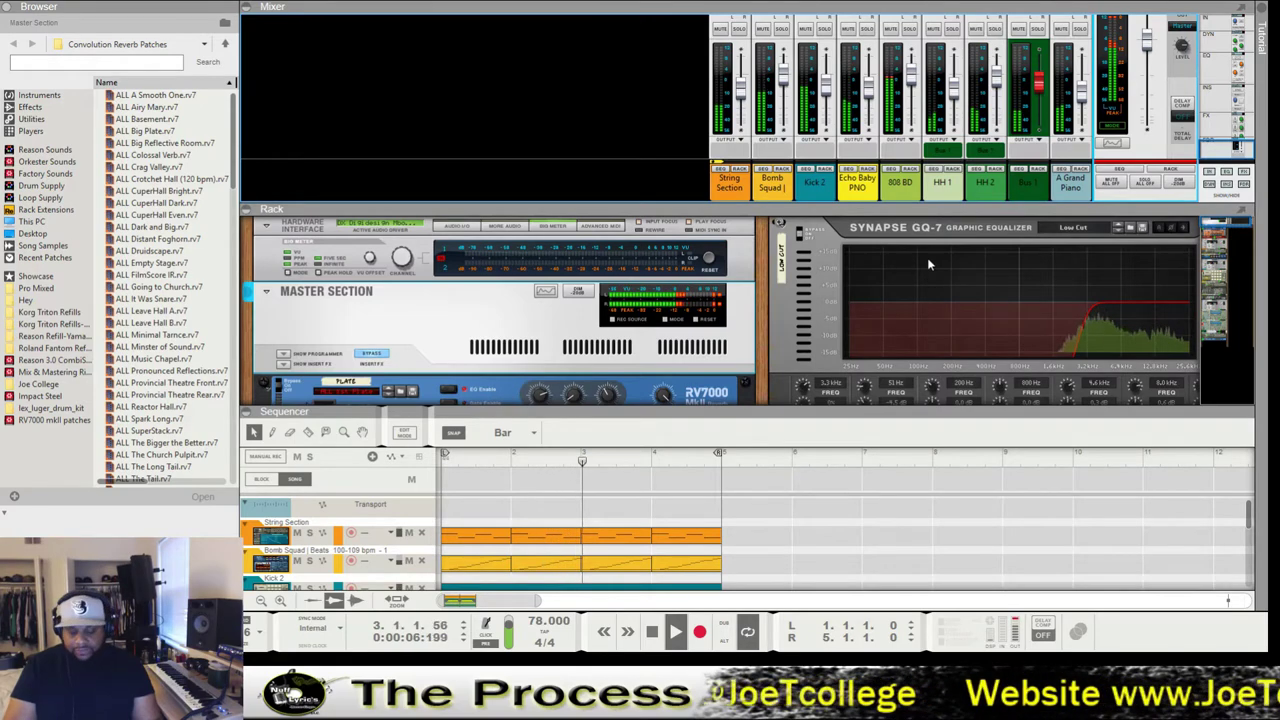
key(F6)
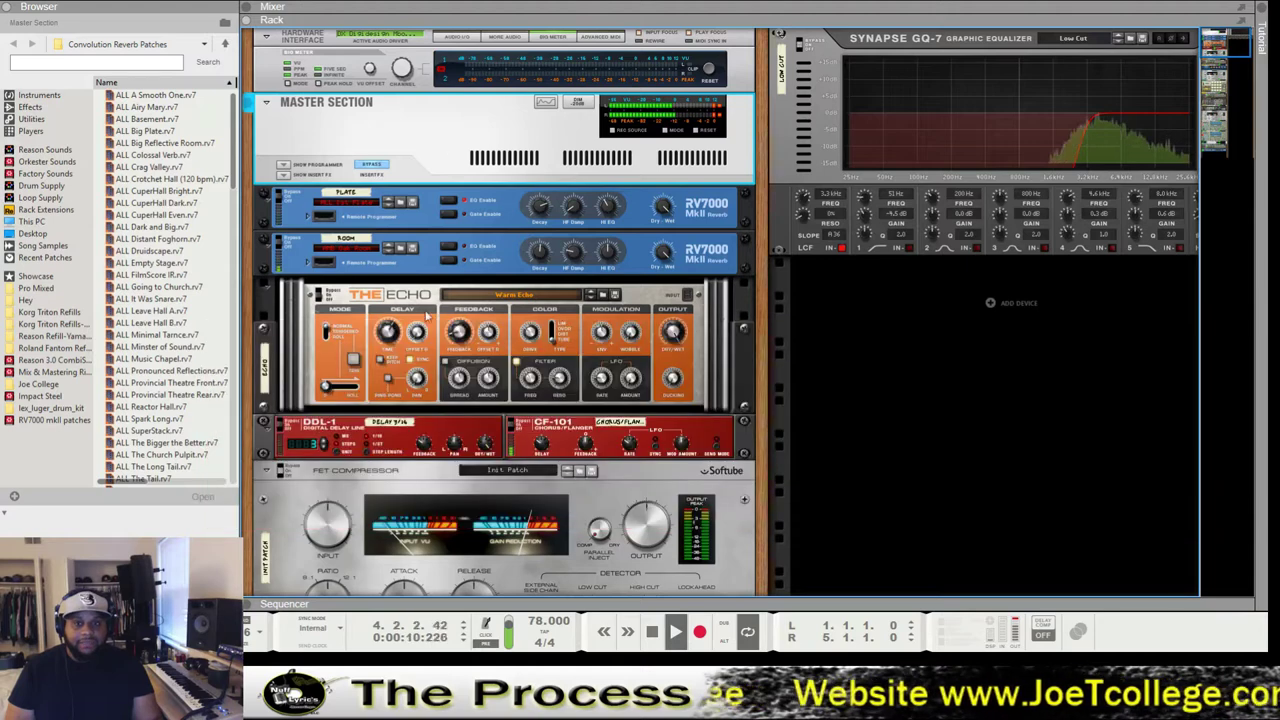
scroll(435, 467, down, 3)
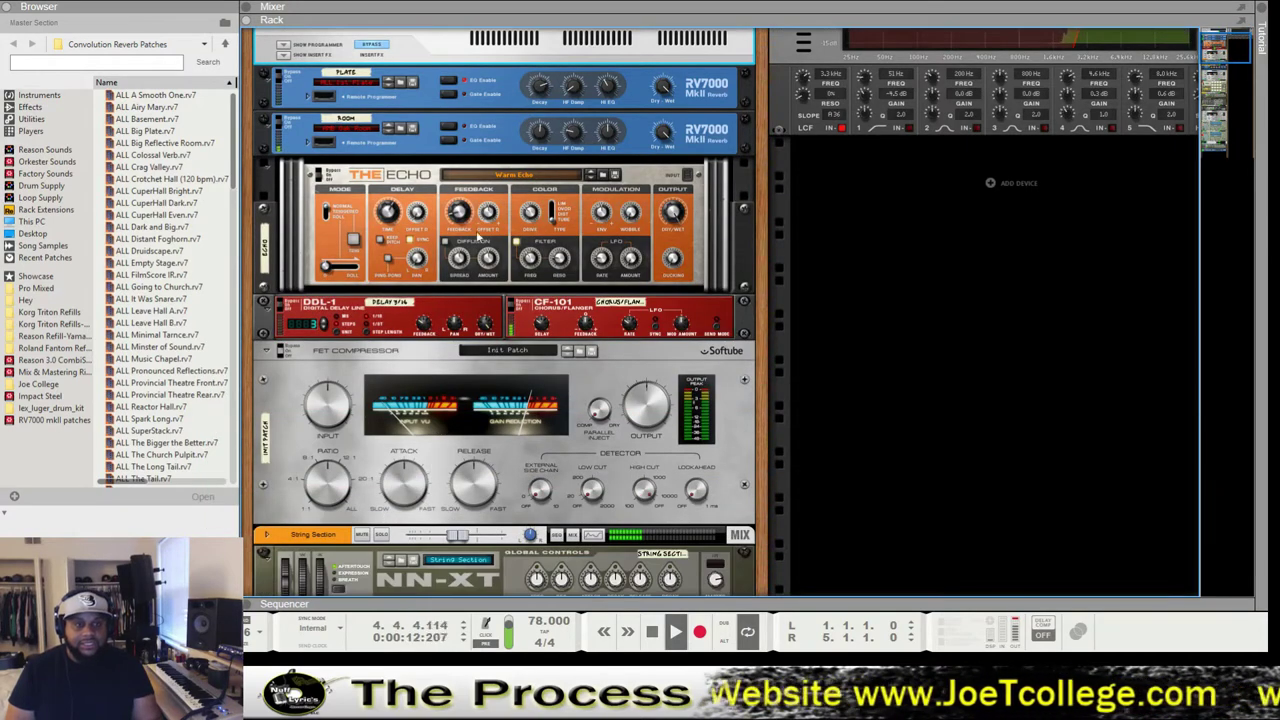
scroll(478, 238, up, 3)
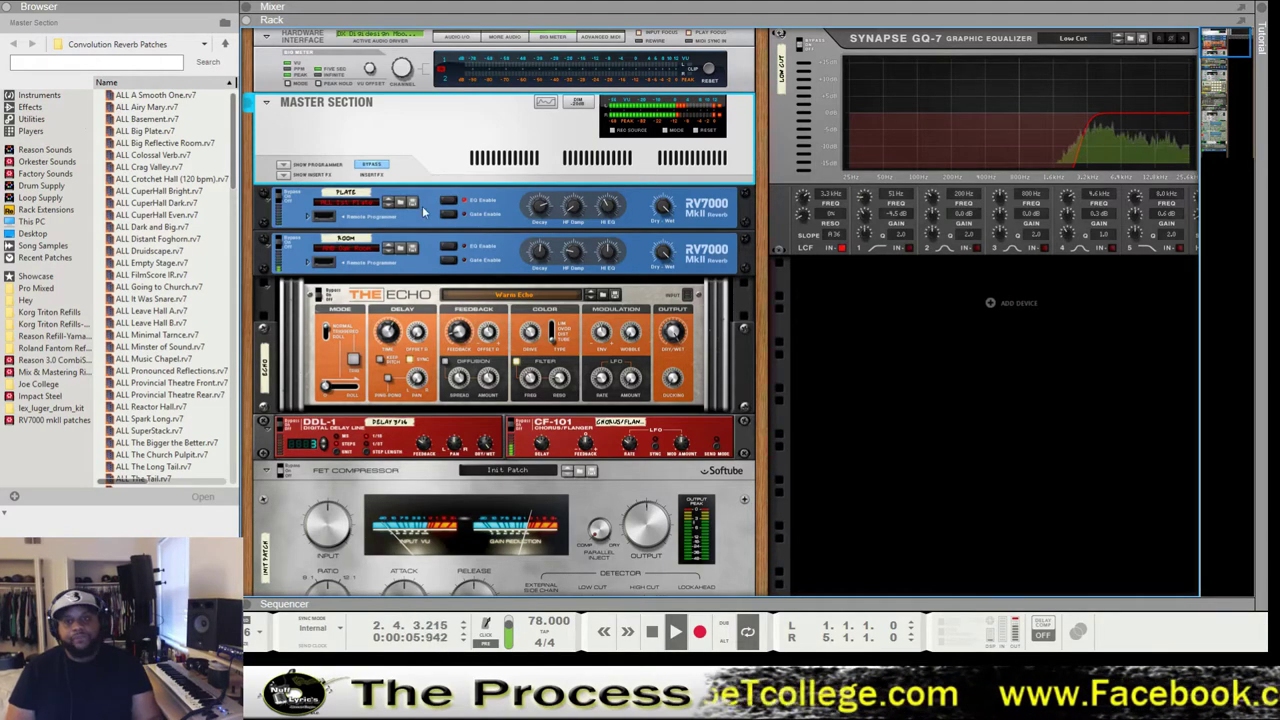
Locate the Synapse GQ-7 Graphic Equalizer among the available effect devices.
click(30, 107)
scroll(158, 322, down, 10)
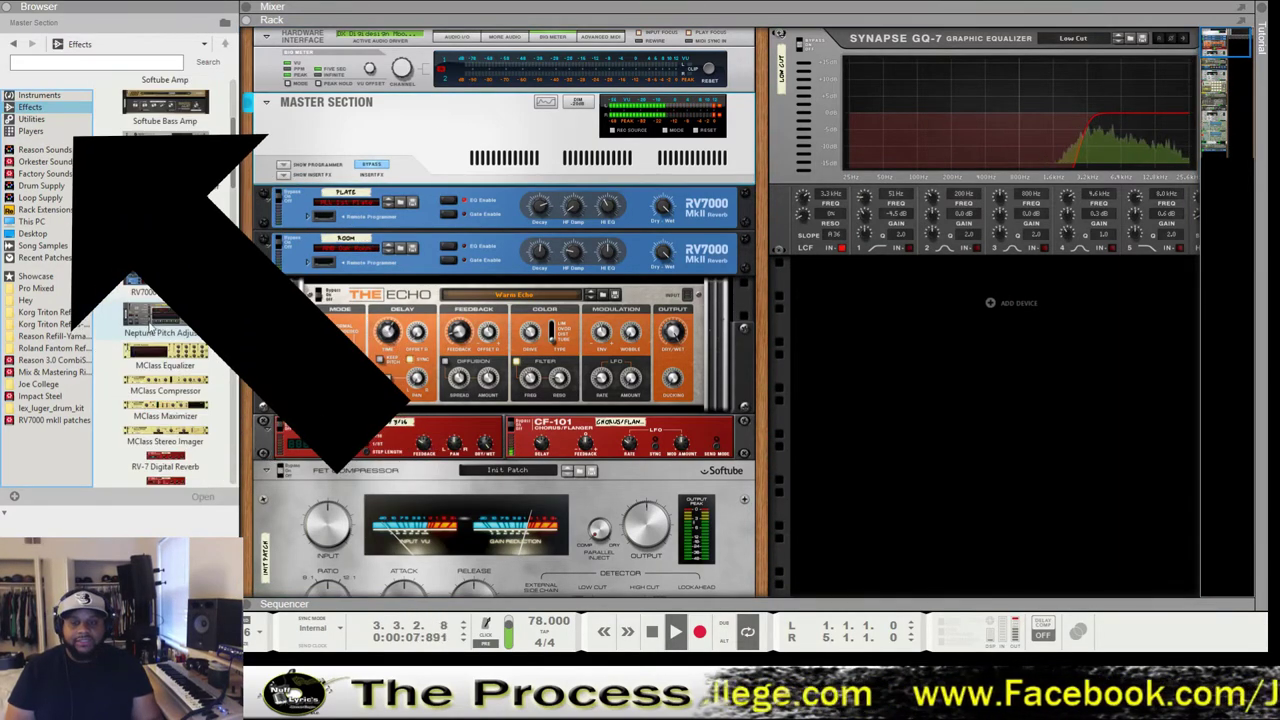
scroll(158, 322, down, 12)
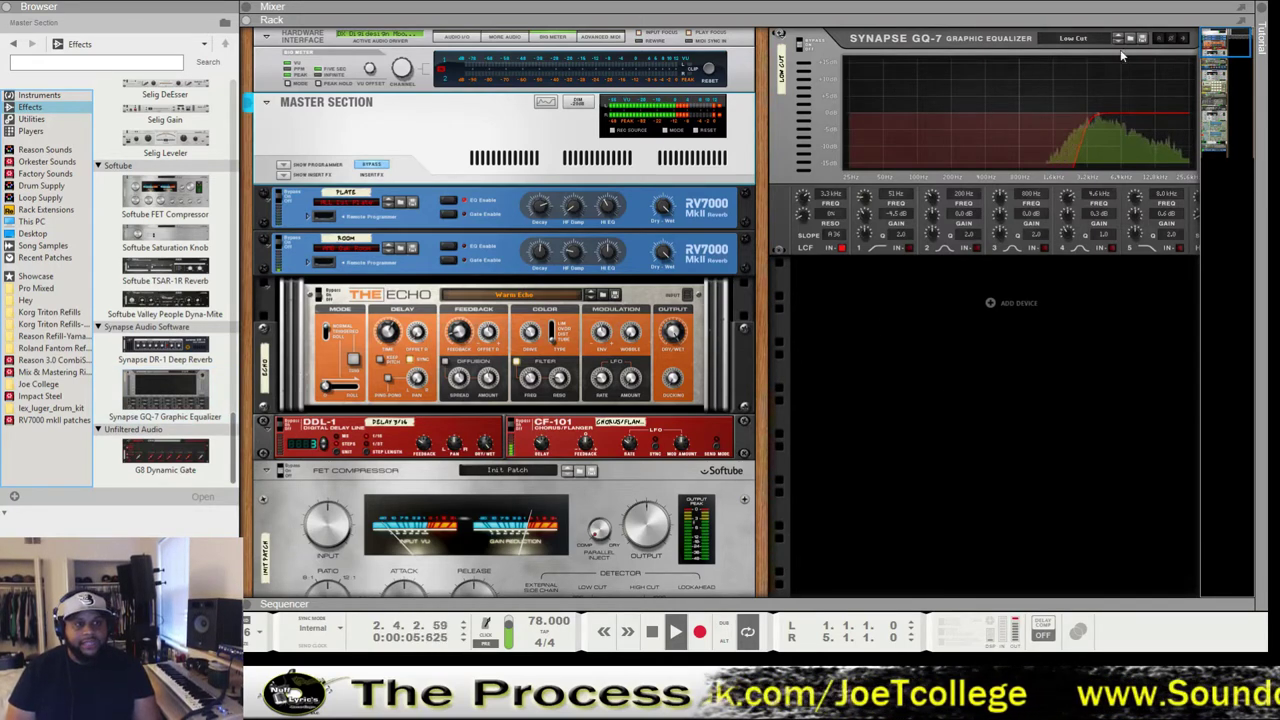
Stop playback, then load the Low Cut patch on the Synapse GQ-7 and set its low cut filter frequency to 3.3 kHz.
key(space)
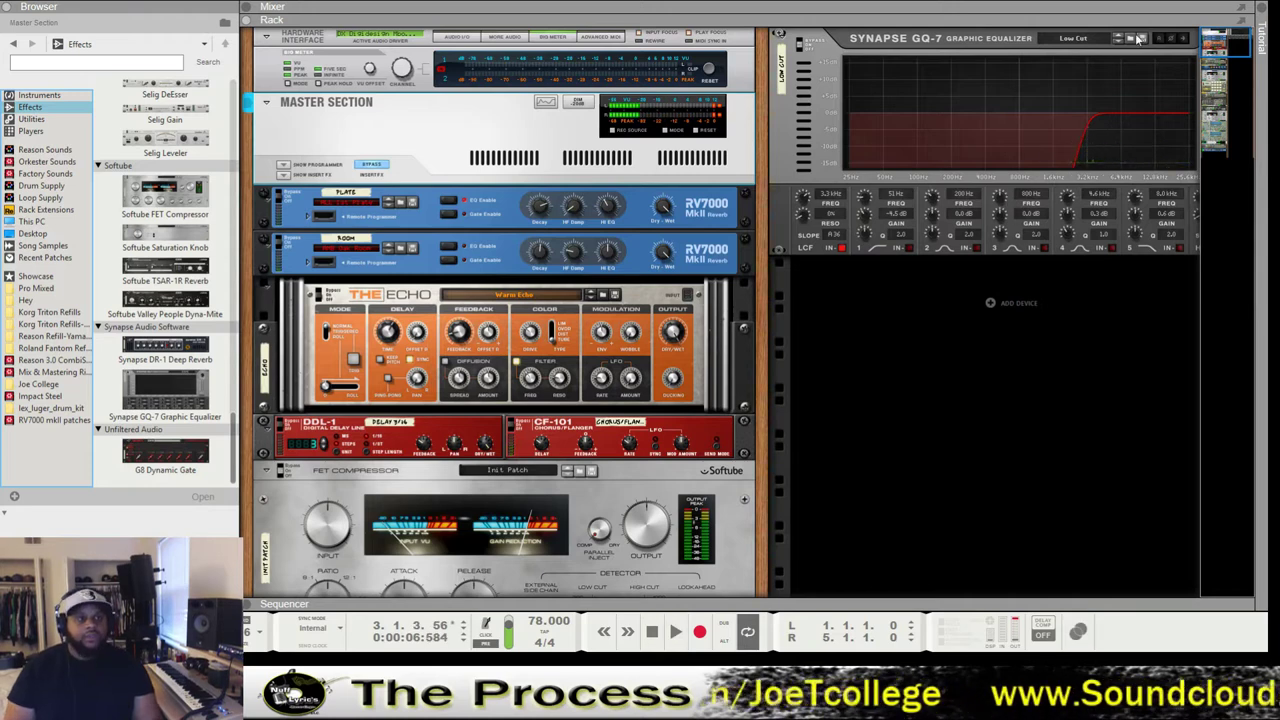
click(1132, 38)
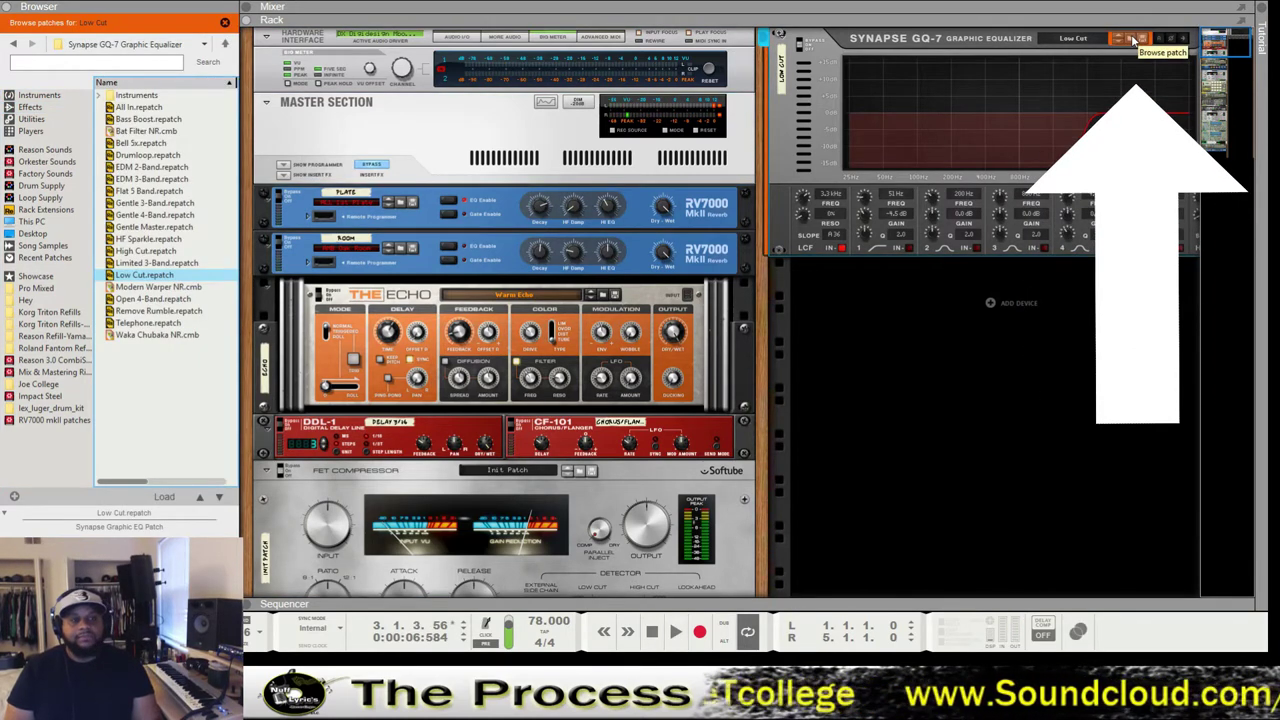
double_click(135, 278)
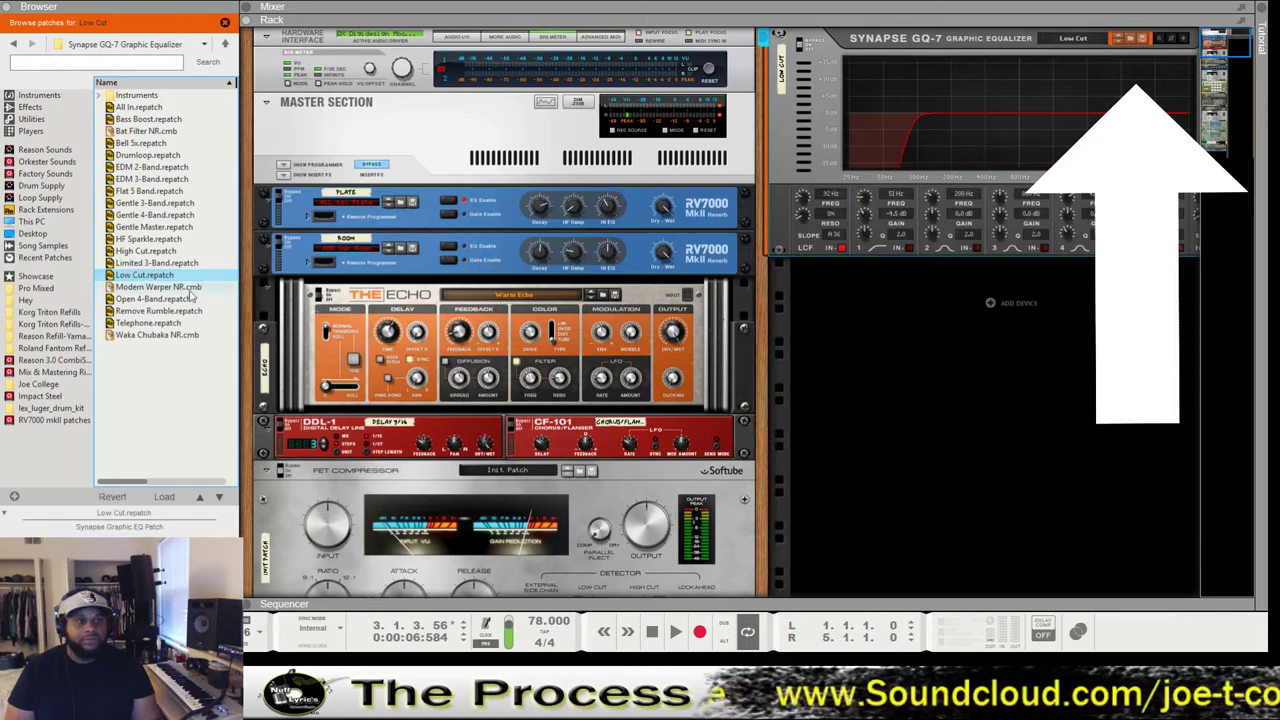
click(225, 23)
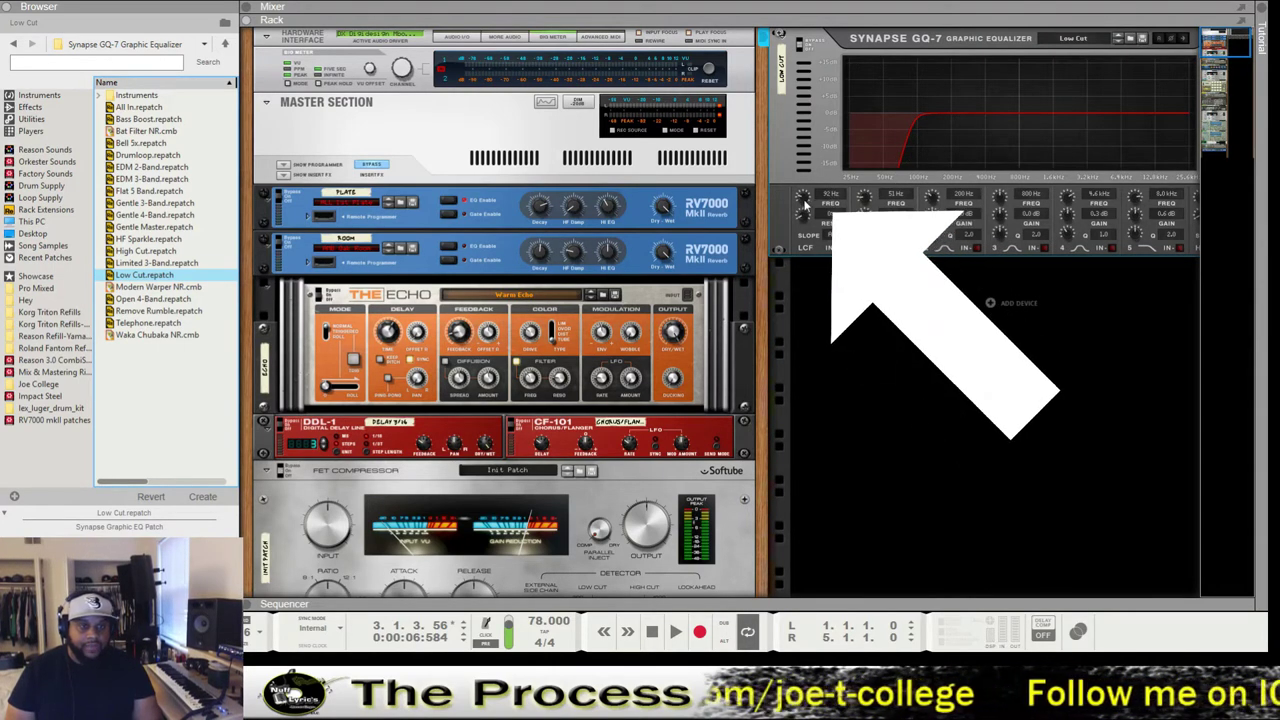
drag(805, 204, 797, 179)
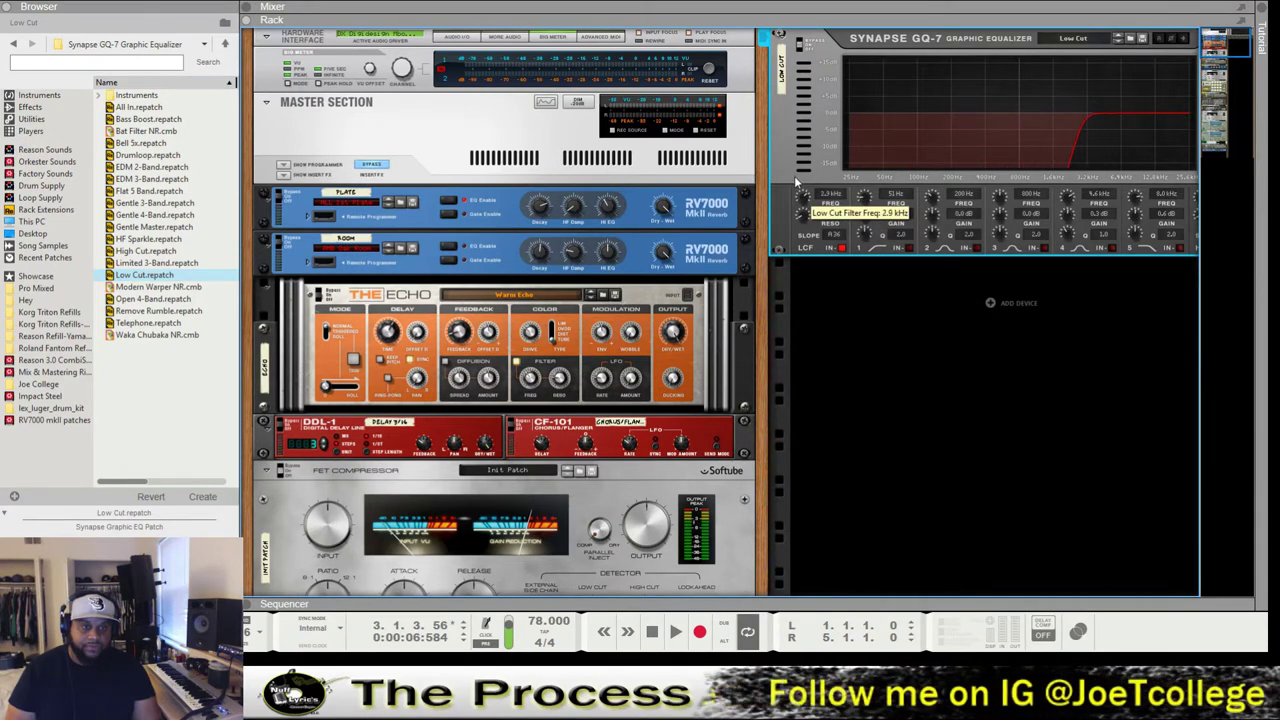
drag(797, 180, 806, 184)
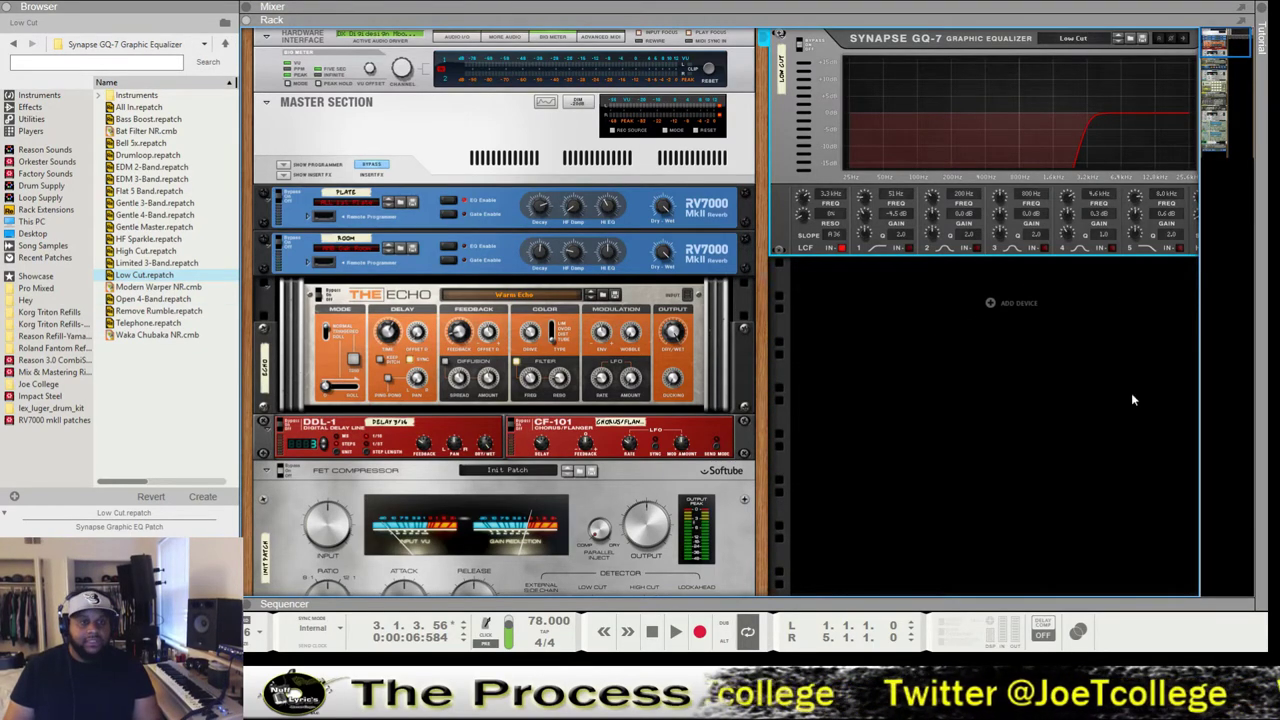
Inspect the cabling between the Master Section and the GQ-7 on the back of the rack, and return to the front.
key(Tab)
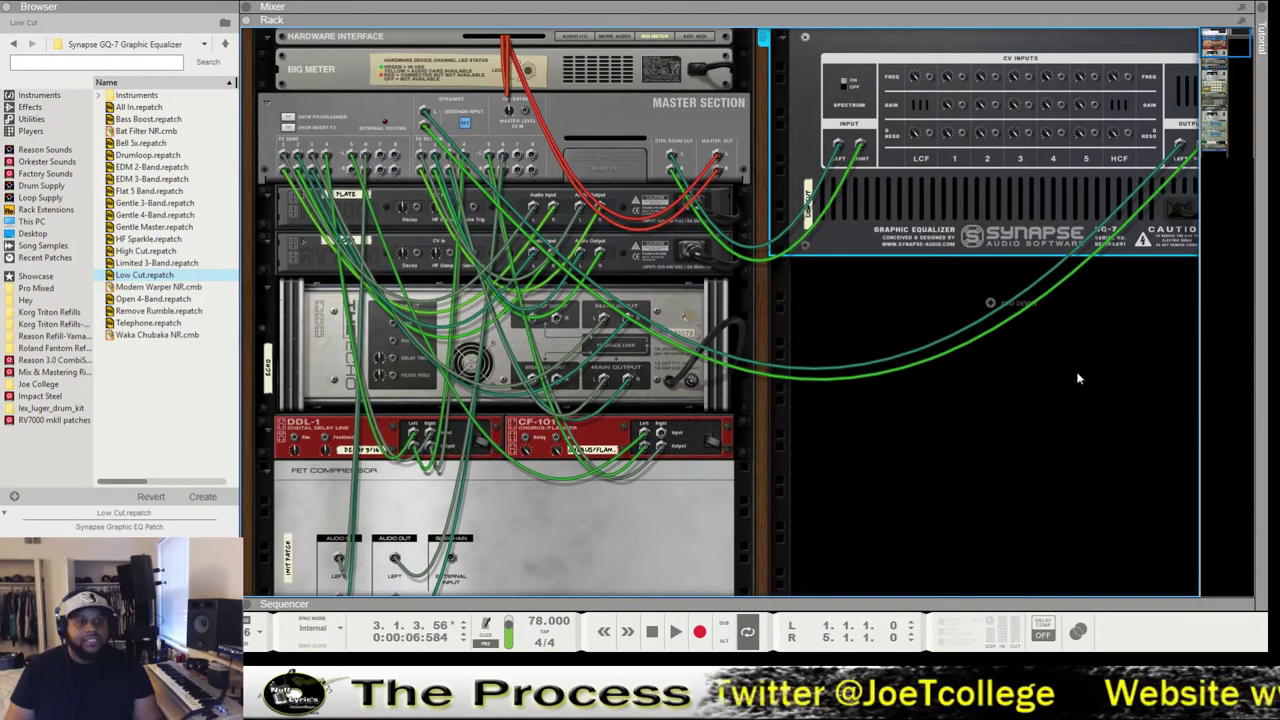
drag(757, 475, 680, 489)
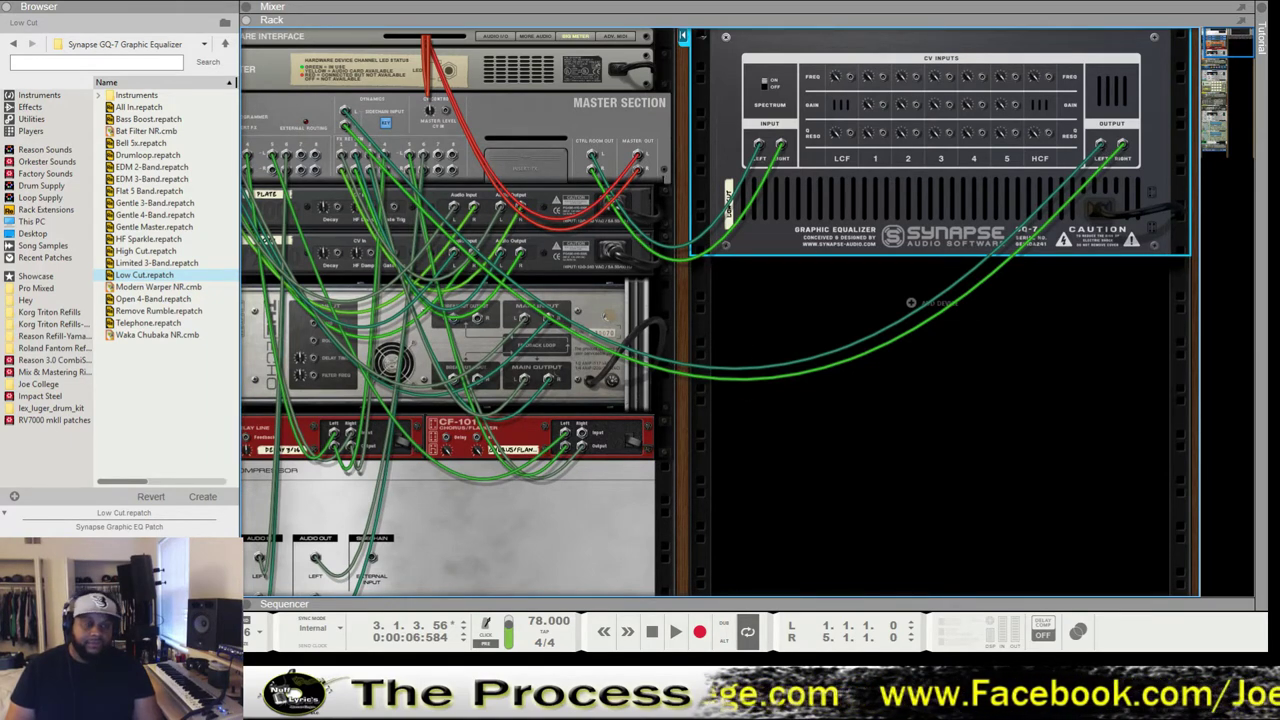
key(Tab)
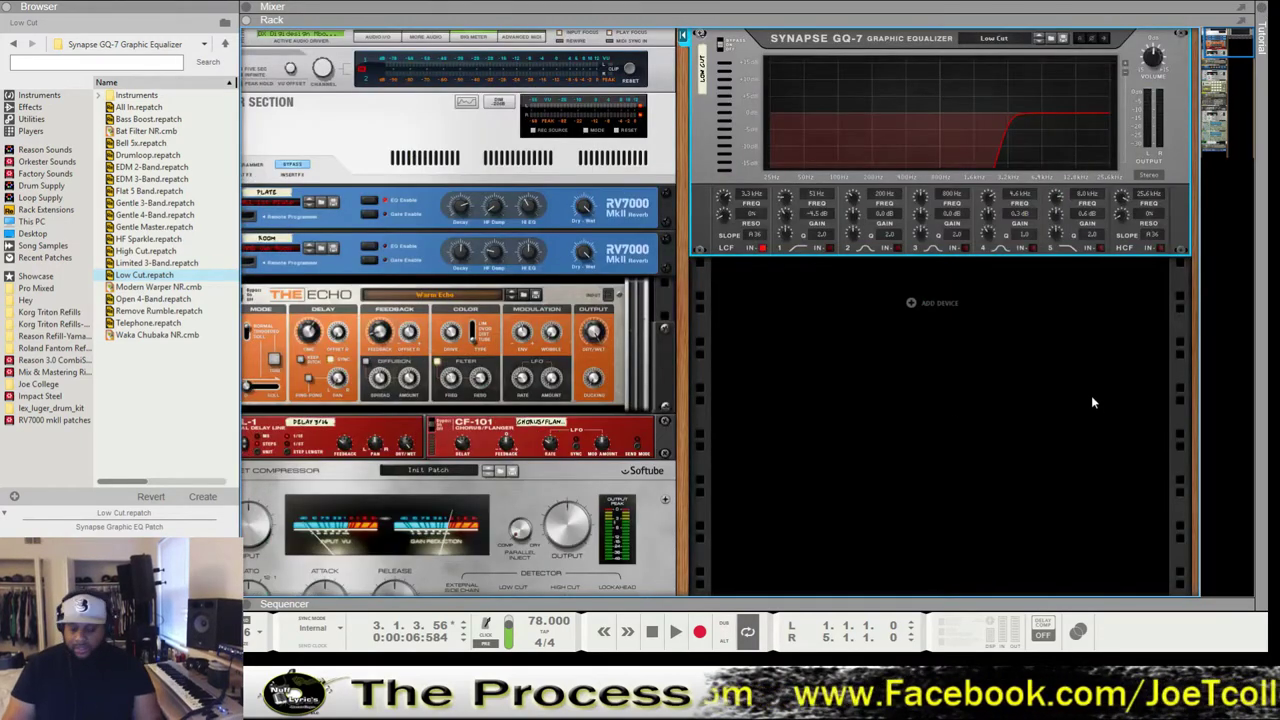
Show the mixer, rack and sequencer together and play the loop from the start.
key(F5)
key(F7)
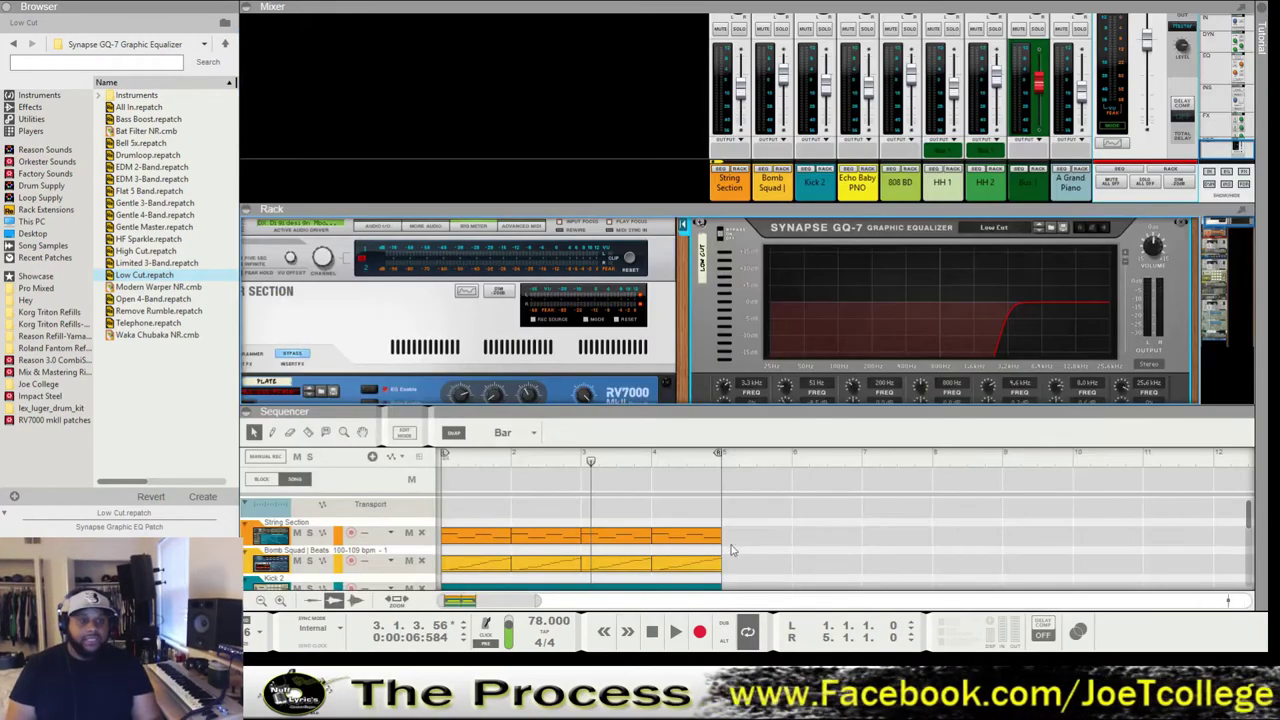
click(651, 632)
click(675, 632)
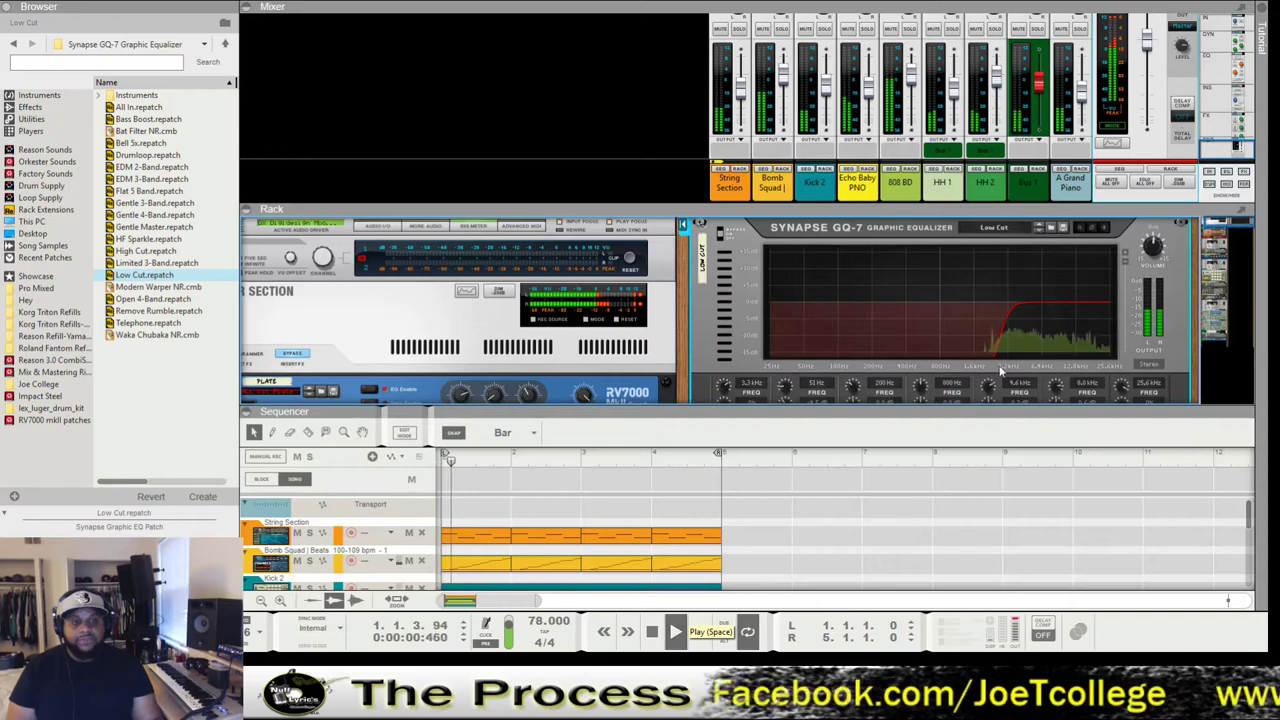
Turn on the master compressor in the mixer's master section.
scroll(1155, 123, up, 5)
scroll(1155, 123, up, 8)
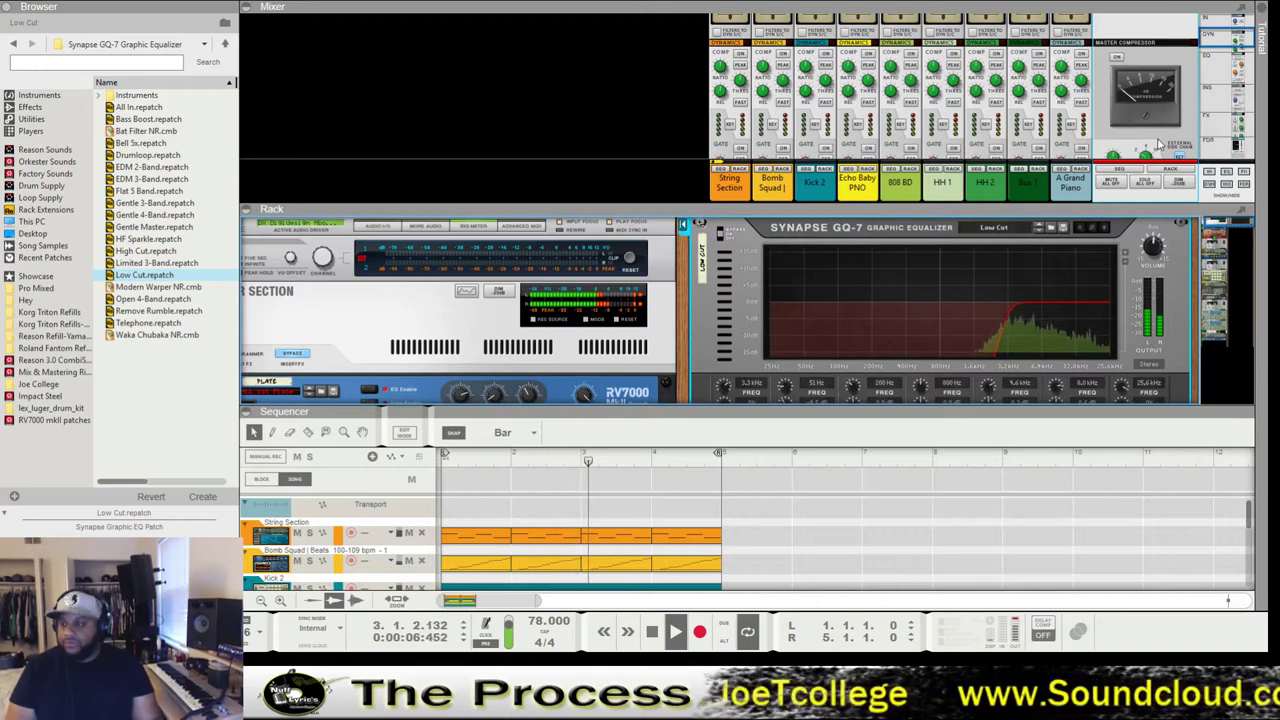
click(1118, 58)
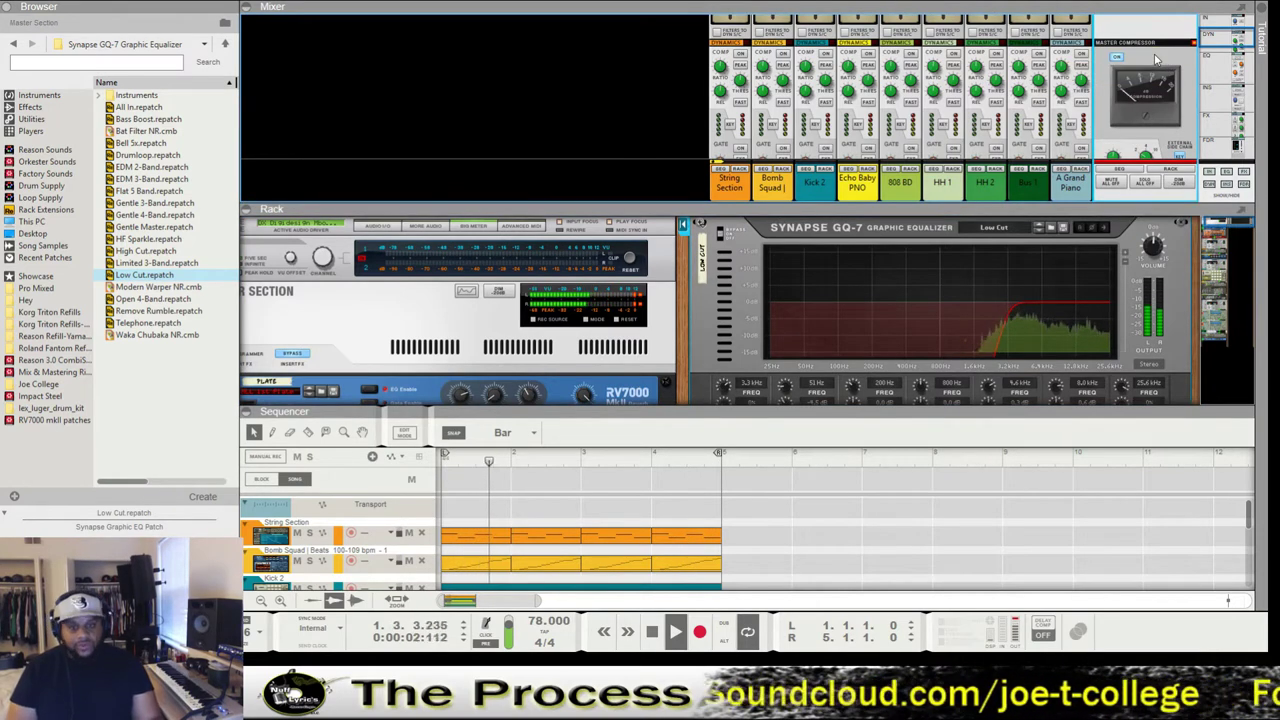
Reveal the Master Section's insert effects and review the chain from the MClass Equalizer to the Ozone Maximizer and Selig Gain.
click(682, 292)
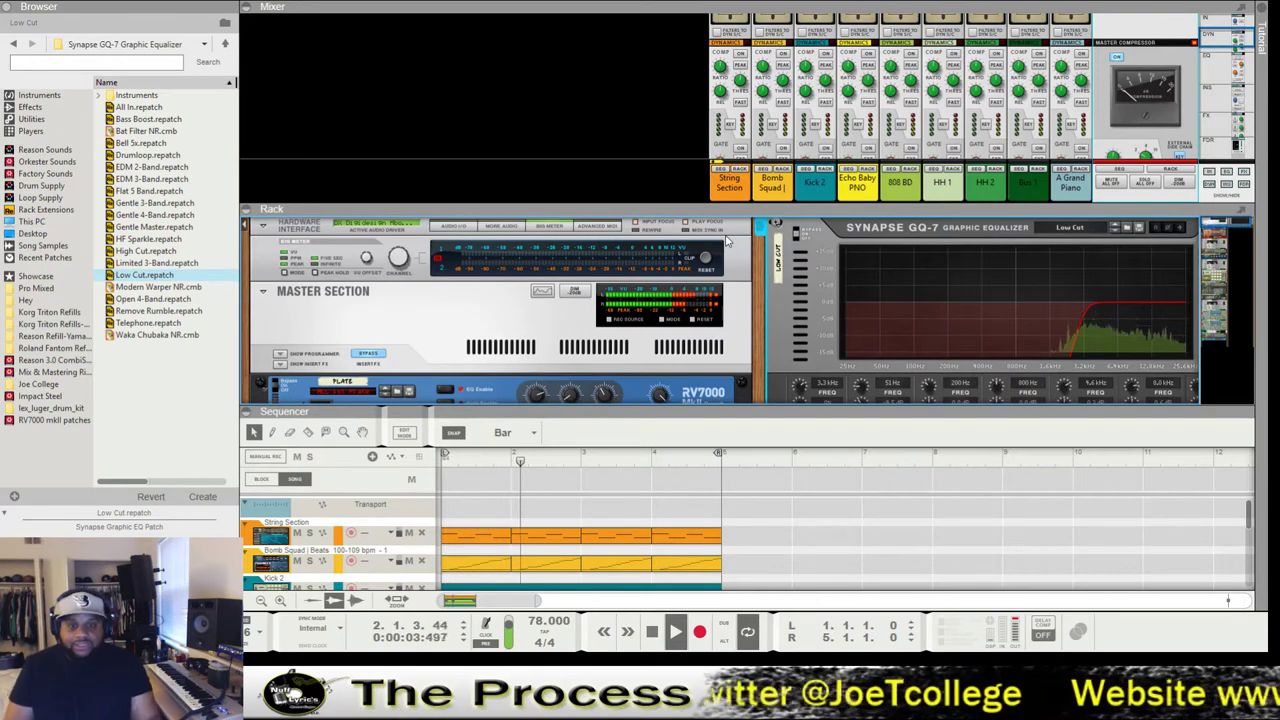
scroll(498, 317, down, 2)
scroll(498, 317, up, 1)
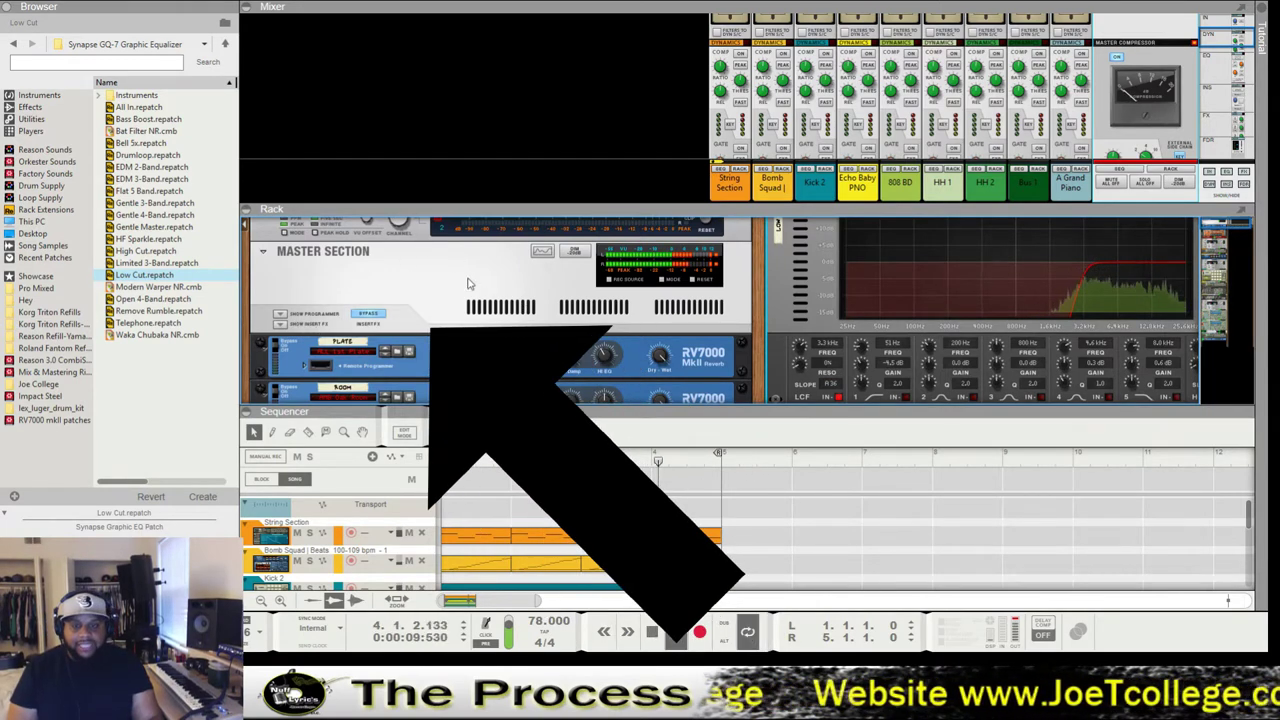
click(286, 326)
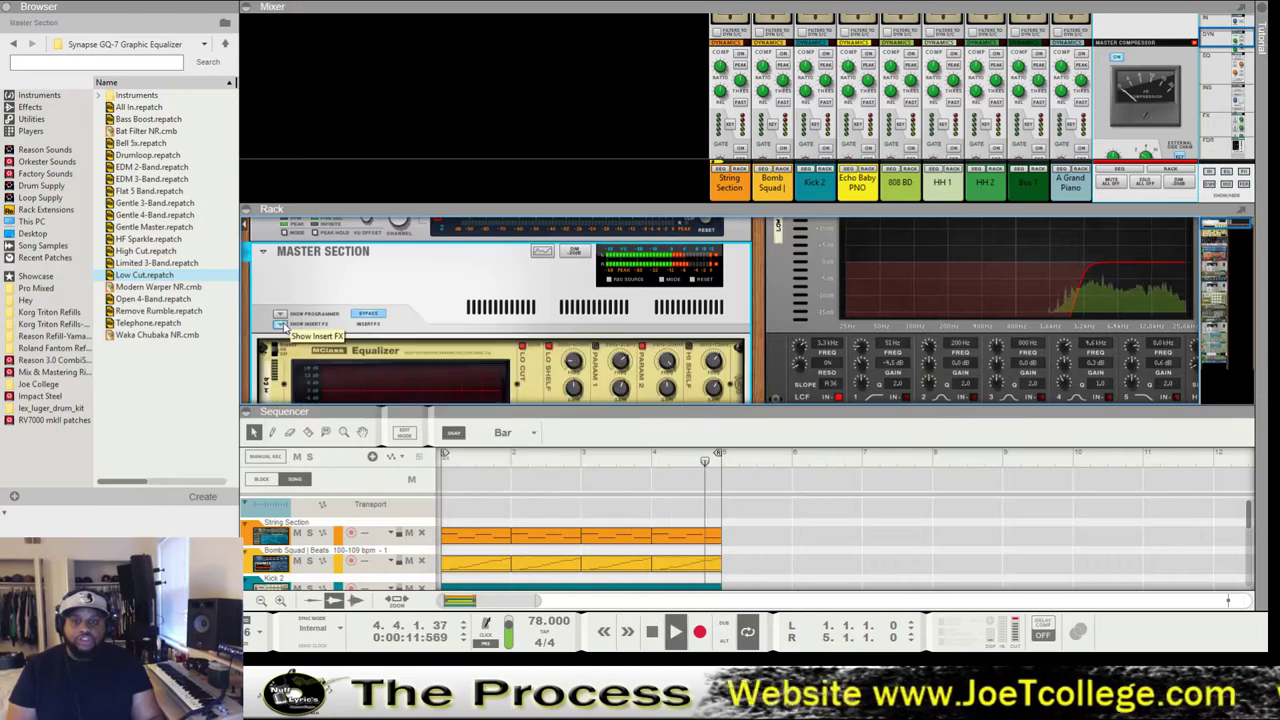
scroll(455, 302, down, 5)
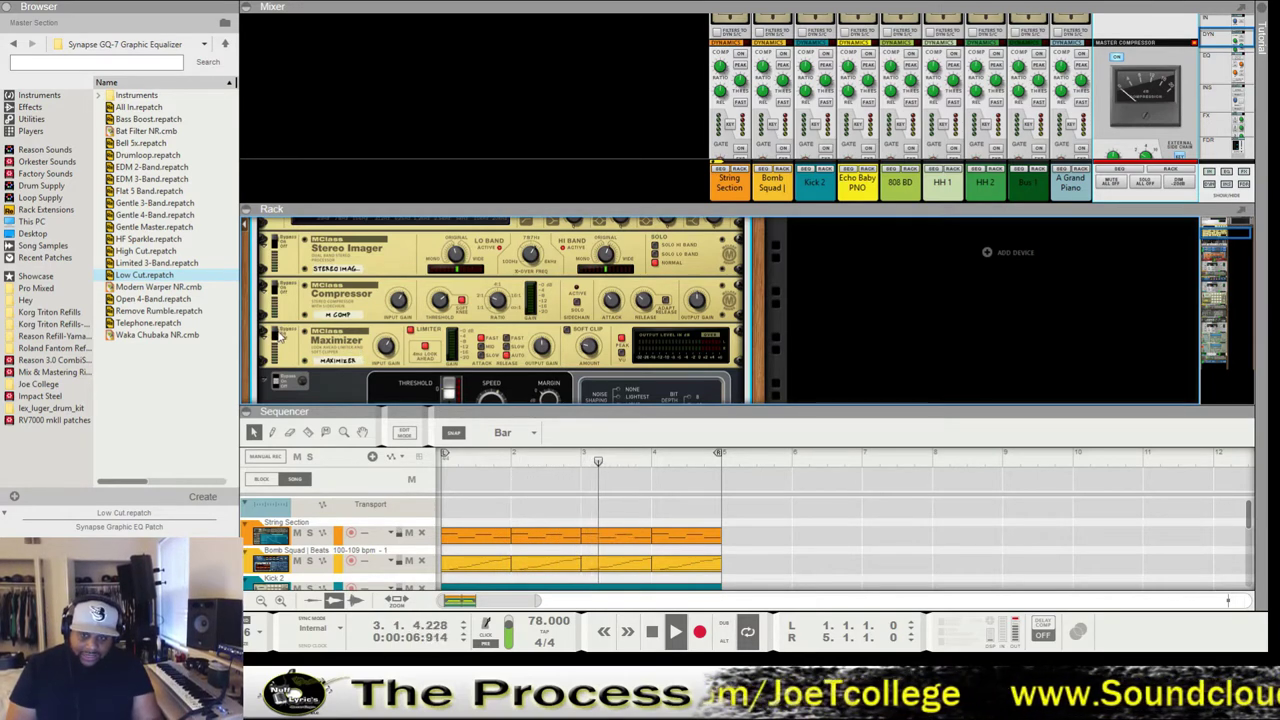
scroll(283, 340, down, 4)
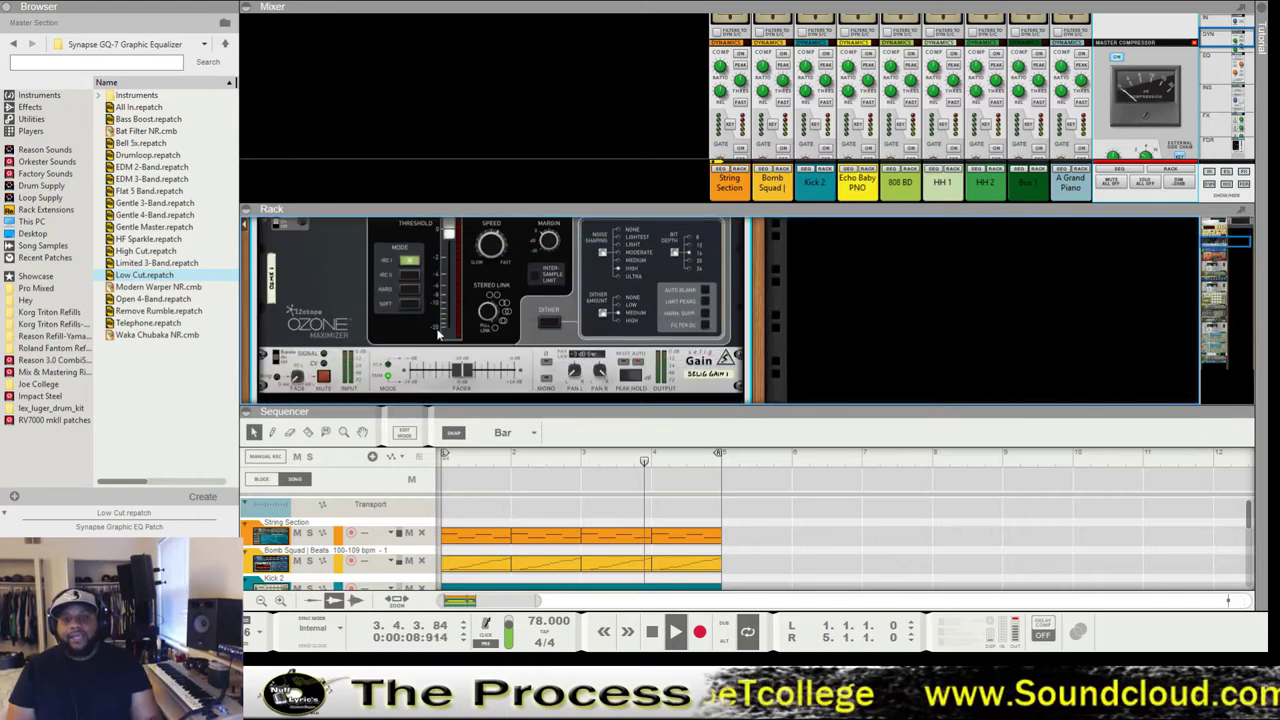
Find the Ozone Maximizer and Selig Gain among the available effect devices.
click(30, 107)
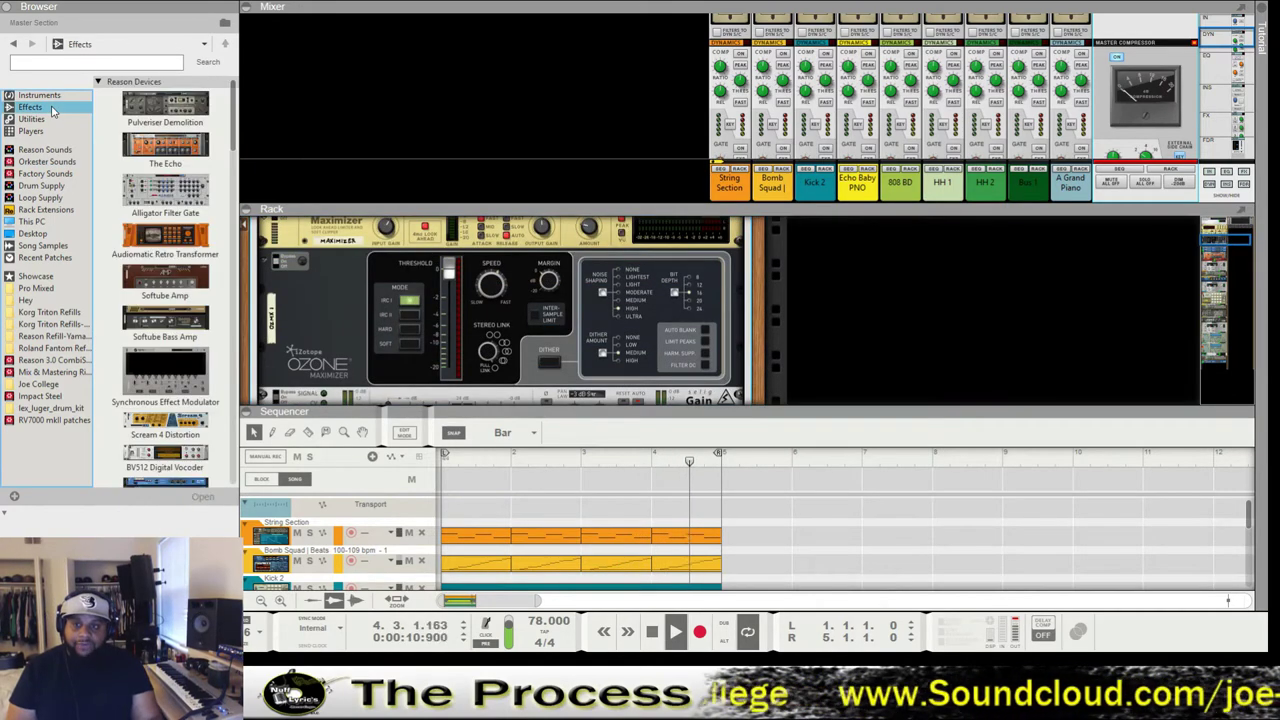
scroll(157, 337, down, 6)
scroll(157, 337, down, 8)
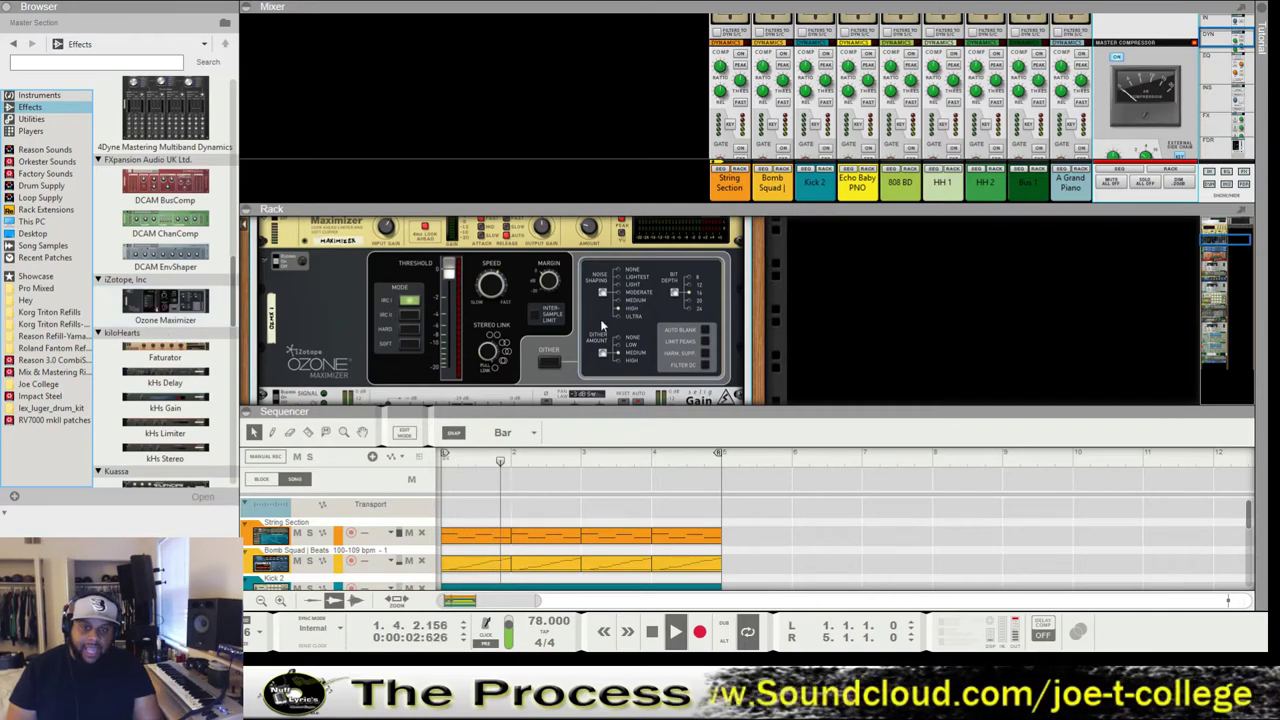
scroll(187, 342, down, 3)
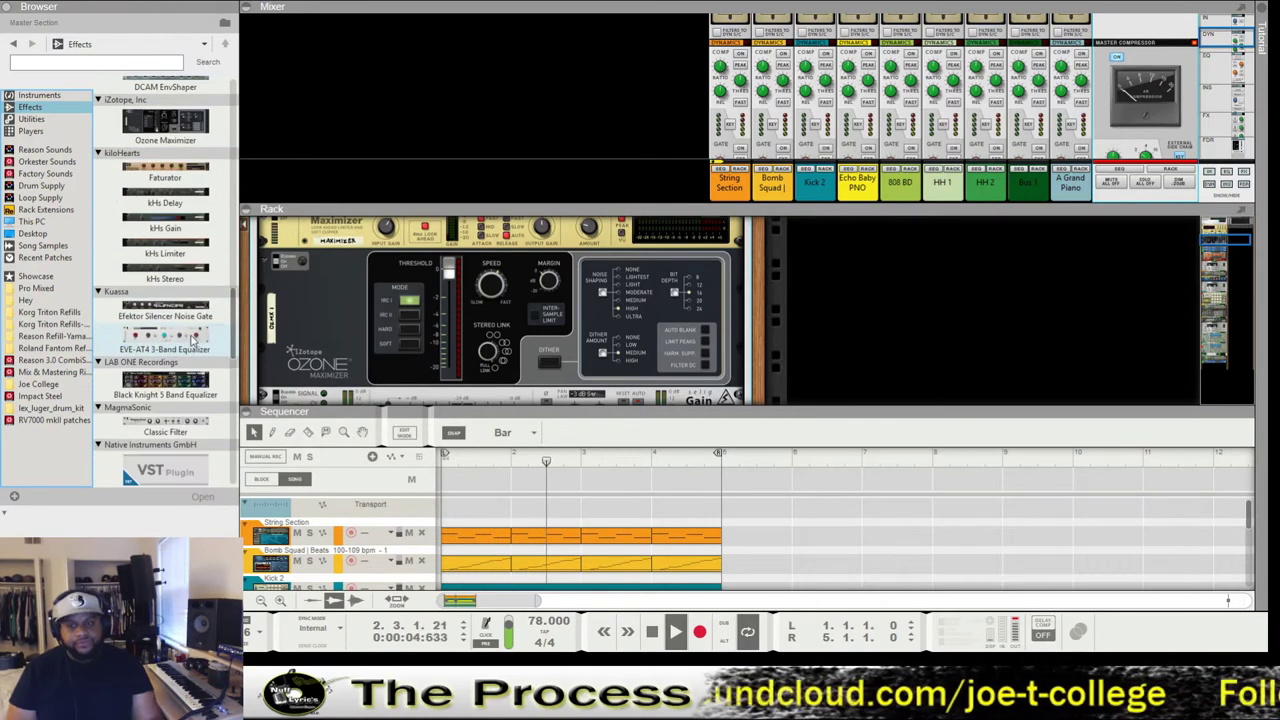
scroll(187, 342, down, 2)
scroll(187, 342, down, 4)
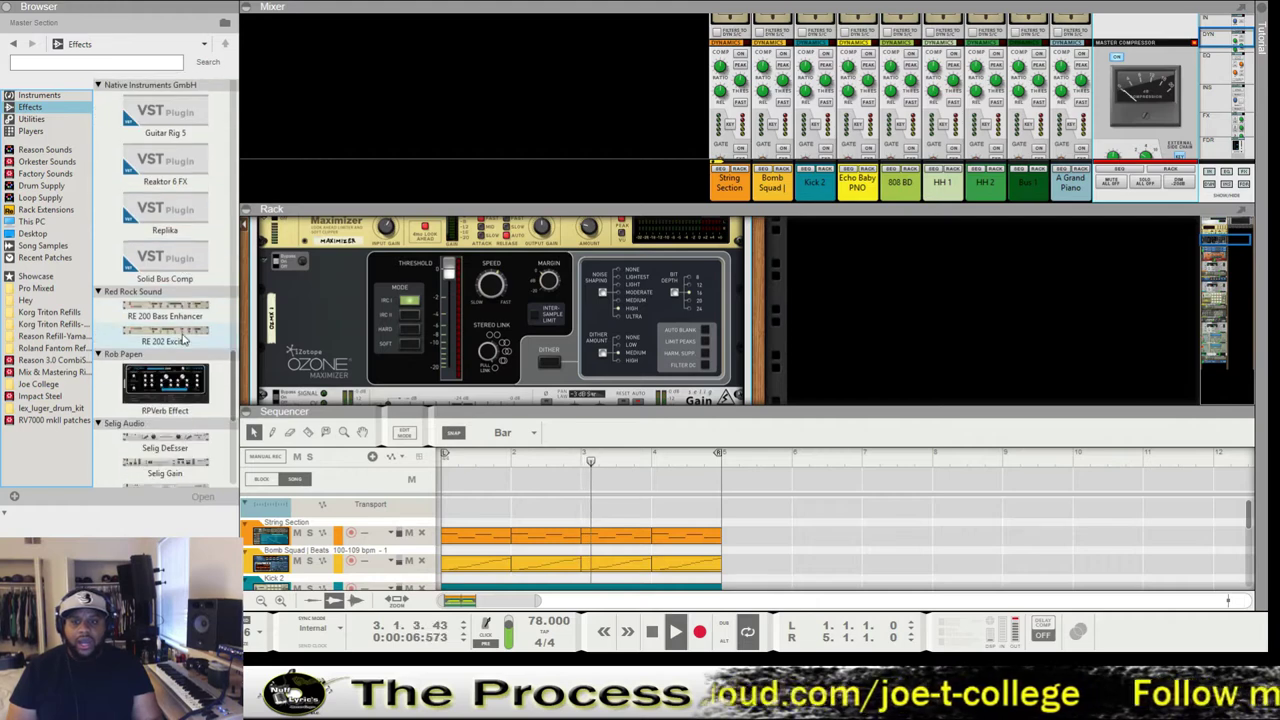
Examine the Selig Audio effects list and the Master Section's insert chain from its bypass control down to the Ozone Maximizer.
scroll(183, 341, down, 3)
drag(183, 337, 503, 342)
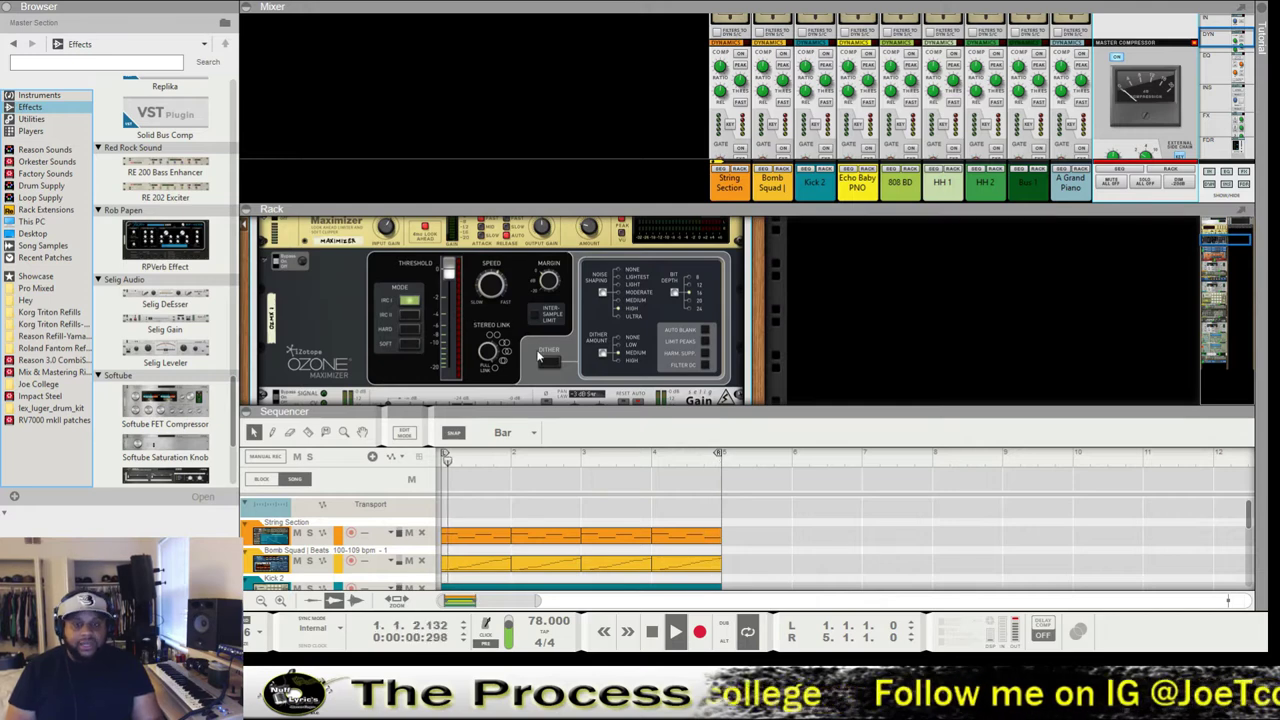
scroll(530, 340, up, 2)
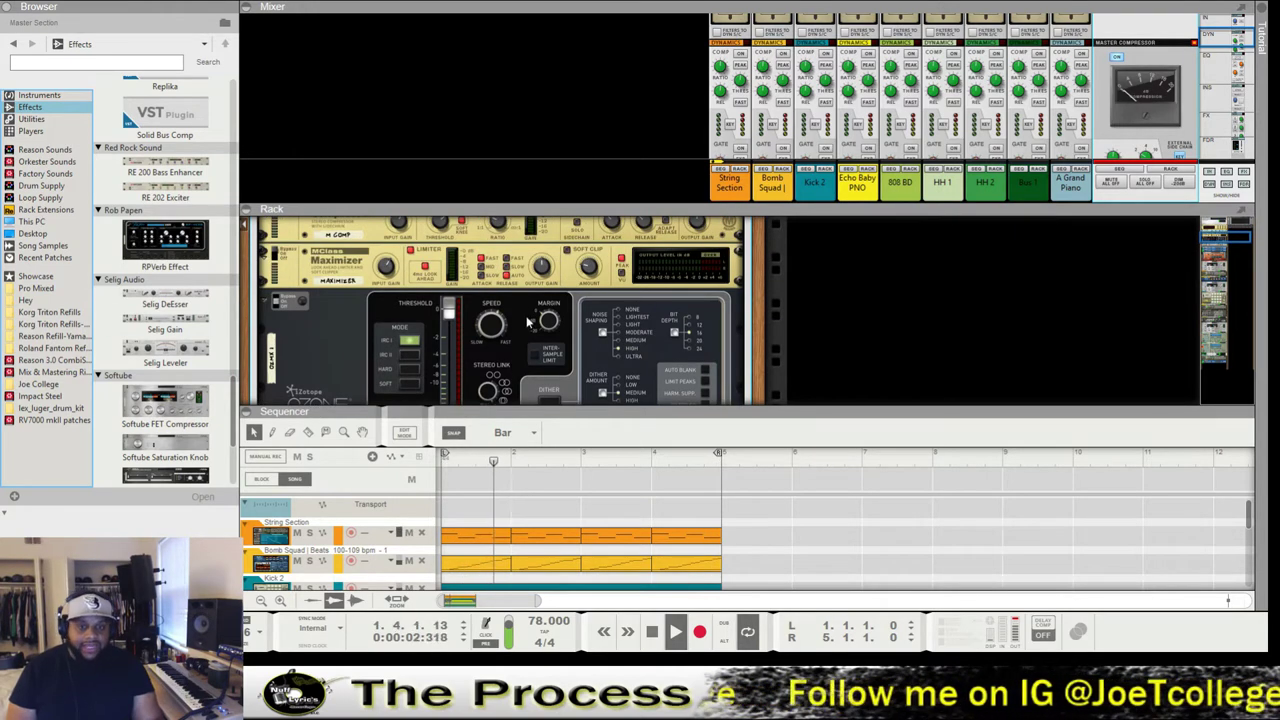
scroll(480, 280, up, 5)
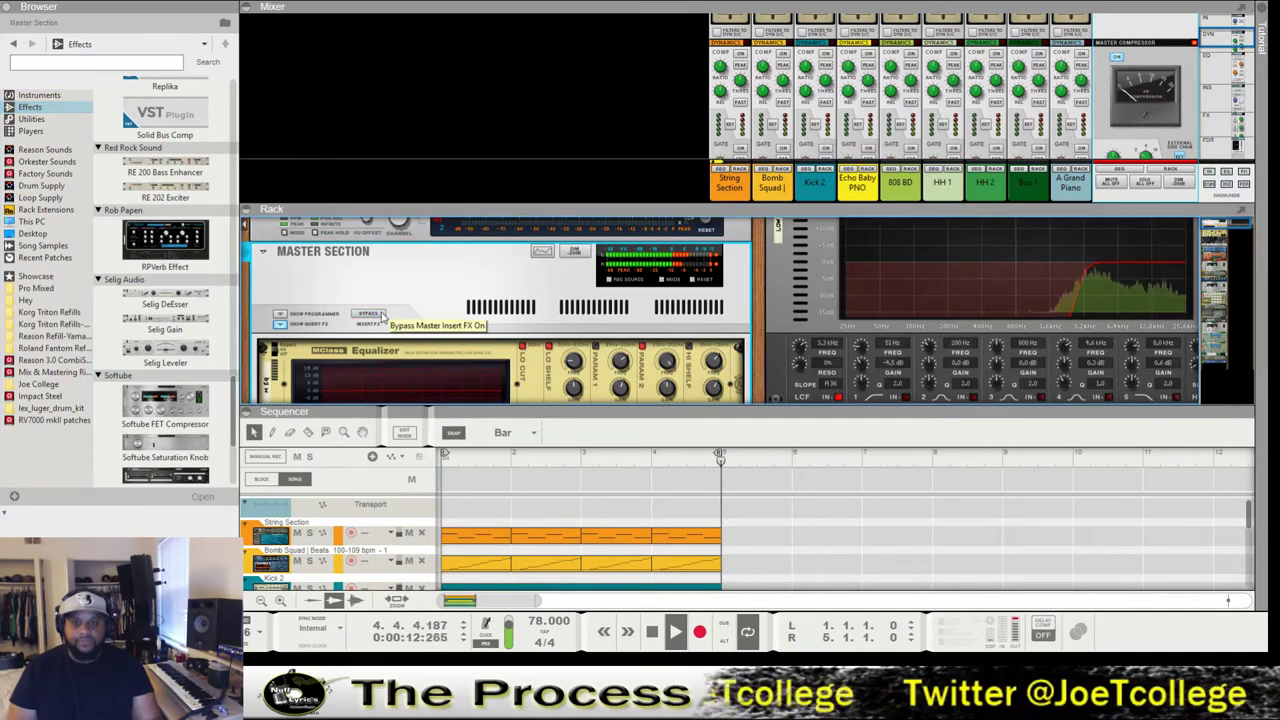
click(468, 322)
scroll(500, 340, down, 10)
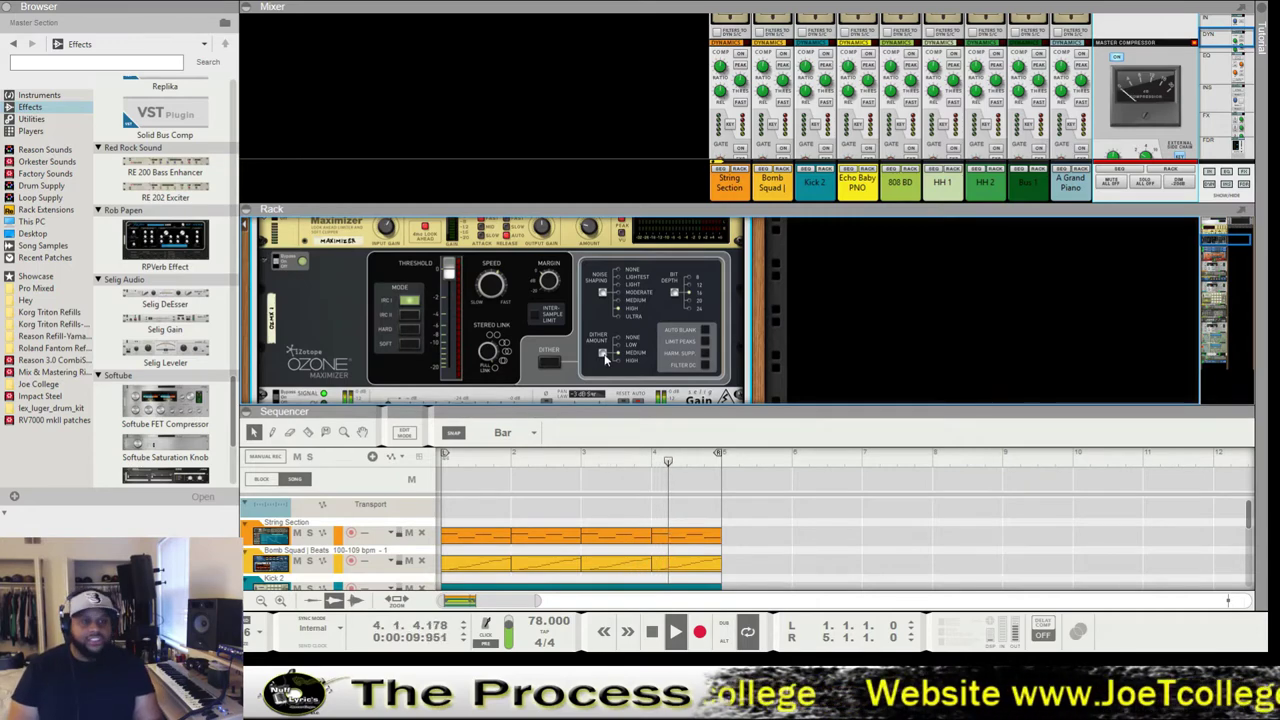
scroll(1117, 107, down, 10)
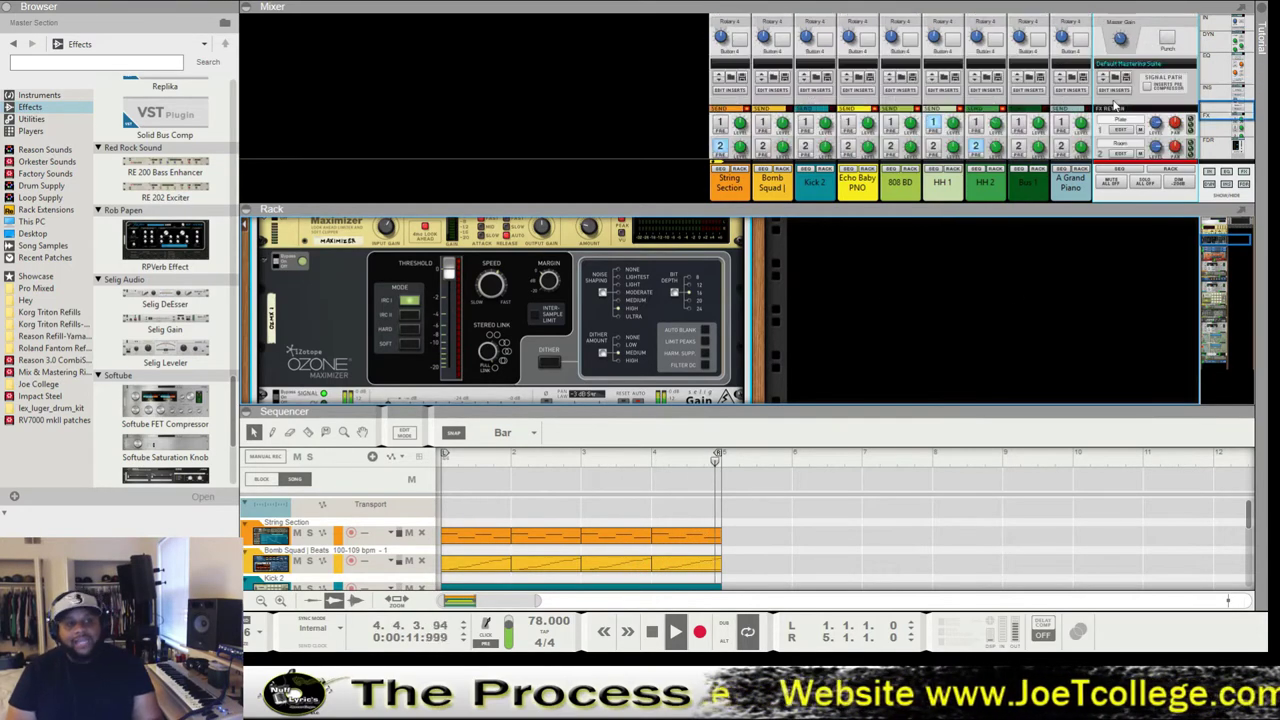
Check the master fader and its level meter in the mixer, along with the Ozone Maximizer's threshold.
scroll(1117, 107, down, 3)
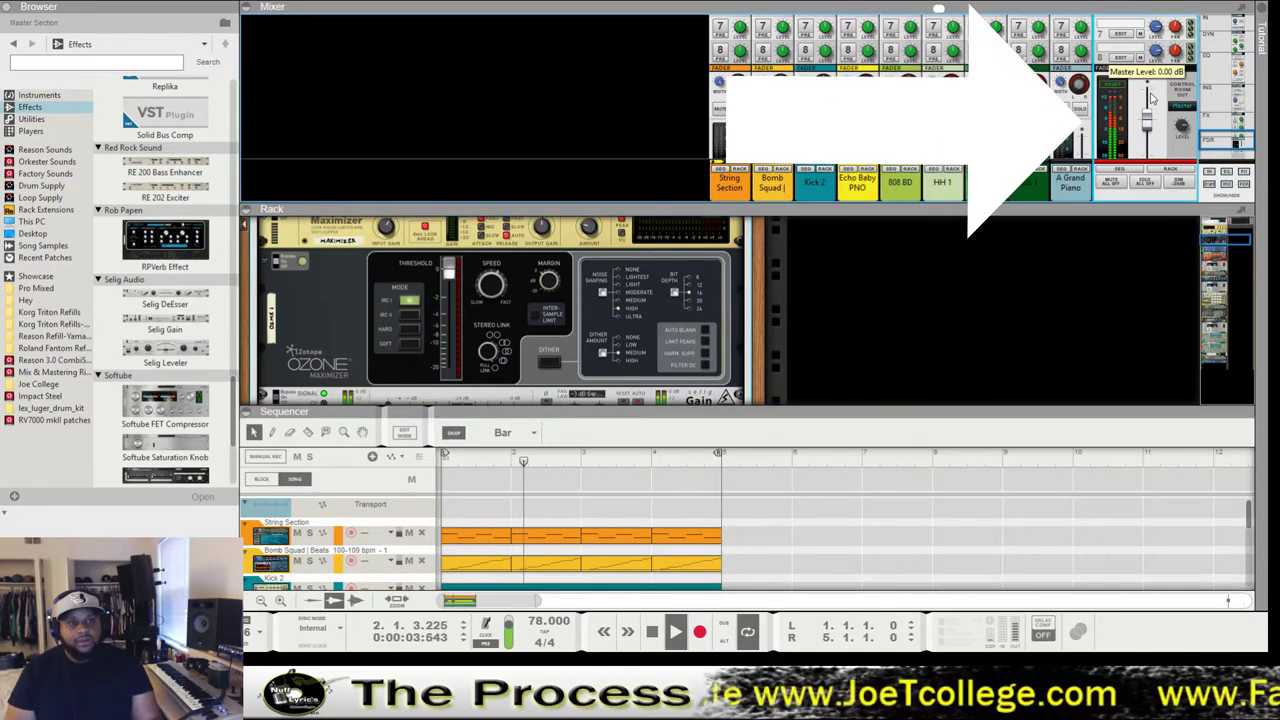
scroll(1117, 90, down, 5)
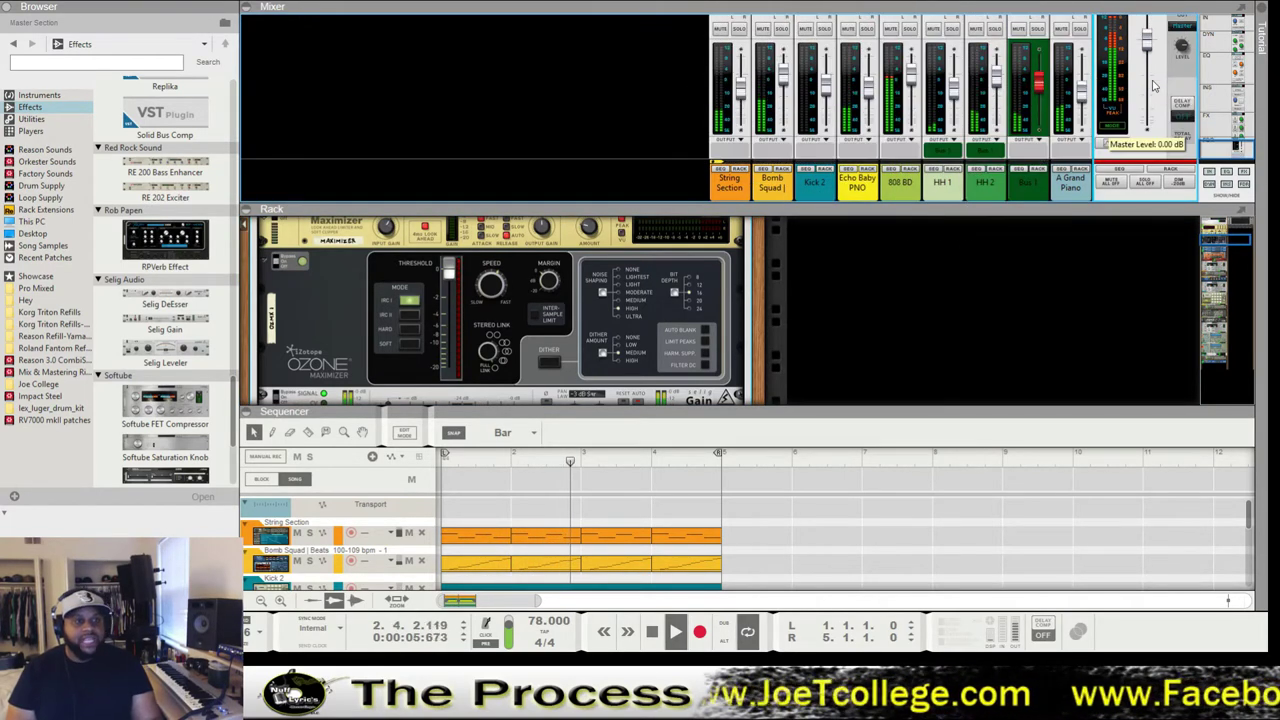
scroll(1153, 88, down, 1)
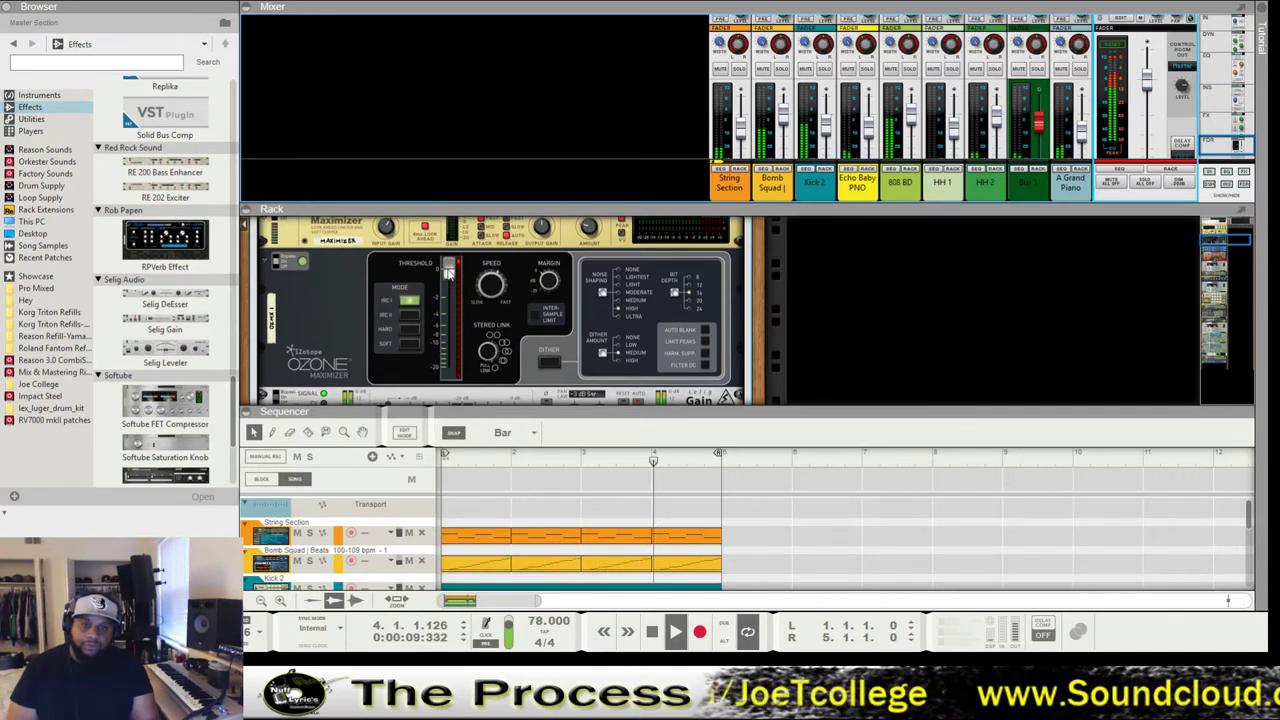
mouse_move(449, 273)
mouse_down()
mouse_move(451, 288)
mouse_move(449, 271)
mouse_up()
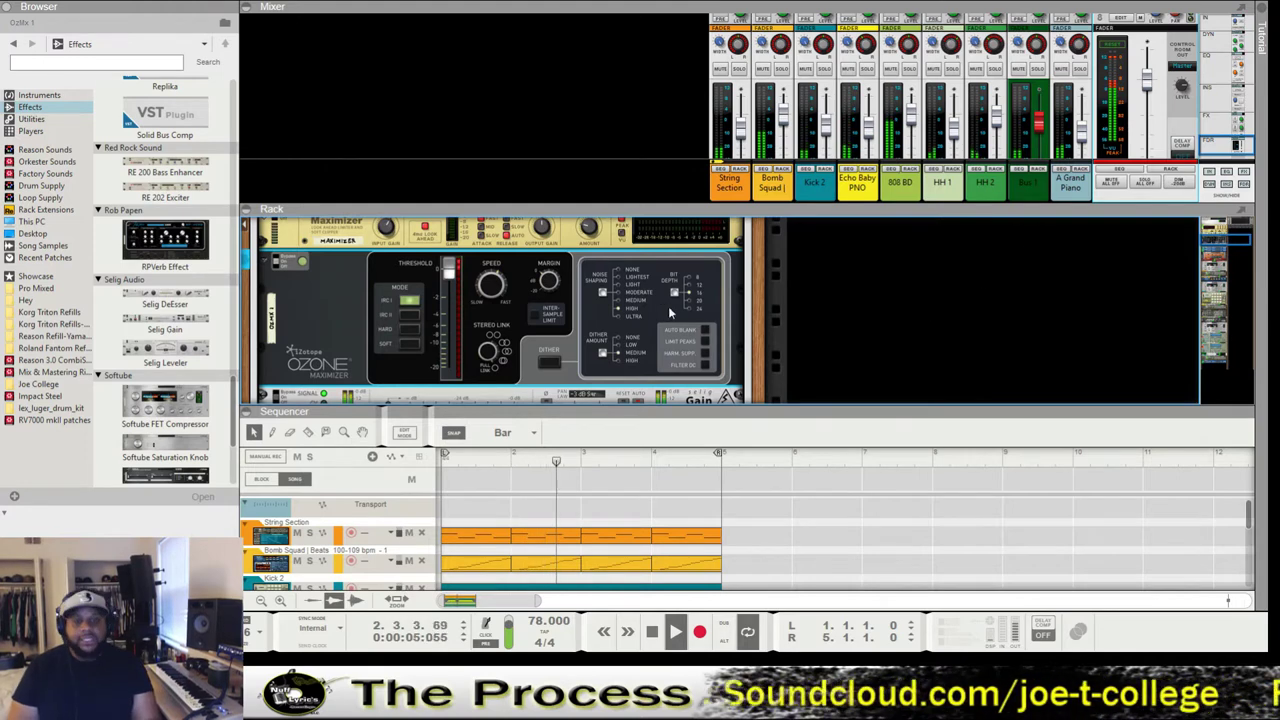
With the Selig Gain set to Mono Mix, raise the A Grand Piano channel's level to -8.29 dB.
scroll(943, 266, down, 2)
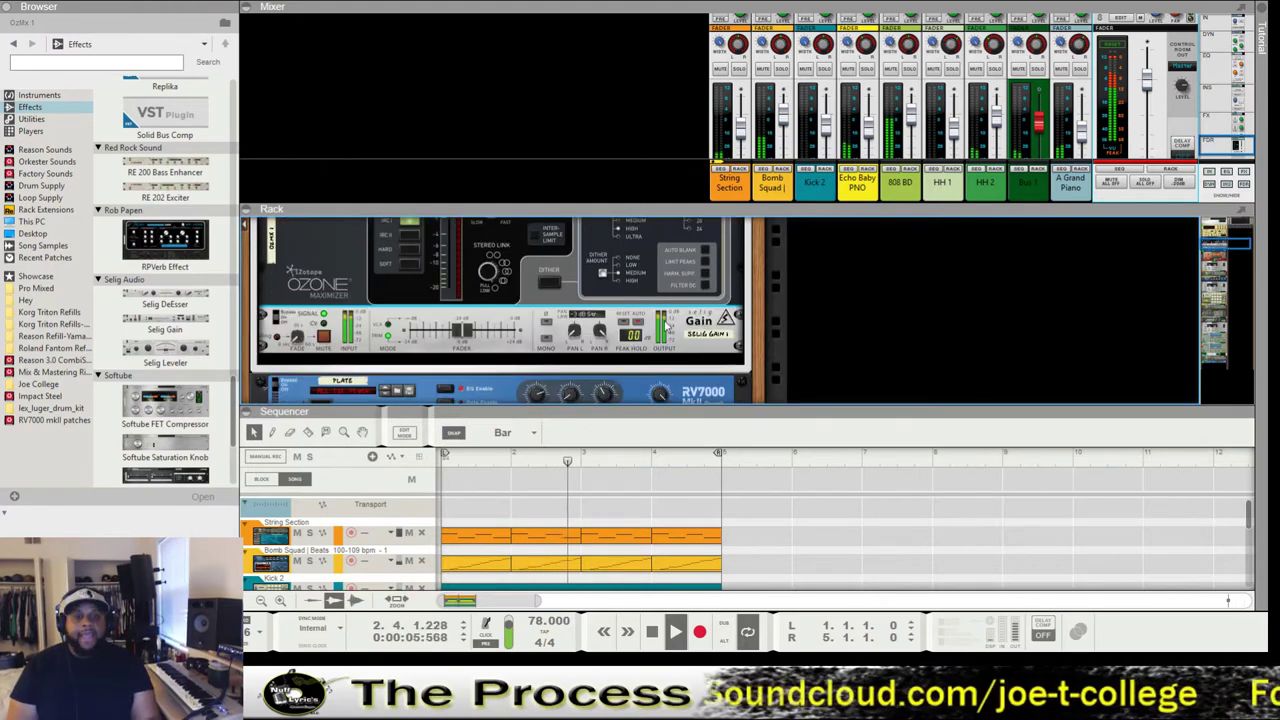
click(547, 340)
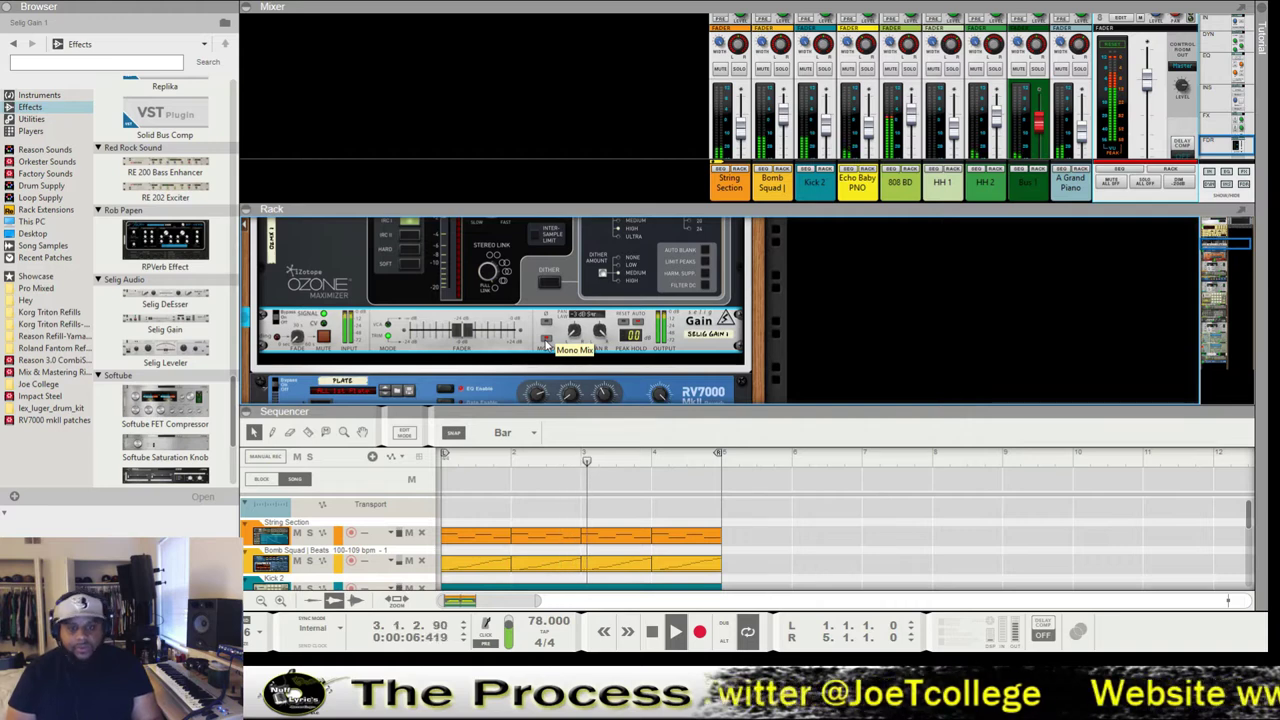
scroll(1090, 103, down, 2)
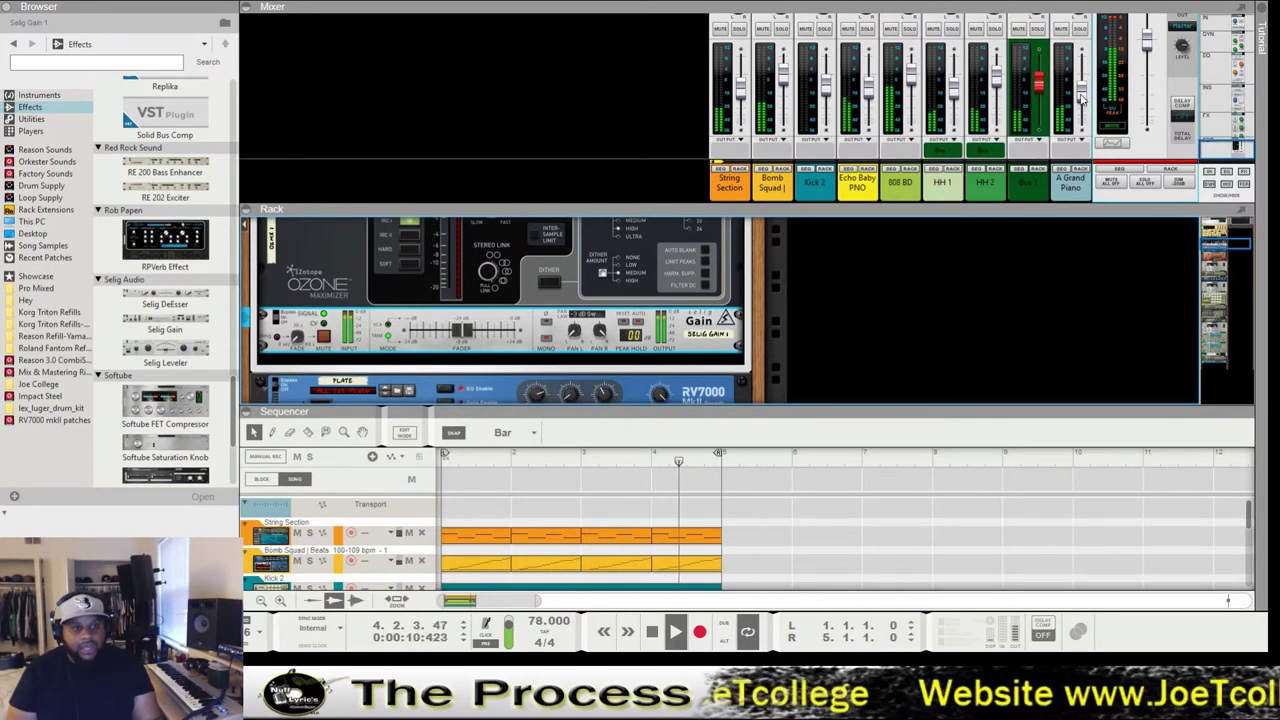
mouse_move(1080, 99)
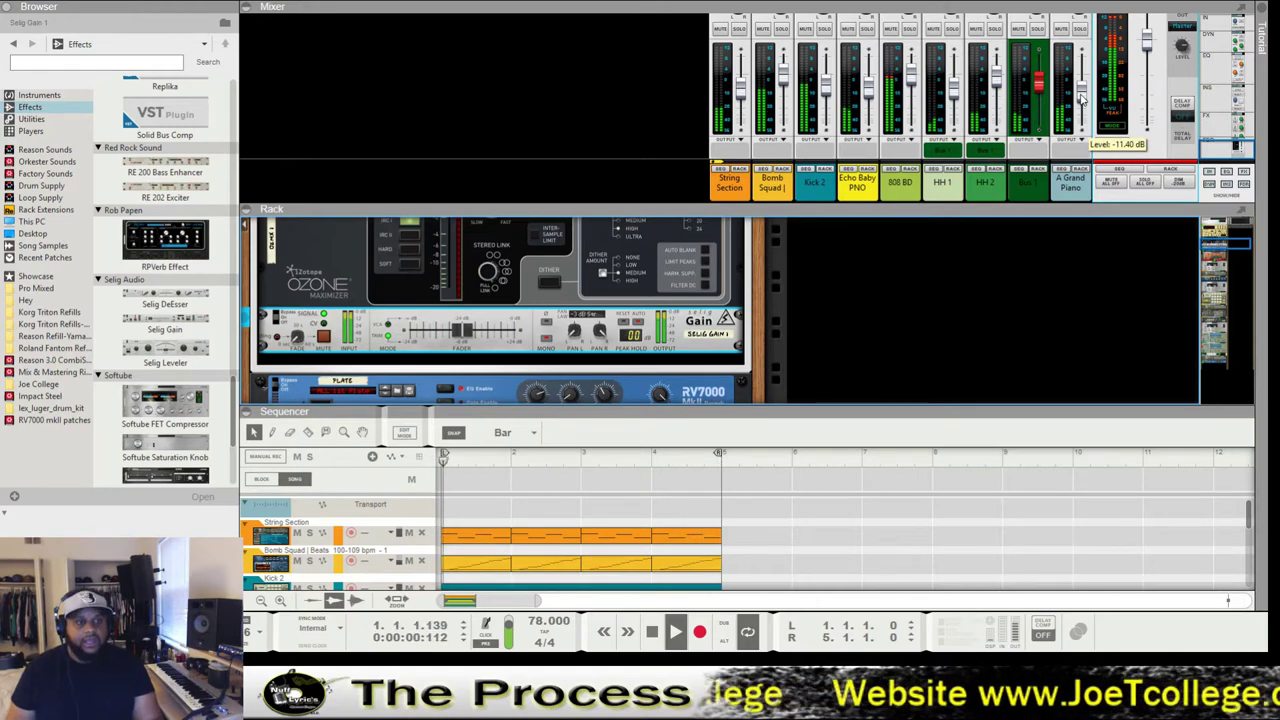
click(1081, 30)
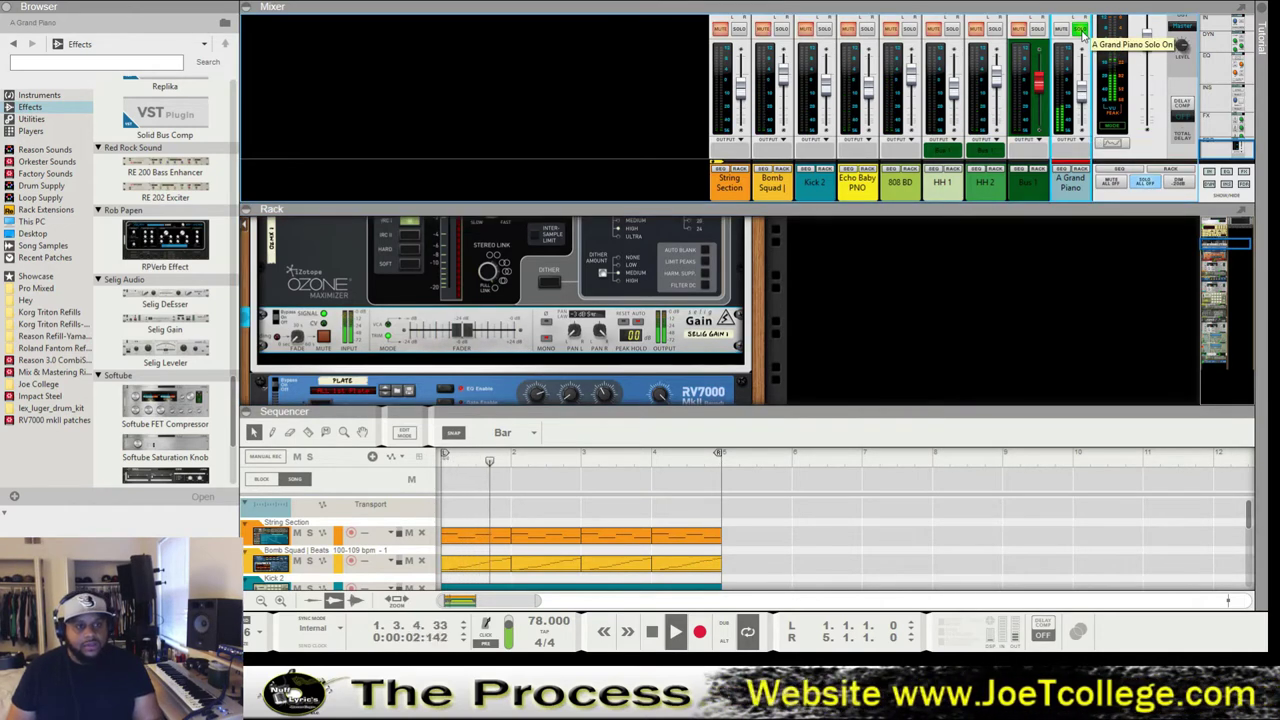
click(1081, 30)
mouse_move(1081, 96)
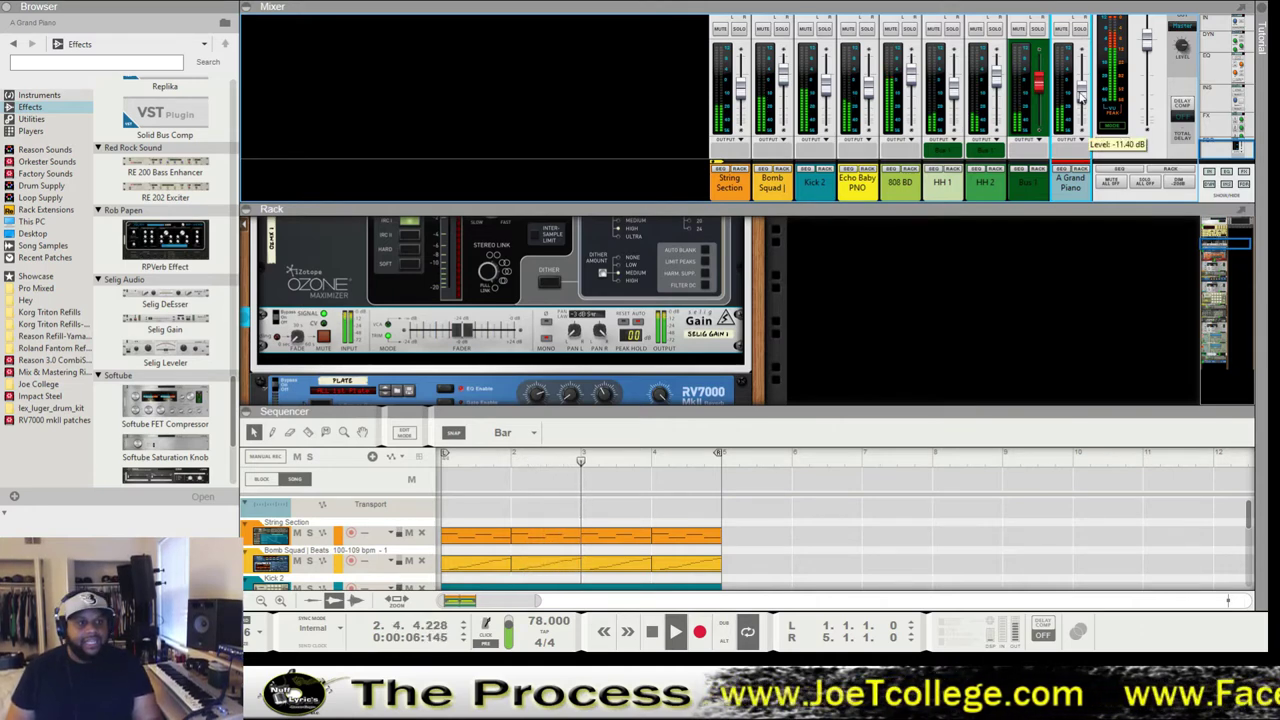
drag(1081, 97, 1081, 93)
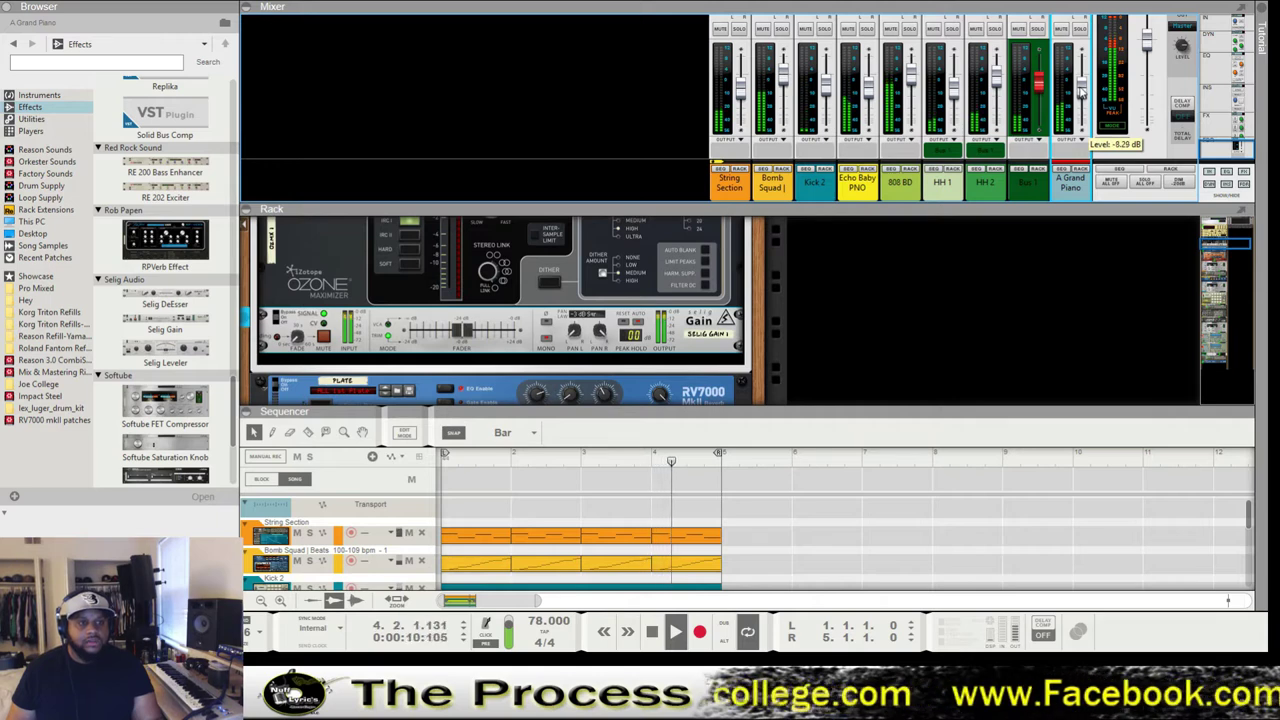
Compare the mix by toggling Mono Mix on the Selig Gain, briefly soloing Echo Baby PNO, and stop playback at the song start.
click(545, 343)
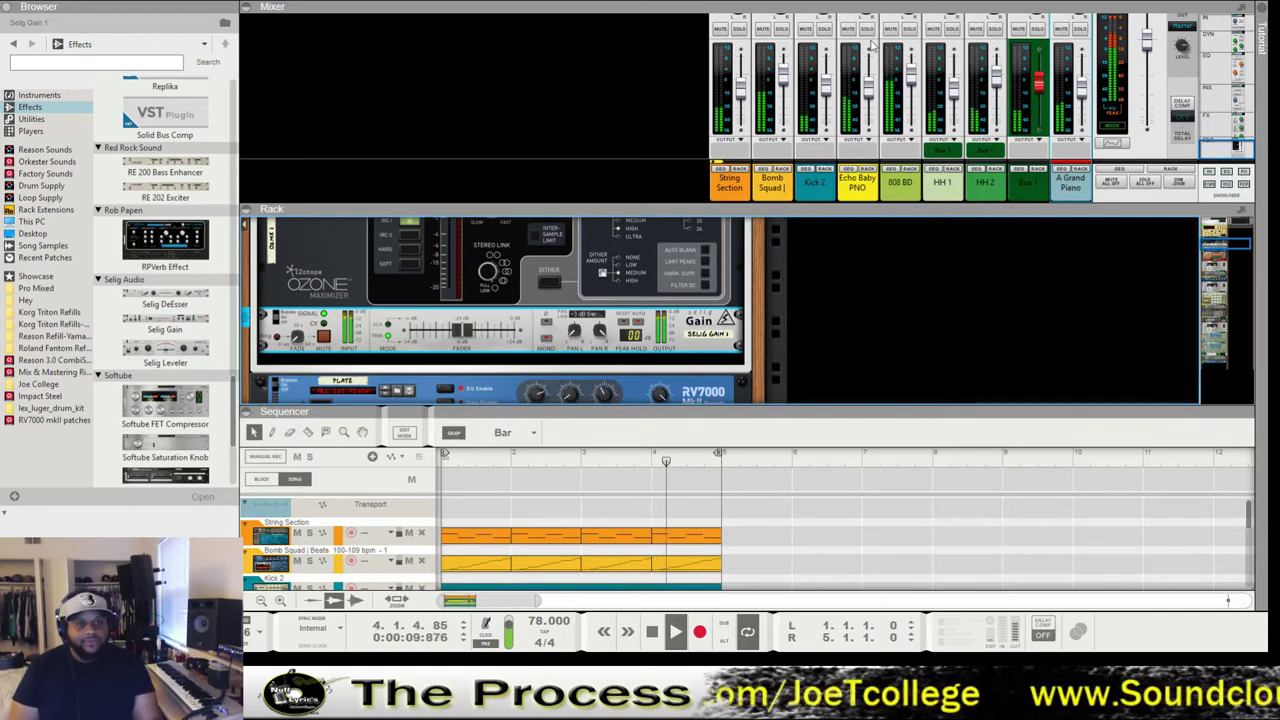
click(867, 30)
click(870, 32)
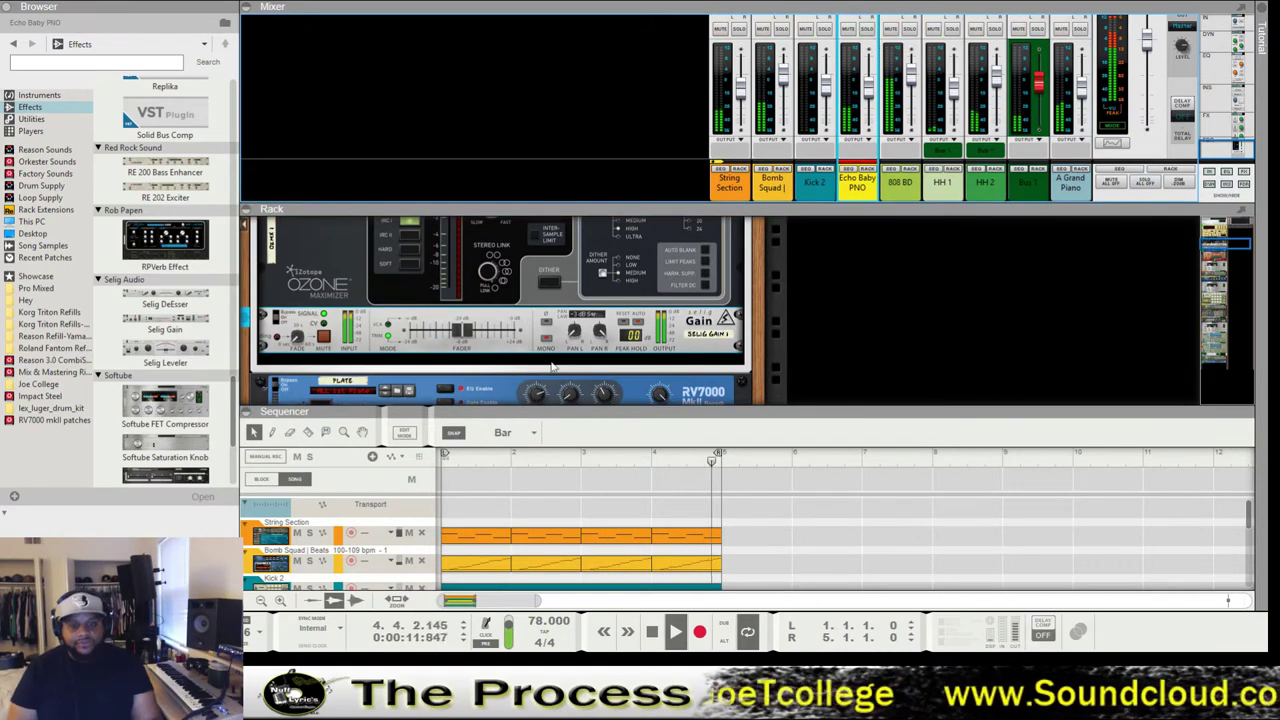
click(545, 341)
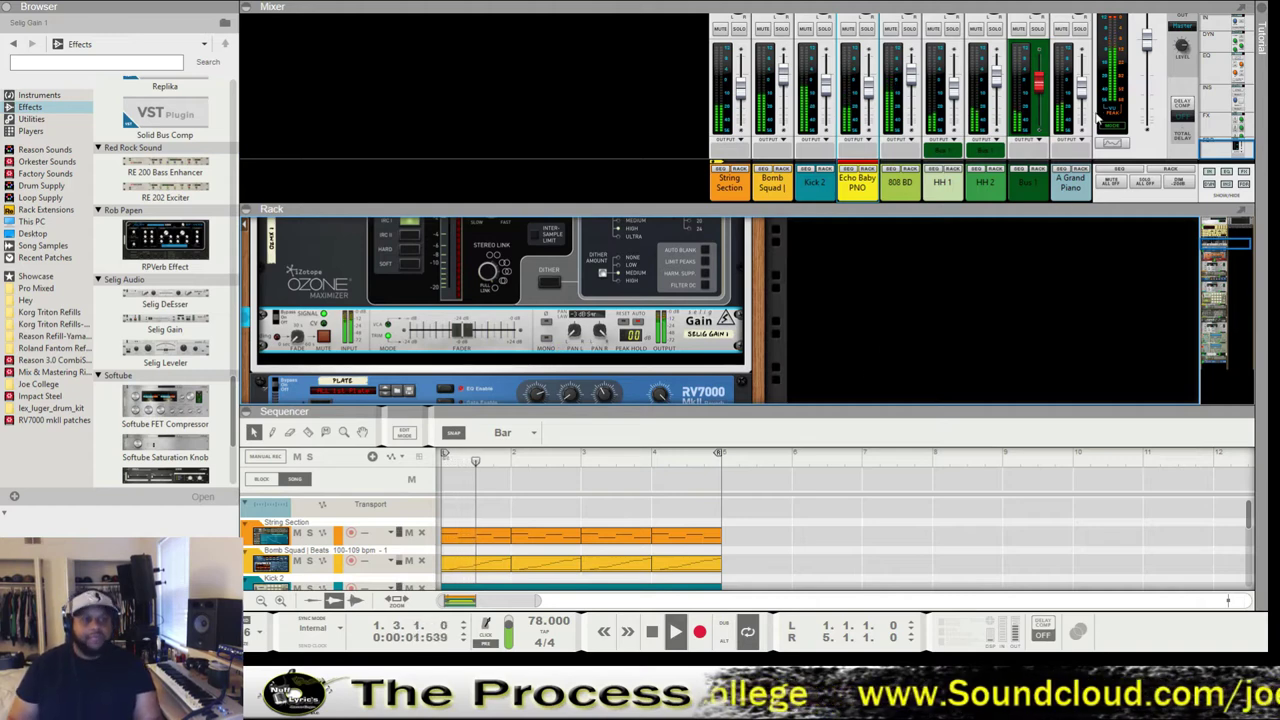
double_click(651, 632)
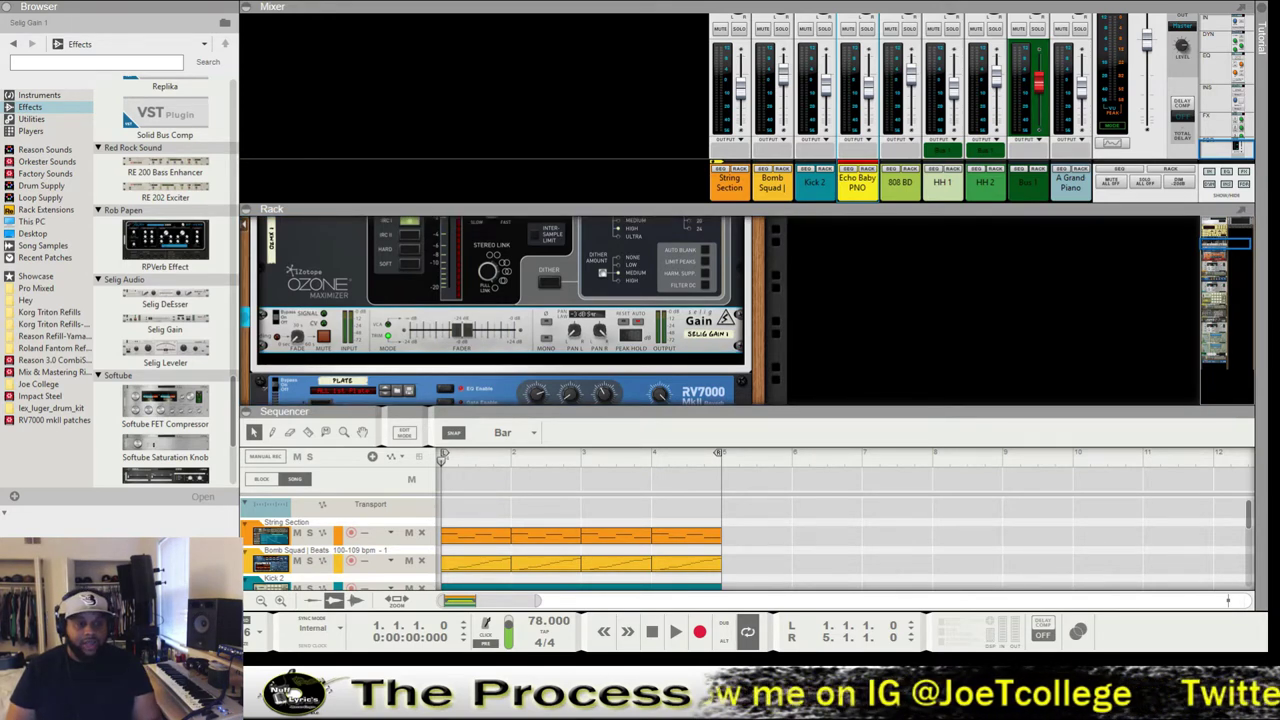
Show only the sequencer and duplicate all clips of the four-bar loop repeatedly until the last copy starts at bar 97.
key(F7)
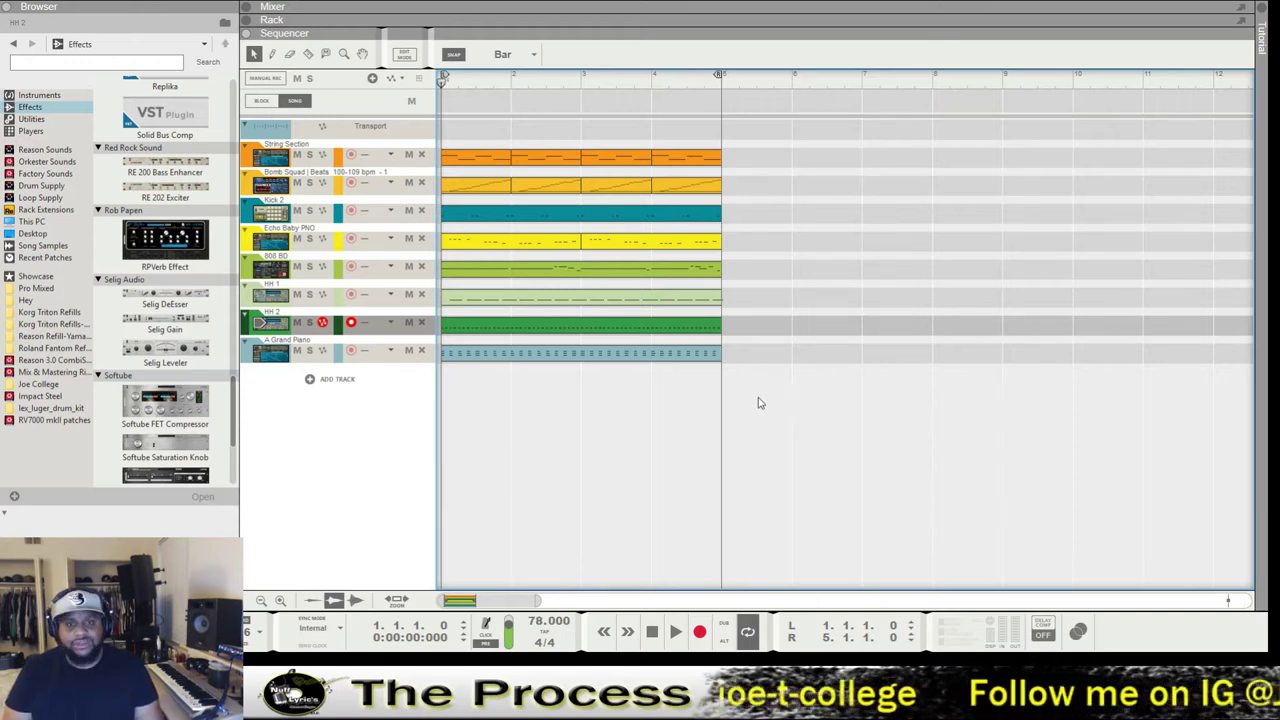
drag(743, 404, 370, 110)
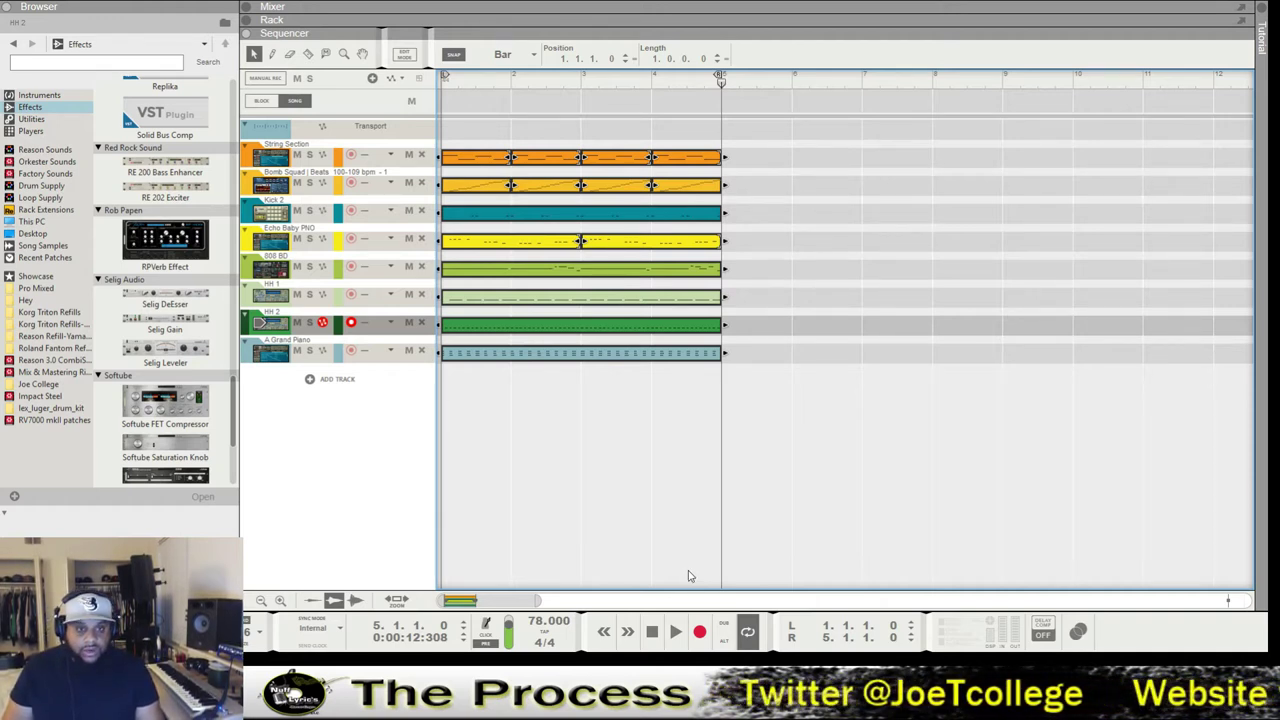
key(ctrl+d)
key(ctrl+d)
key(ctrl+d)
key(ctrl+d)
key(ctrl+d)
key(ctrl+d)
key(ctrl+d)
key(ctrl+d)
key(ctrl+d)
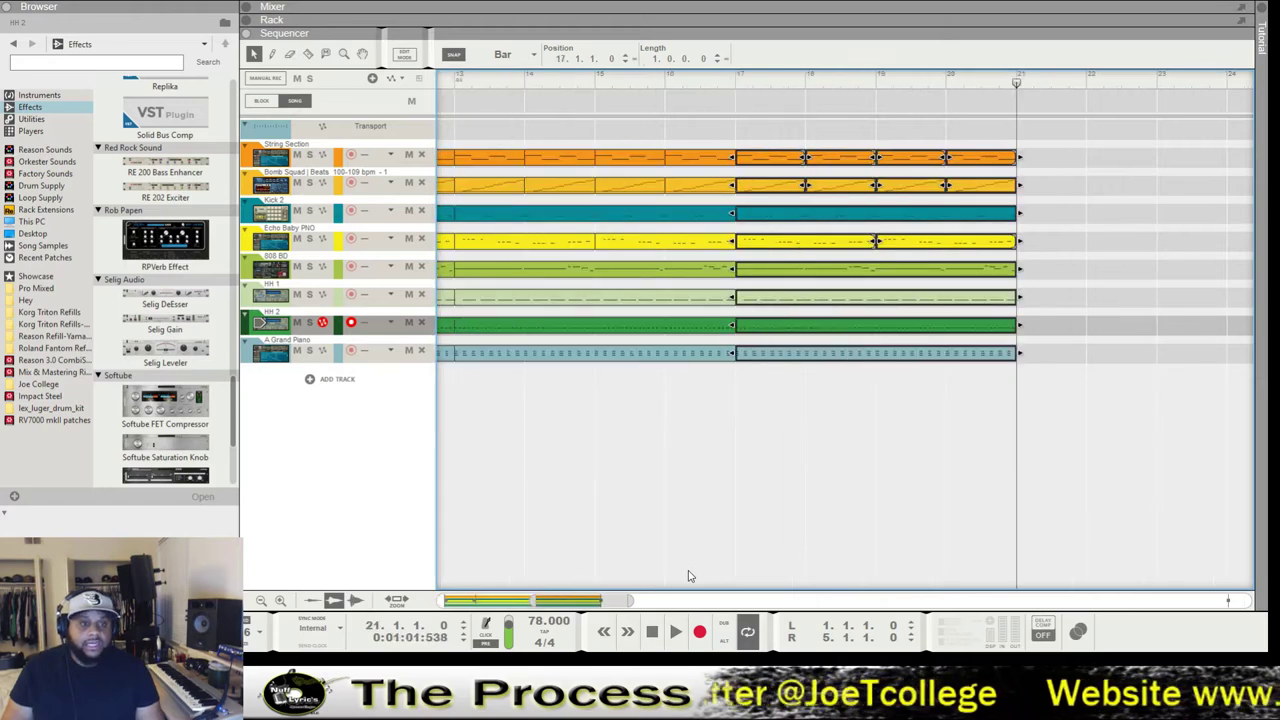
key(ctrl+d)
key(ctrl+d)
key(ctrl+d)
key(ctrl+d)
key(ctrl+d)
key(ctrl+d)
key(ctrl+d)
key(ctrl+d)
key(ctrl+d)
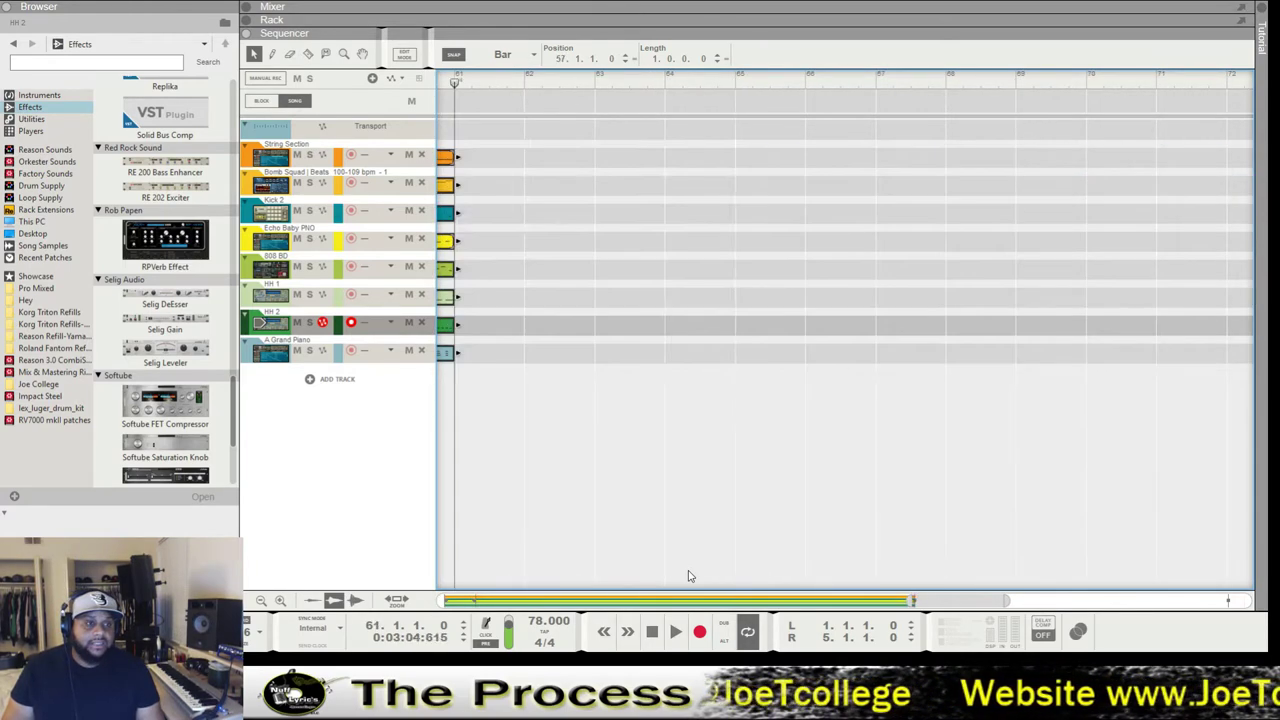
key(ctrl+d)
key(ctrl+d)
key(ctrl+d)
key(ctrl+d)
key(ctrl+d)
key(ctrl+d)
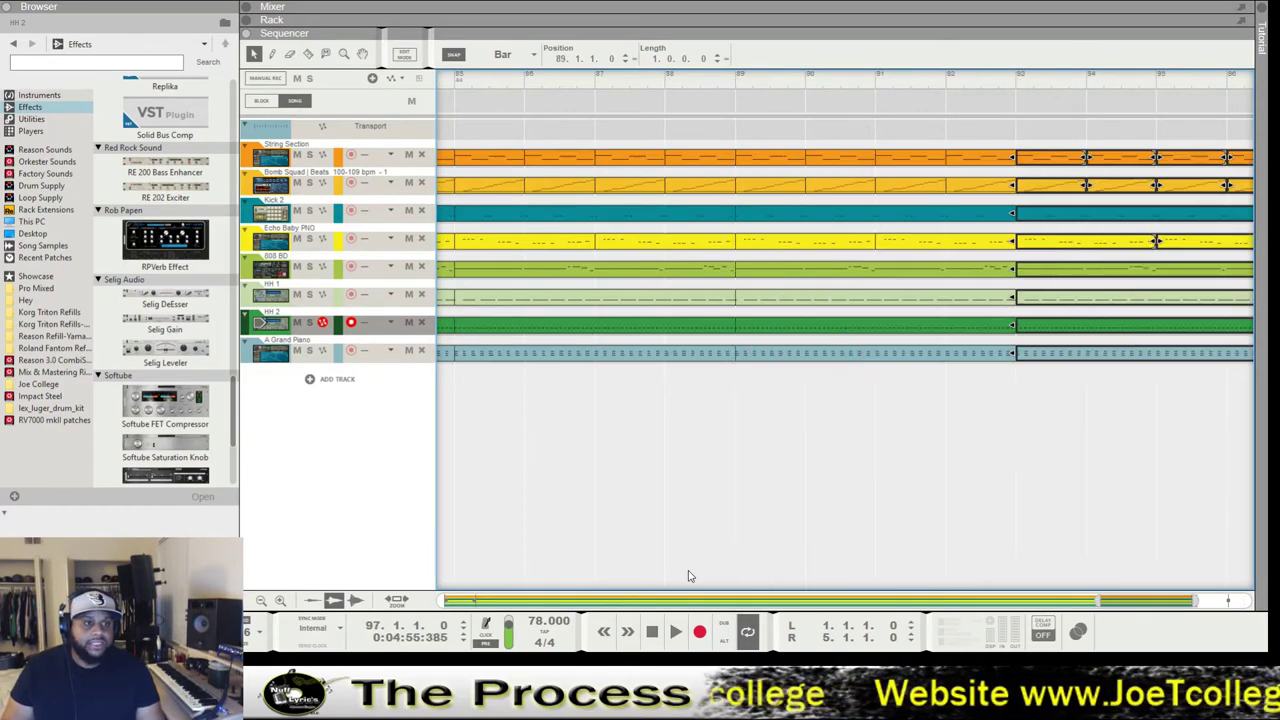
Turn off looping and play the extended arrangement from the start of the song.
click(654, 638)
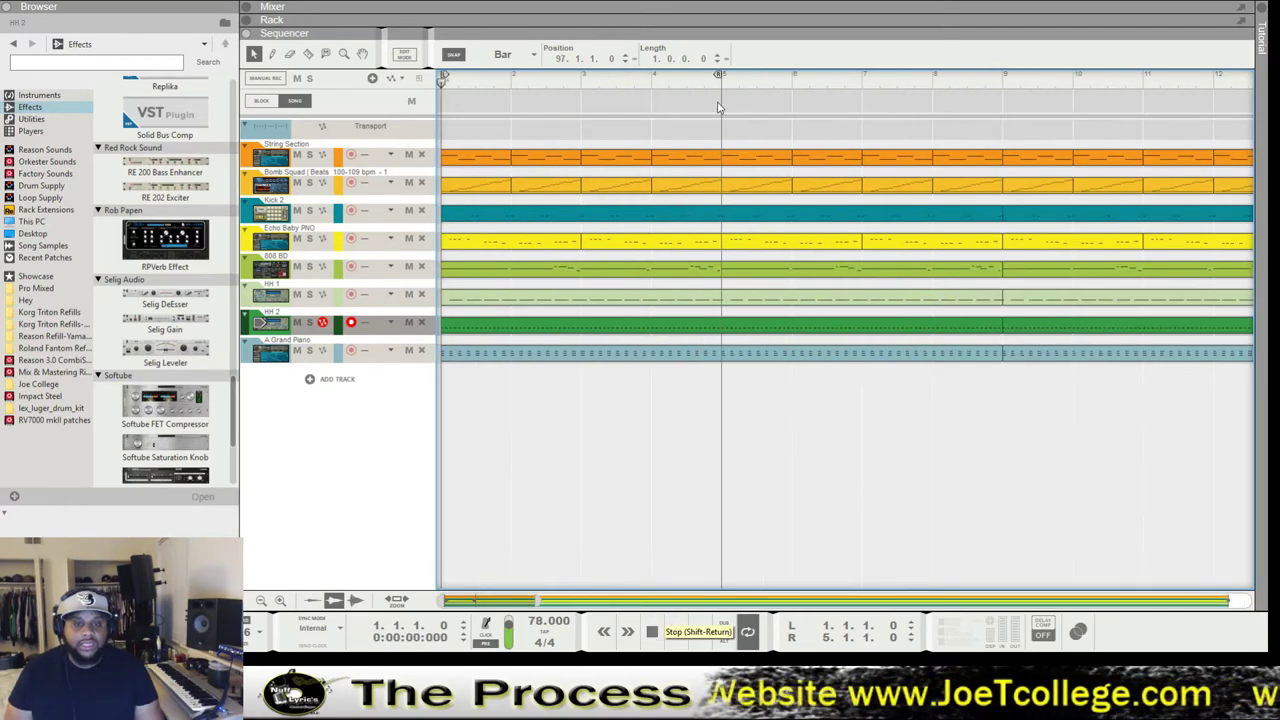
click(747, 631)
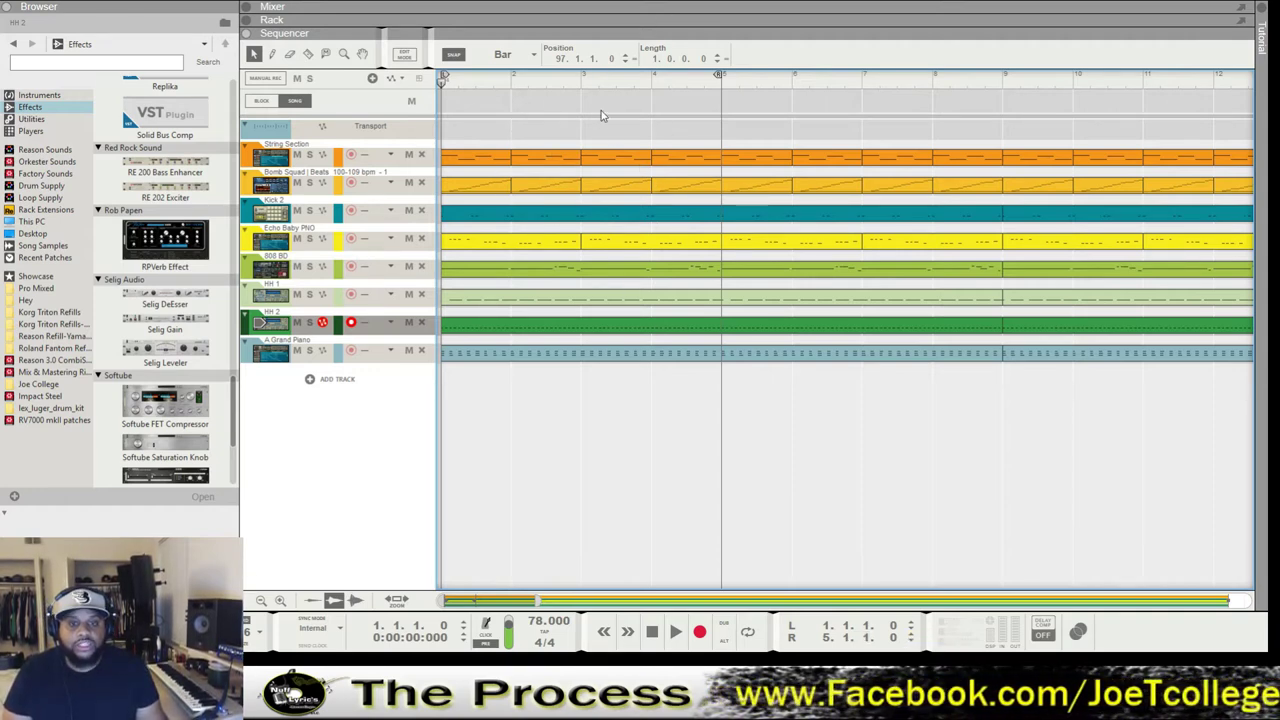
click(675, 633)
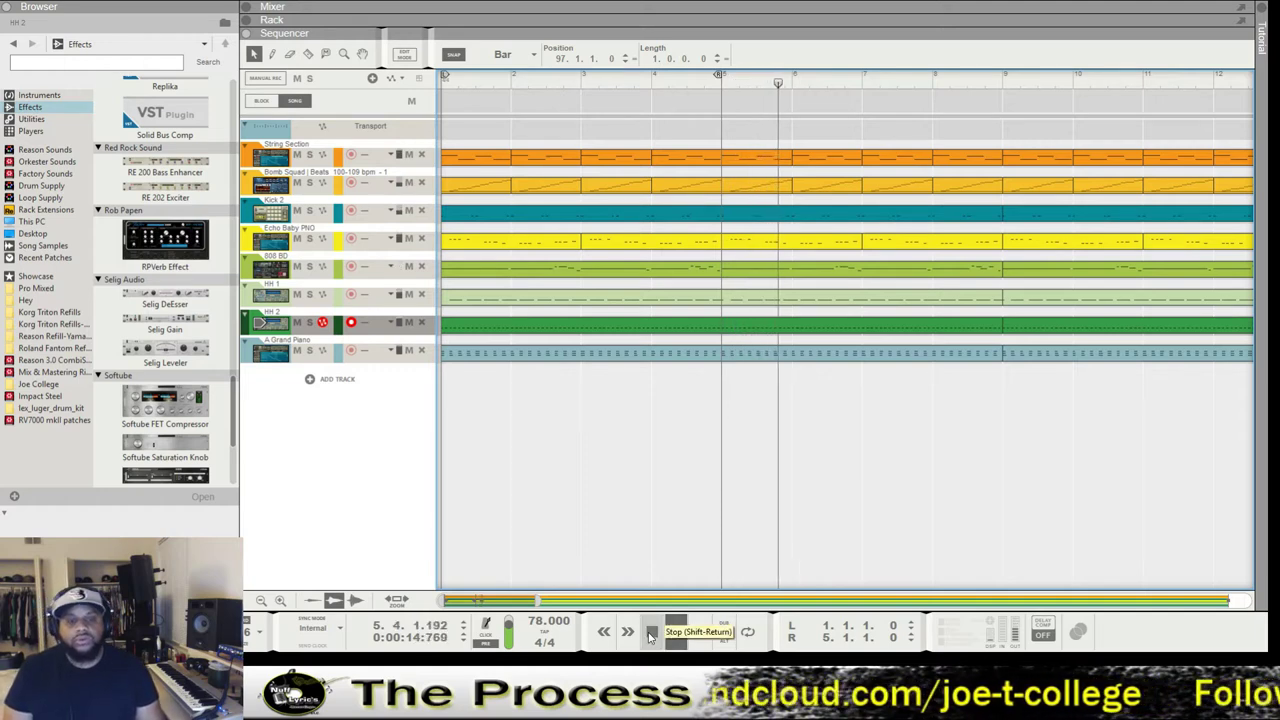
double_click(651, 631)
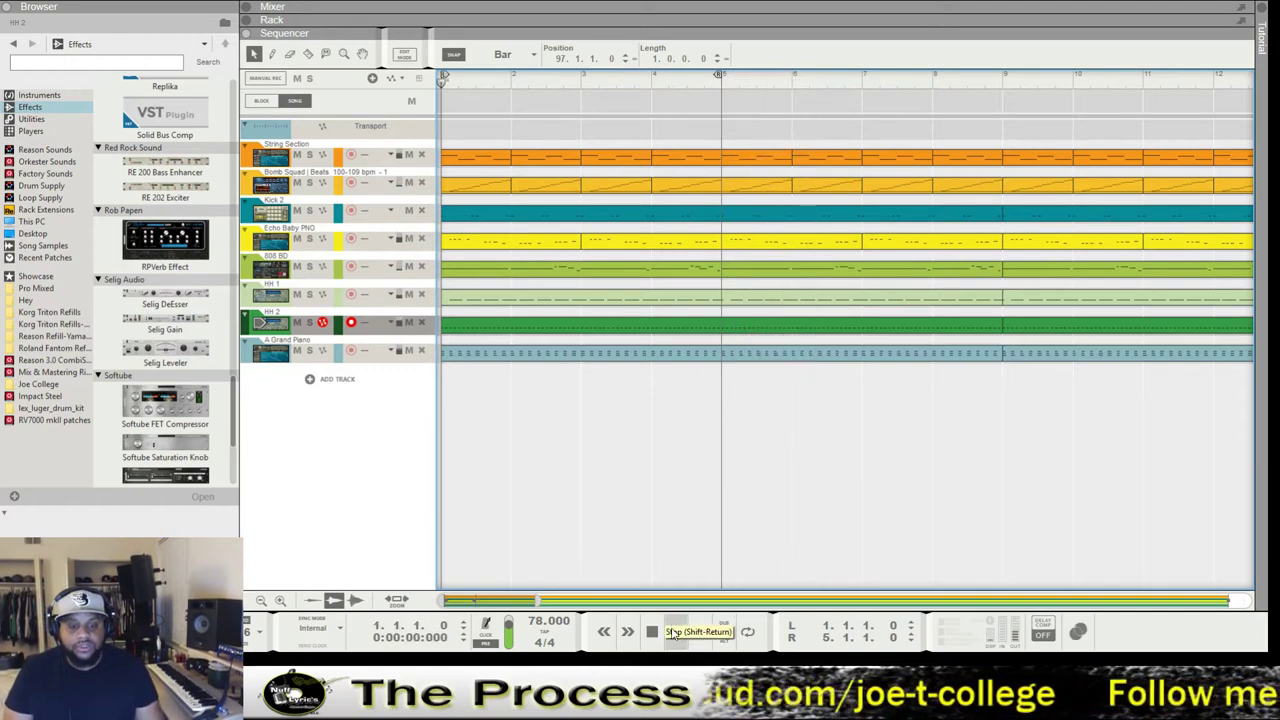
click(675, 631)
Mute the String Section, Echo Baby PNO and A Grand Piano clips in bars 1 to 4, and return to the song start.
drag(694, 122, 447, 157)
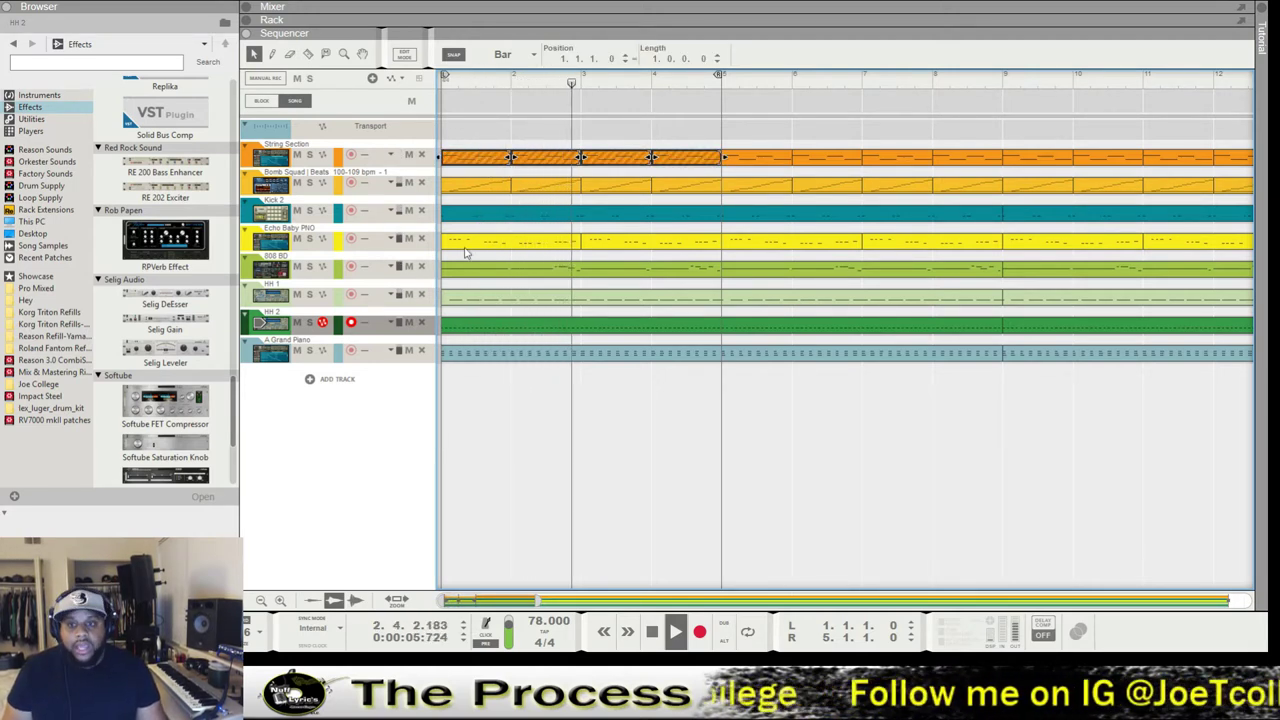
click(690, 242)
click(540, 242)
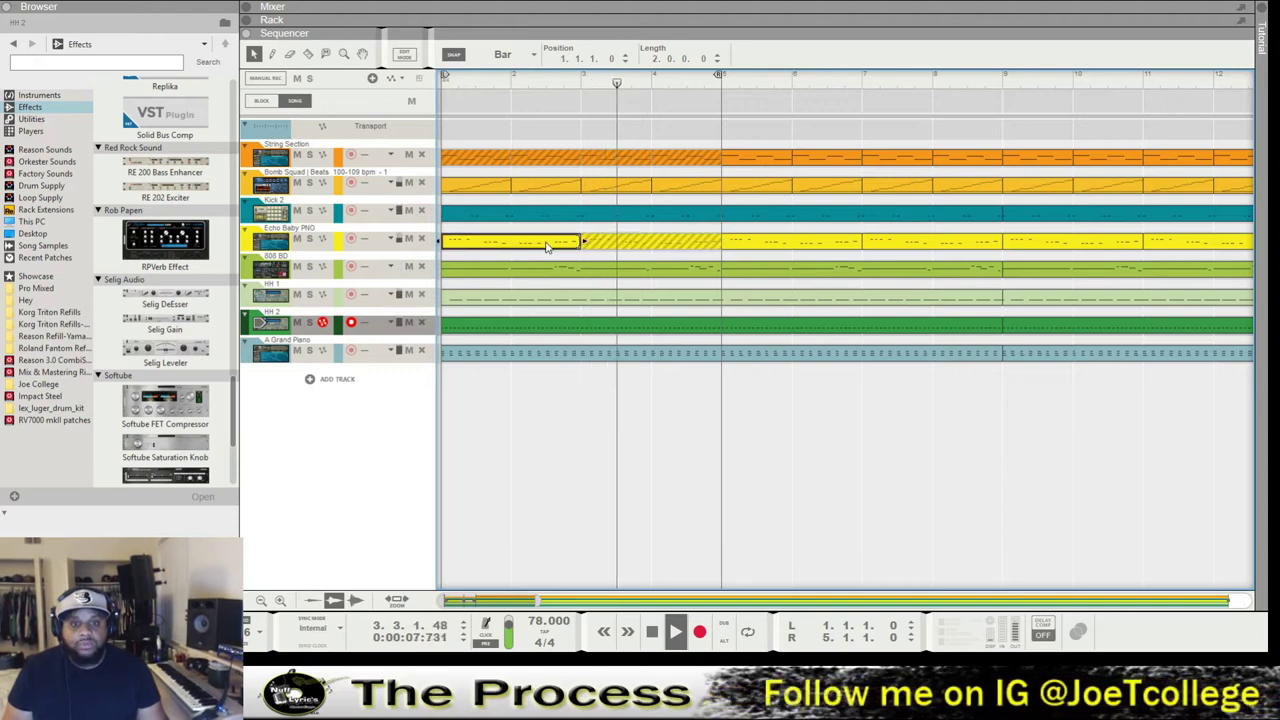
click(570, 354)
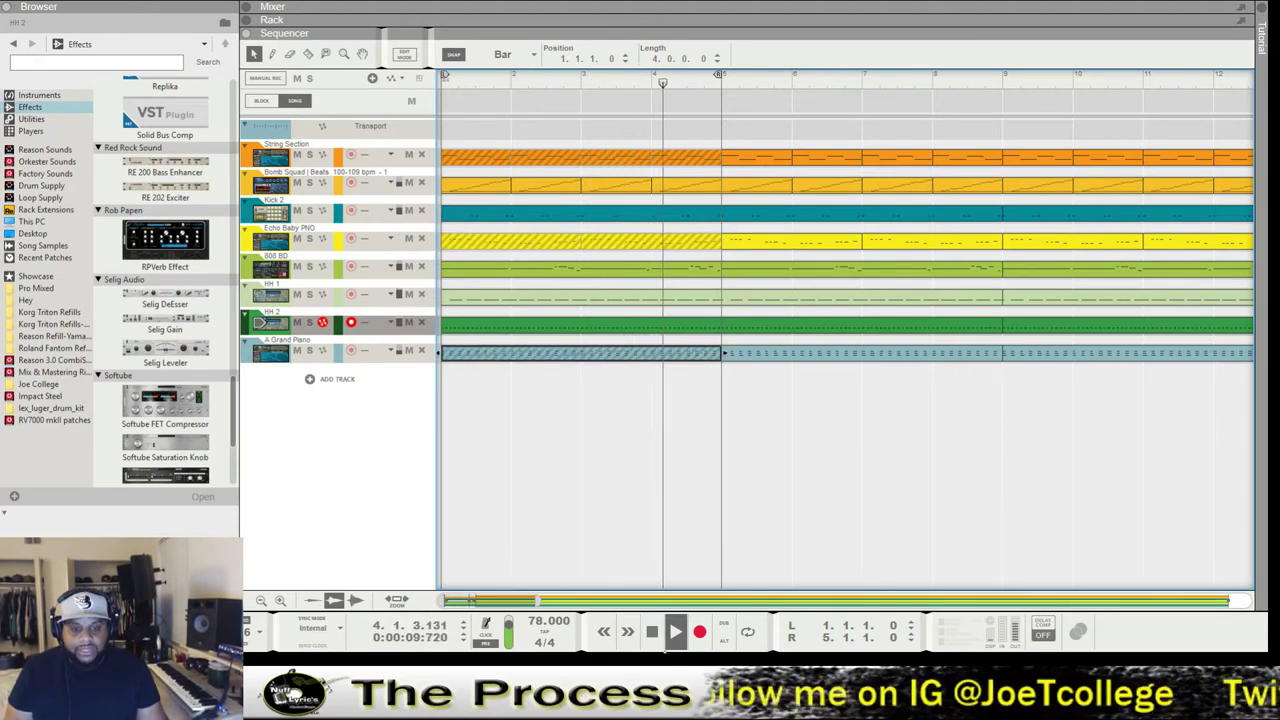
double_click(651, 632)
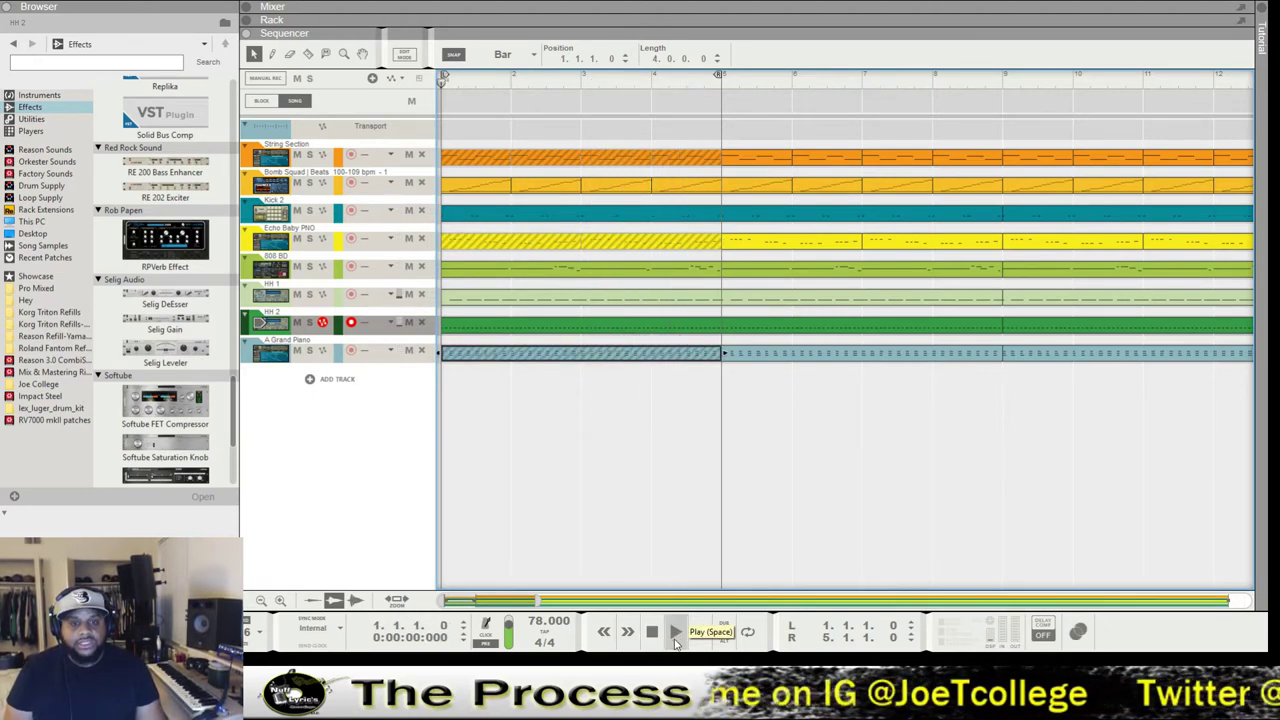
Play the intro from the start and set the sequencer's snap value to 1/16.
click(675, 632)
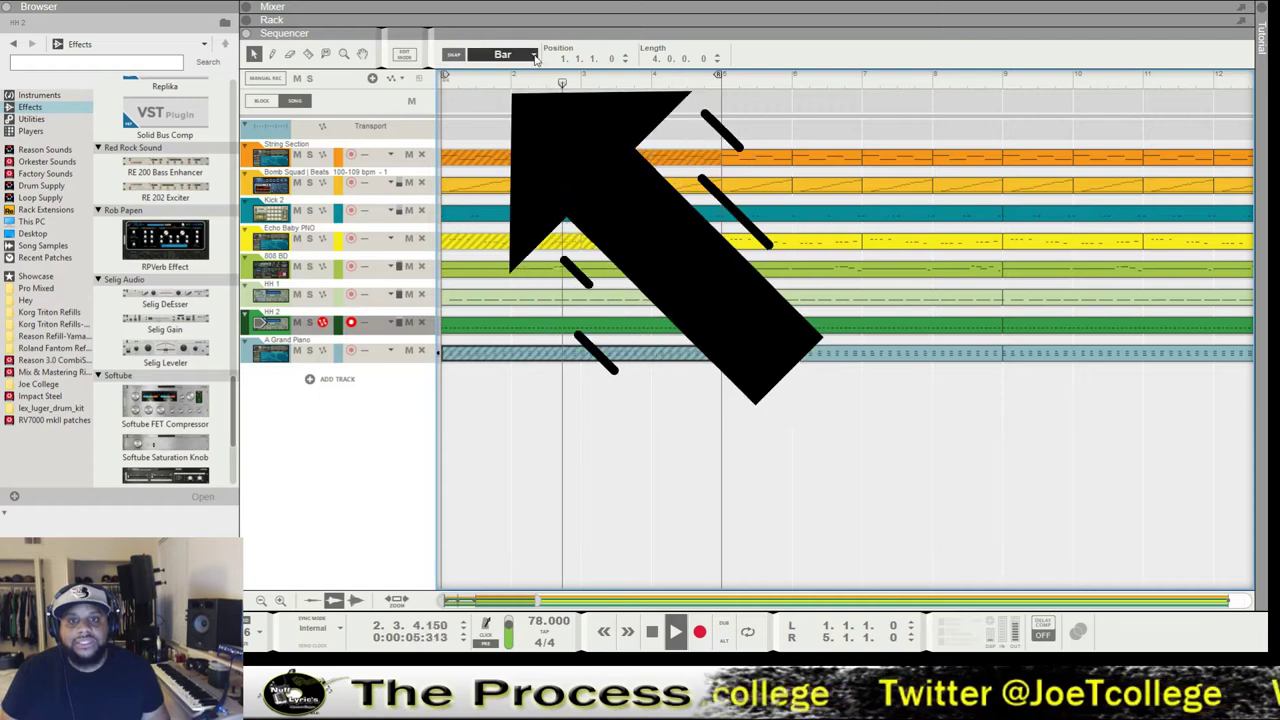
key(ctrl+5)
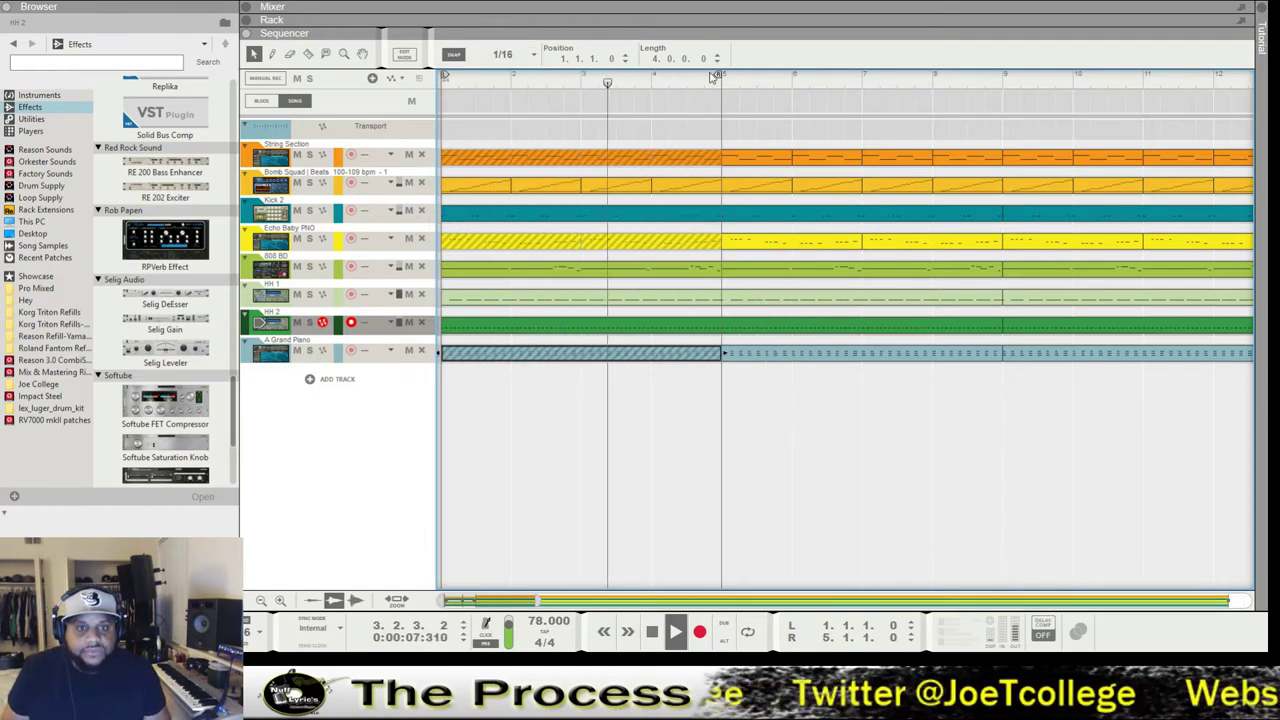
Stop playback and split the clips on all tracks at position 4.3.3 with the Razor tool.
key(space)
click(678, 84)
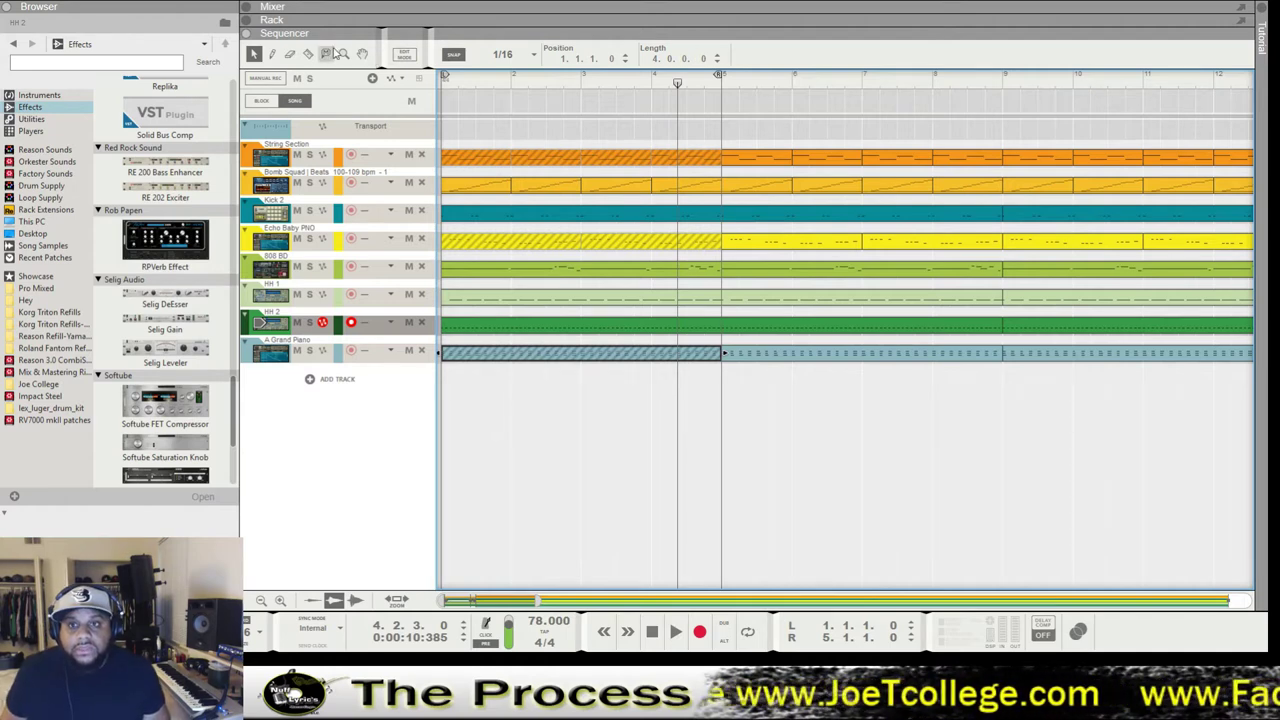
click(698, 328)
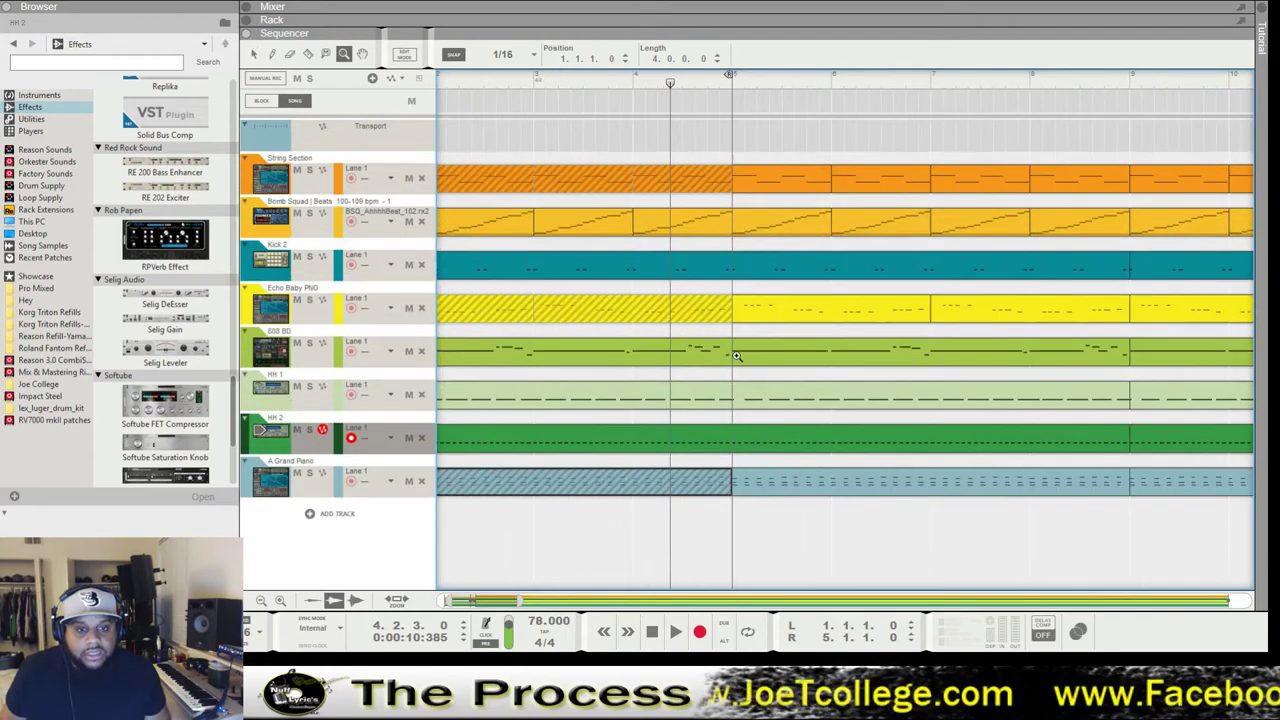
click(720, 431)
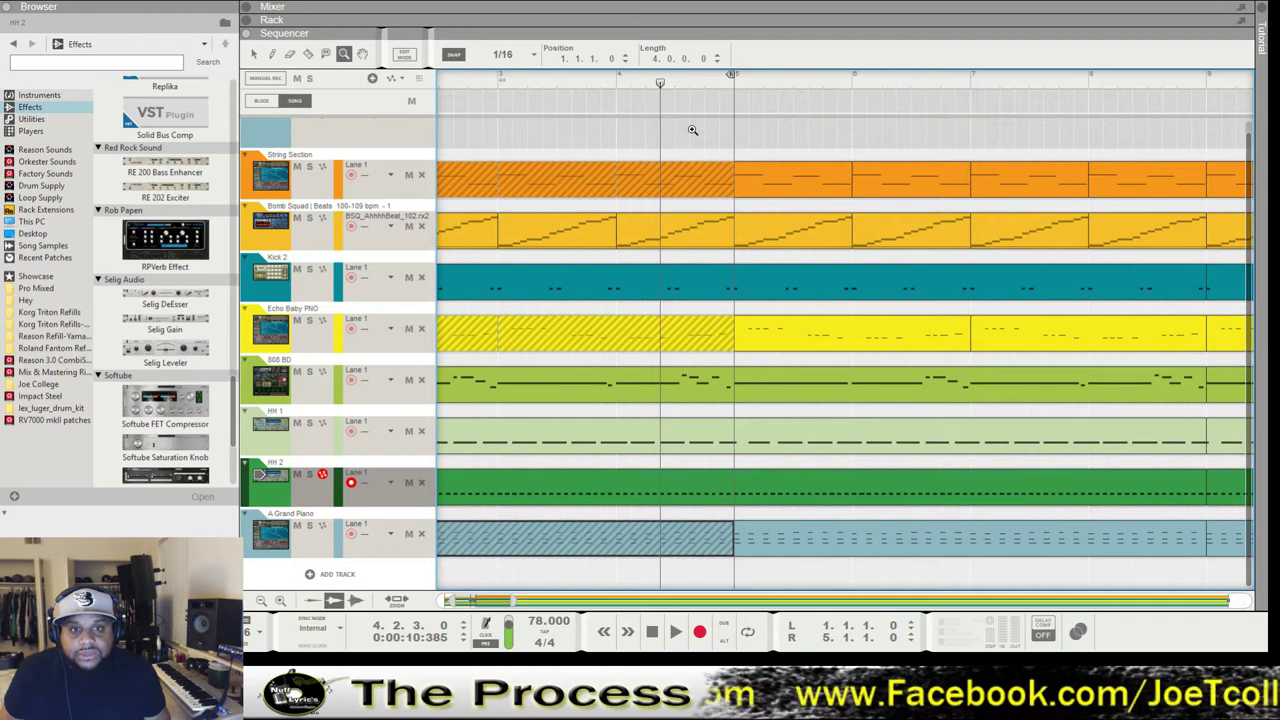
scroll(689, 125, up, 1)
key(q)
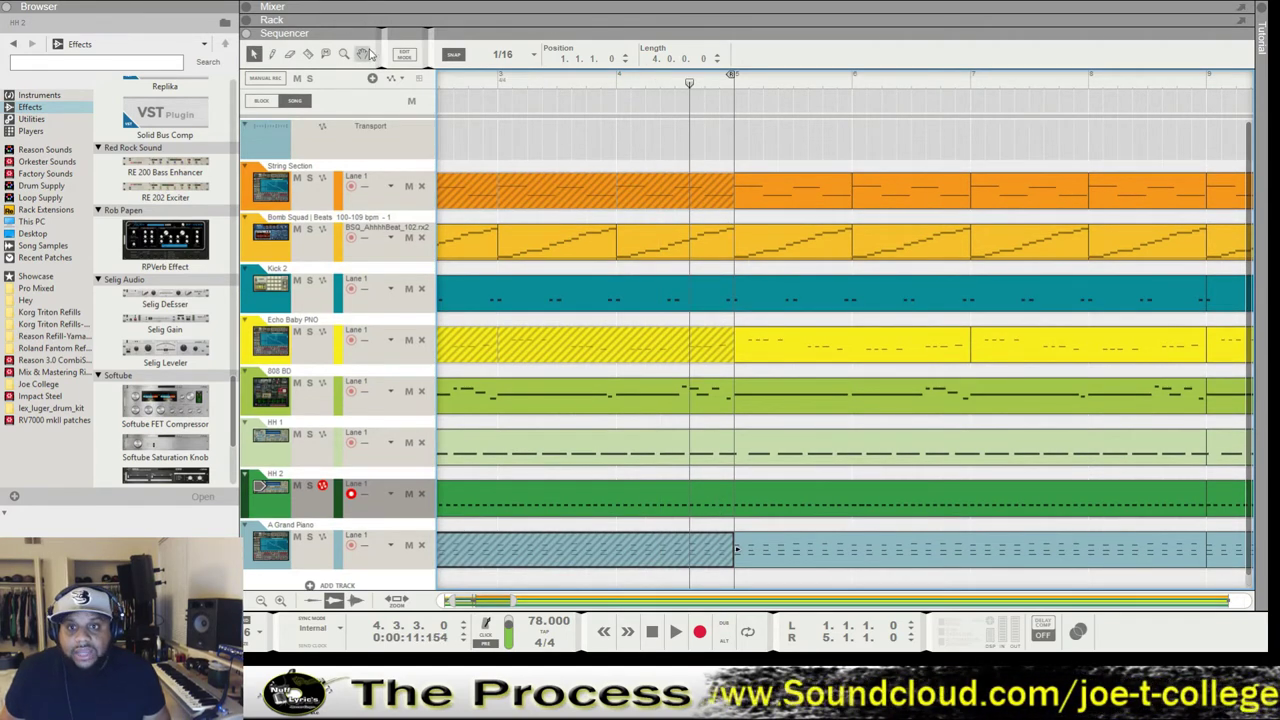
click(310, 55)
click(690, 83)
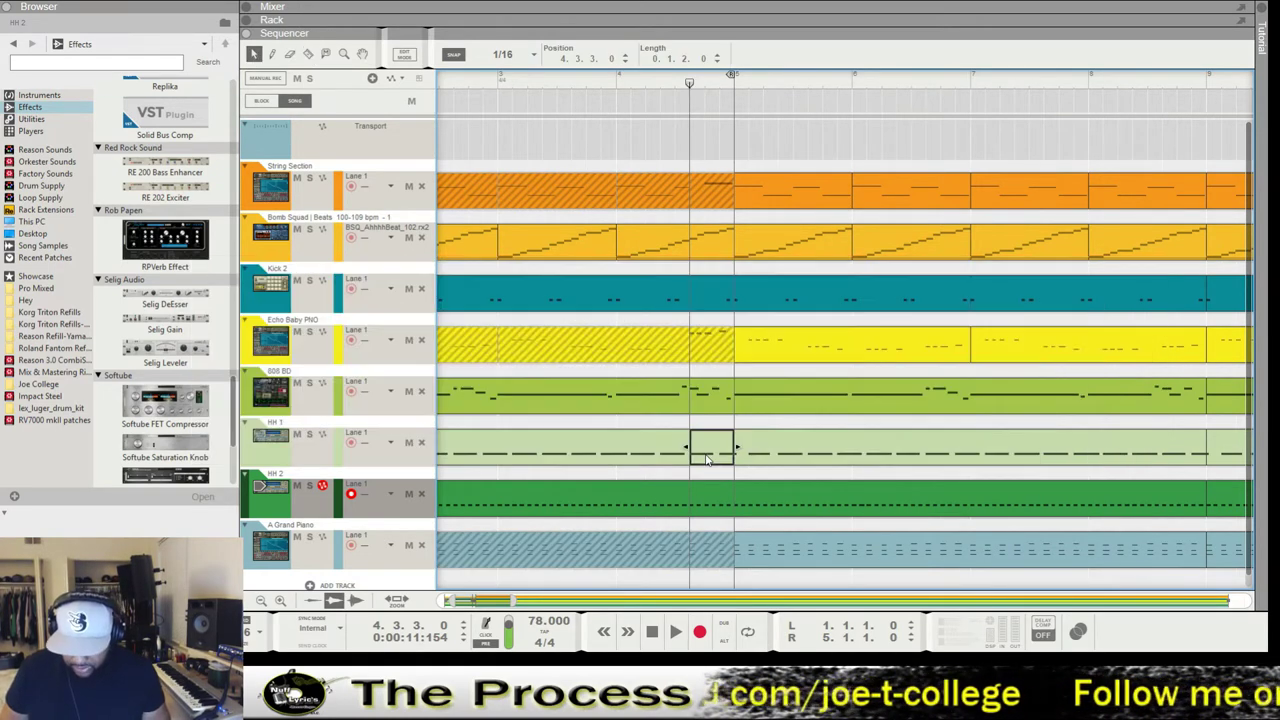
Mute the short HH 1 and HH 2 clips starting at 4.3.3 and play the intro from the song start.
click(706, 515)
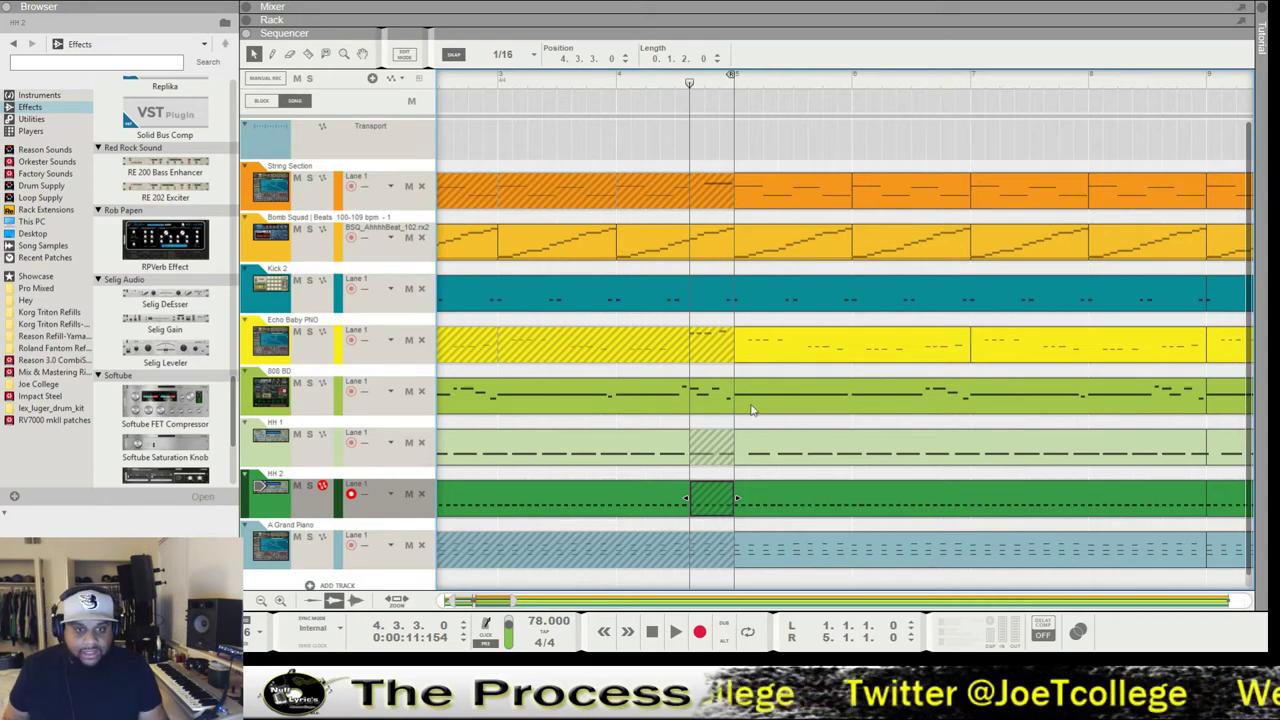
click(651, 632)
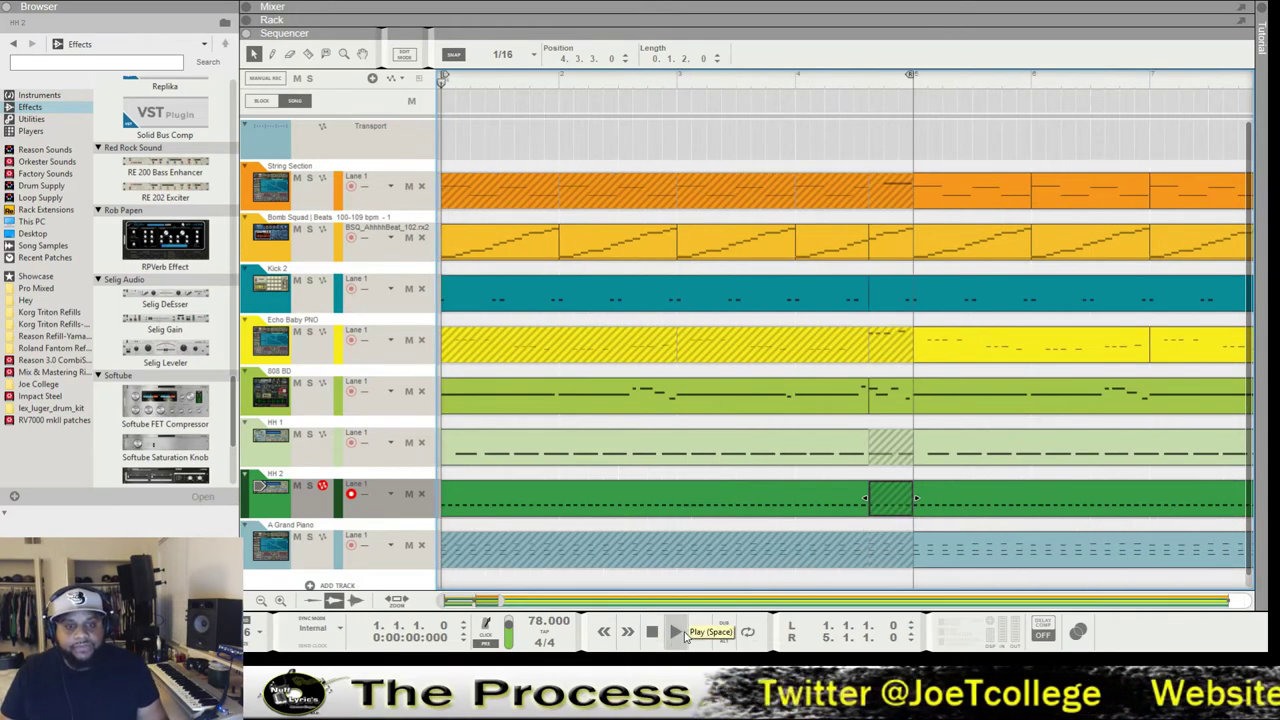
click(675, 632)
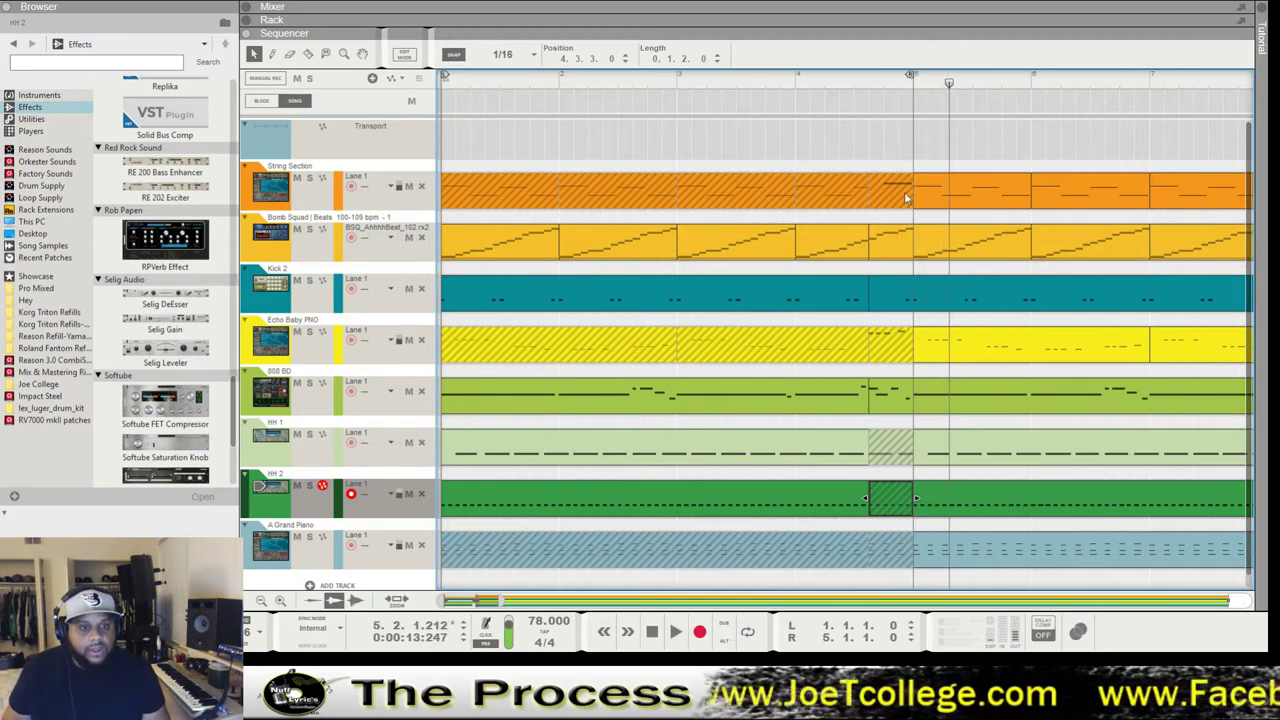
Mute the short Bomb Squad clip starting at 4.3.3 and replay the intro from the song start.
click(894, 254)
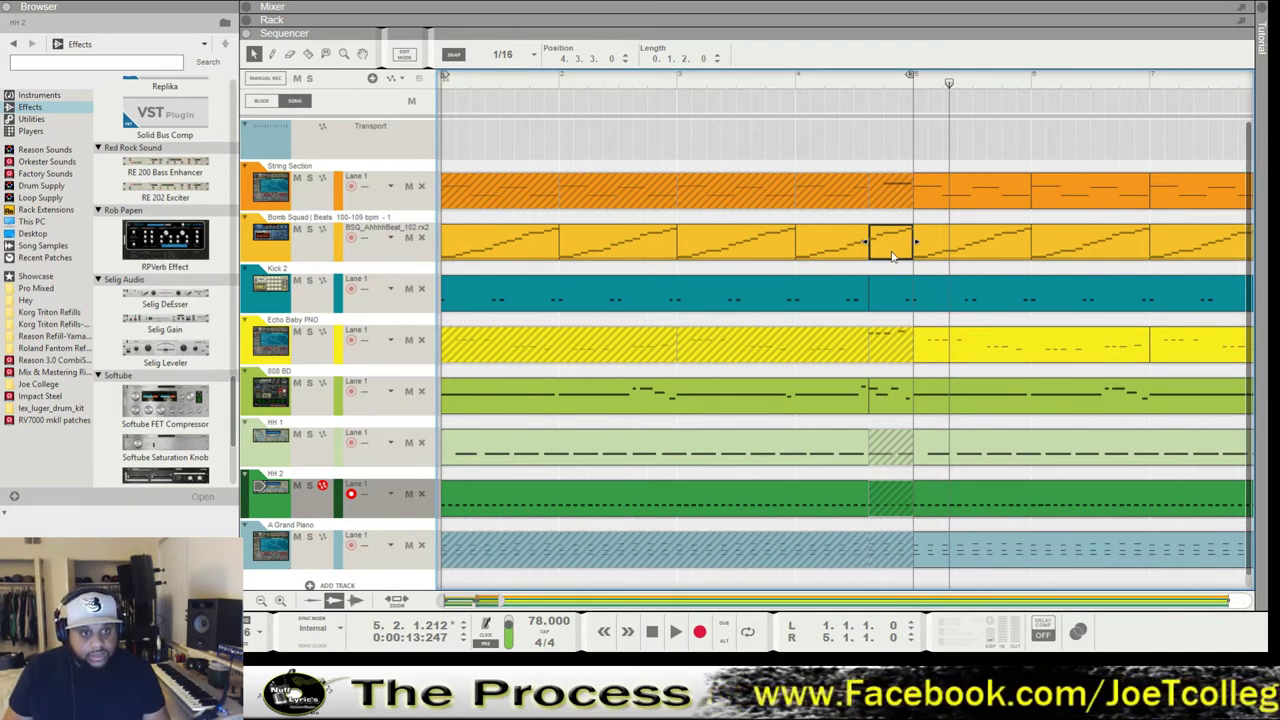
click(651, 631)
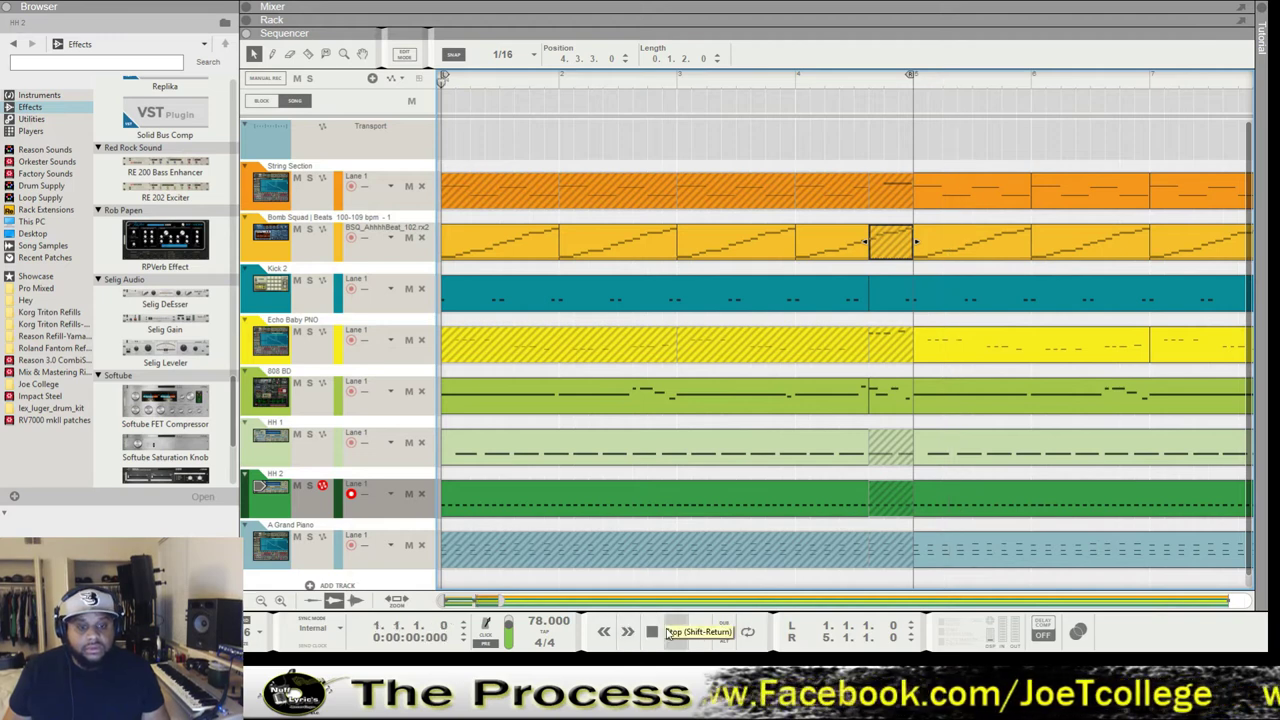
click(675, 631)
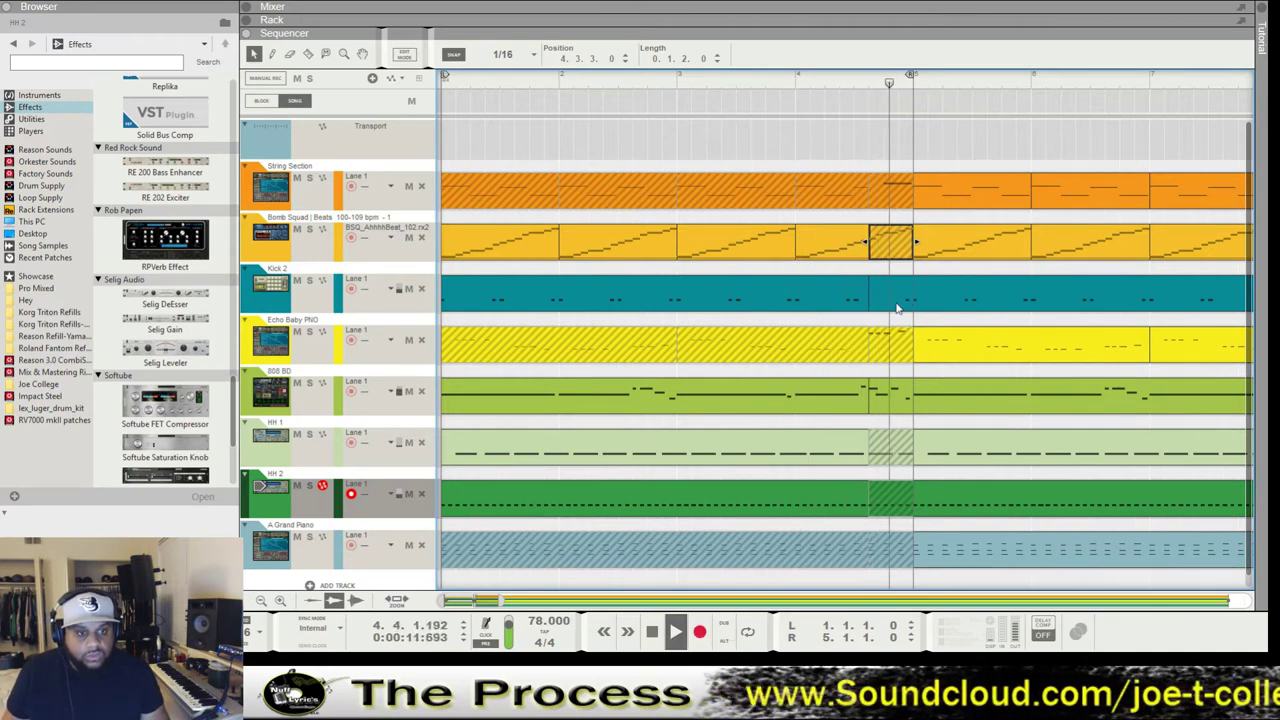
Delete the two middle notes from the short Bomb Squad clip at 4.3.3, close its note editor and unmute the clip.
double_click(883, 250)
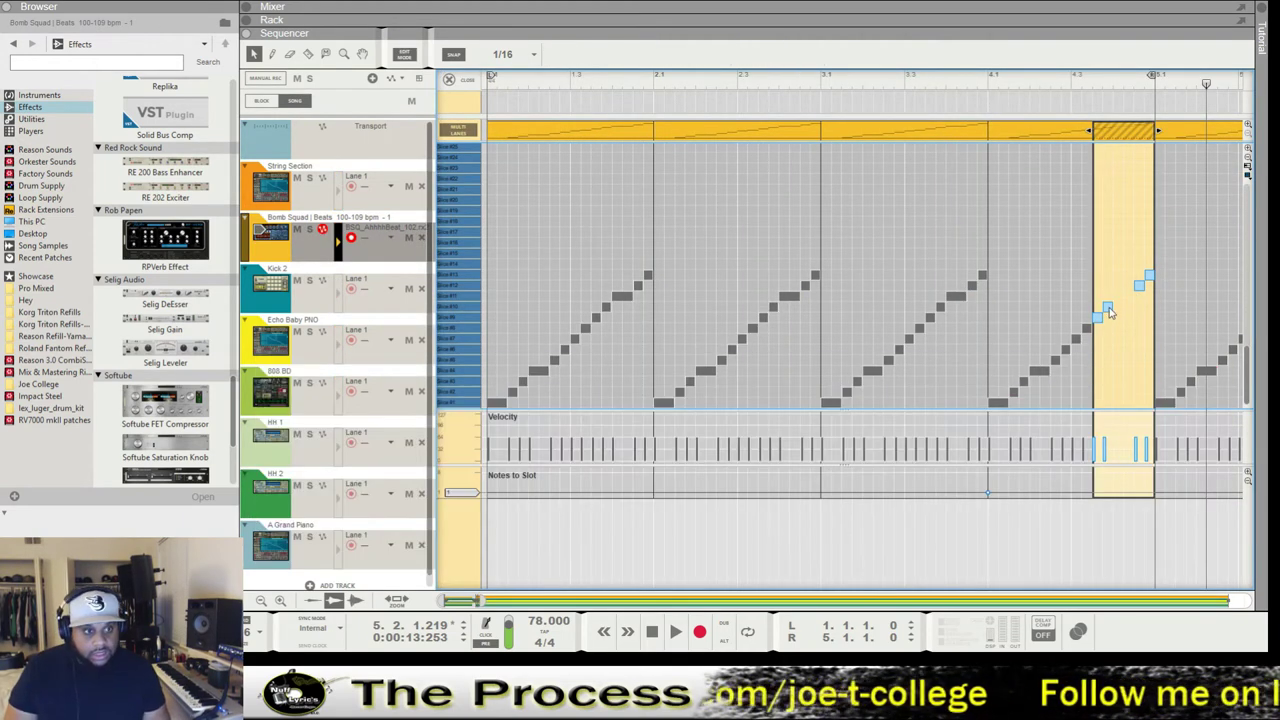
click(1108, 309)
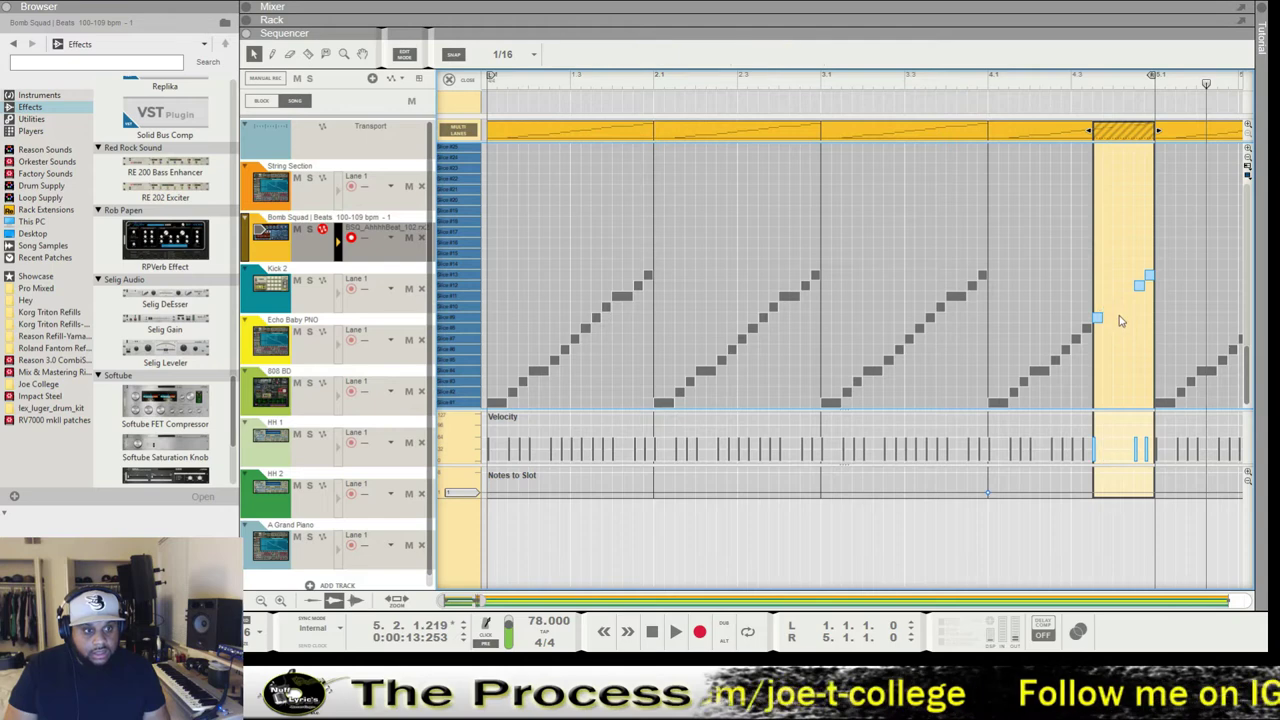
click(458, 80)
key(m)
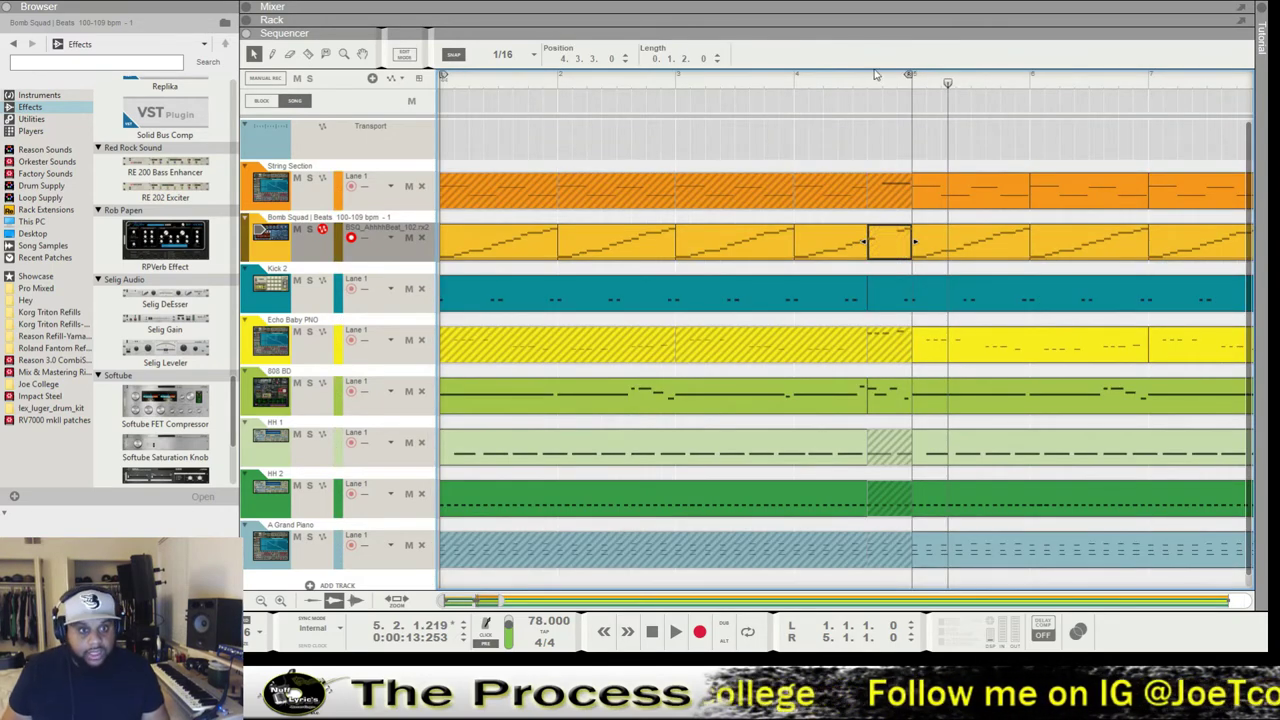
Play the transition into bar 5 twice, starting from two different points within bar 3.
click(787, 86)
key(space)
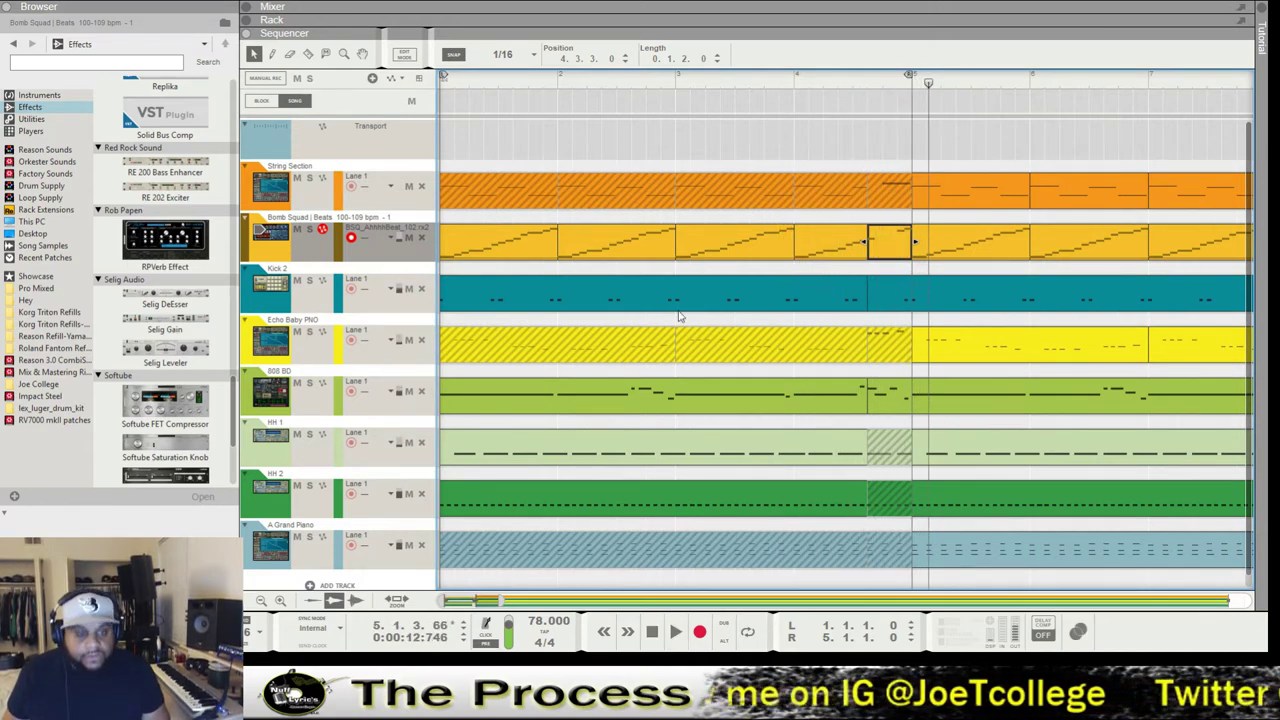
click(728, 80)
key(space)
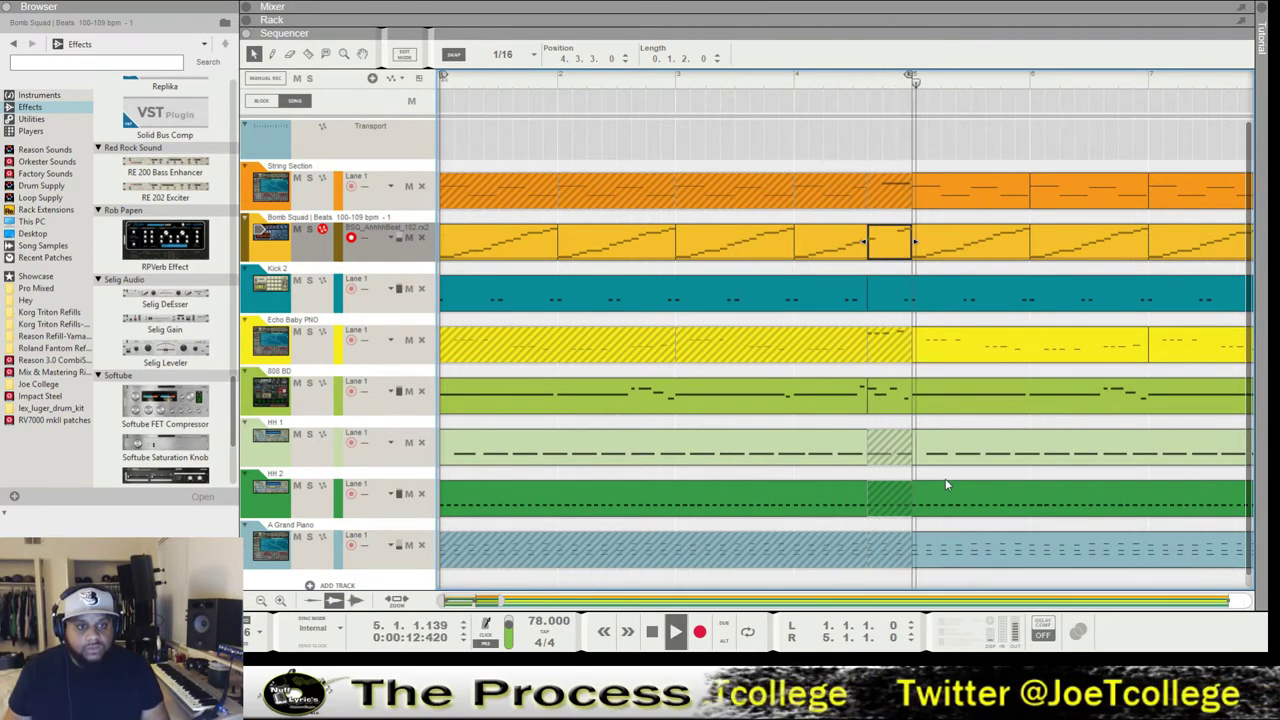
Mute the edited Bomb Squad clip at 4.3.3 and play the arrangement from the song start.
click(903, 247)
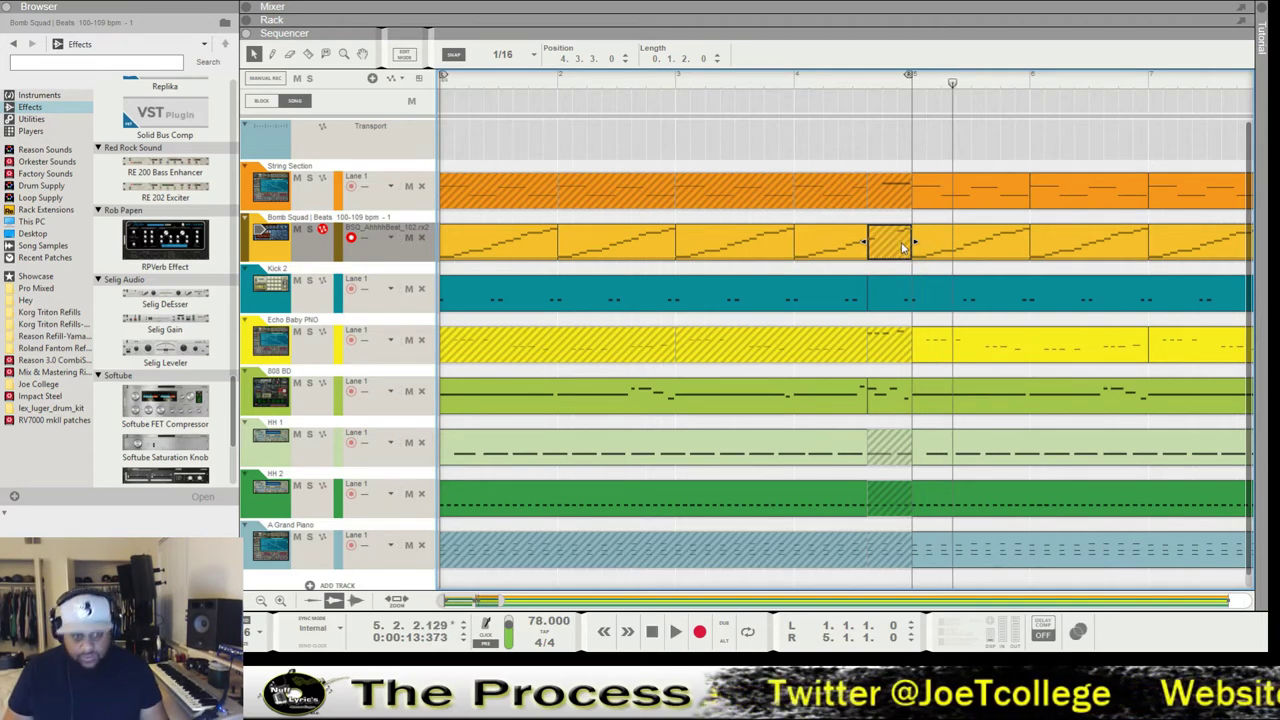
click(651, 632)
click(675, 632)
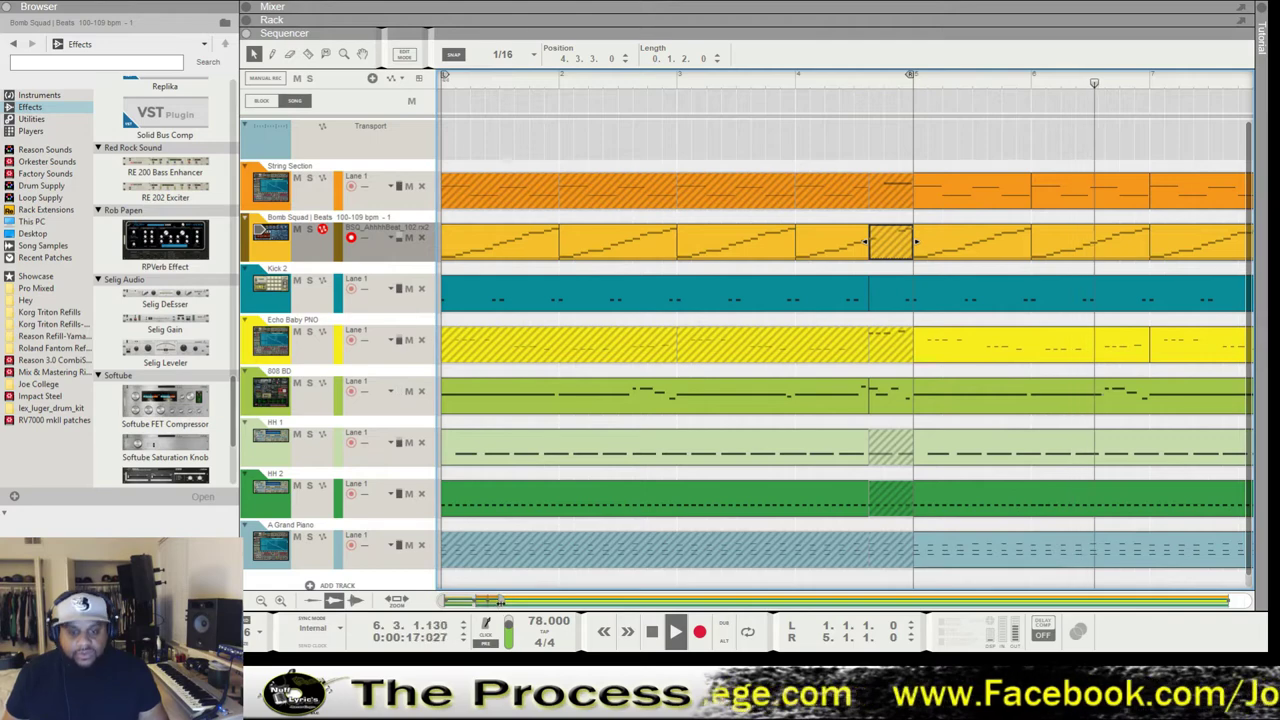
Follow the playback to bar 12, stop it and place the song position at the start of bar 13.
drag(497, 603, 575, 603)
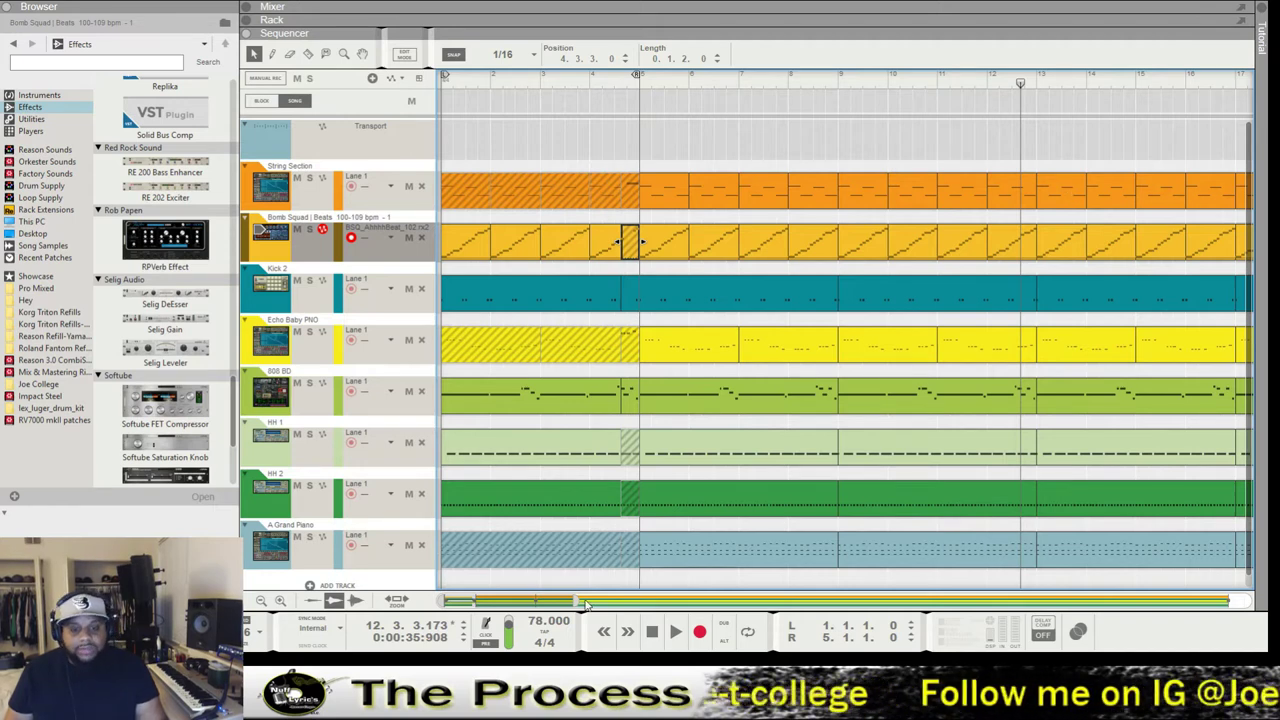
drag(561, 600, 596, 604)
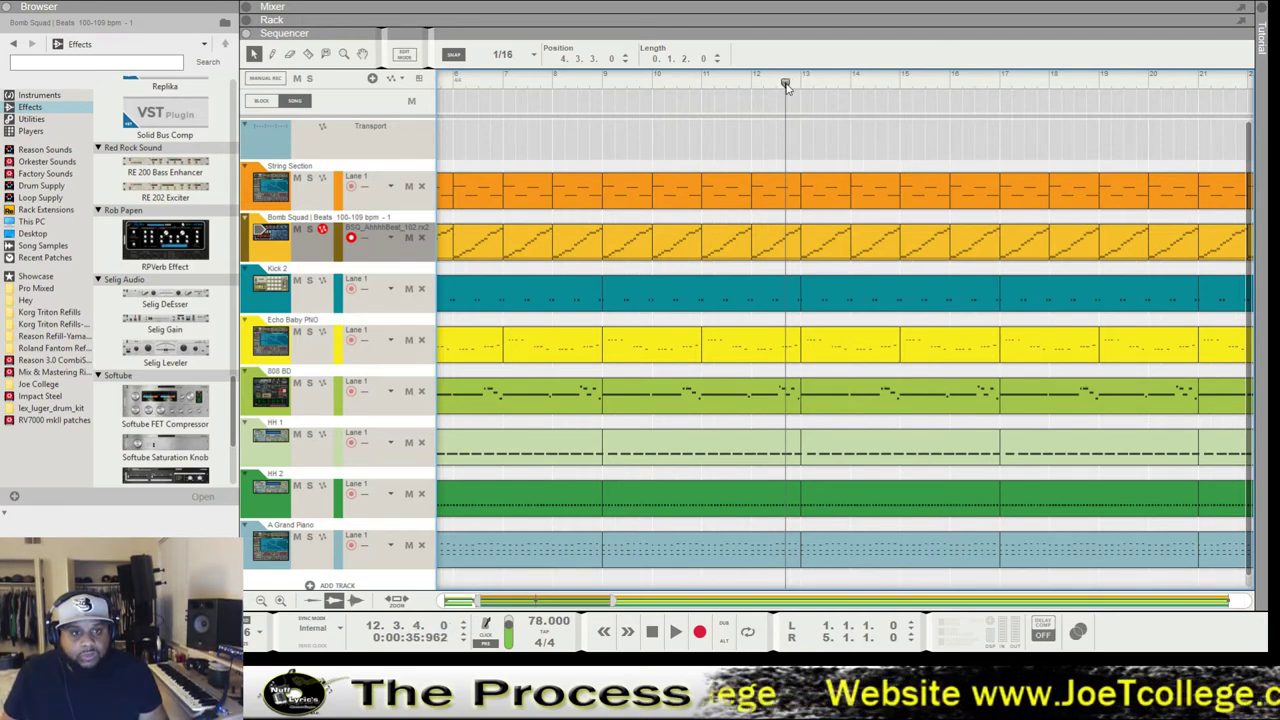
click(800, 82)
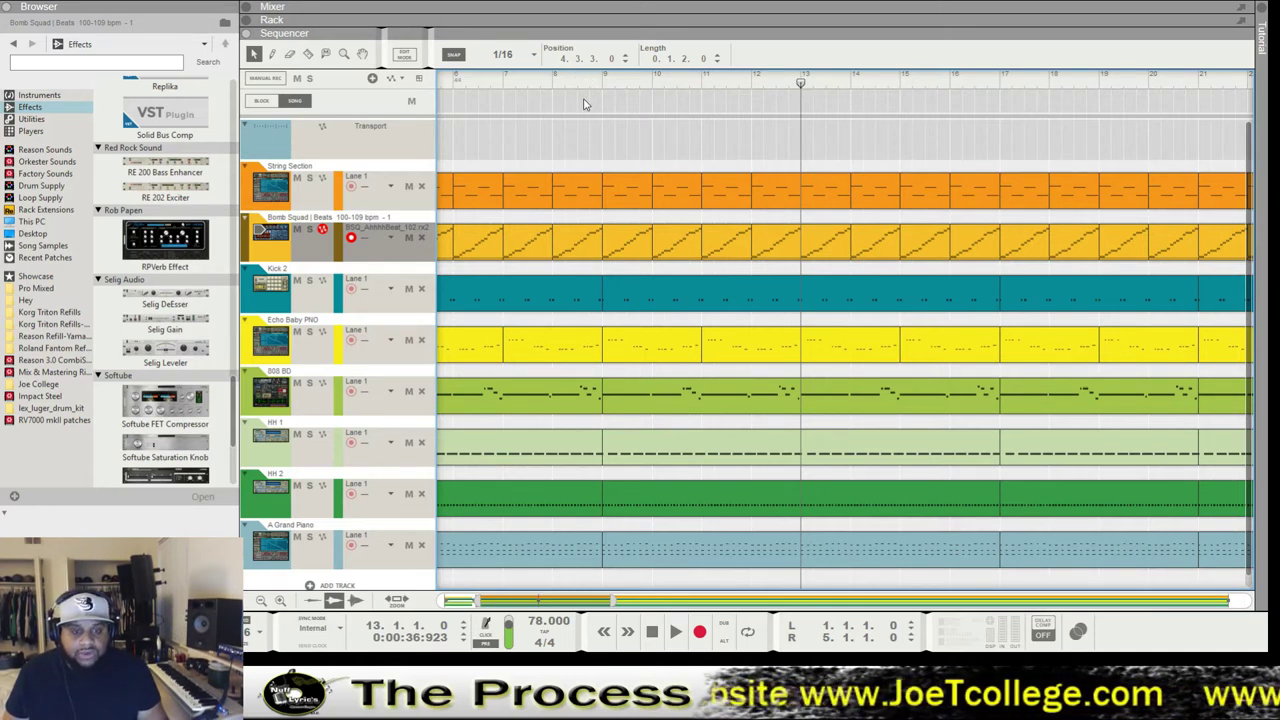
click(807, 83)
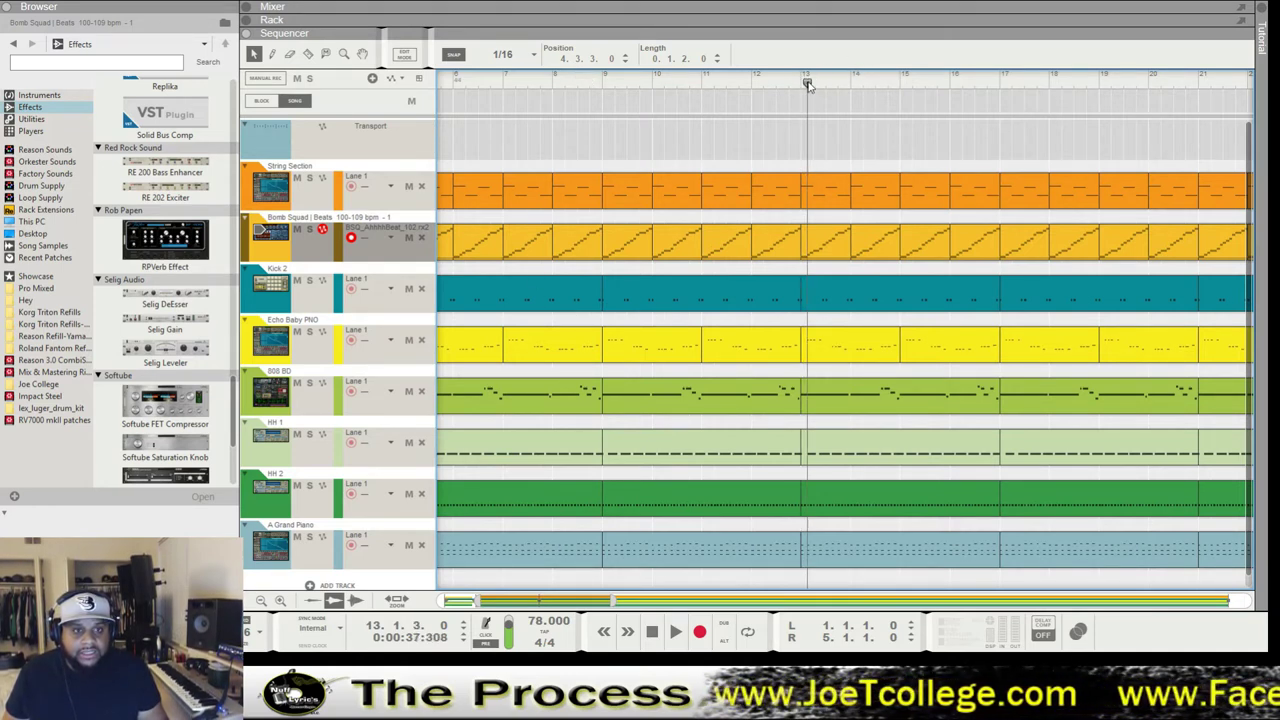
click(801, 83)
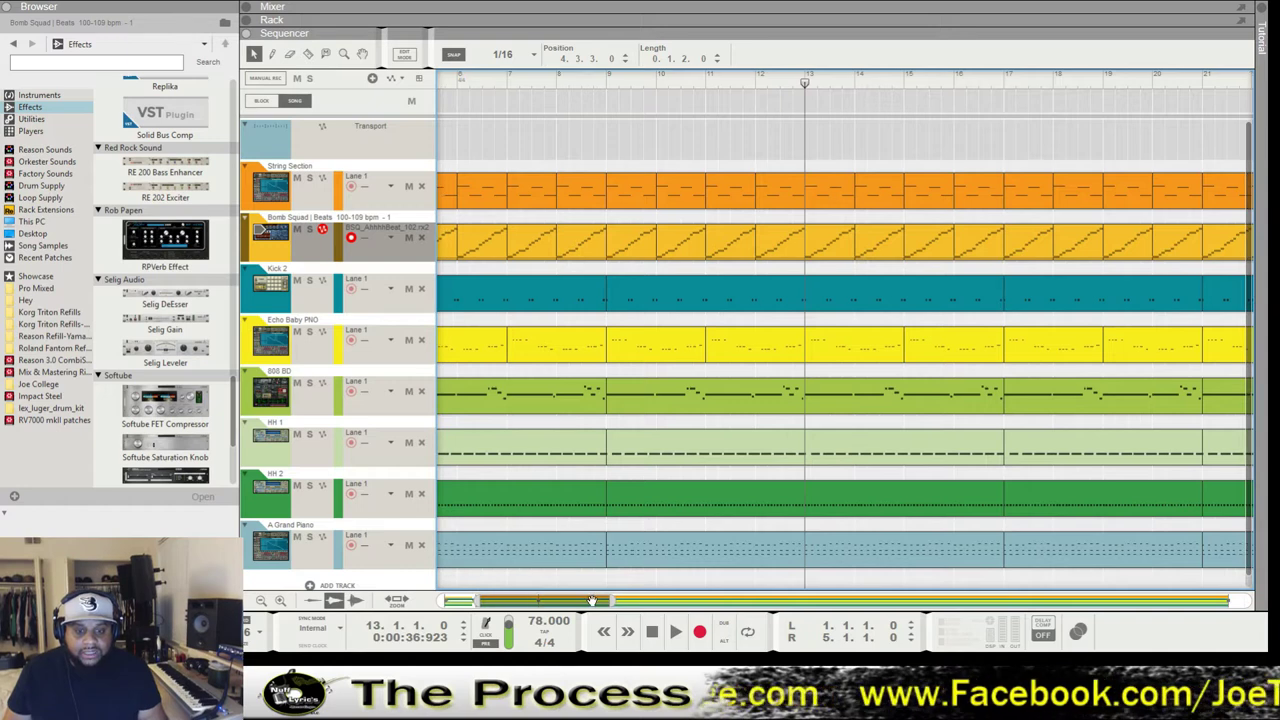
Set the snap value to Bar and mute the Echo Baby PNO clips in bars 13 to 20.
drag(592, 601, 548, 604)
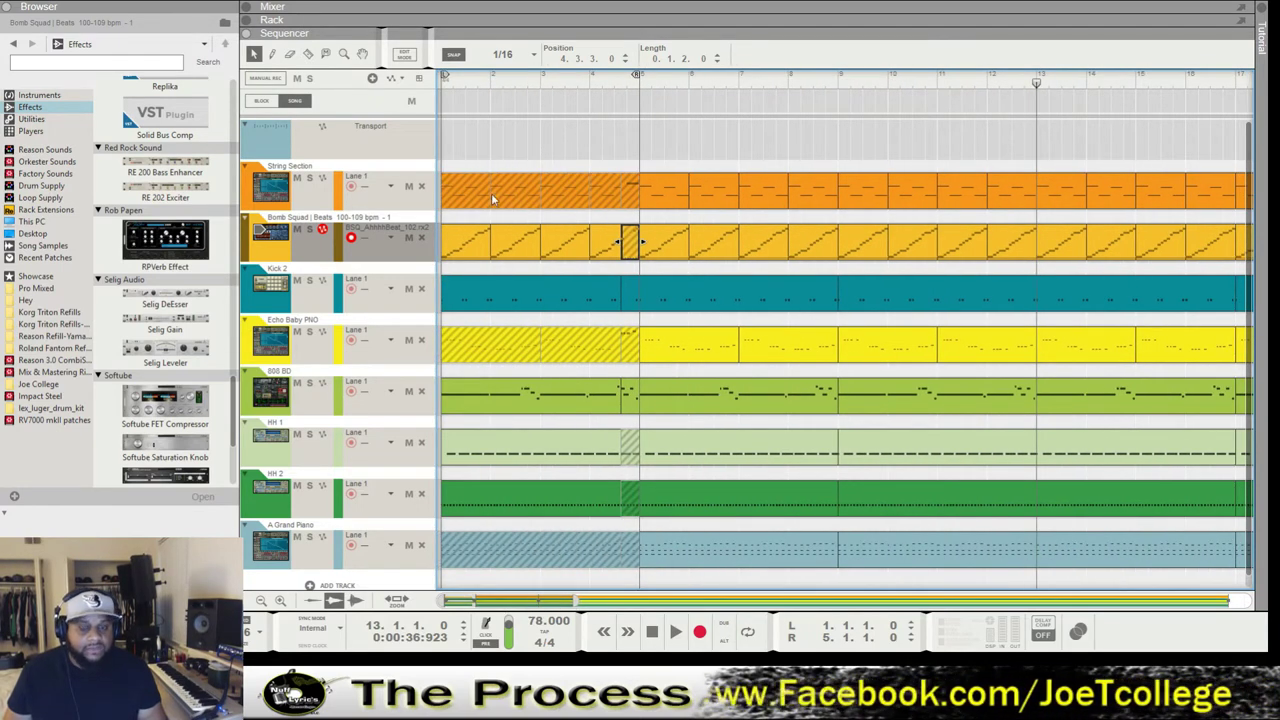
drag(552, 603, 588, 603)
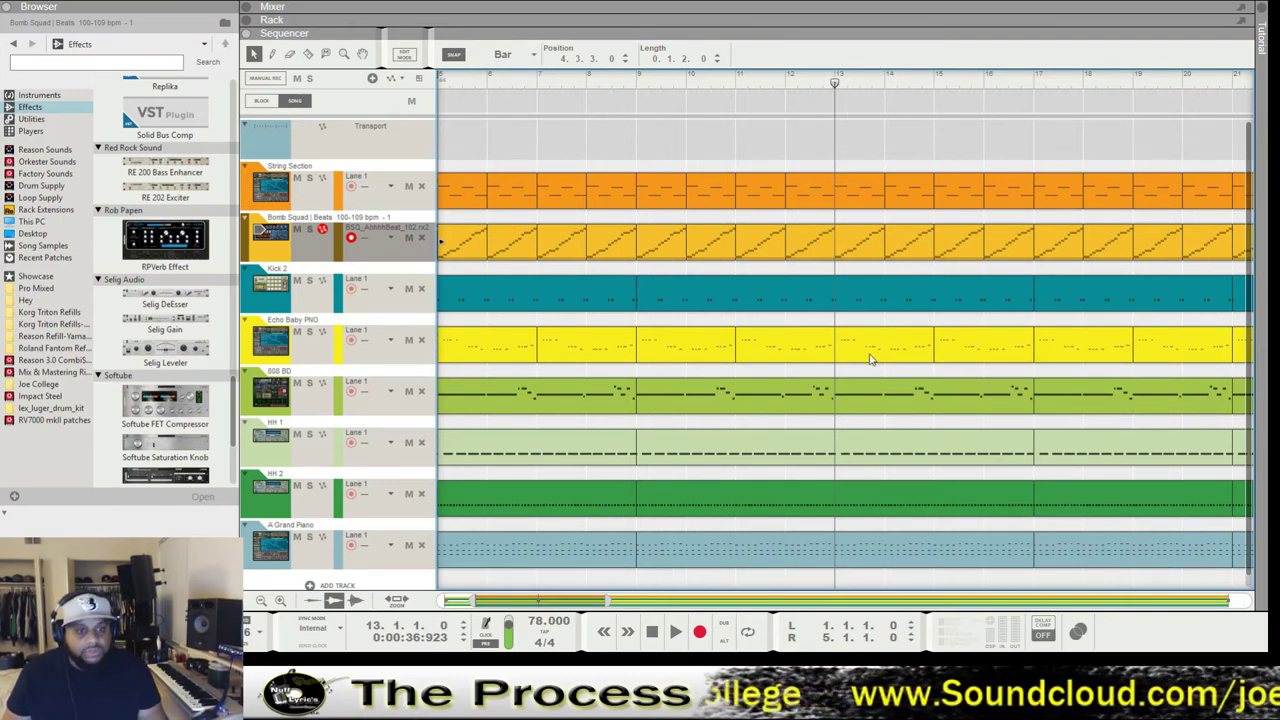
click(887, 349)
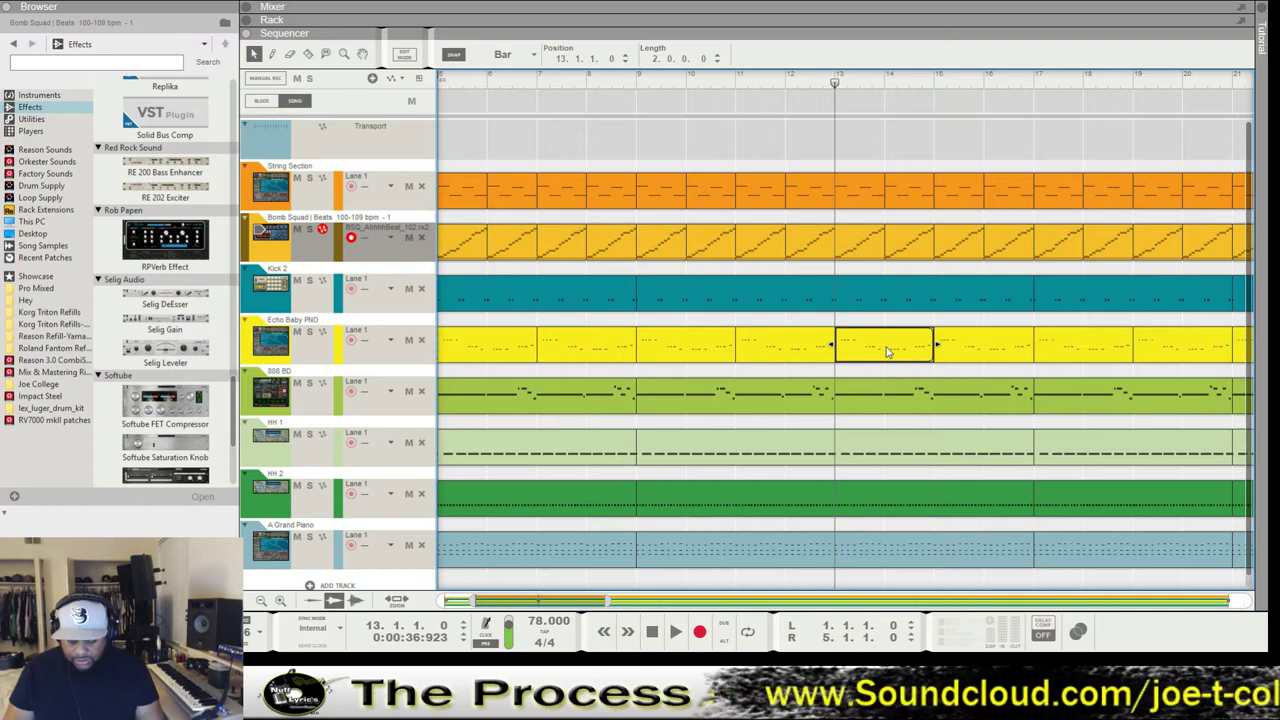
drag(883, 349, 1200, 360)
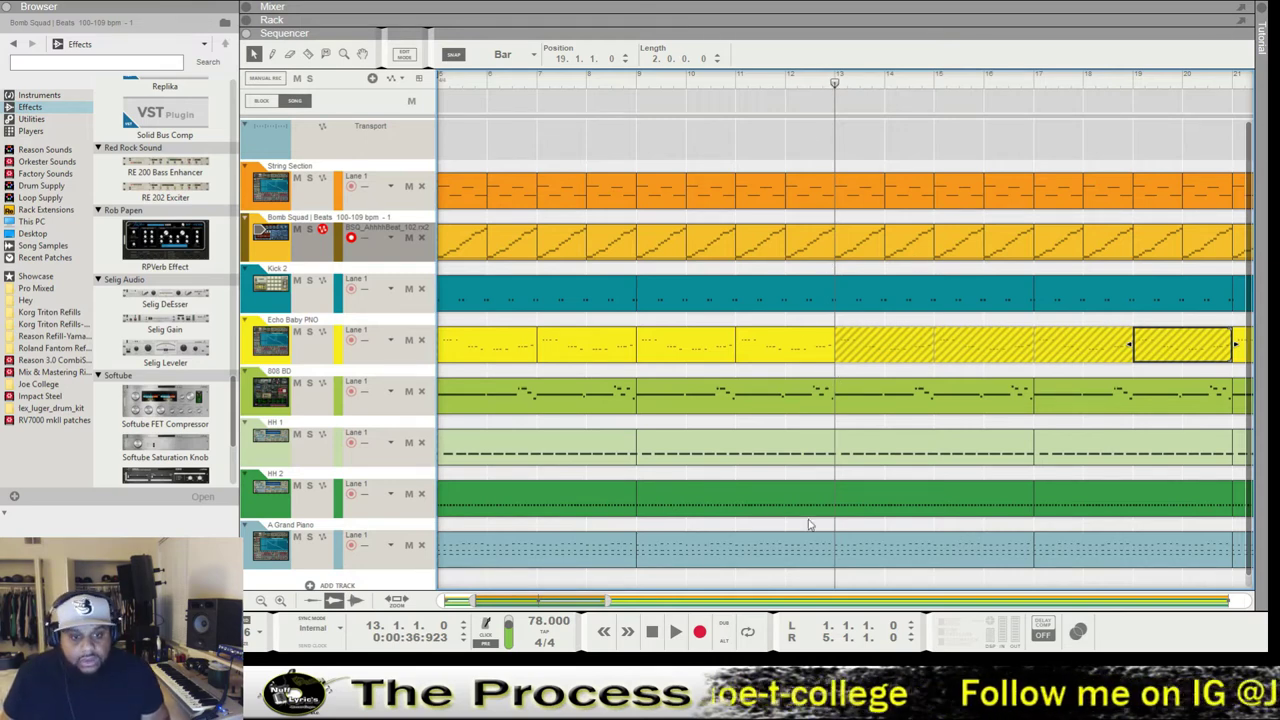
Play the arrangement from bar 12 to check the change at bar 13.
click(787, 83)
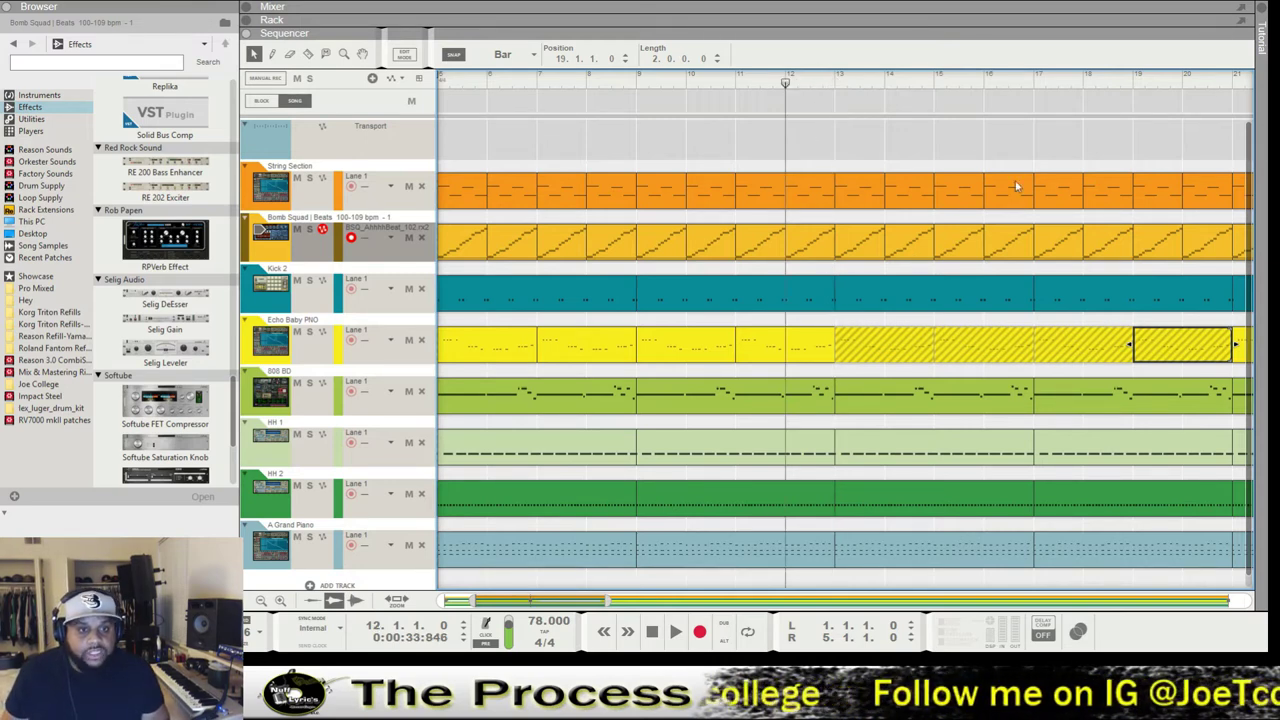
key(space)
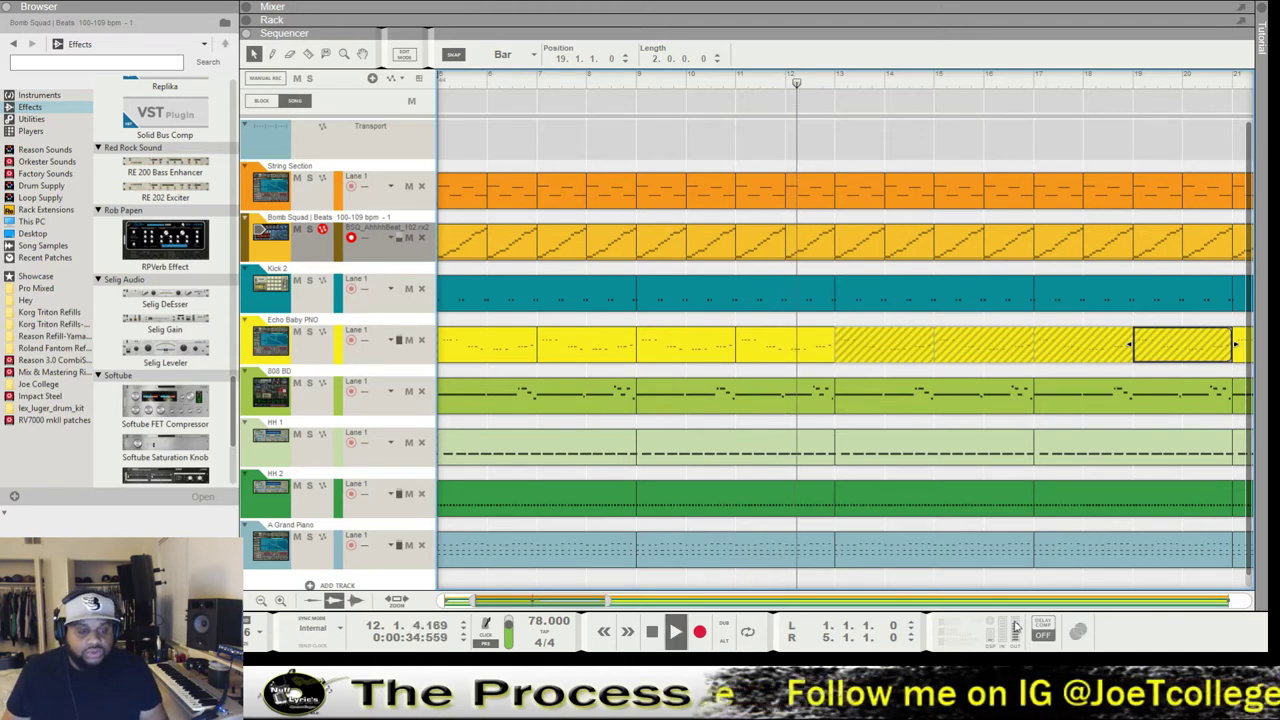
drag(577, 600, 638, 612)
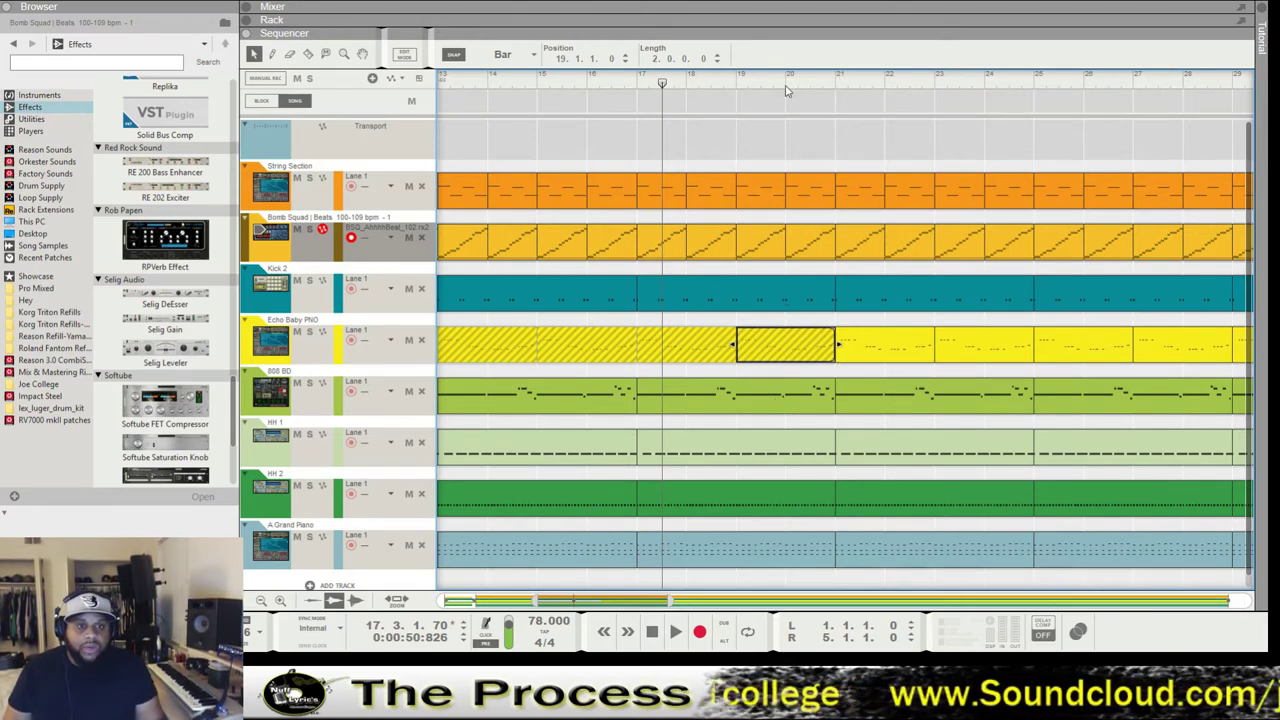
Split the clips on all tracks at bar 20 with the Razor tool and return to the Selection tool.
click(785, 88)
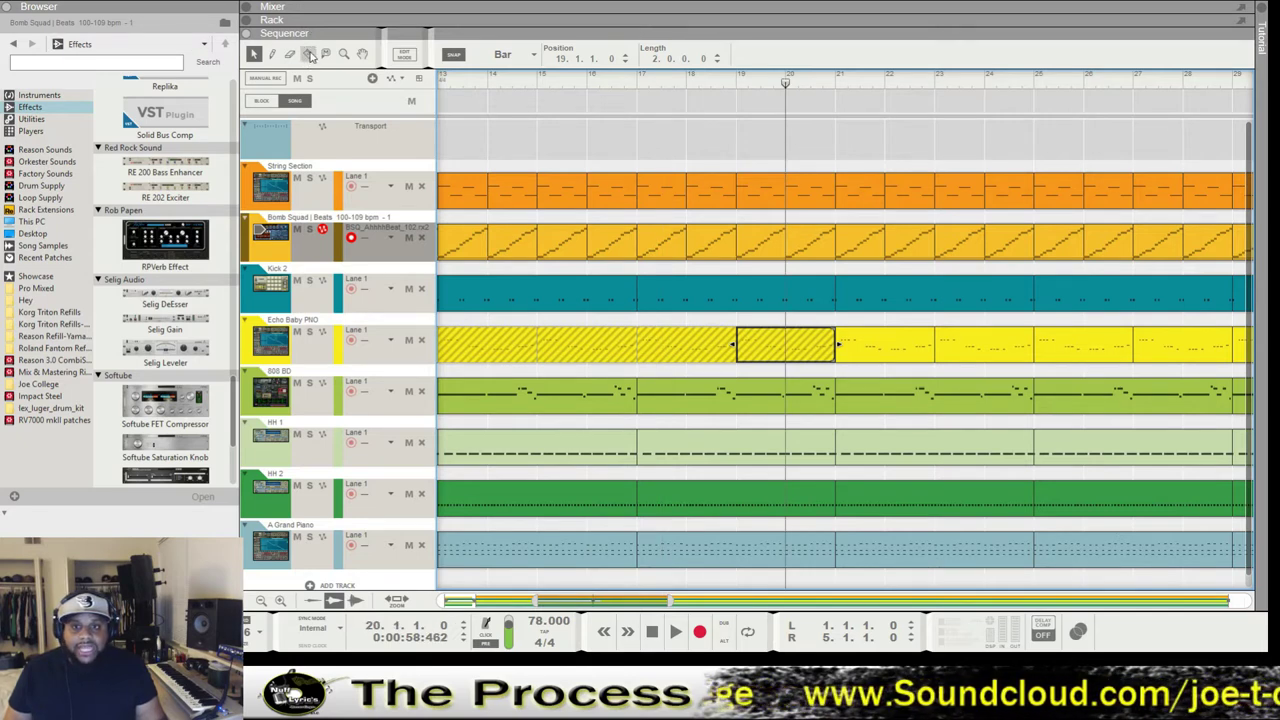
click(309, 54)
click(789, 83)
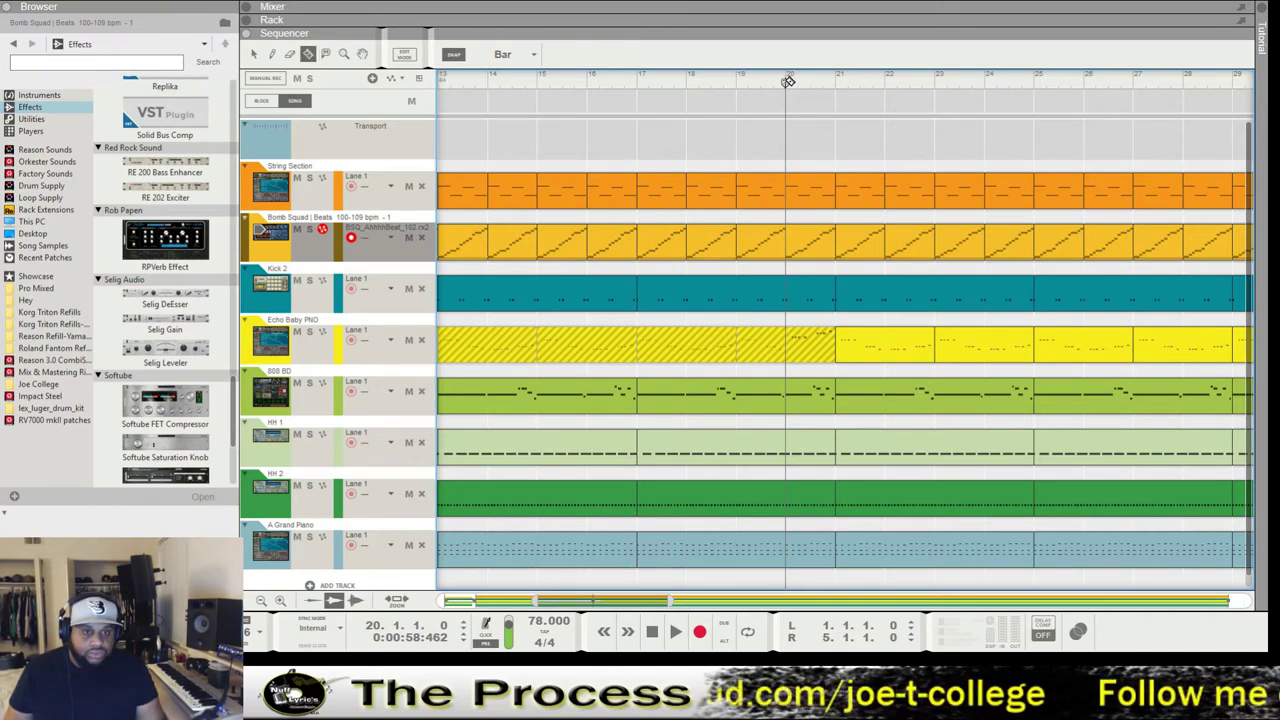
scroll(807, 420, down, 1)
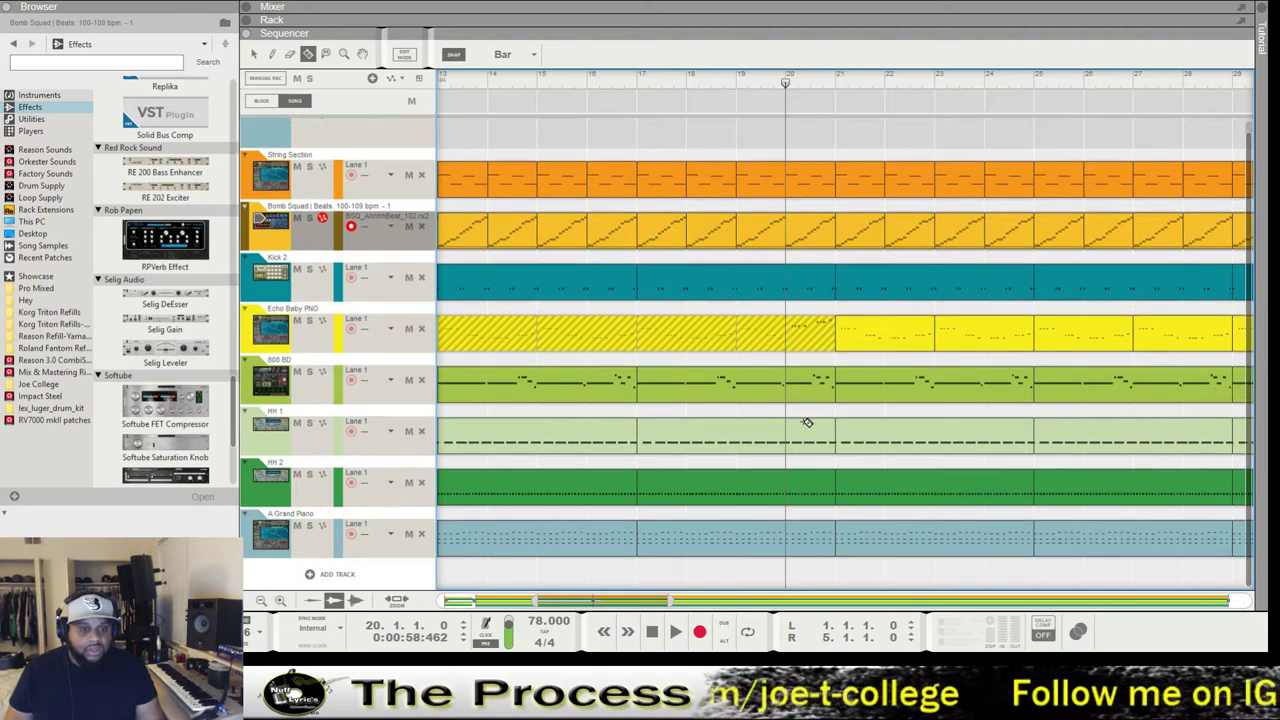
scroll(806, 423, up, 1)
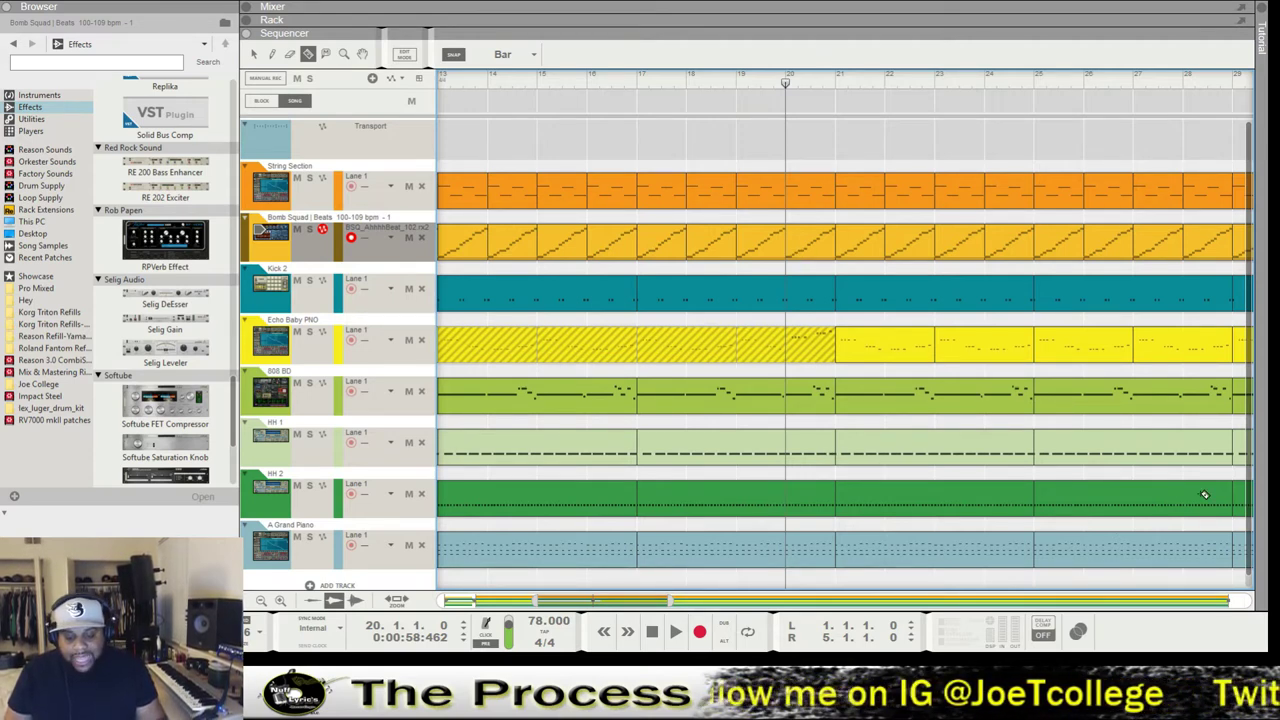
key(q)
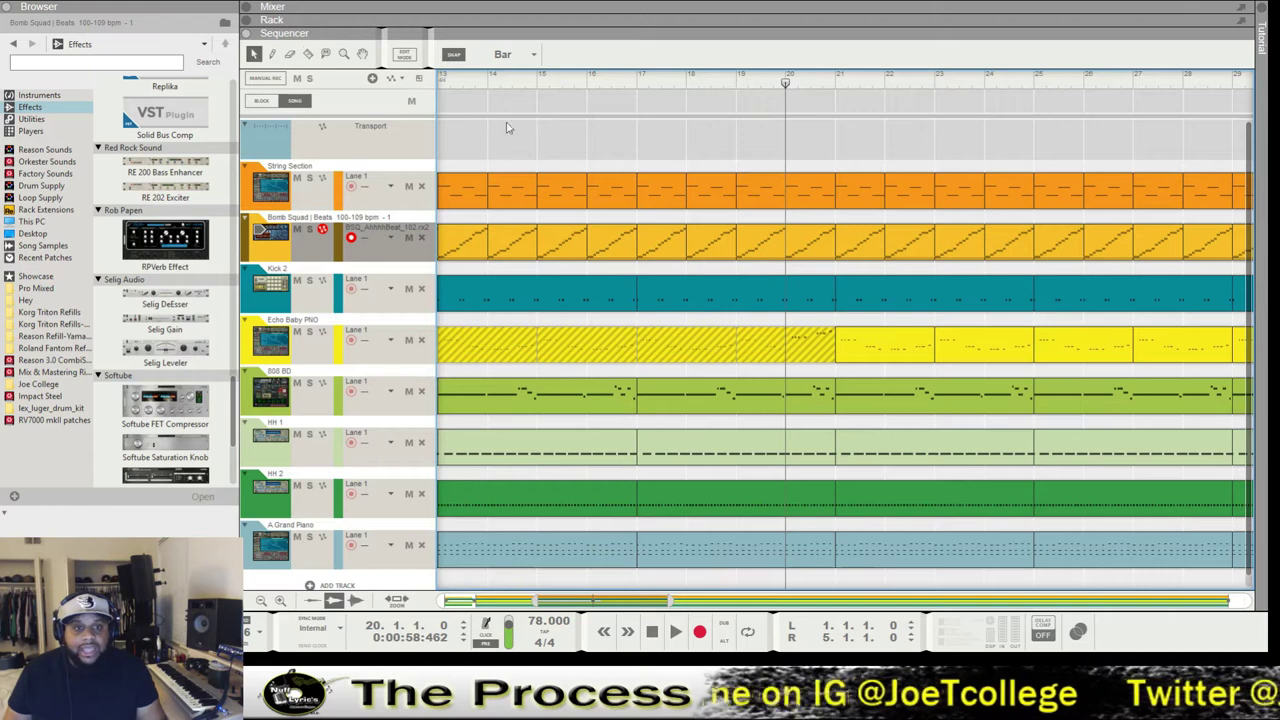
Set the snap value to 1/16 and split the Bomb Squad clip in bar 20 at 20.4.3 with the Razor tool.
click(808, 251)
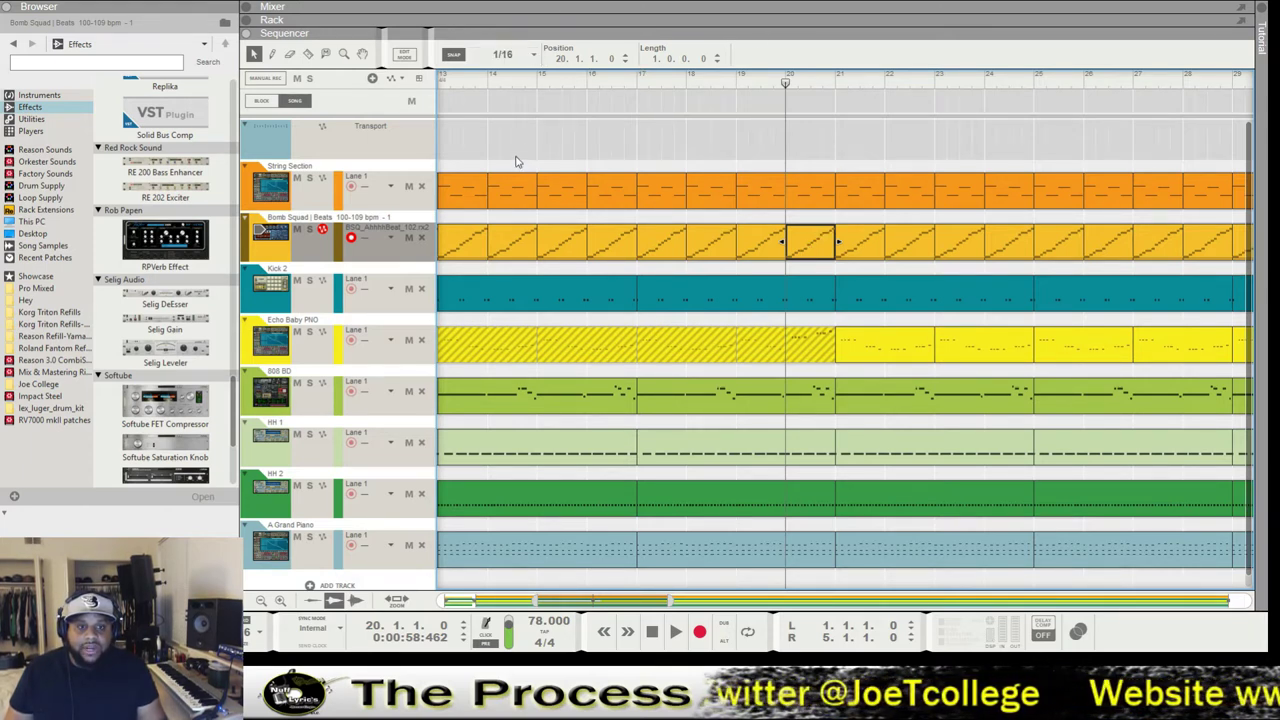
click(344, 53)
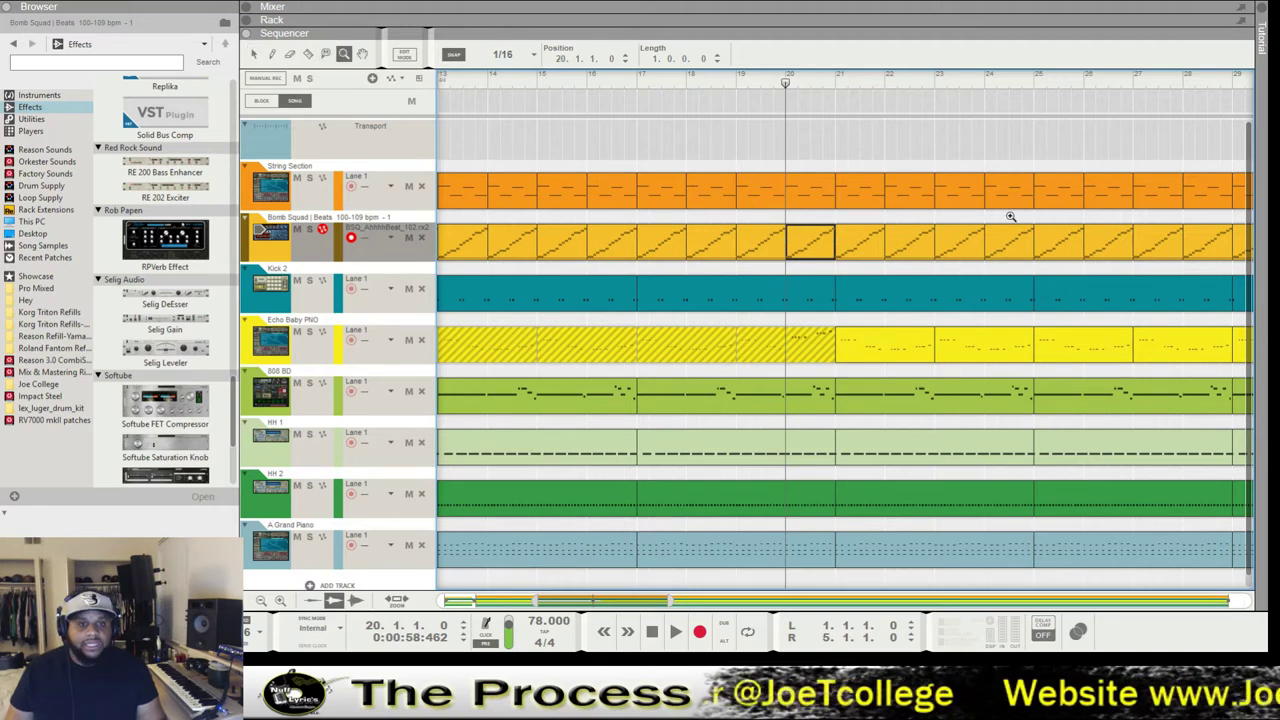
click(831, 243)
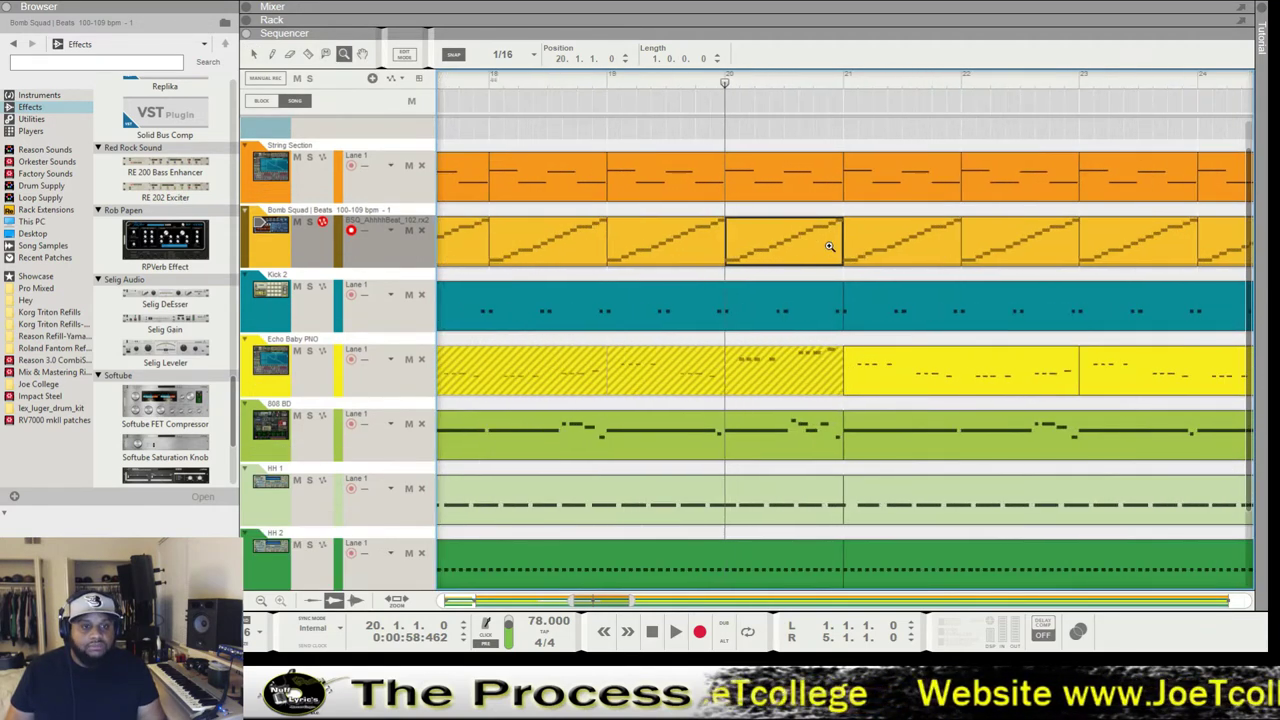
click(830, 245)
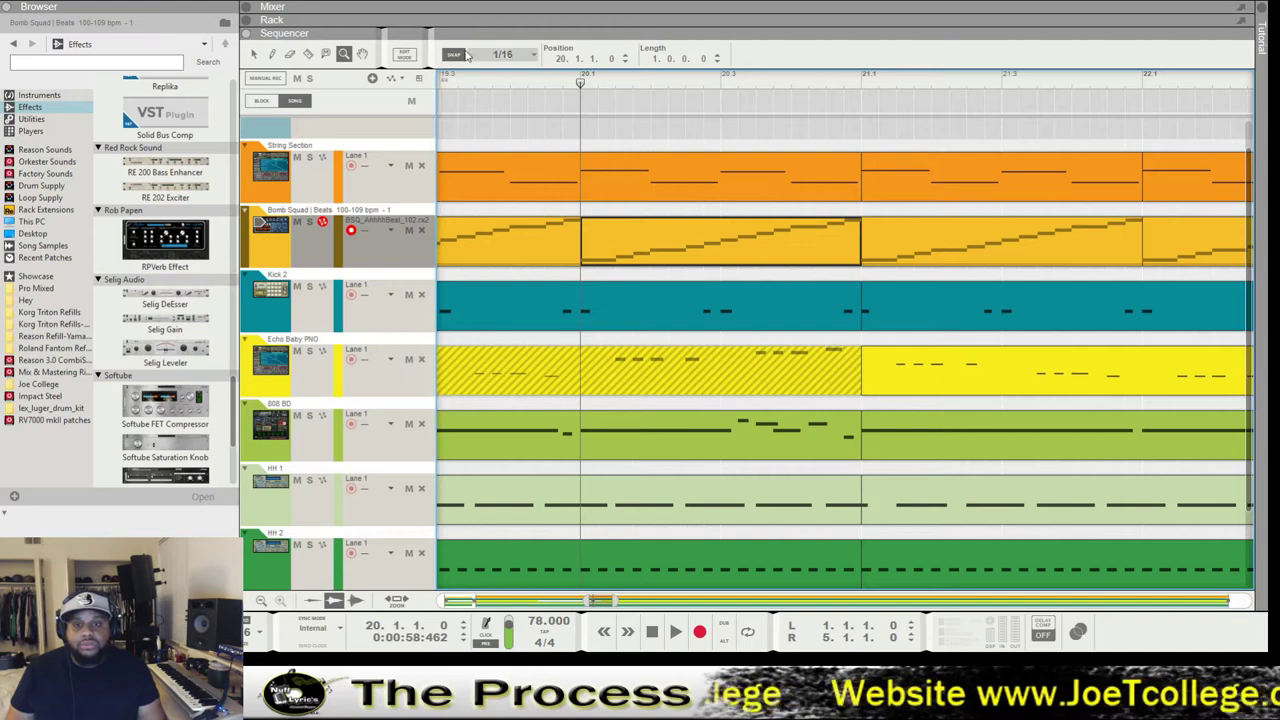
click(308, 53)
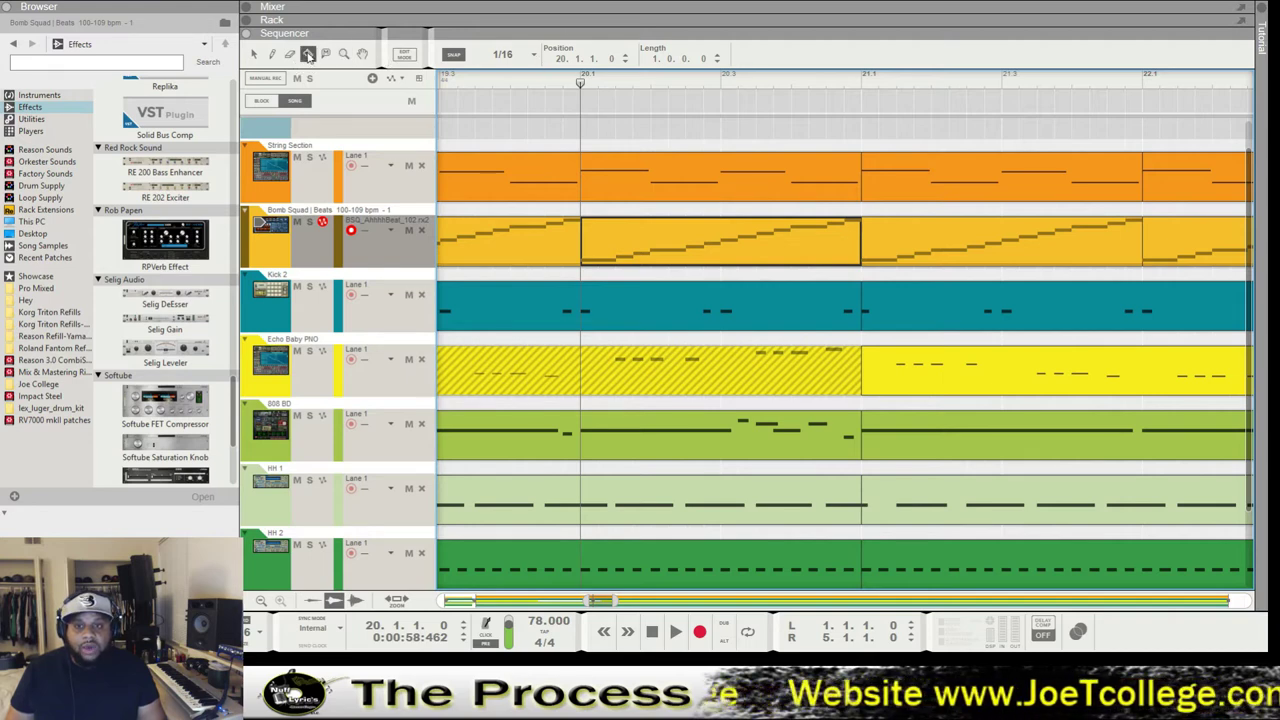
click(831, 234)
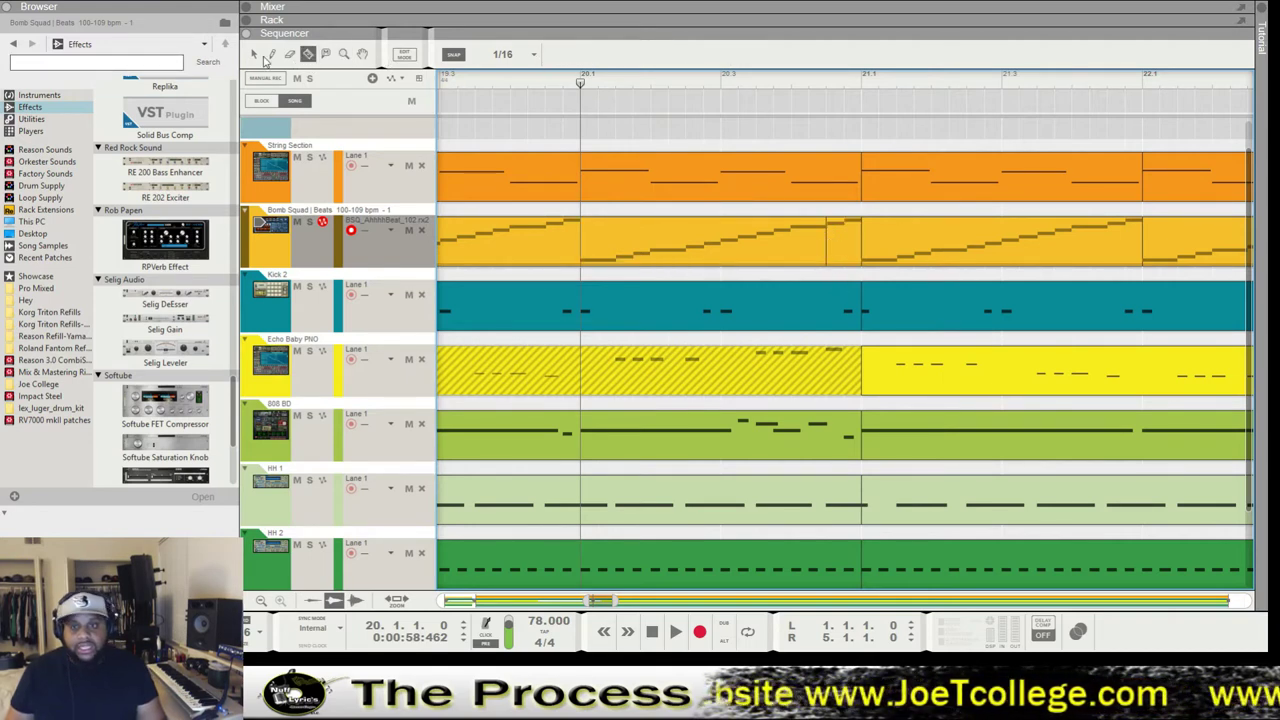
Mute the longer first piece of the split Bomb Squad clip and the Kick 2 clip in bar 20.
click(255, 54)
click(850, 242)
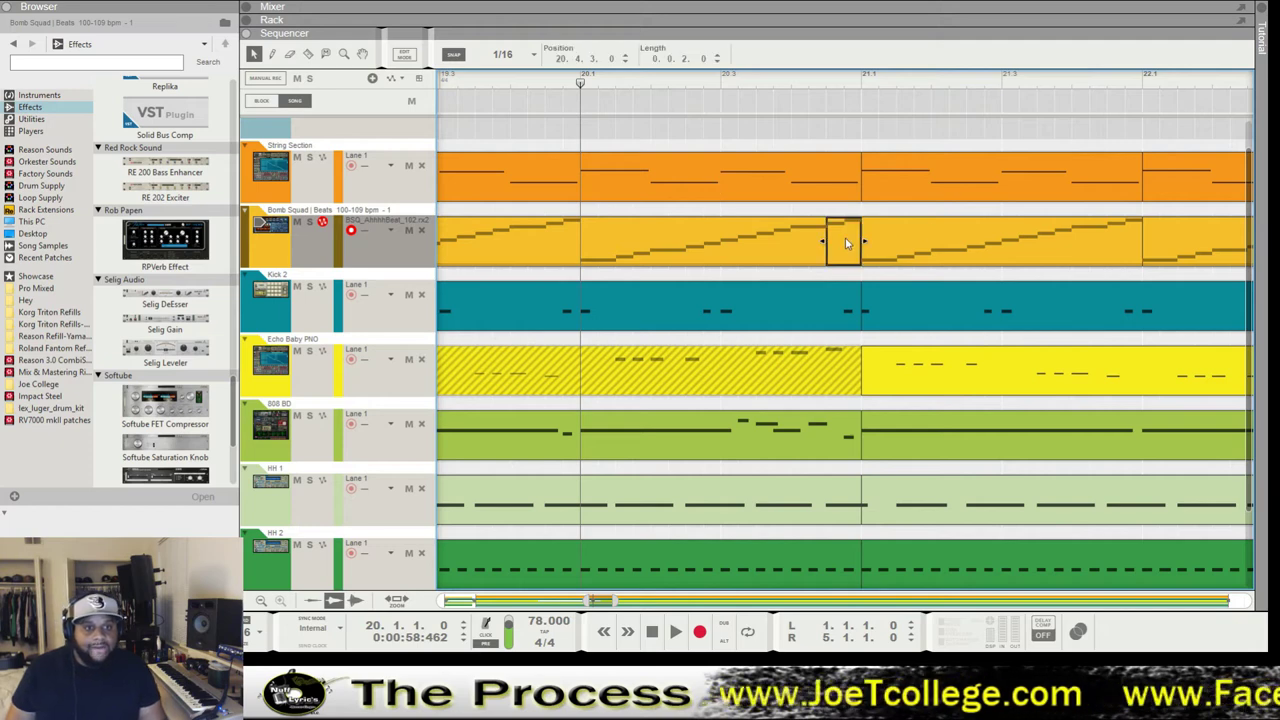
click(796, 255)
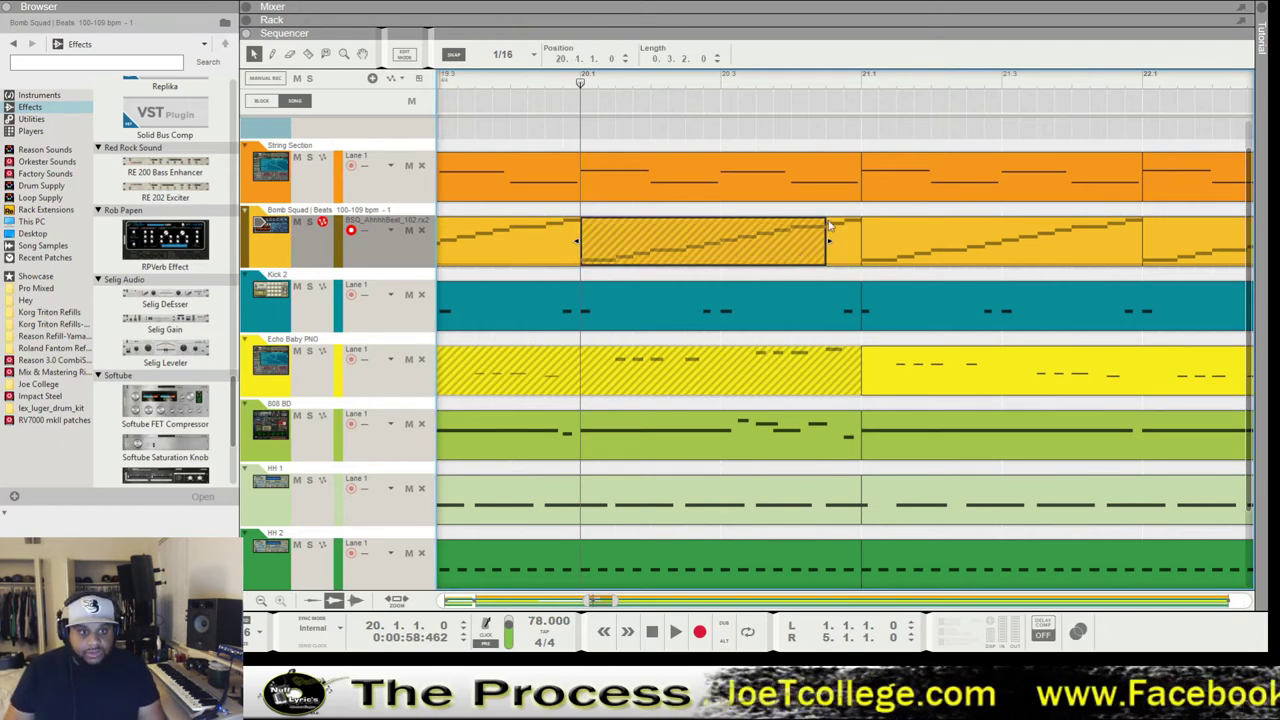
click(715, 325)
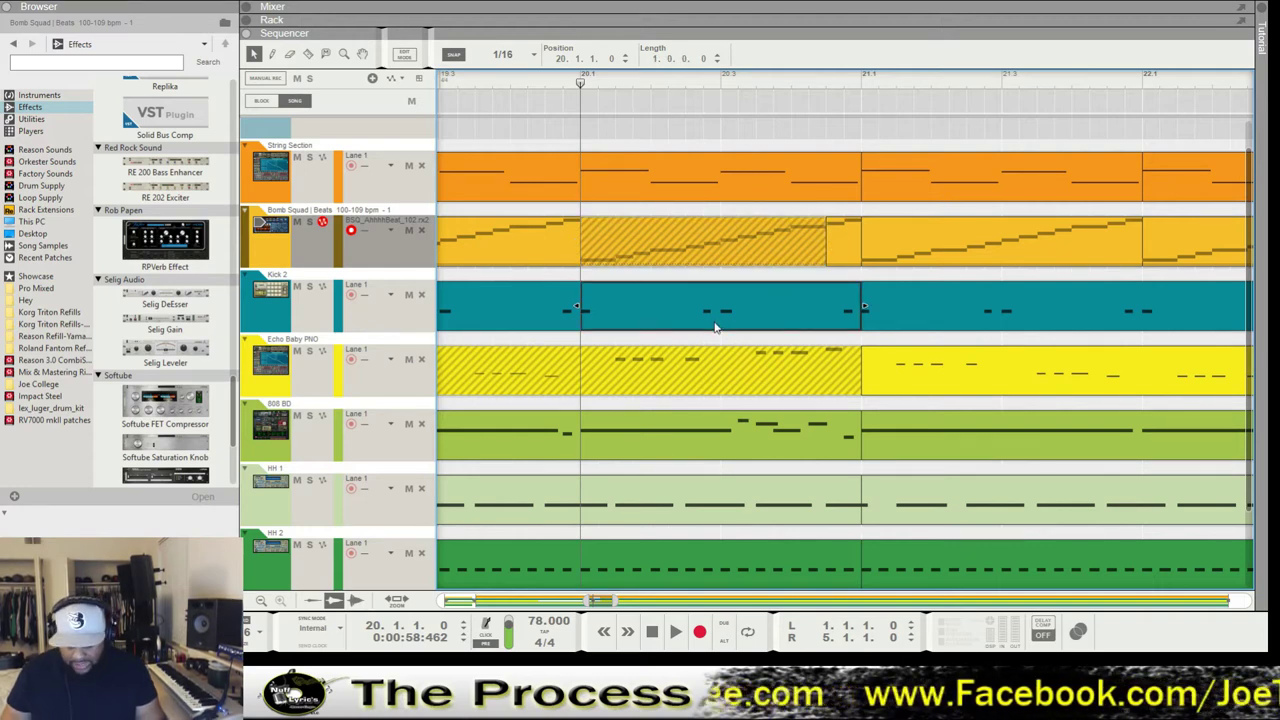
key(m)
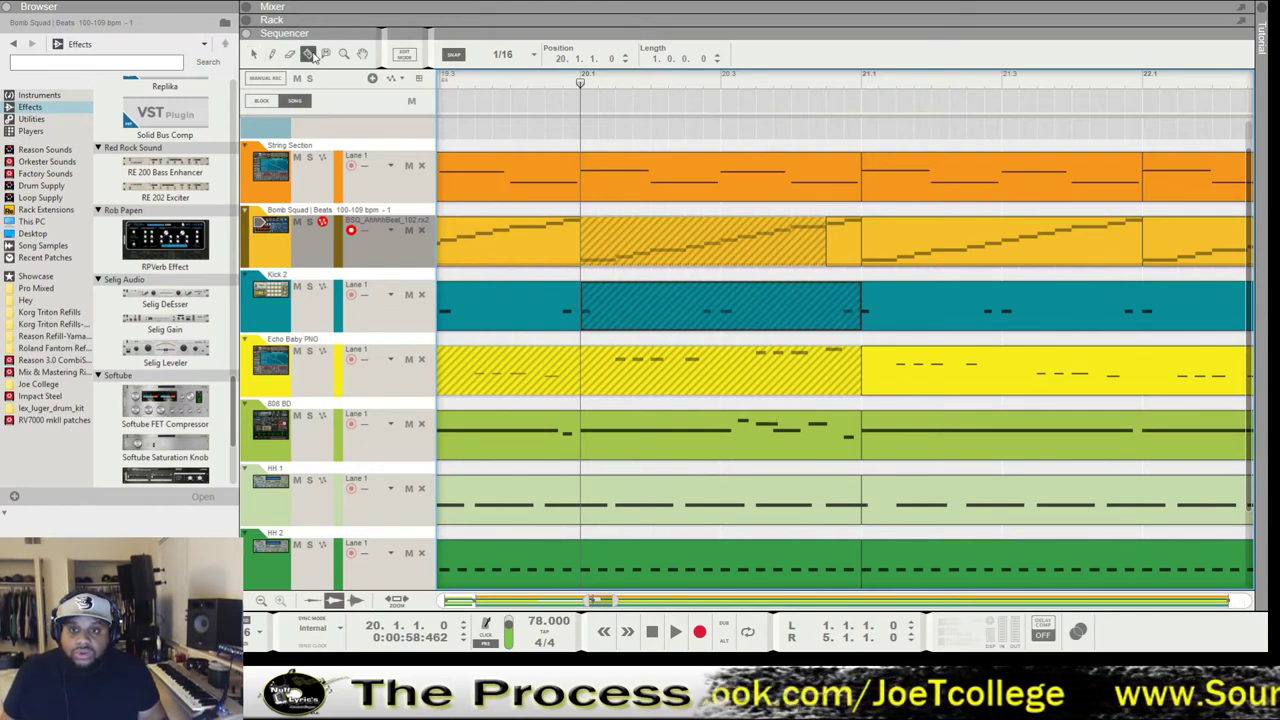
Split the 808 BD clip in bar 20 just before its fill at 20.3.2 and mute the first piece.
drag(742, 431, 752, 437)
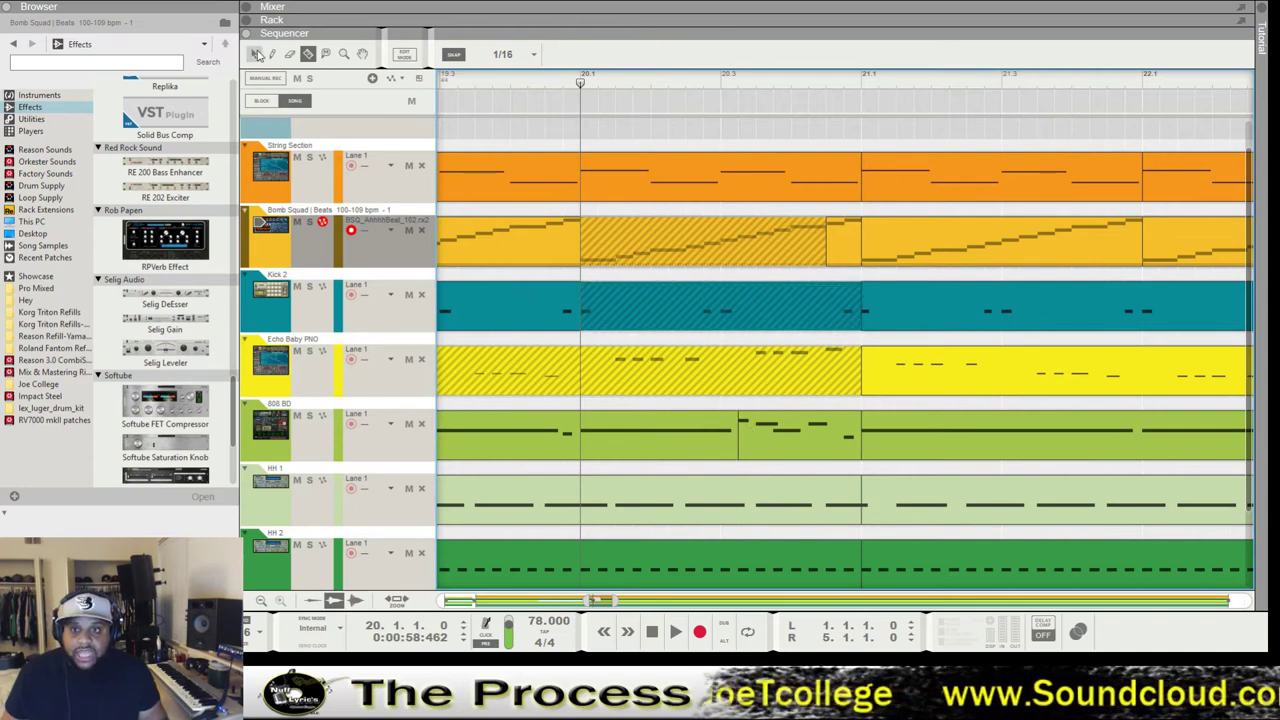
click(655, 443)
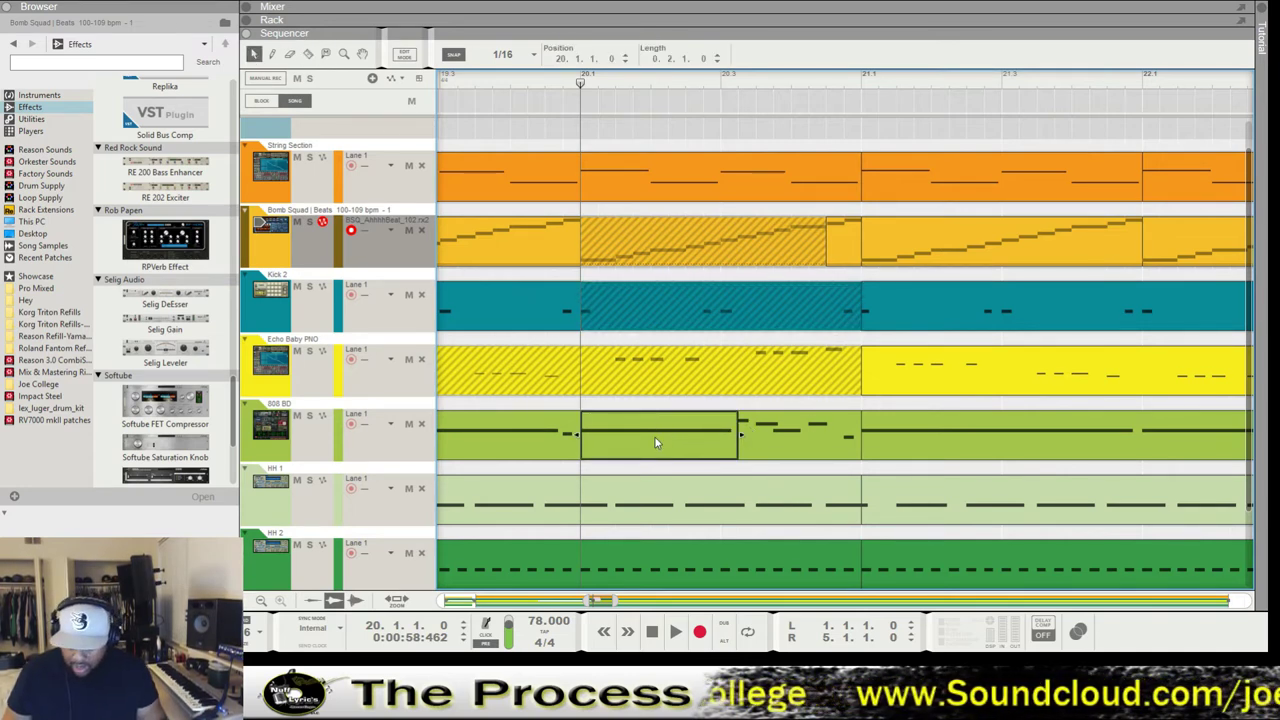
key(m)
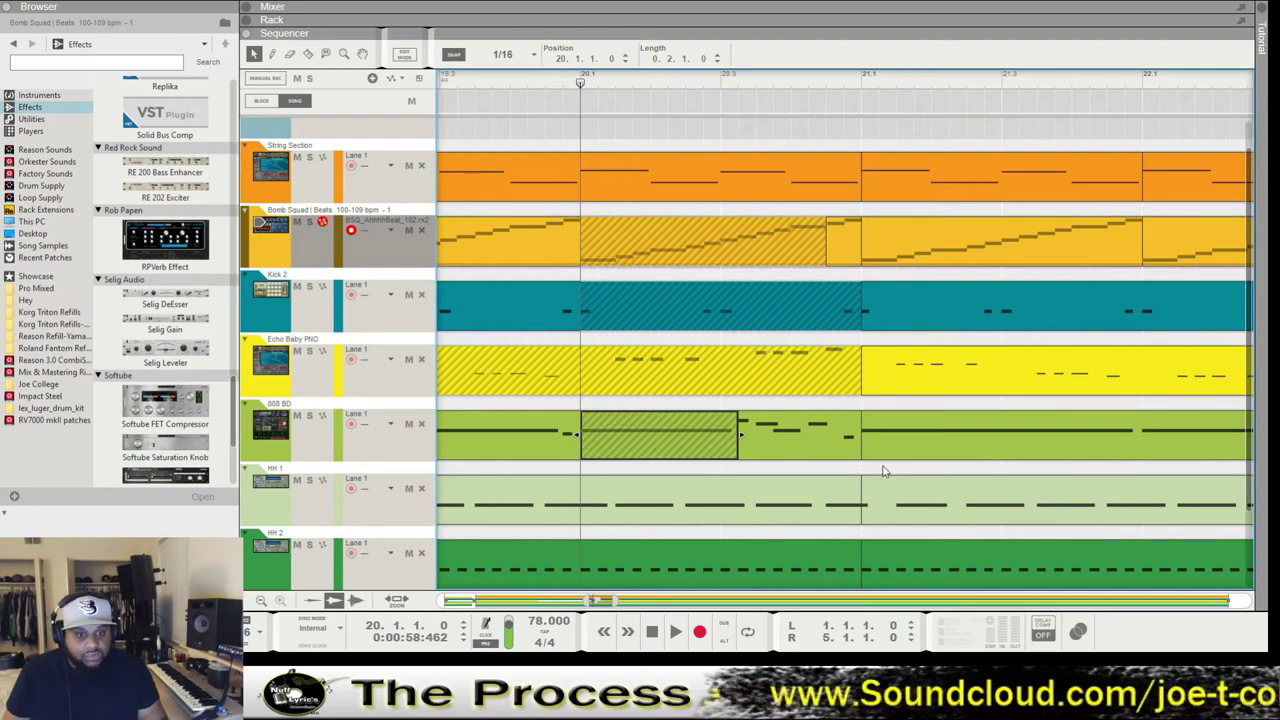
Mute the HH 1 and HH 2 clips in bar 20.
click(755, 516)
key(m)
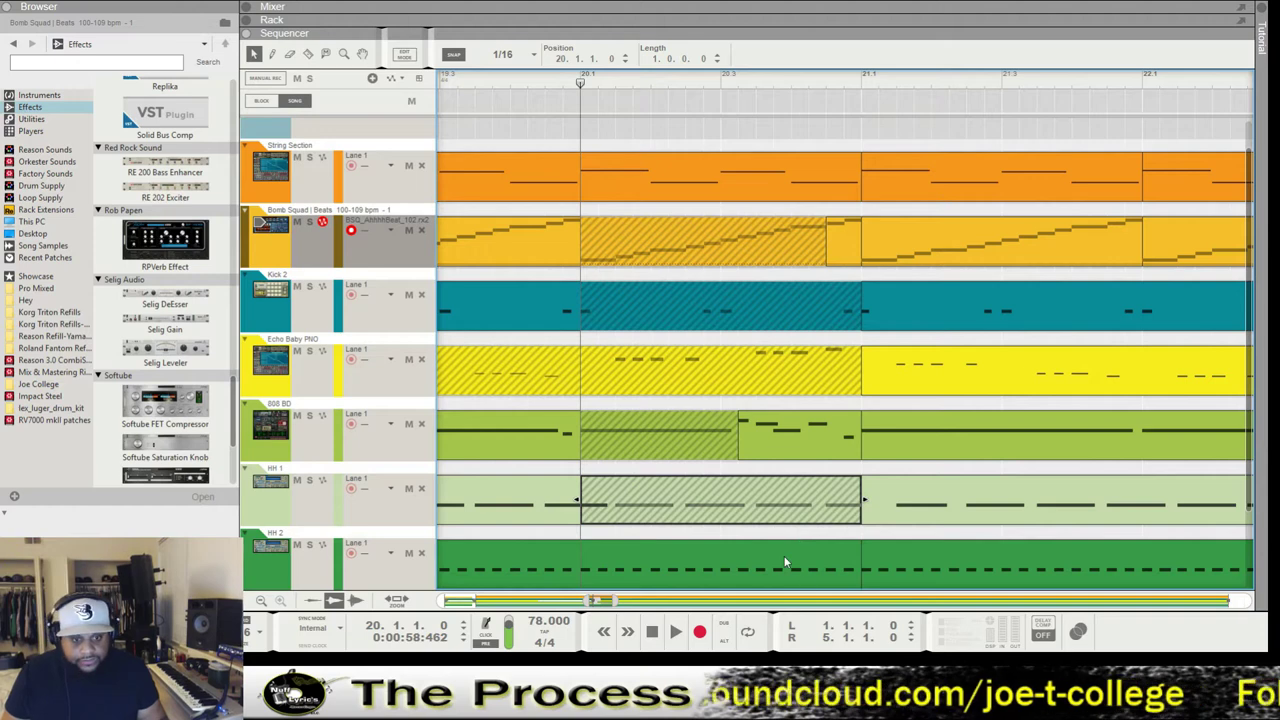
click(785, 563)
scroll(818, 560, down, 3)
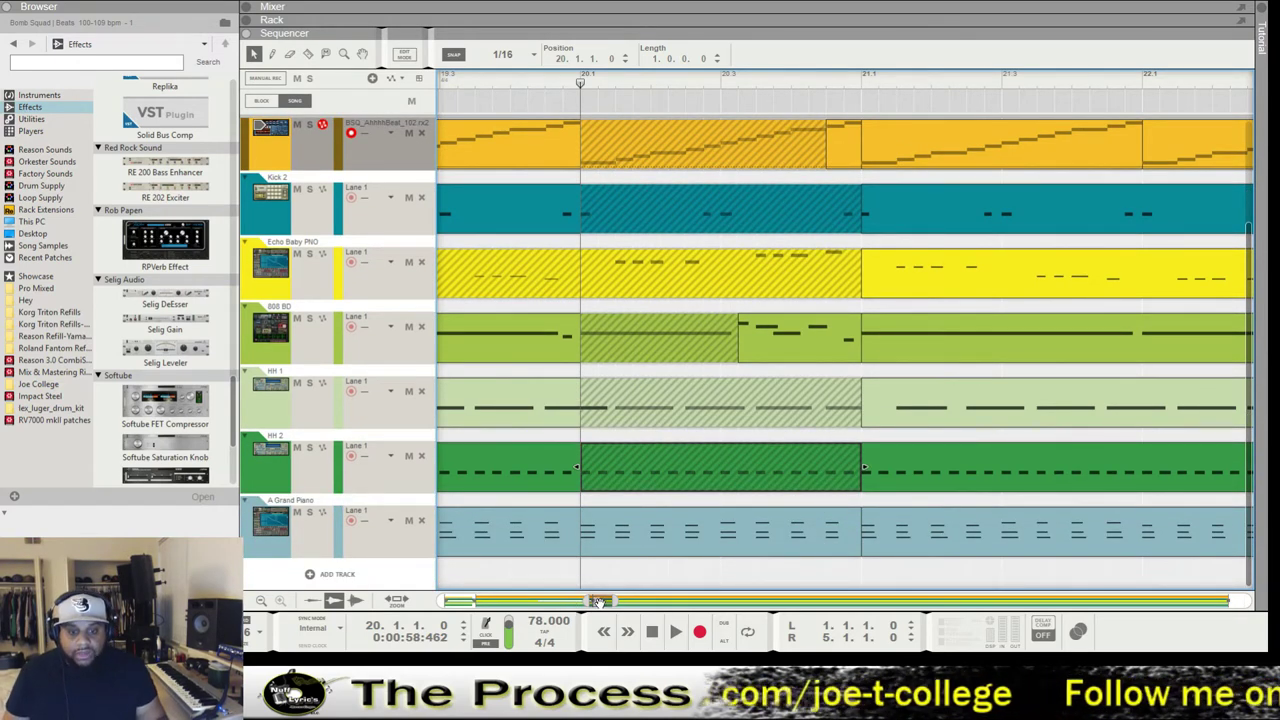
Play the arrangement from bar 12 to check the drop at bar 20.
scroll(651, 505, down, 5)
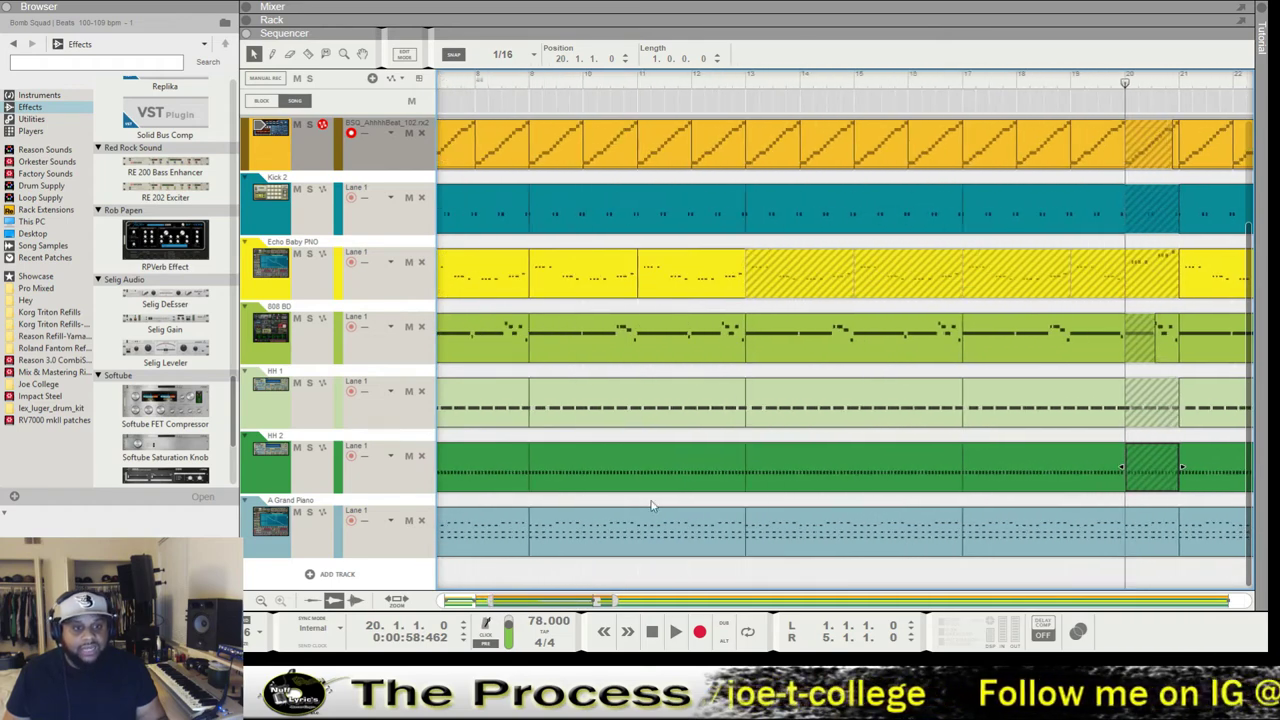
click(696, 78)
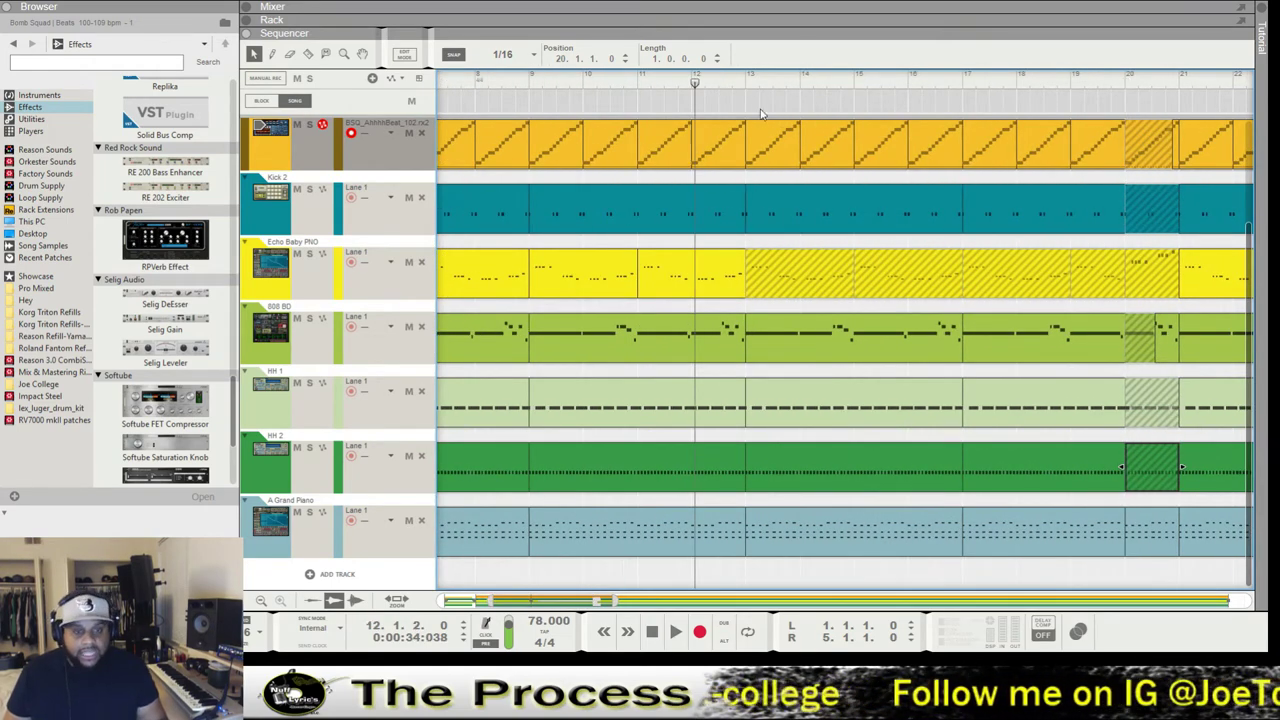
key(space)
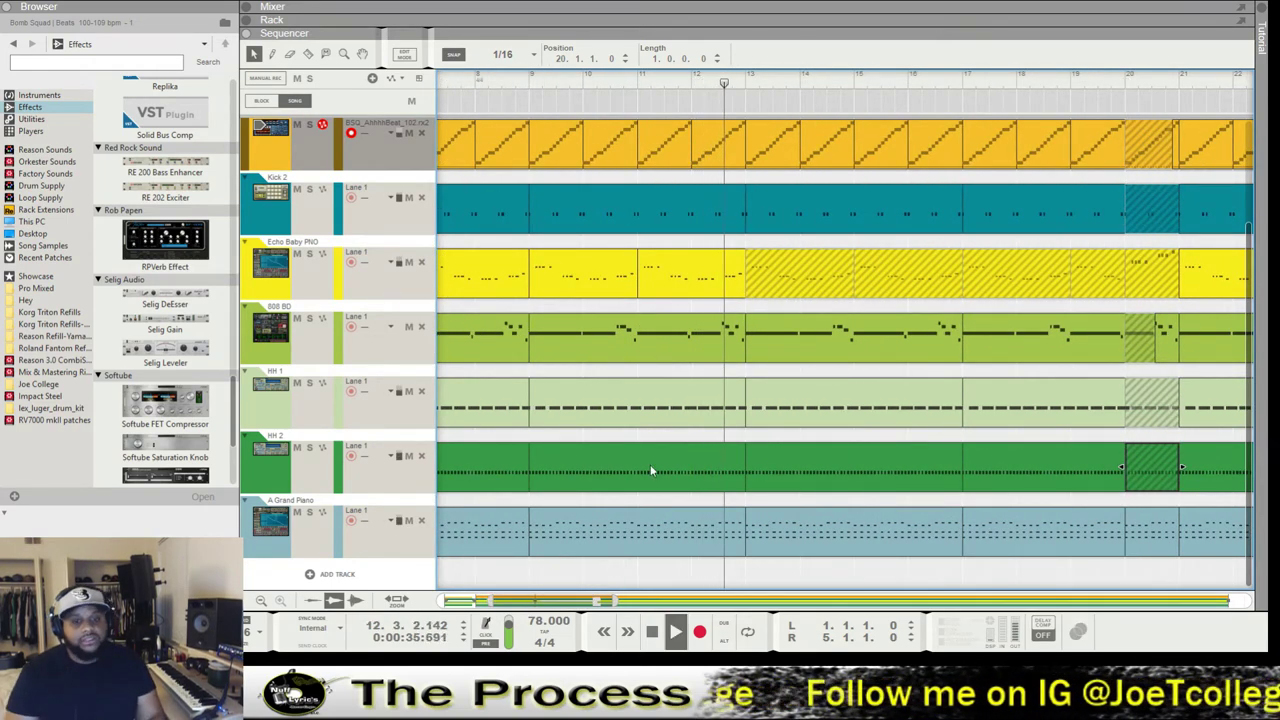
Mute the Echo Baby PNO clips in bars 21 to 28.
scroll(650, 470, down, 4)
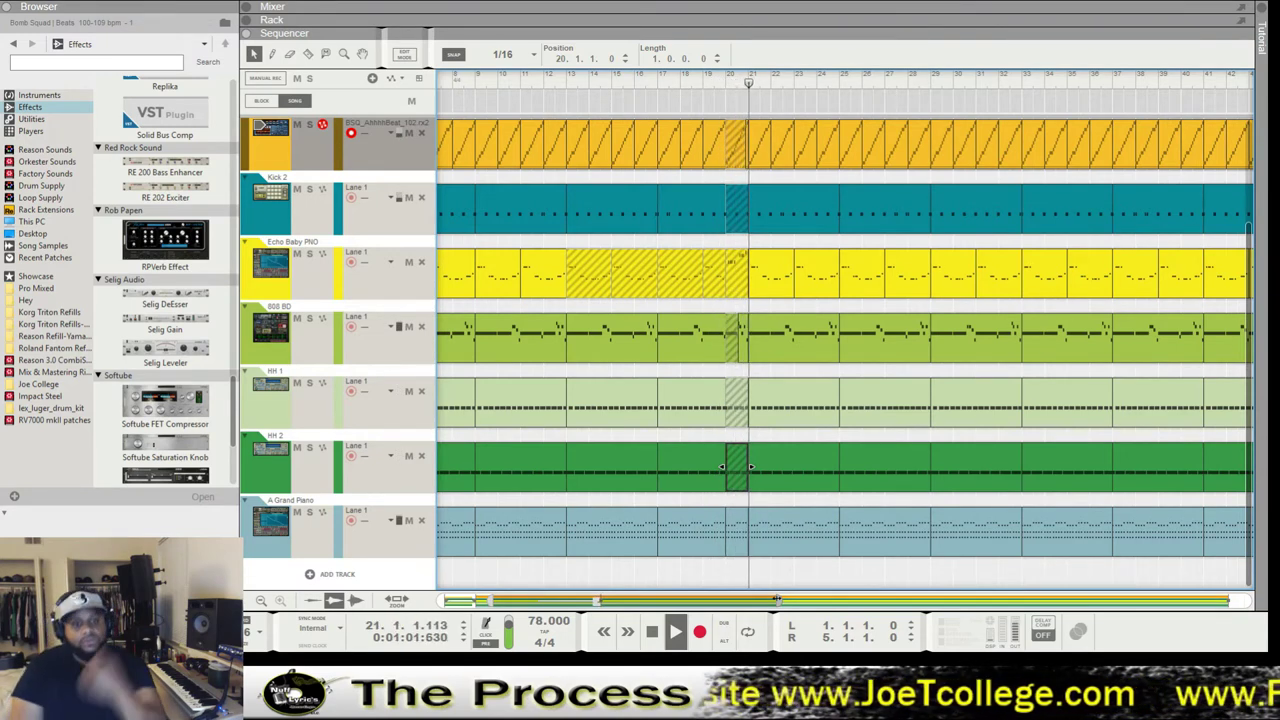
click(765, 275)
drag(768, 273, 918, 287)
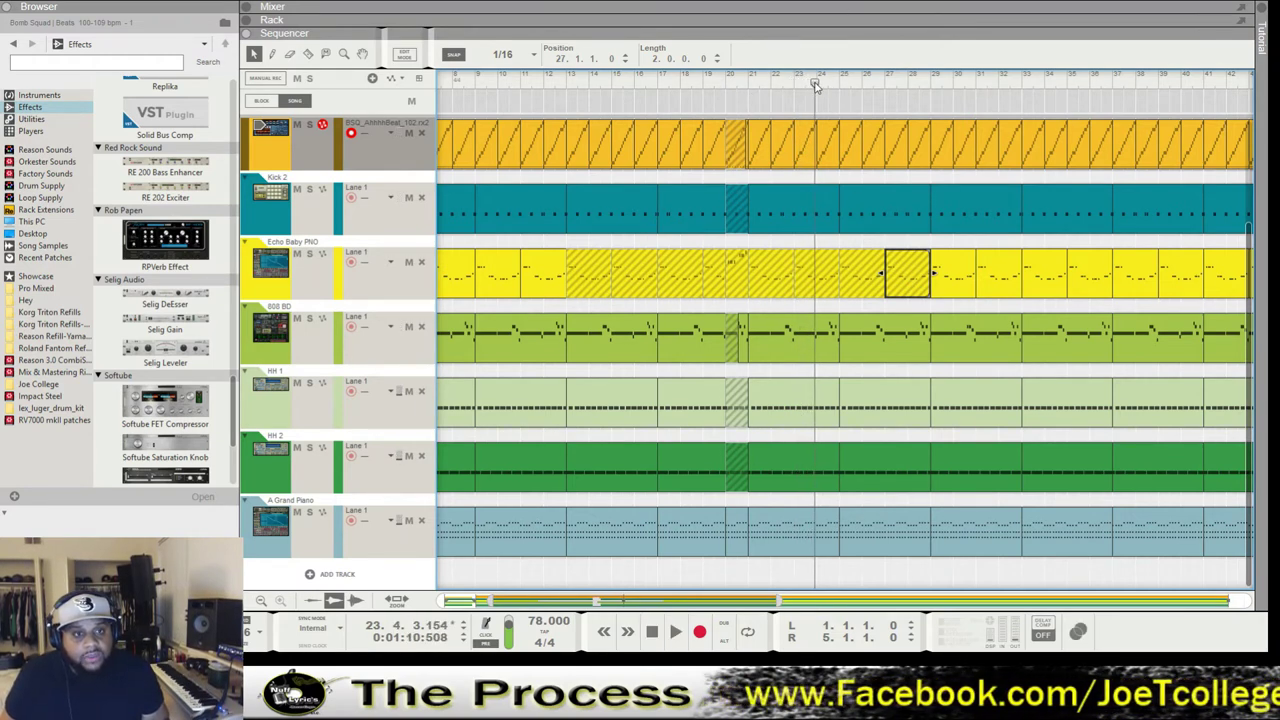
Place the song position at bar 21 and mute the String Section clips in bars 21 to 28.
click(751, 82)
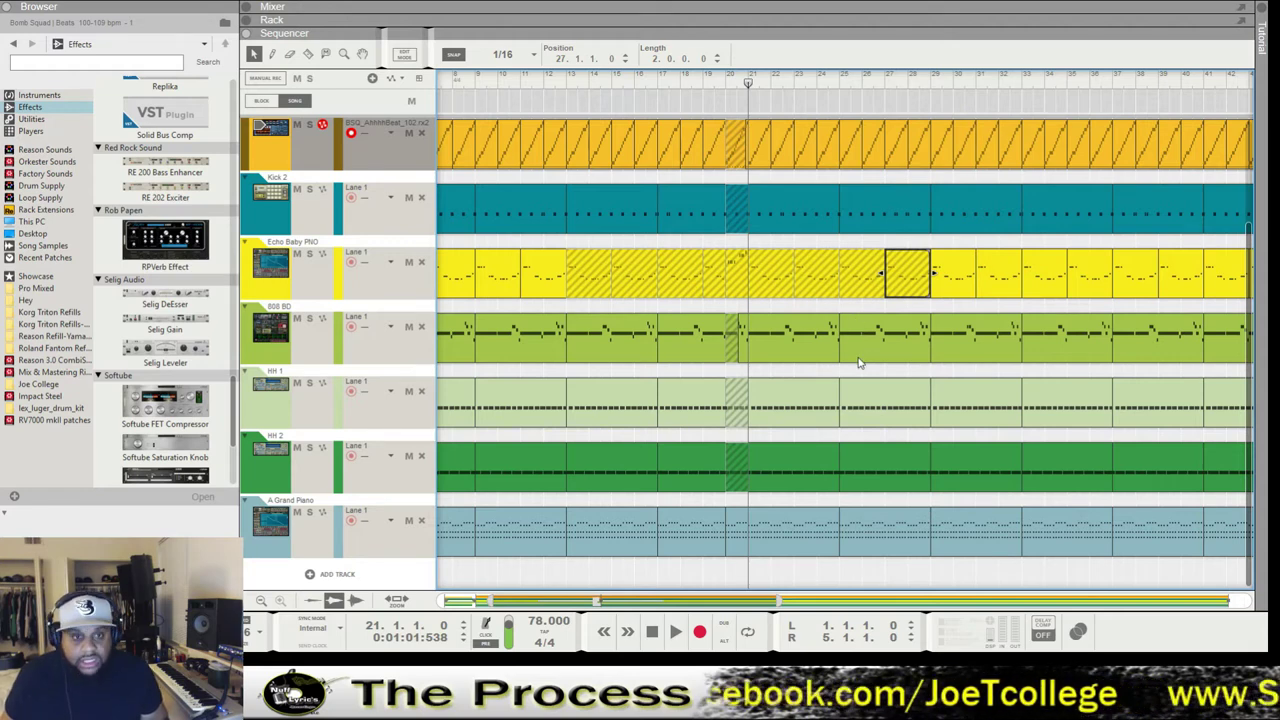
scroll(908, 346, up, 3)
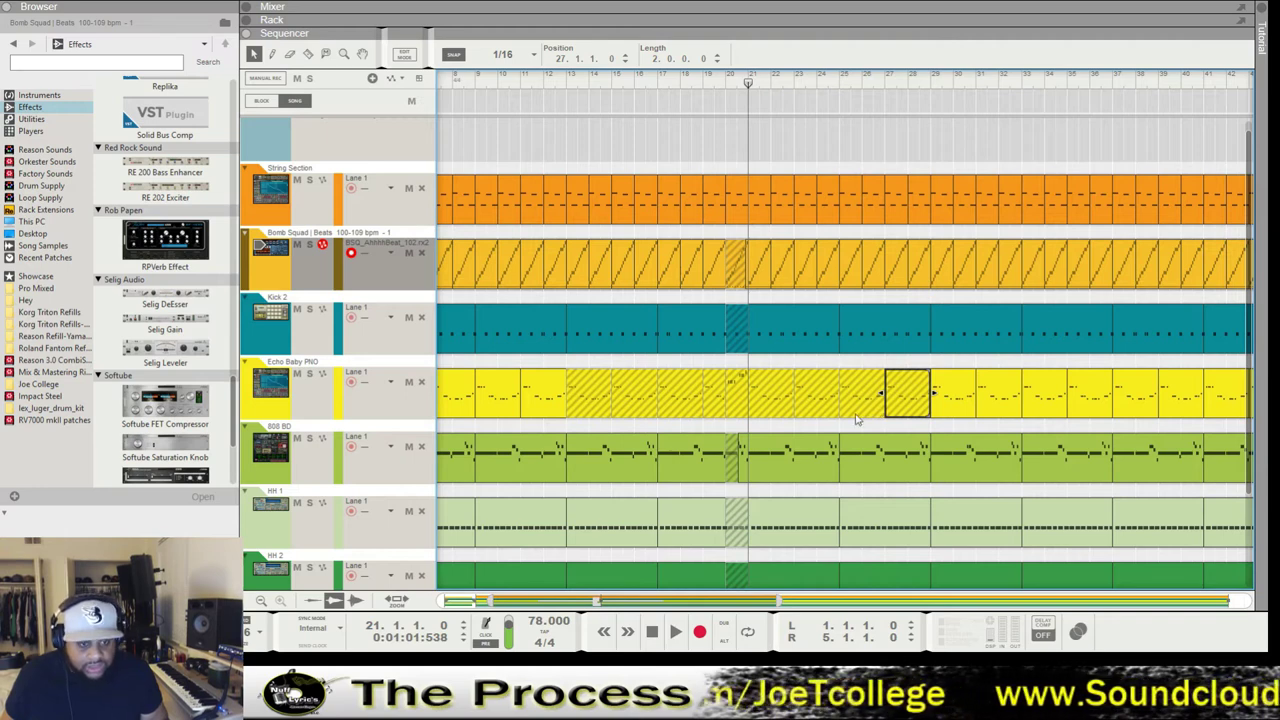
click(757, 163)
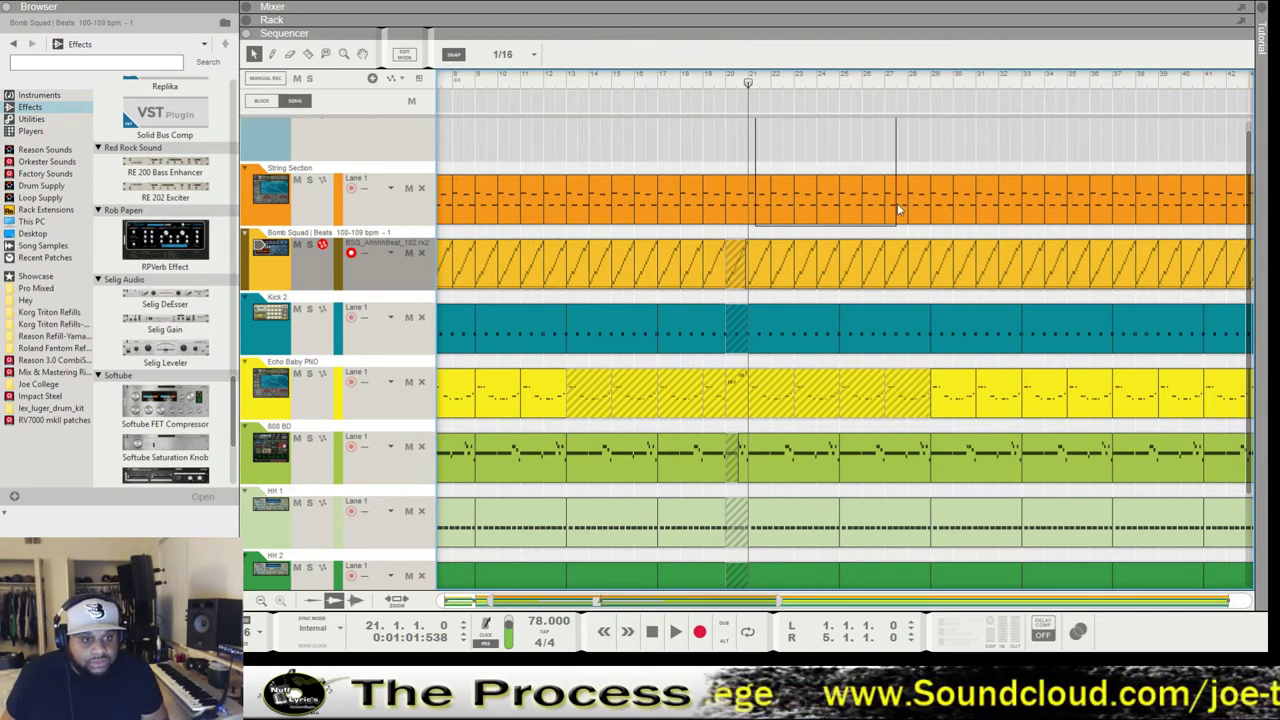
drag(923, 213, 918, 232)
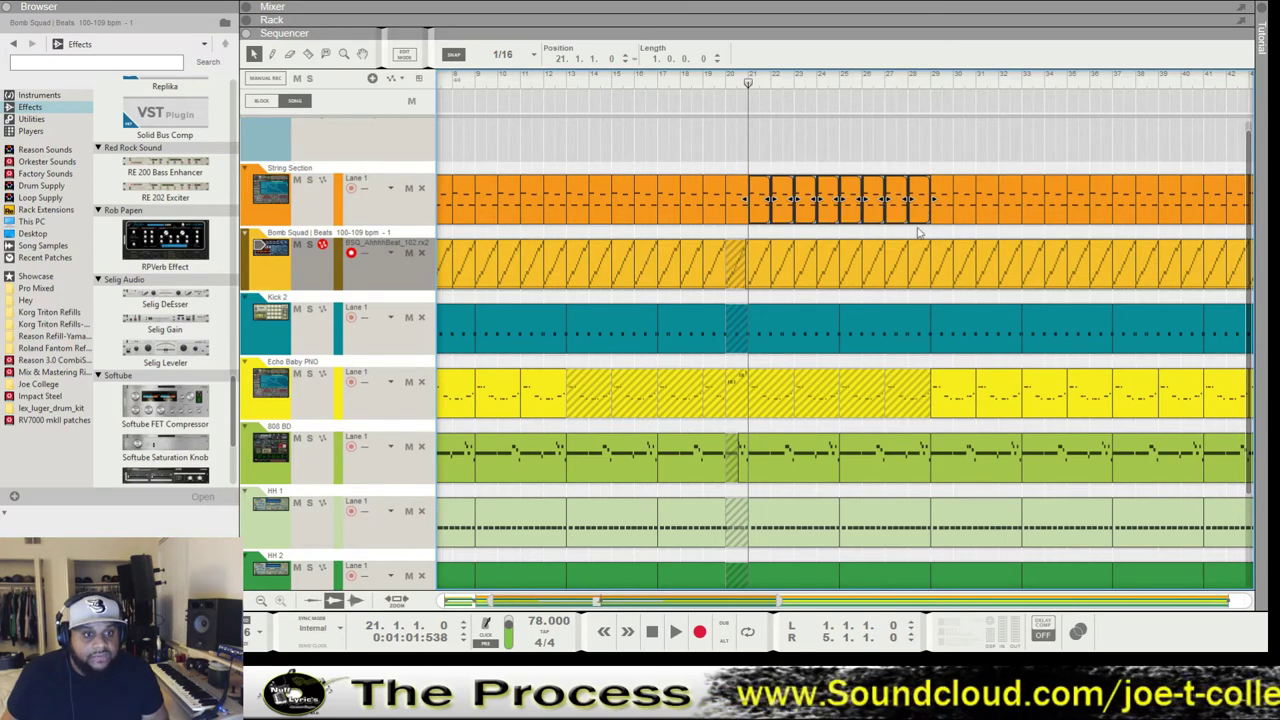
key(m)
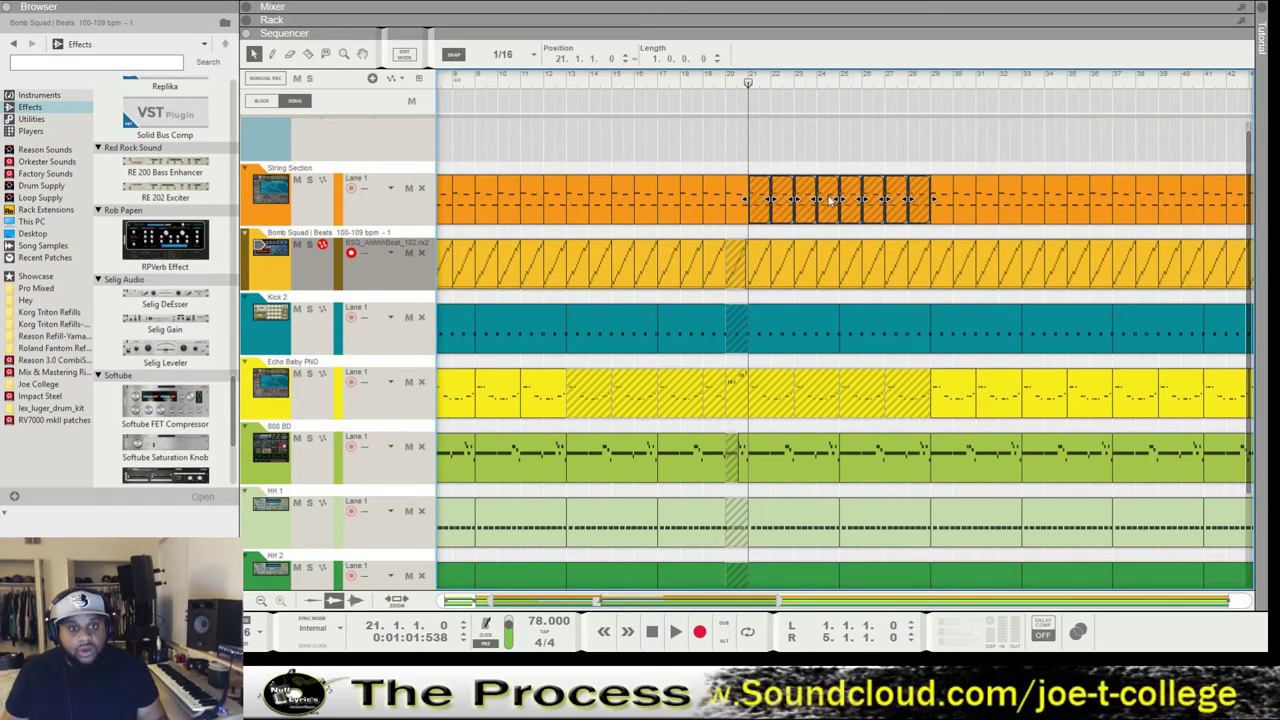
Play the arrangement from just before bar 19 through the muted section and stop near the end of bar 28.
click(697, 84)
key(space)
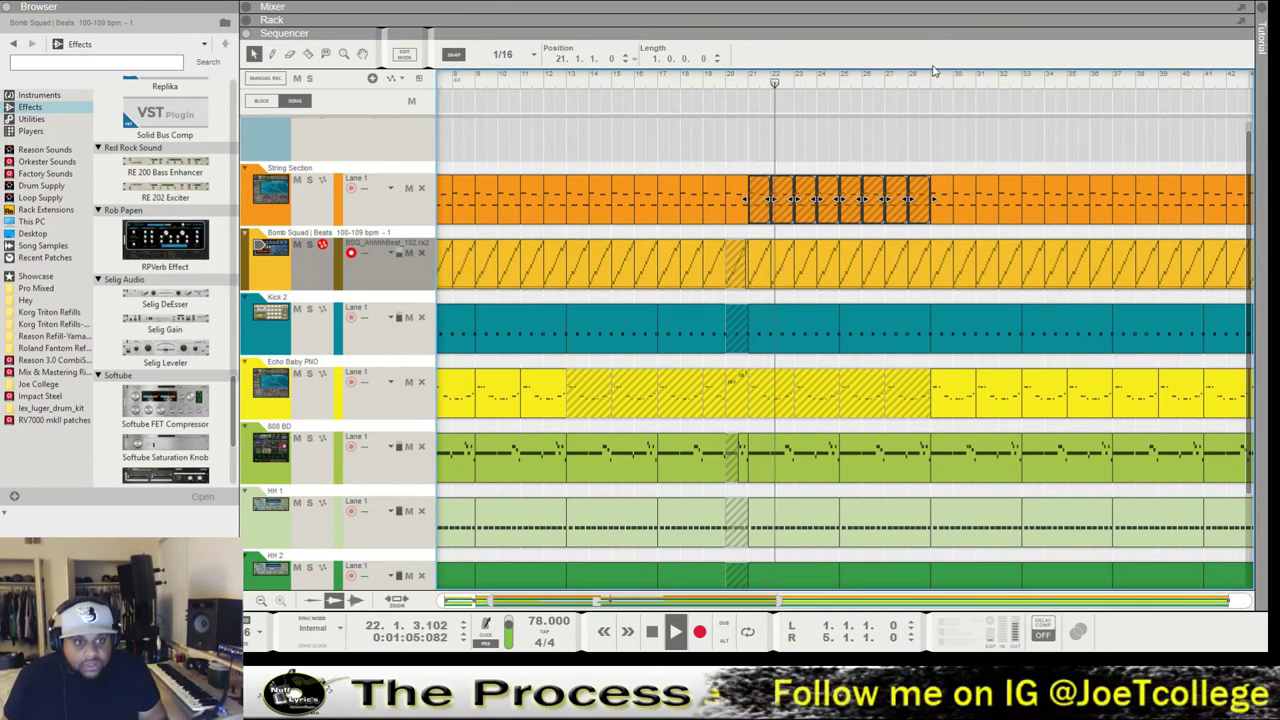
key(y)
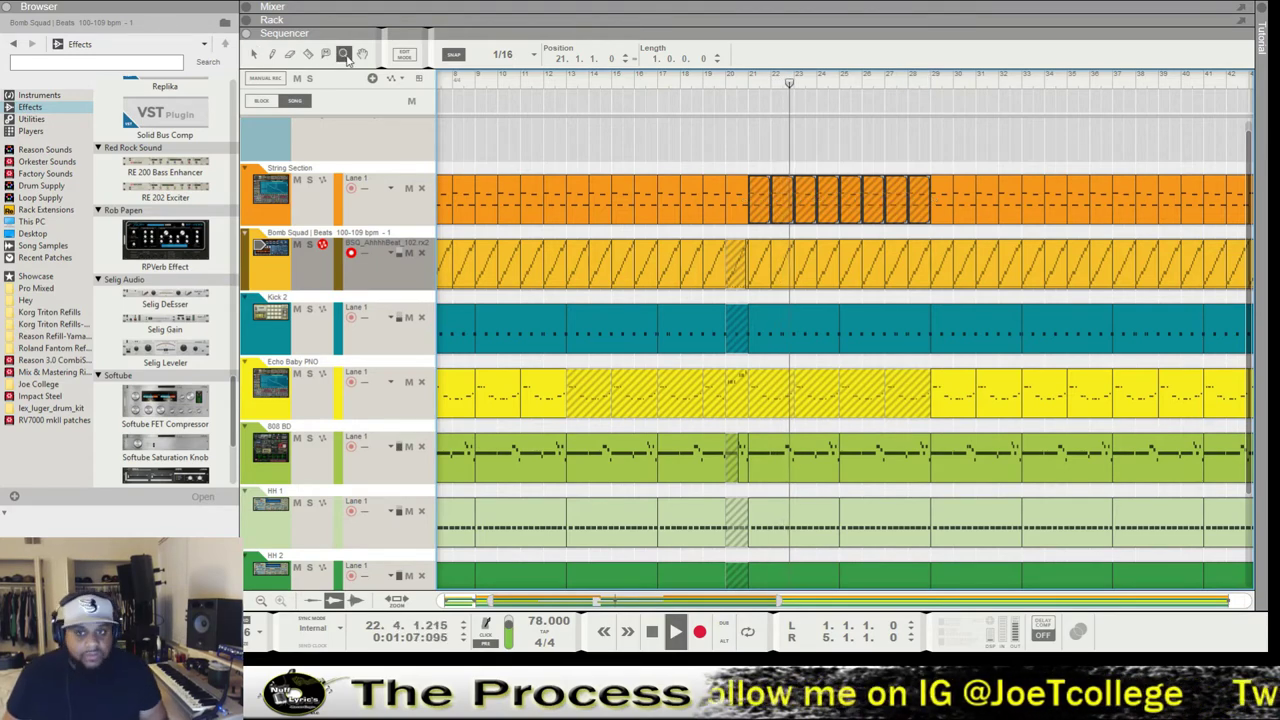
click(913, 240)
click(914, 250)
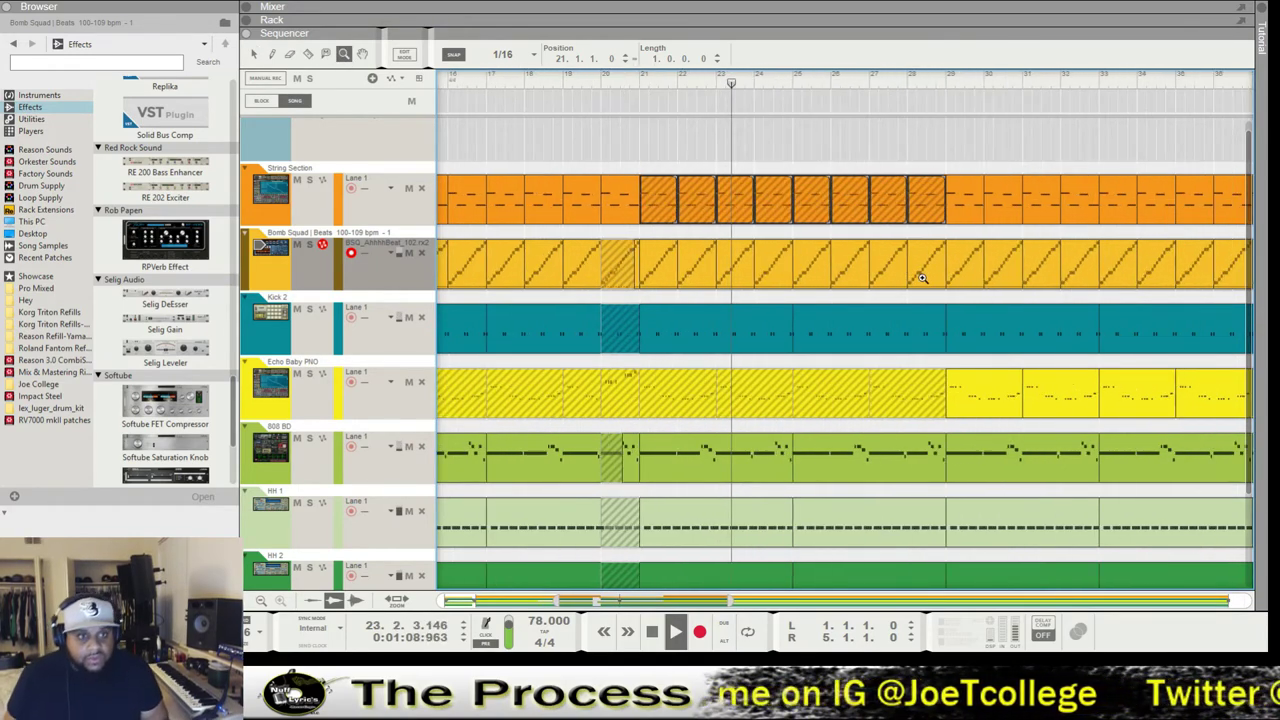
click(916, 262)
click(919, 277)
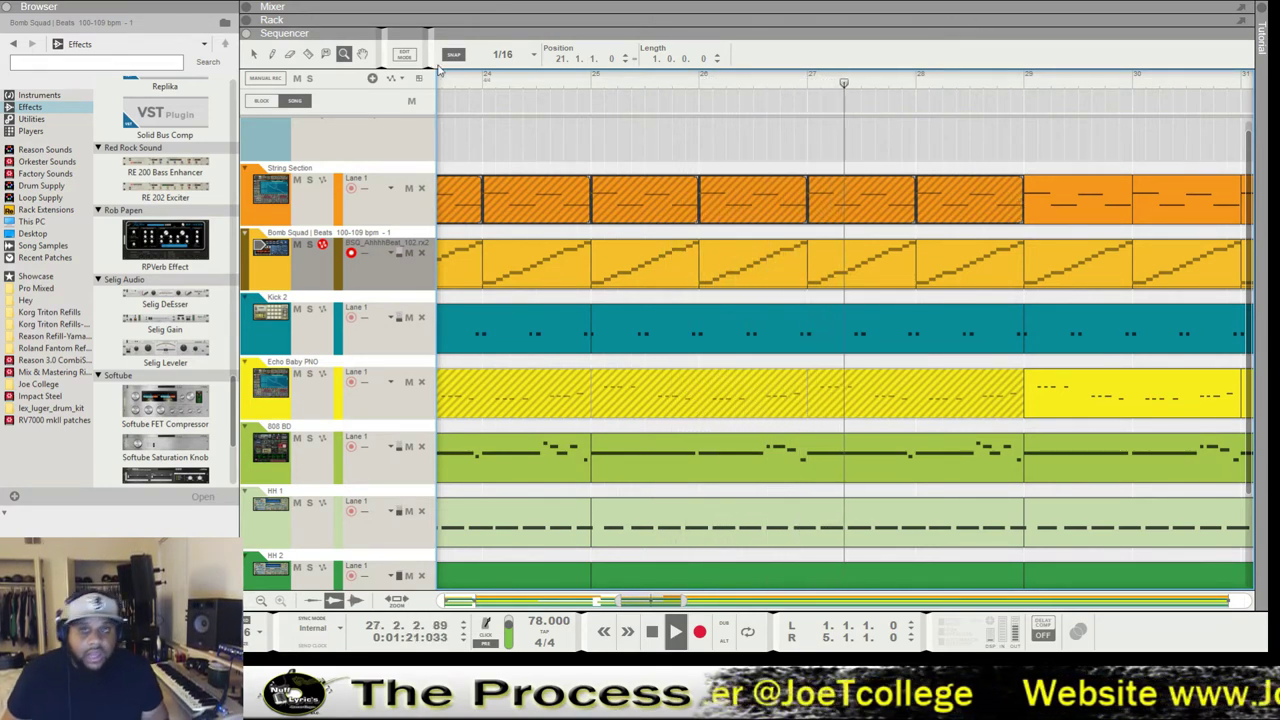
click(307, 55)
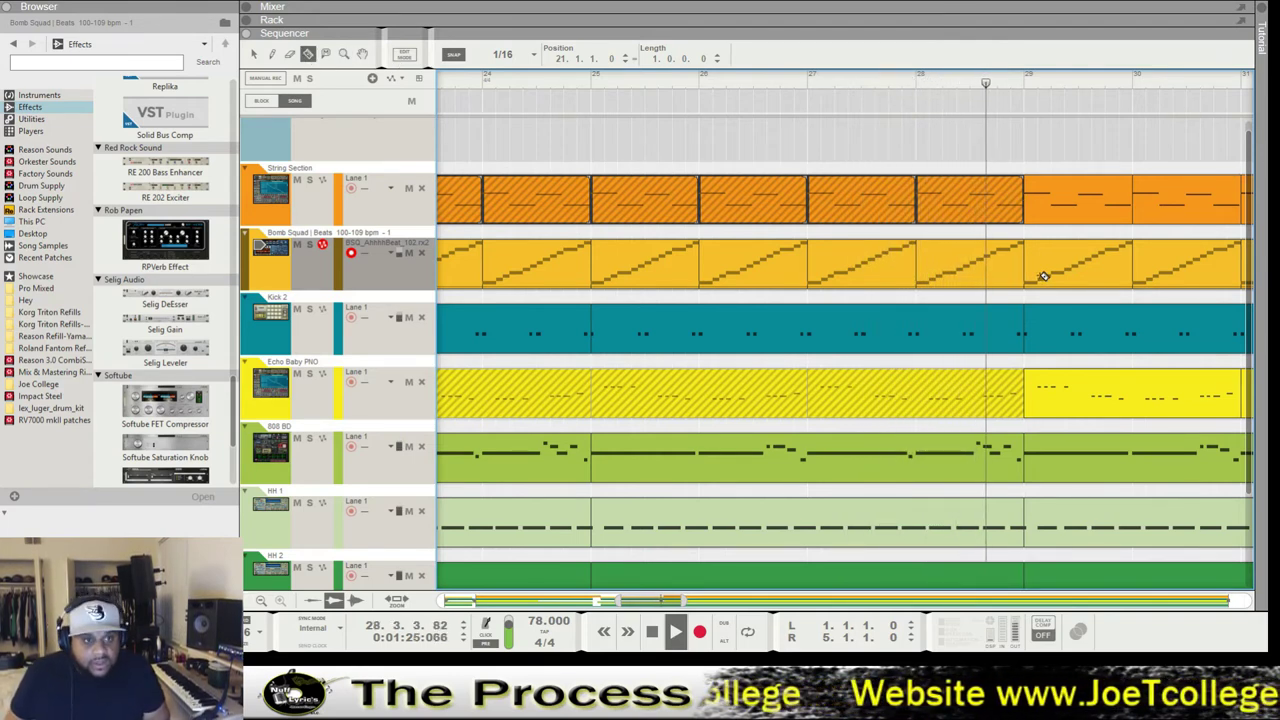
key(space)
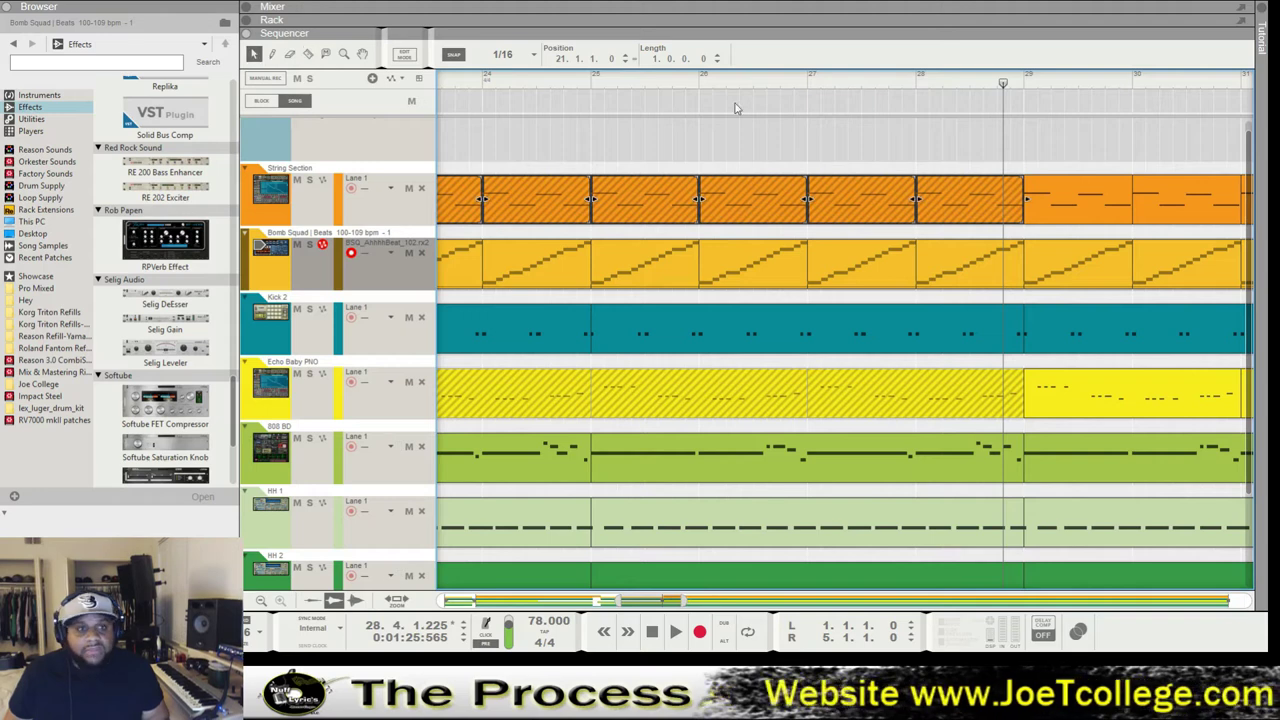
Place the song position at 28.3.1 and split the clips across the tracks there with the Razor tool.
mouse_move(1004, 84)
mouse_down()
mouse_move(952, 86)
mouse_move(972, 88)
mouse_up()
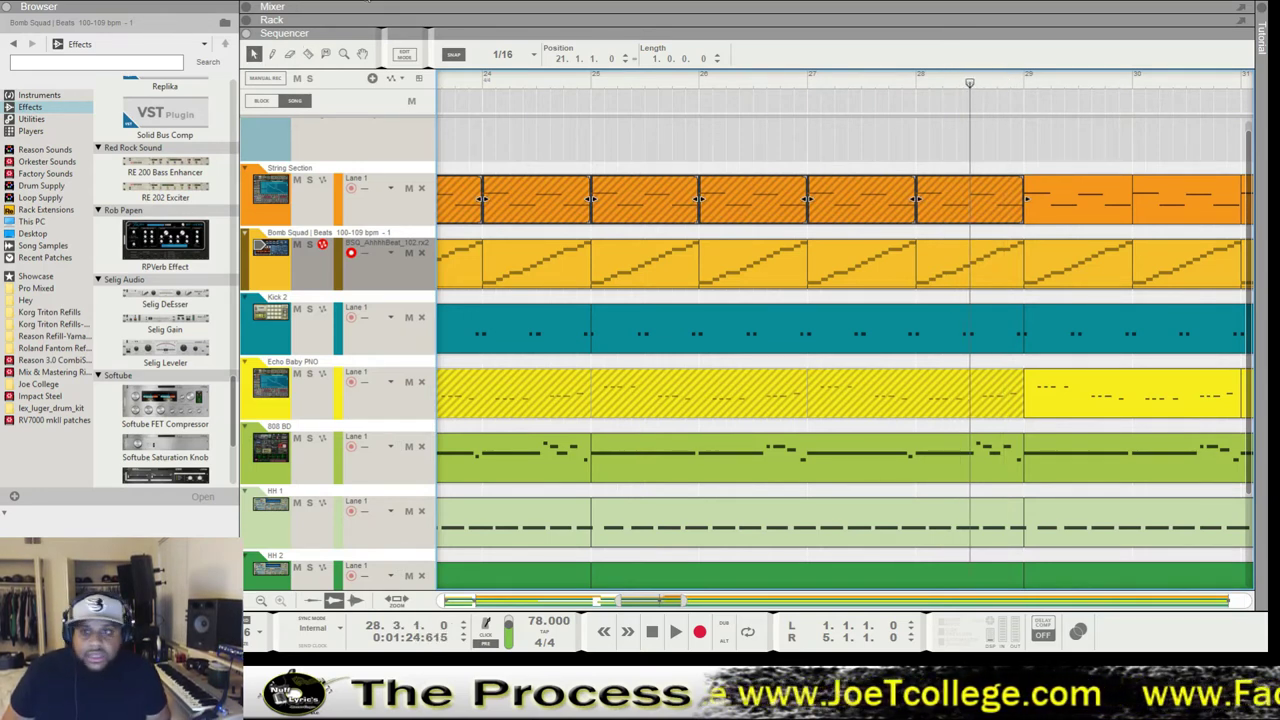
click(972, 83)
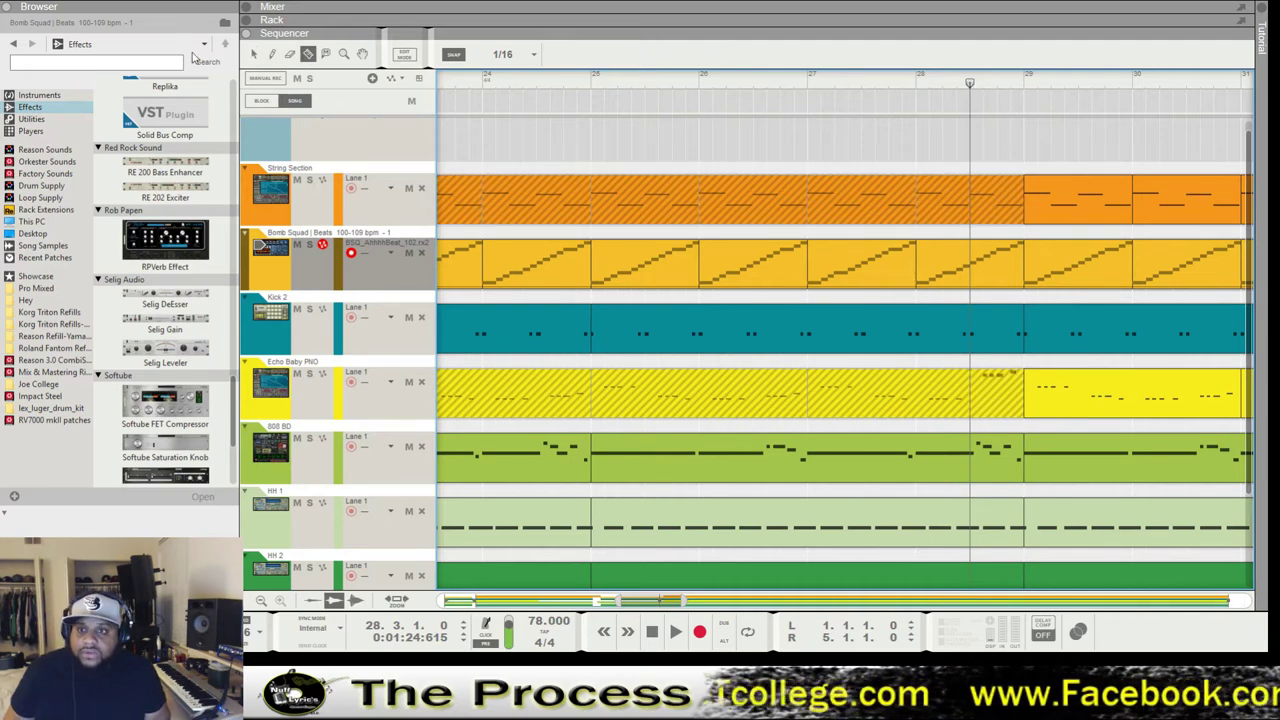
Delete the middle slice notes from the Bomb Squad Beats clip at 28.3.1, keeping its first and last two notes, and close the clip.
double_click(1000, 278)
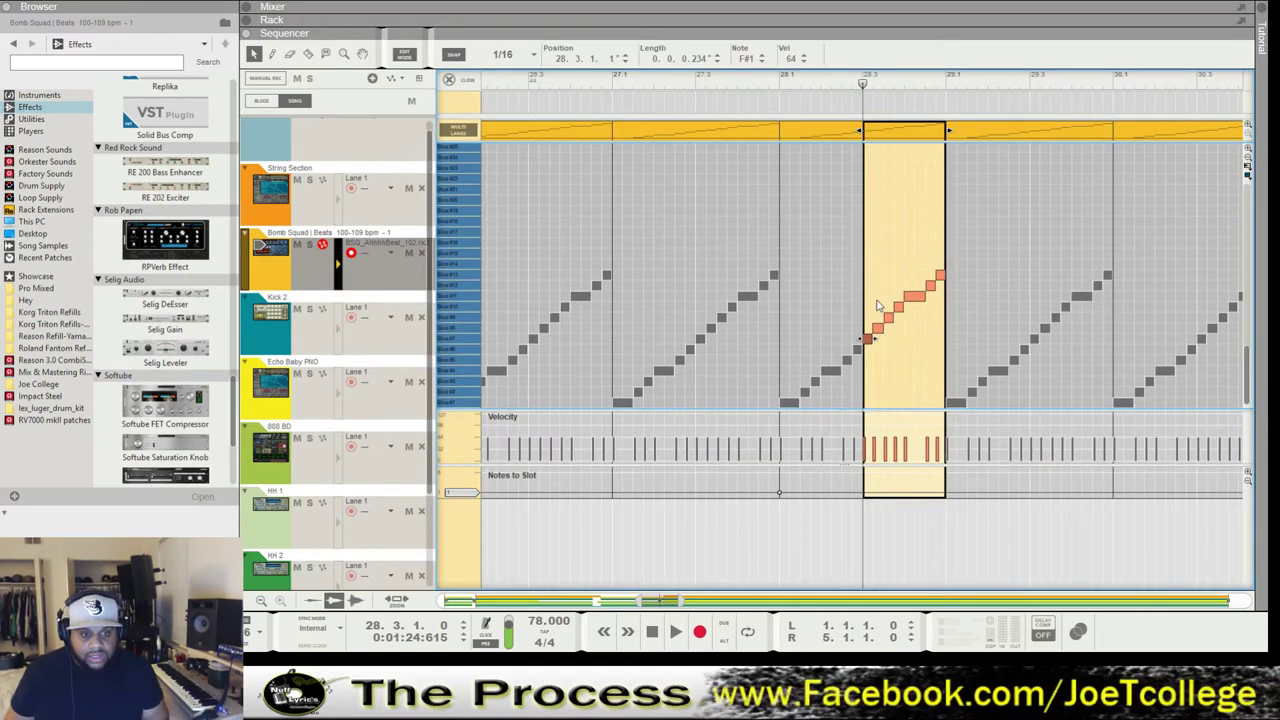
drag(877, 305, 927, 320)
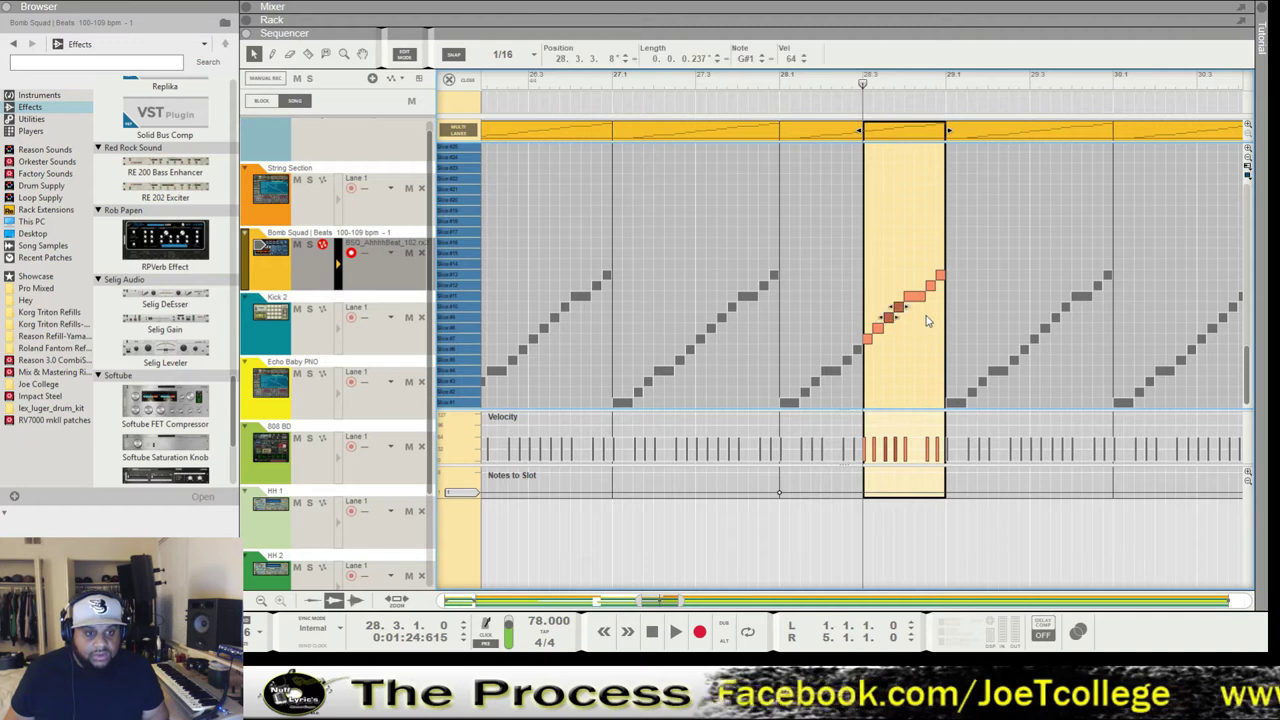
key(Delete)
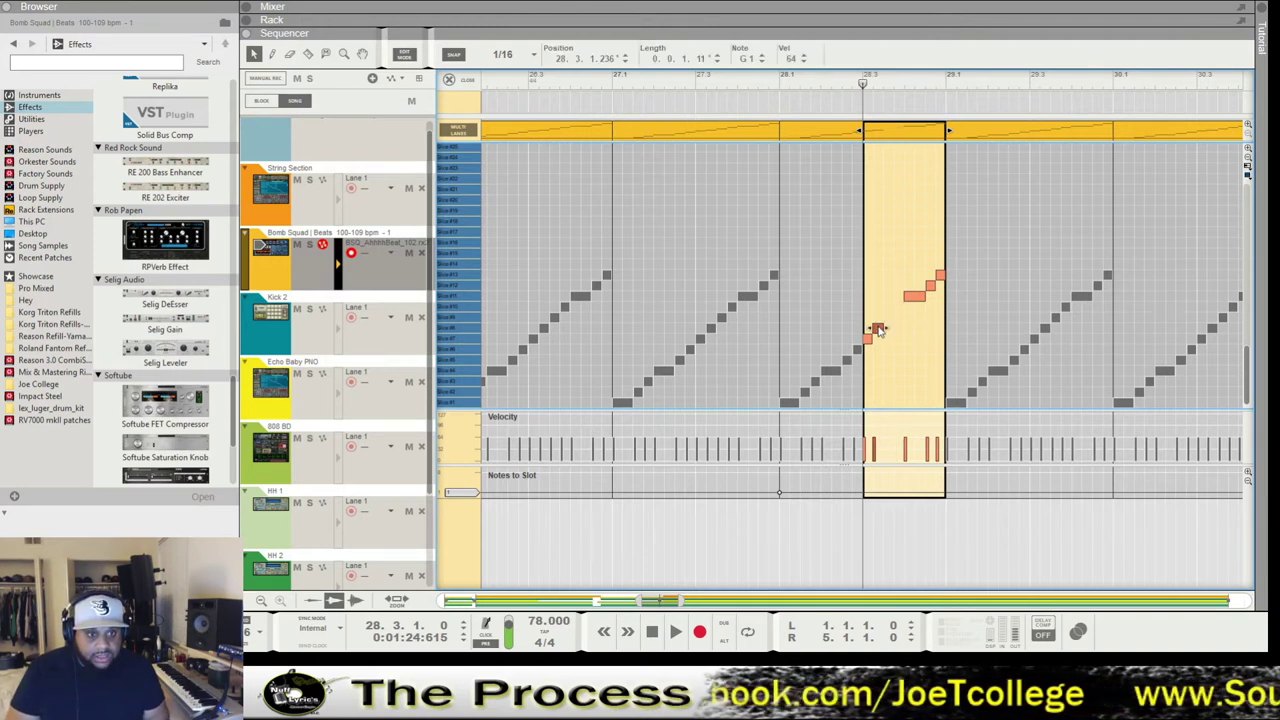
click(914, 297)
key(Delete)
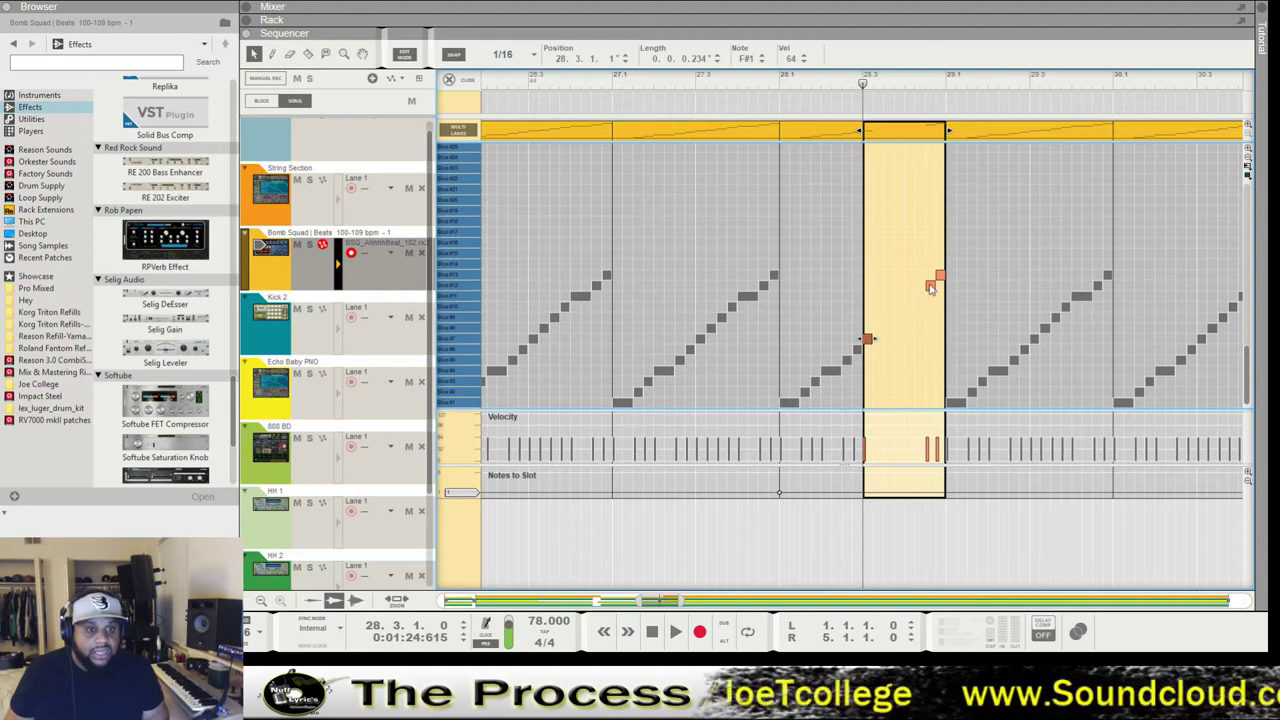
click(451, 79)
Mute the short HH 1 and HH 2 clips at 28.3.1 and play the transition from just before bar 27.
scroll(754, 330, down, 3)
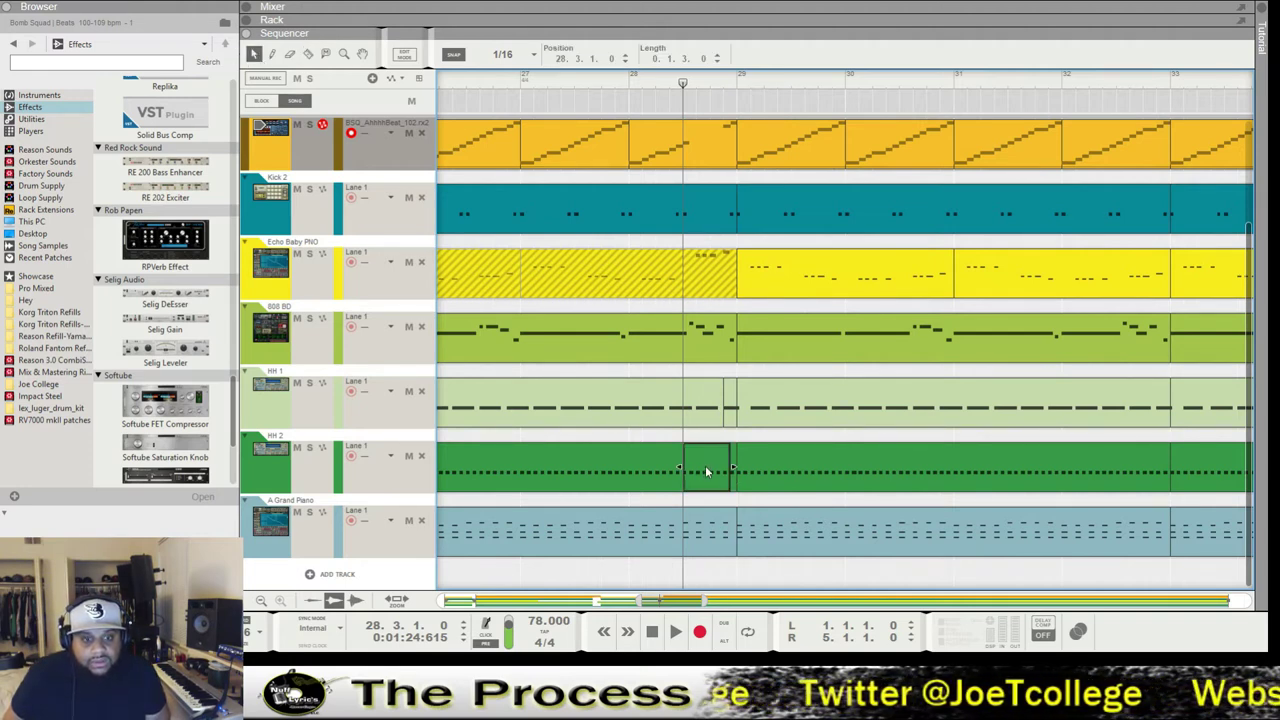
drag(703, 480, 702, 409)
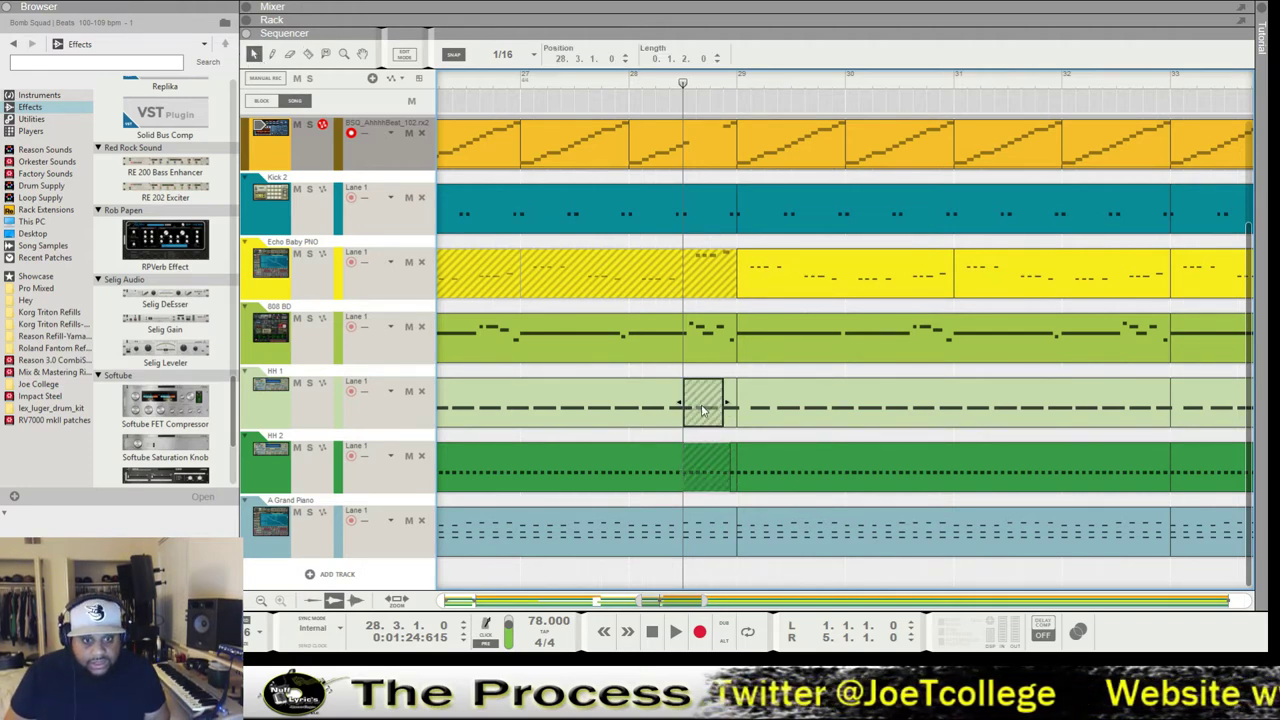
click(486, 88)
key(space)
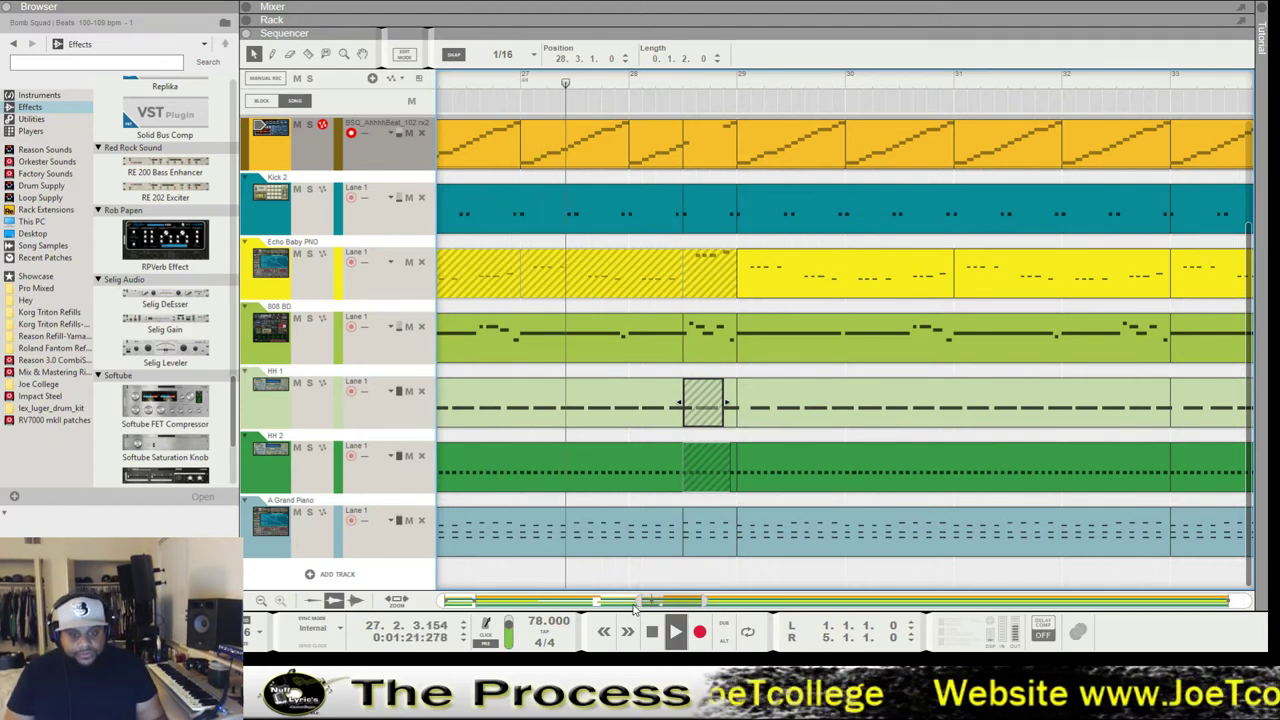
scroll(683, 596, down, 2)
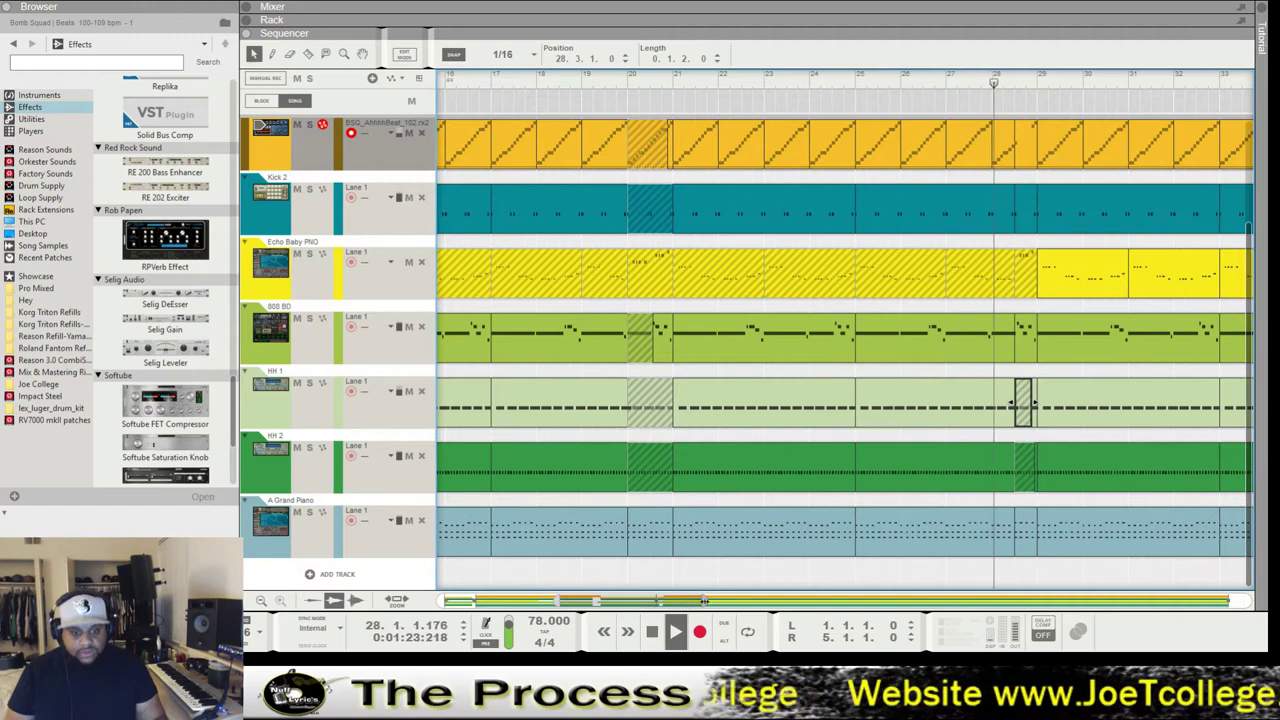
scroll(746, 602, down, 2)
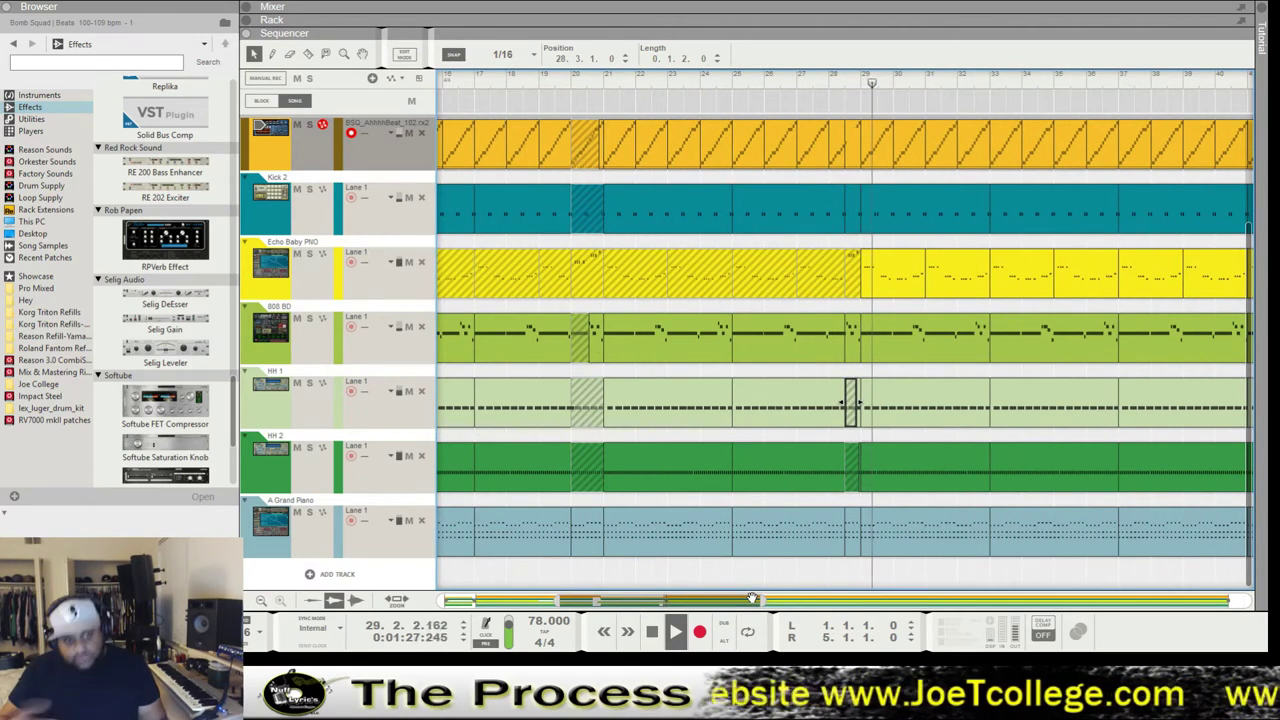
Mute the HH 1 and HH 2 clips in bars 33 to 36.
drag(723, 601, 766, 604)
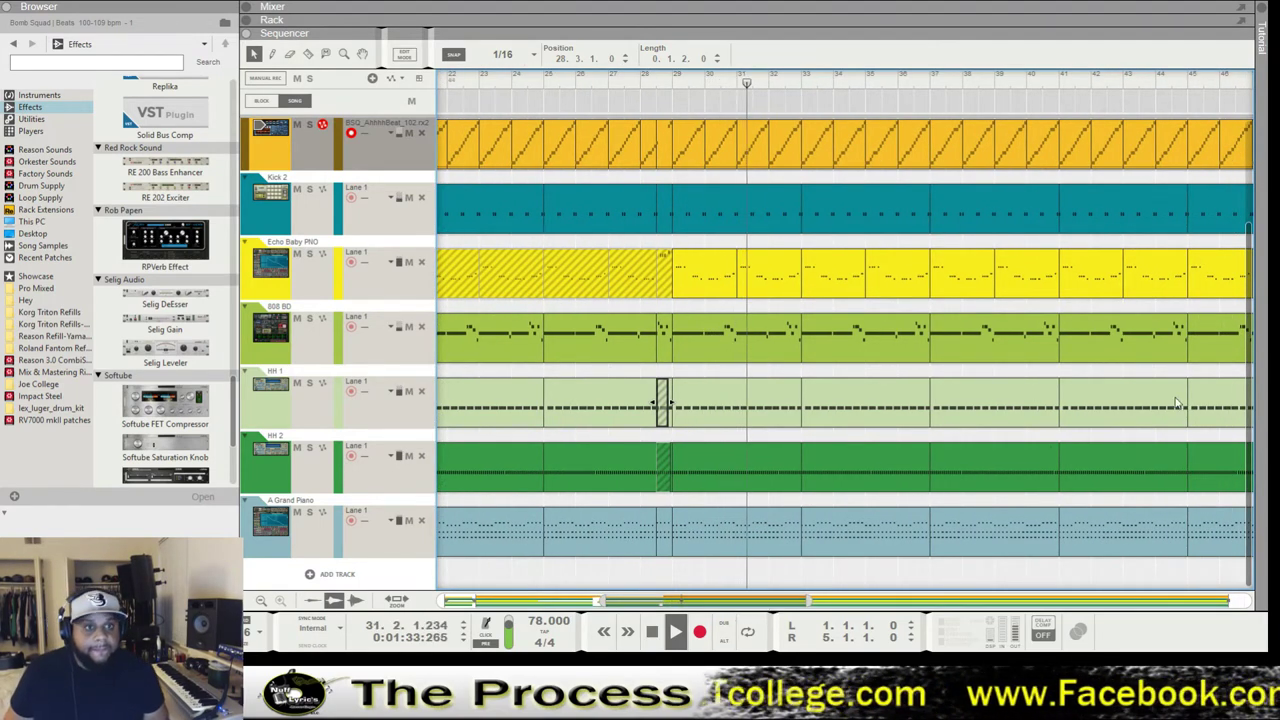
drag(766, 604, 800, 606)
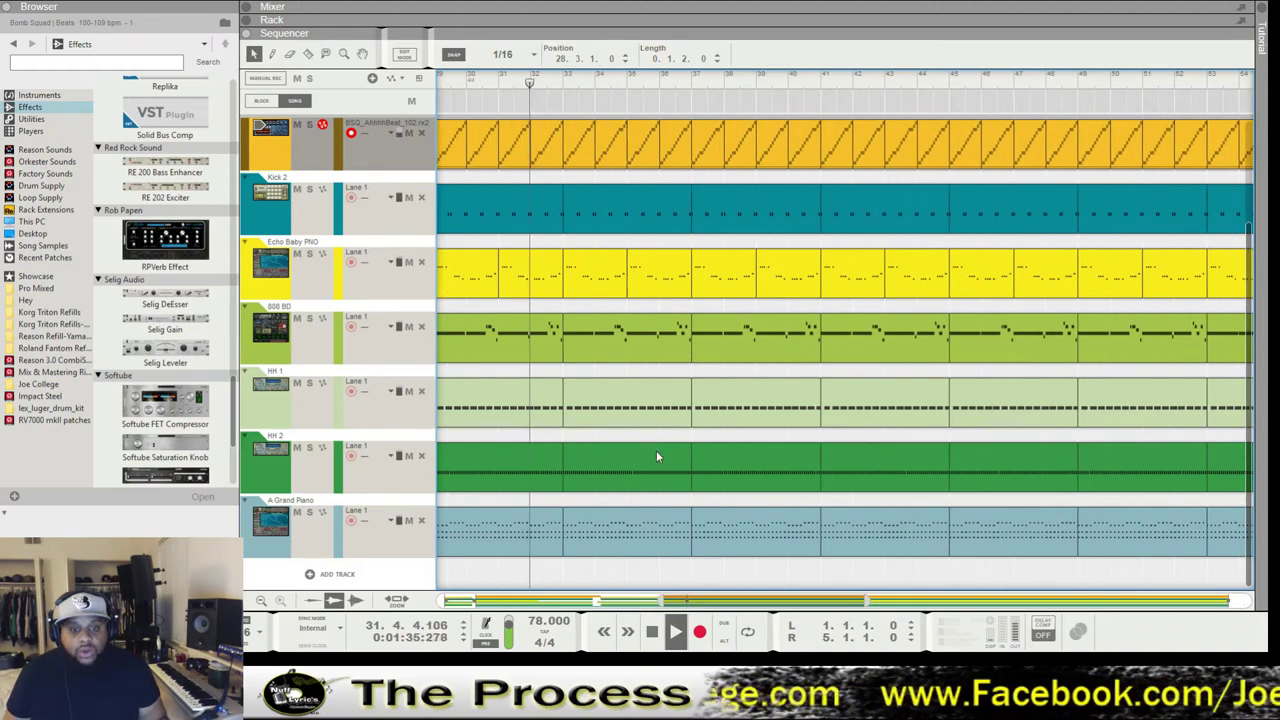
click(620, 409)
drag(619, 411, 618, 471)
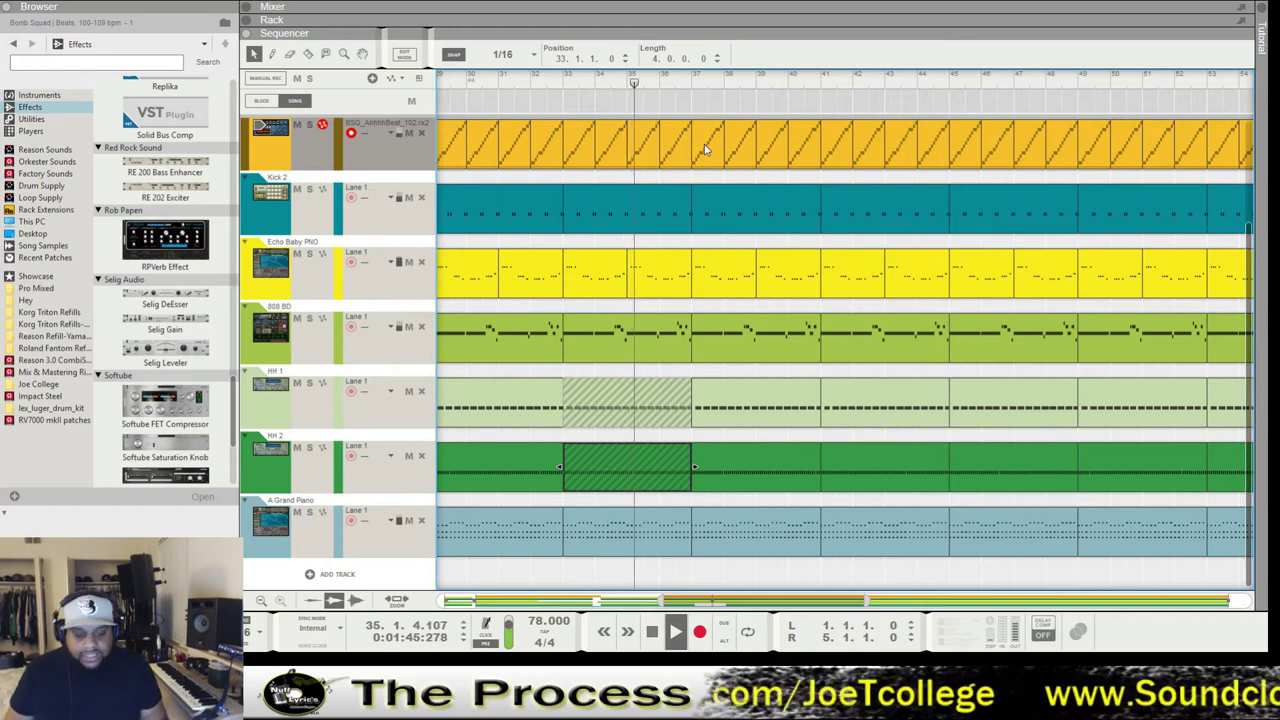
Mute the String Section clips in bars 37 to 52.
scroll(710, 150, up, 2)
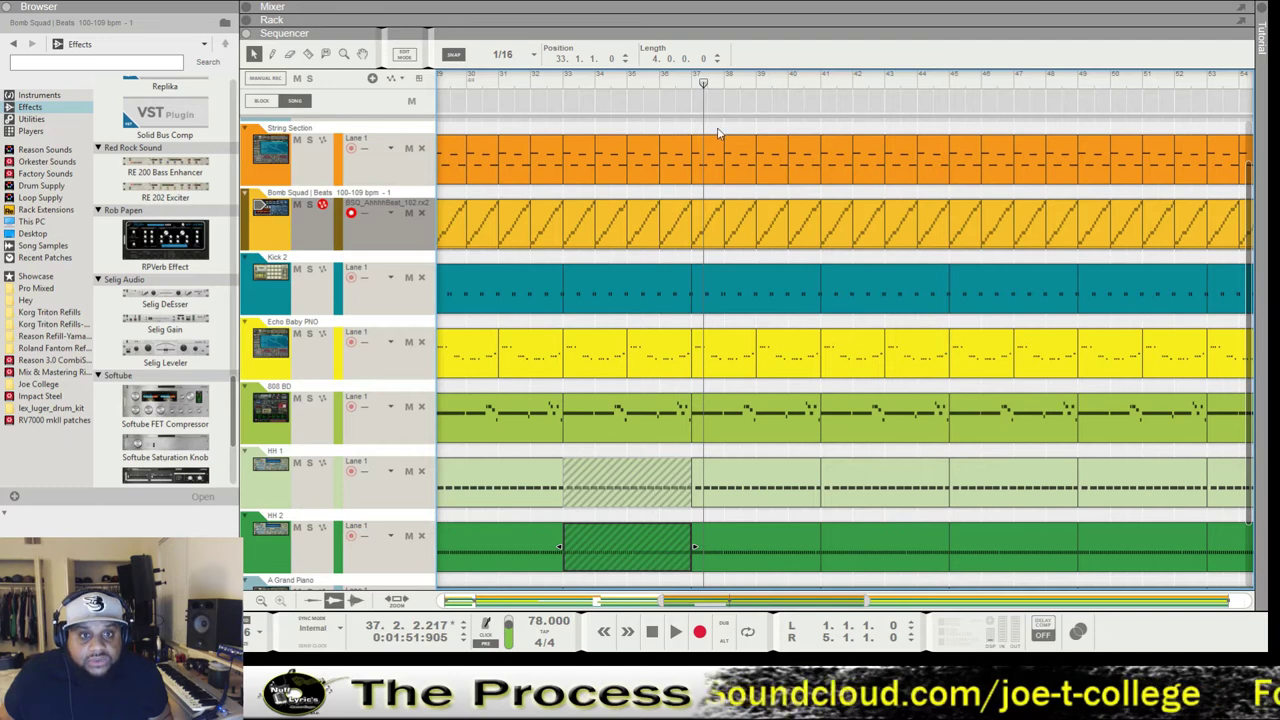
drag(717, 135, 752, 168)
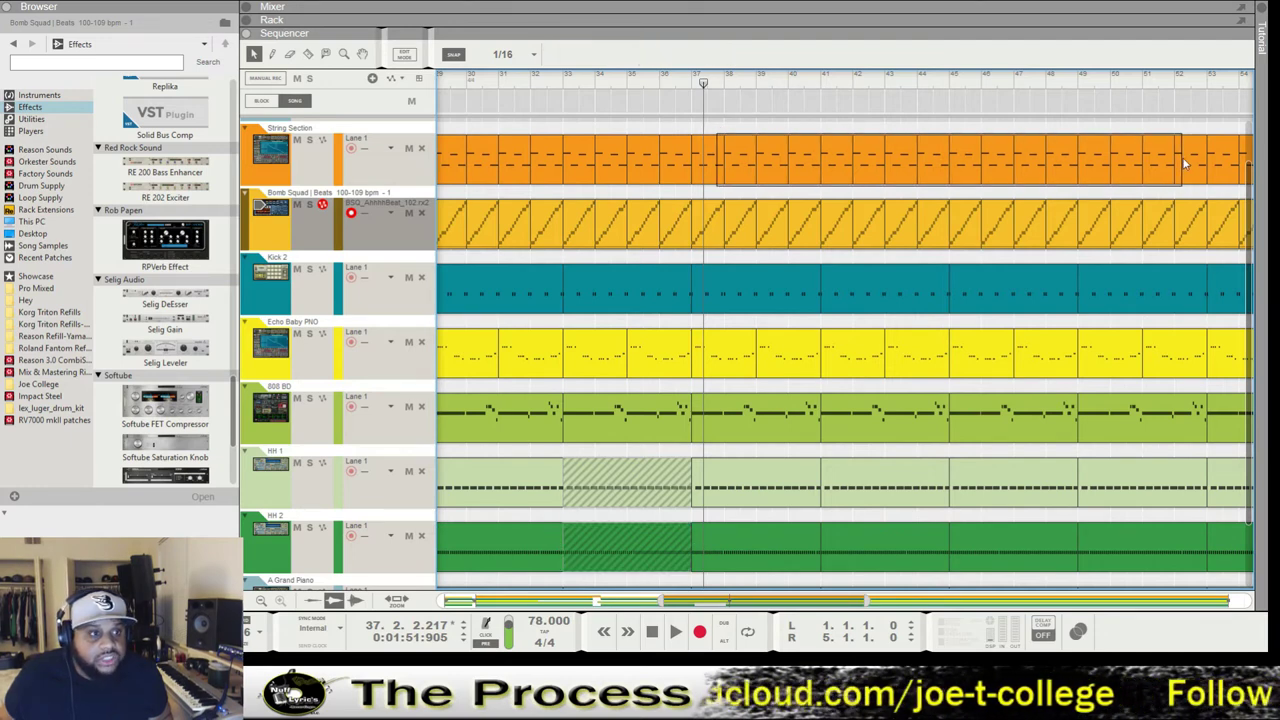
drag(1198, 162, 1200, 163)
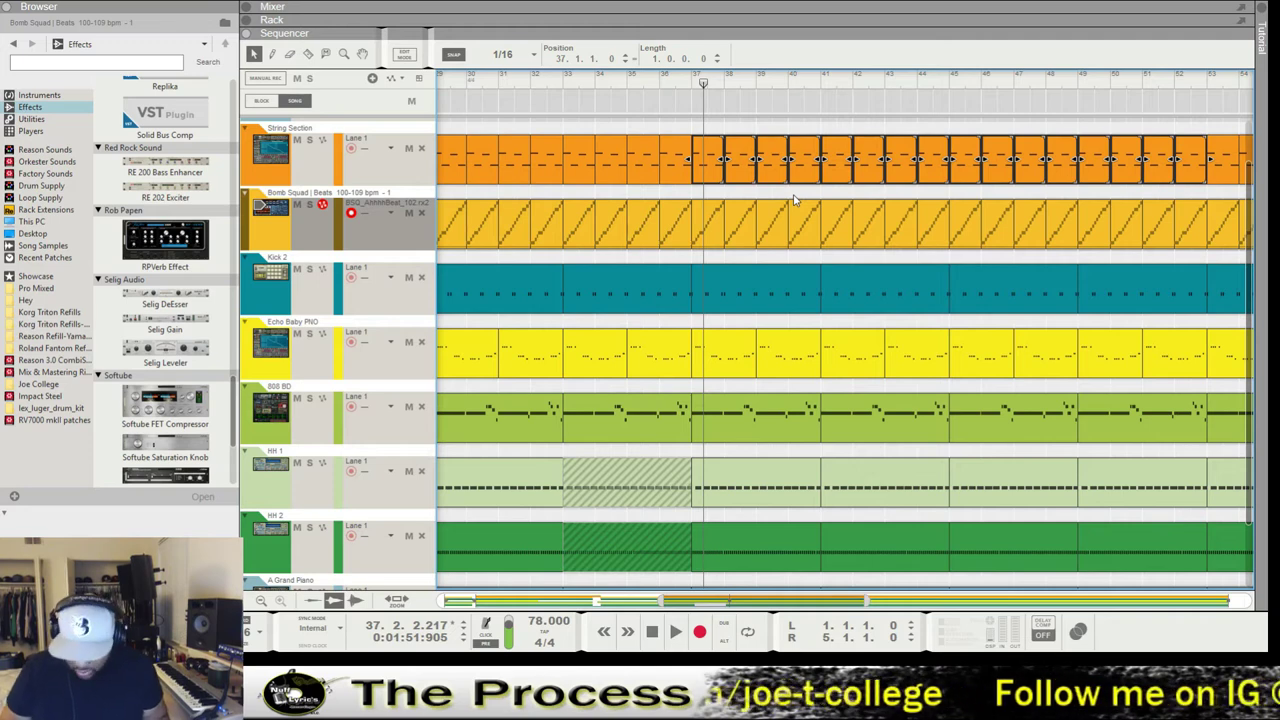
key(m)
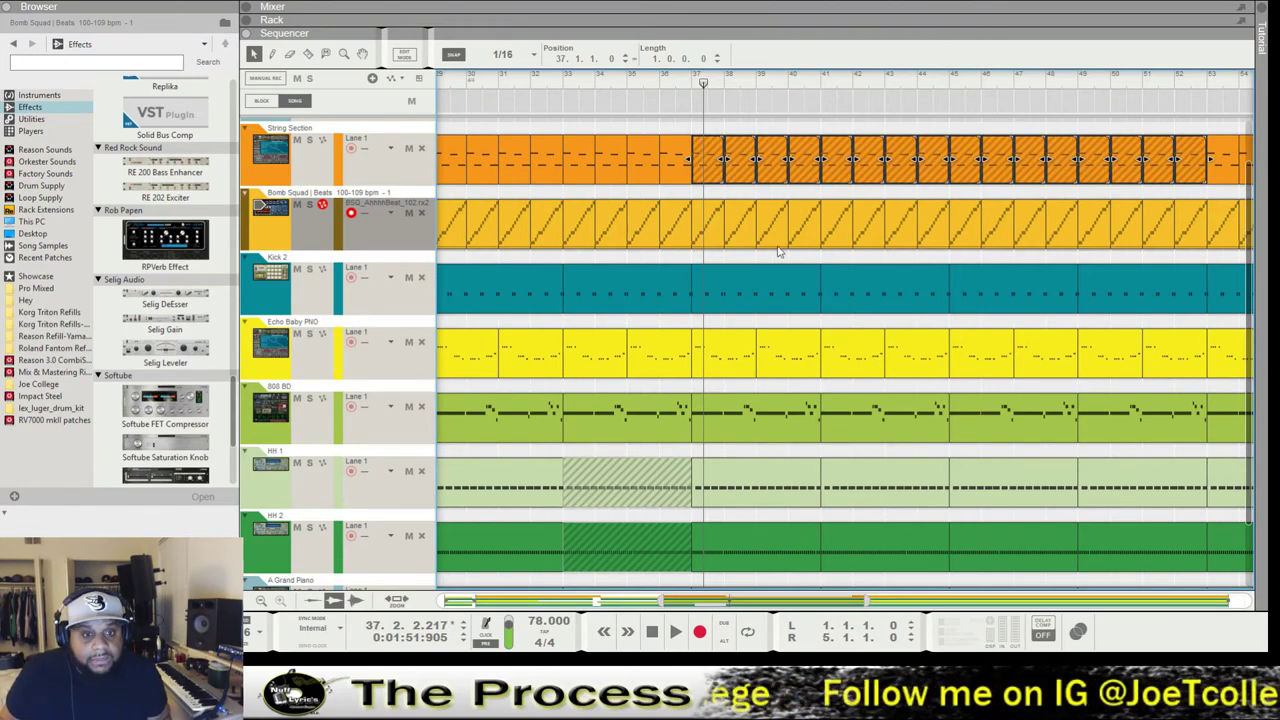
Mute the Echo Baby PNO clips in bars 37 to 44.
click(728, 340)
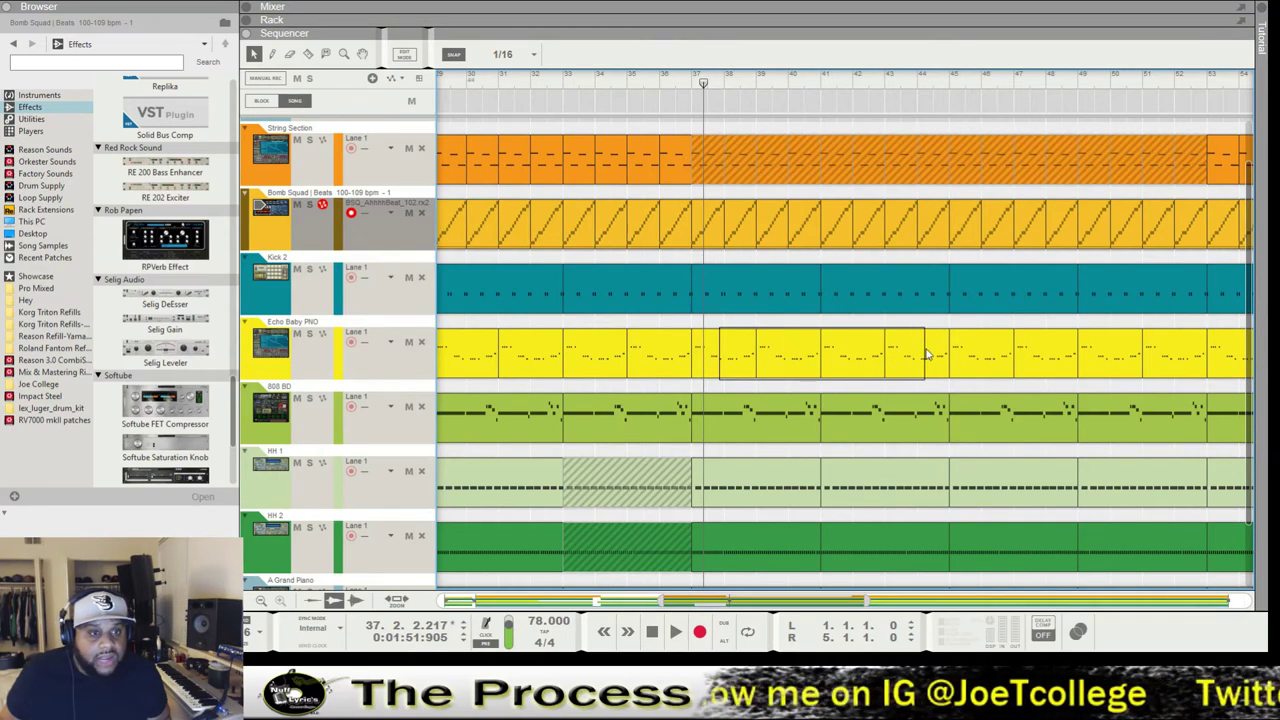
drag(935, 355, 930, 360)
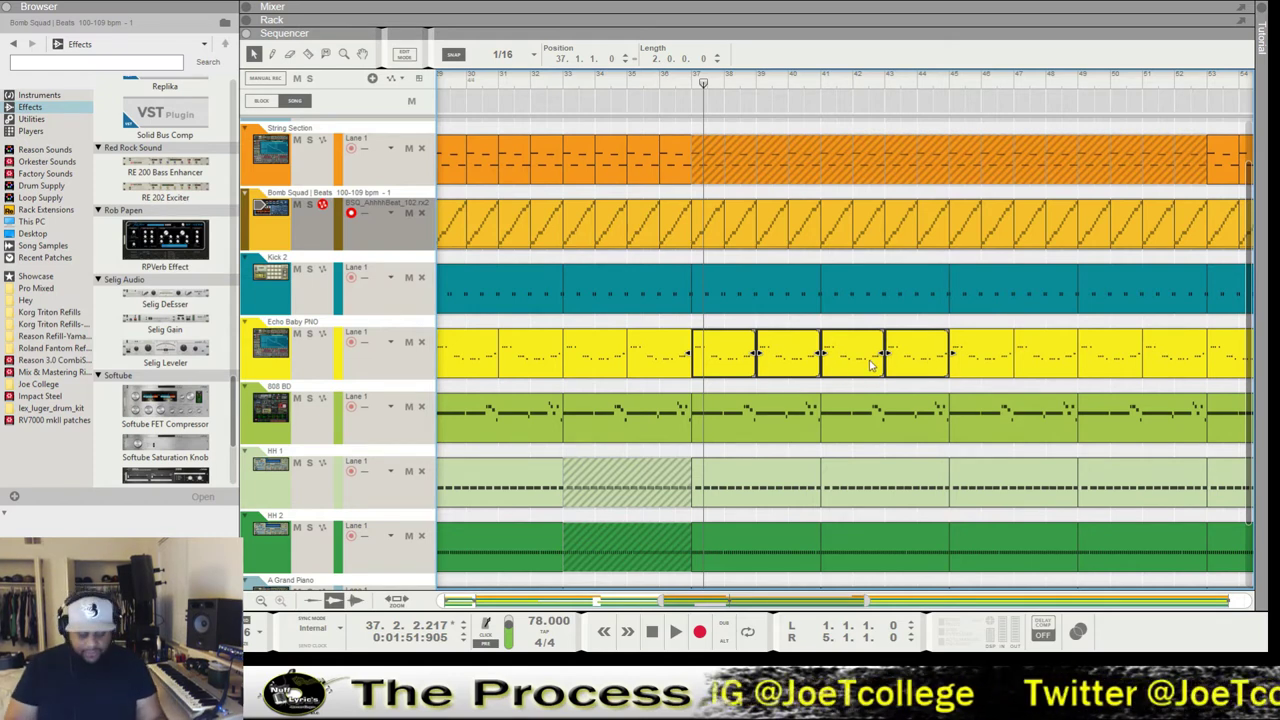
key(m)
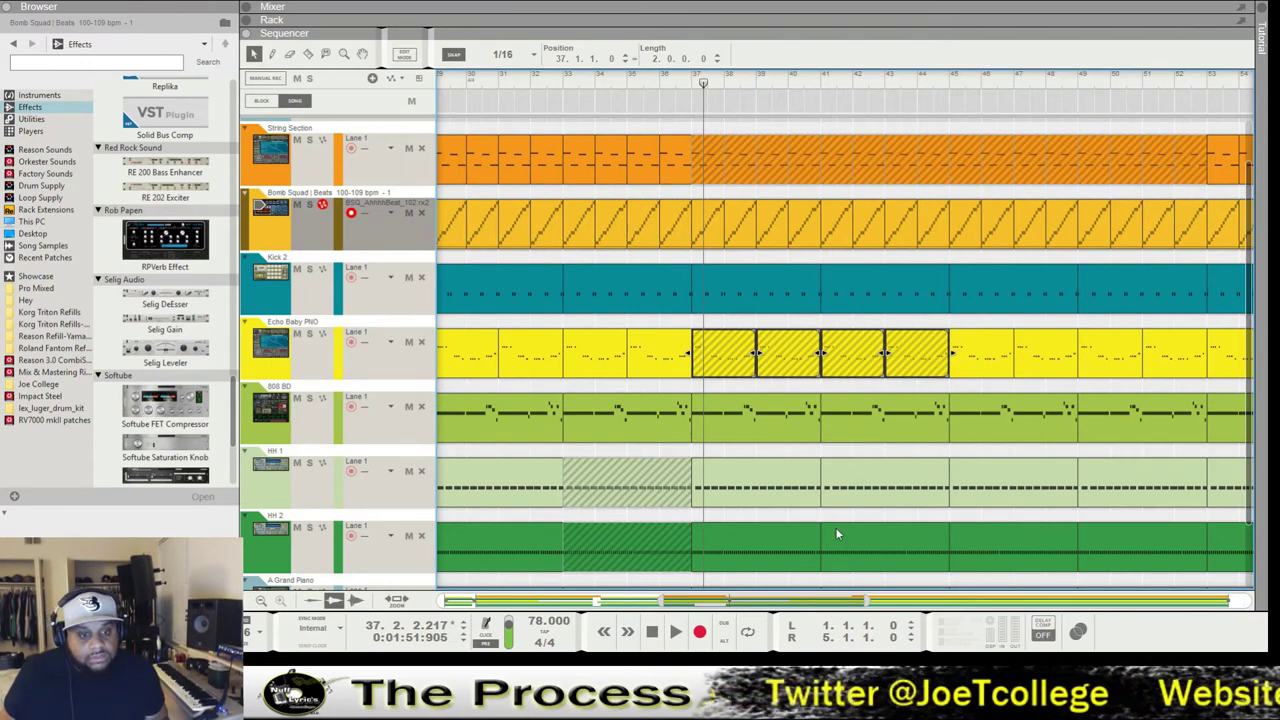
Play the arrangement from bar 33 to hear the muted hi-hat section.
click(643, 127)
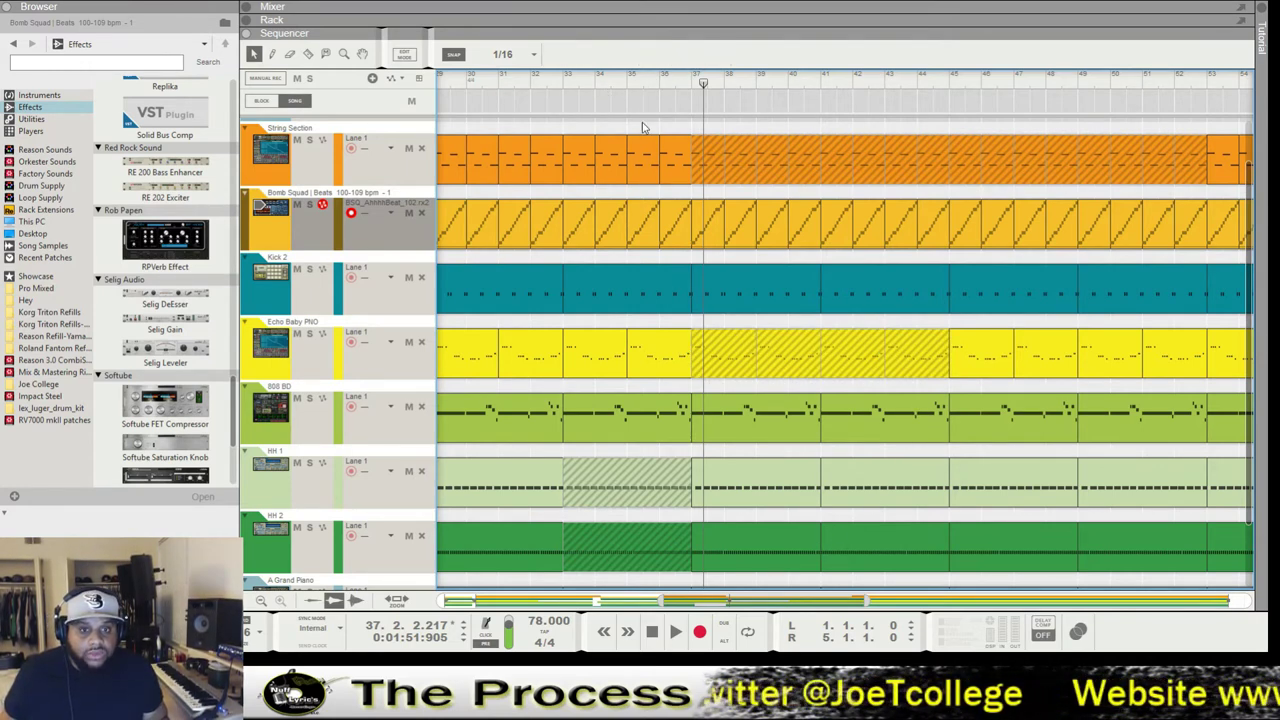
click(568, 92)
click(675, 631)
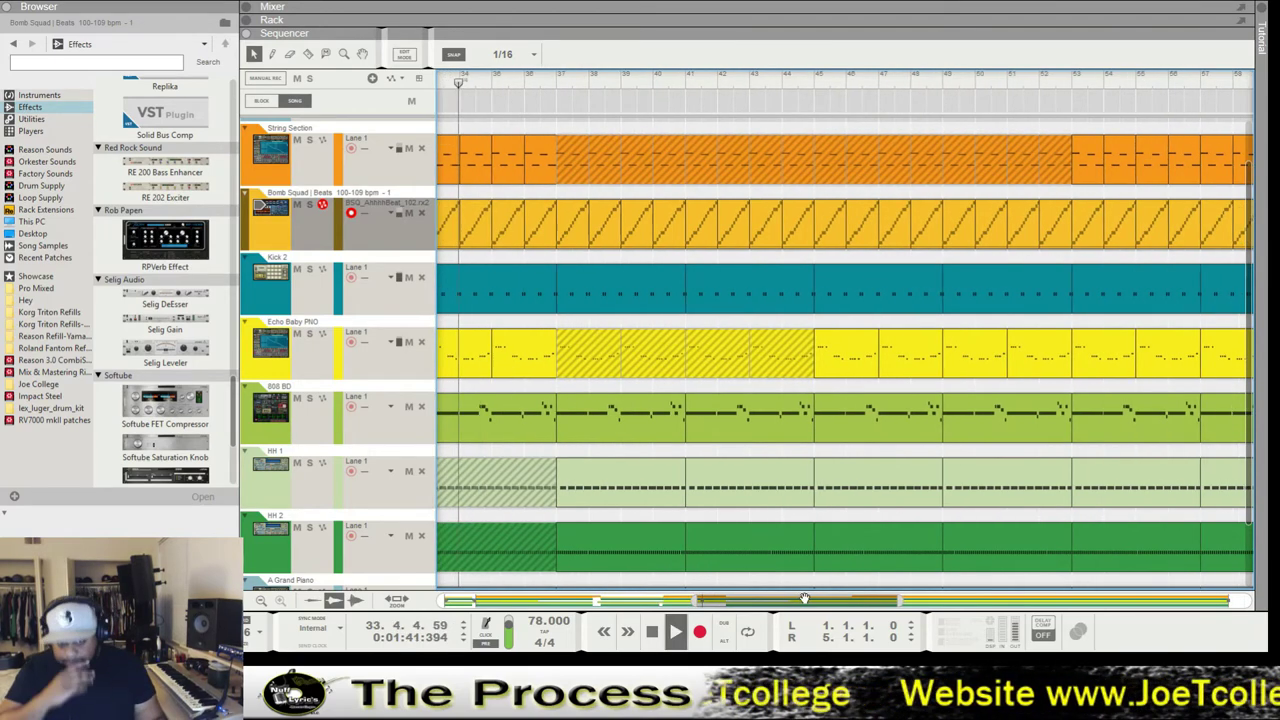
Split the muted HH 1 and HH 2 clips at 36.3.3 with the Razor tool.
key(y)
click(551, 512)
click(551, 512)
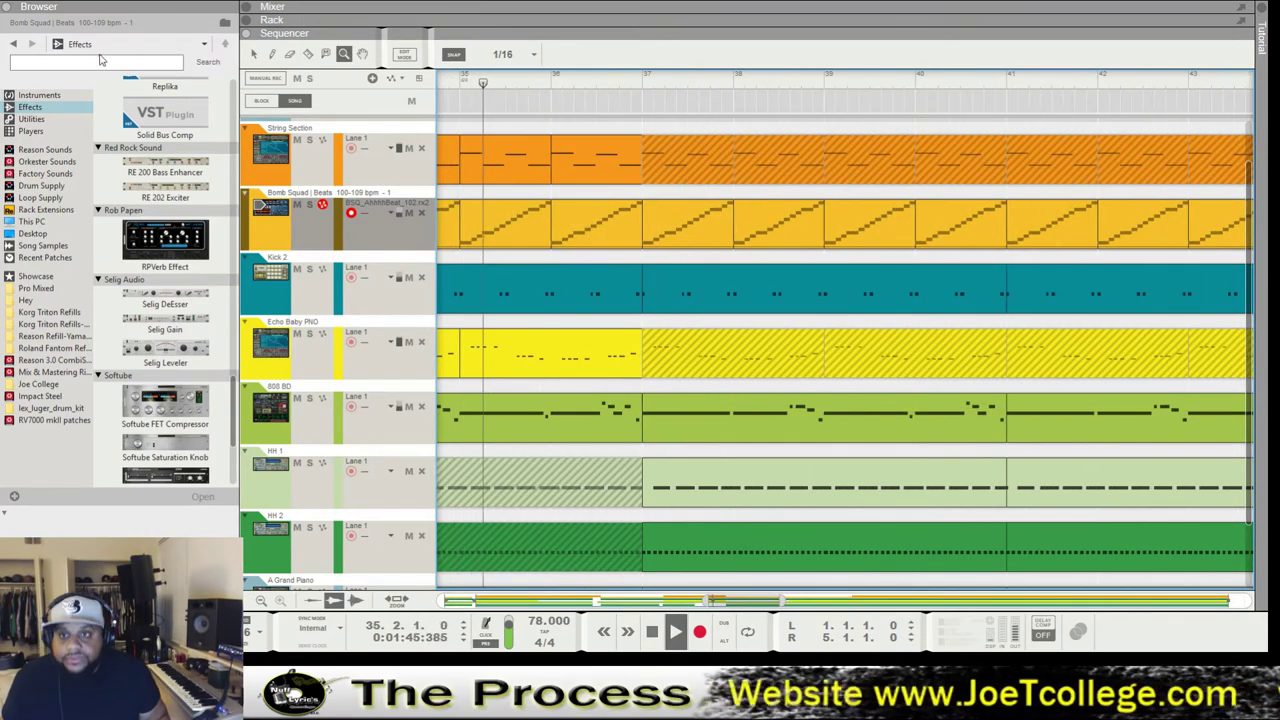
click(311, 54)
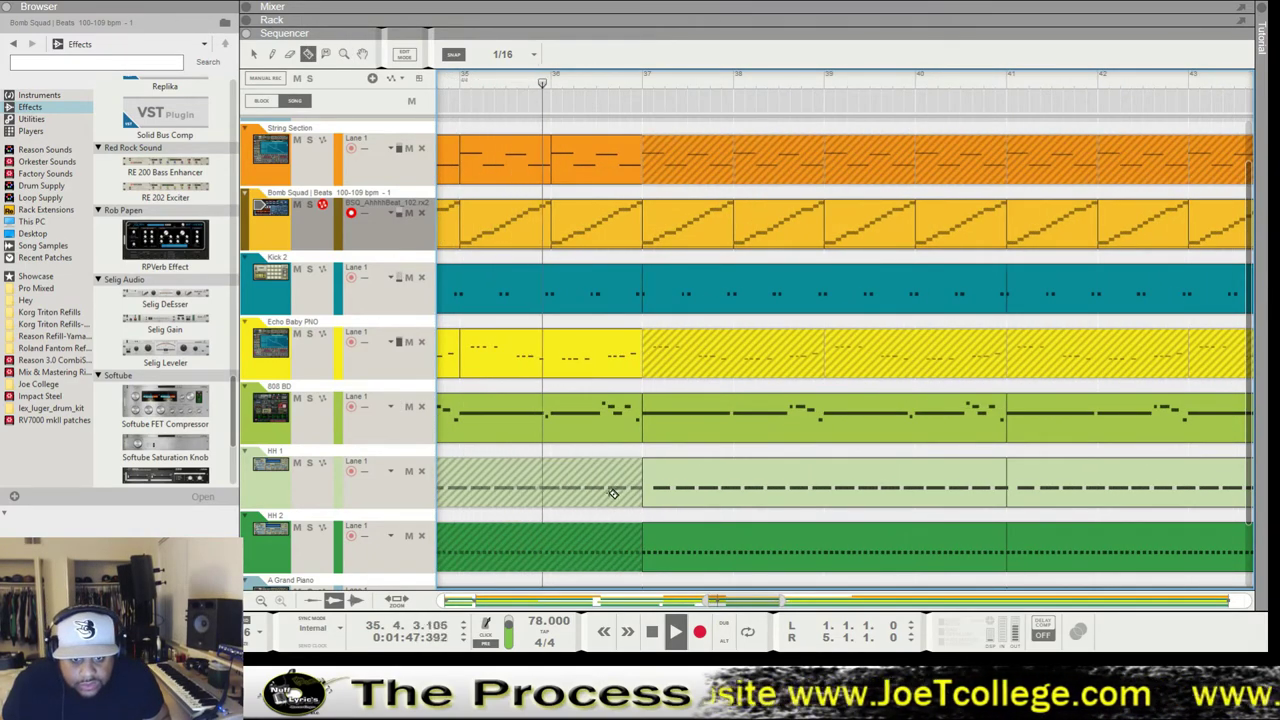
click(609, 556)
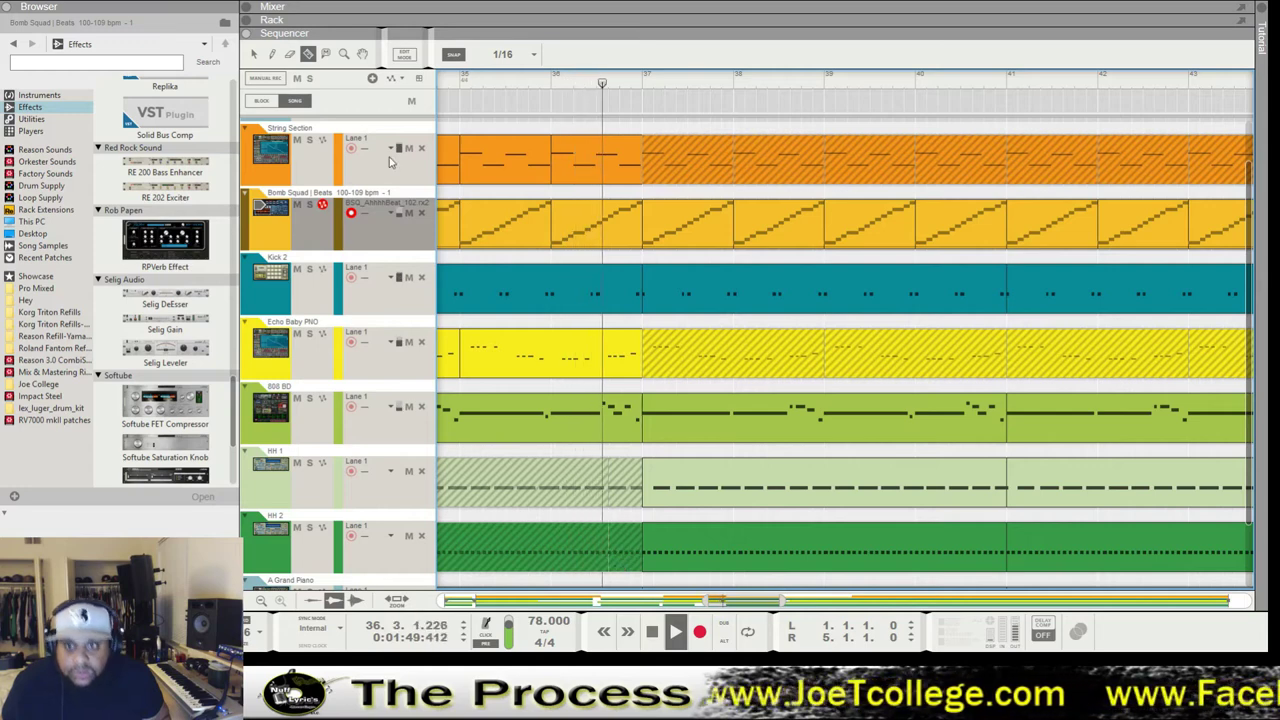
Unmute the short HH 1 and HH 2 pieces between 36.3.3 and bar 37.
click(254, 55)
click(628, 492)
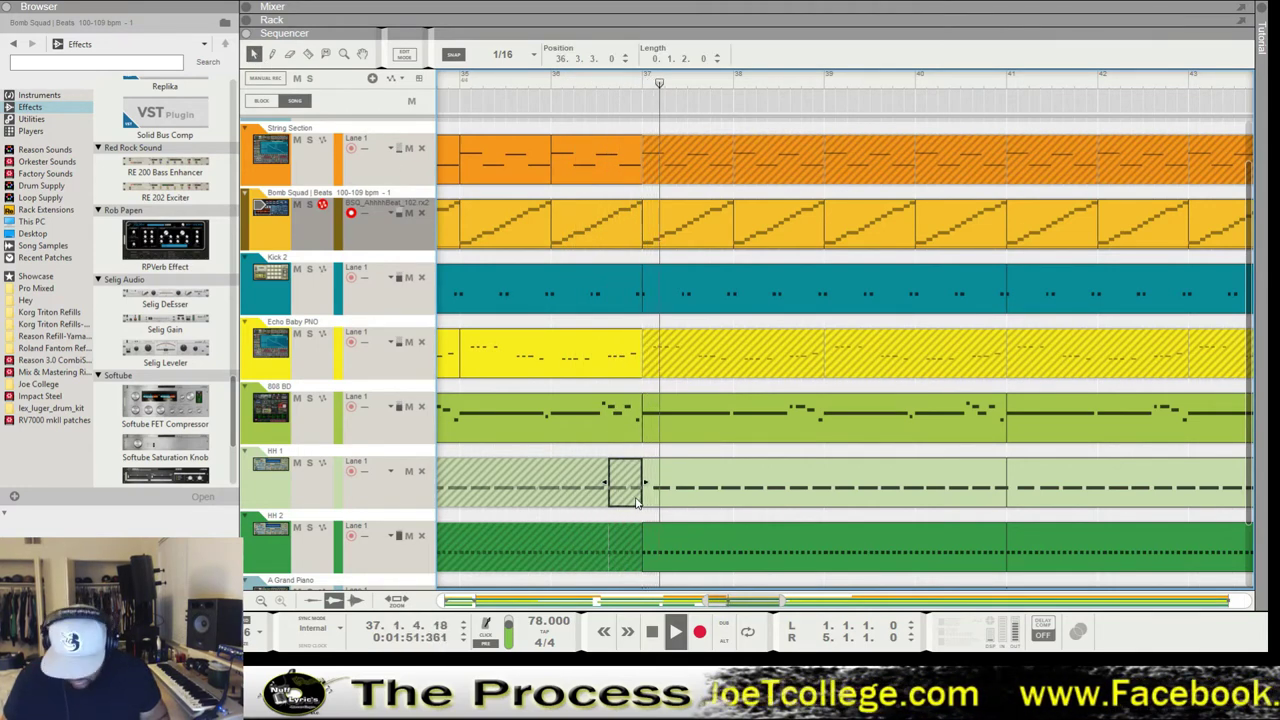
click(622, 545)
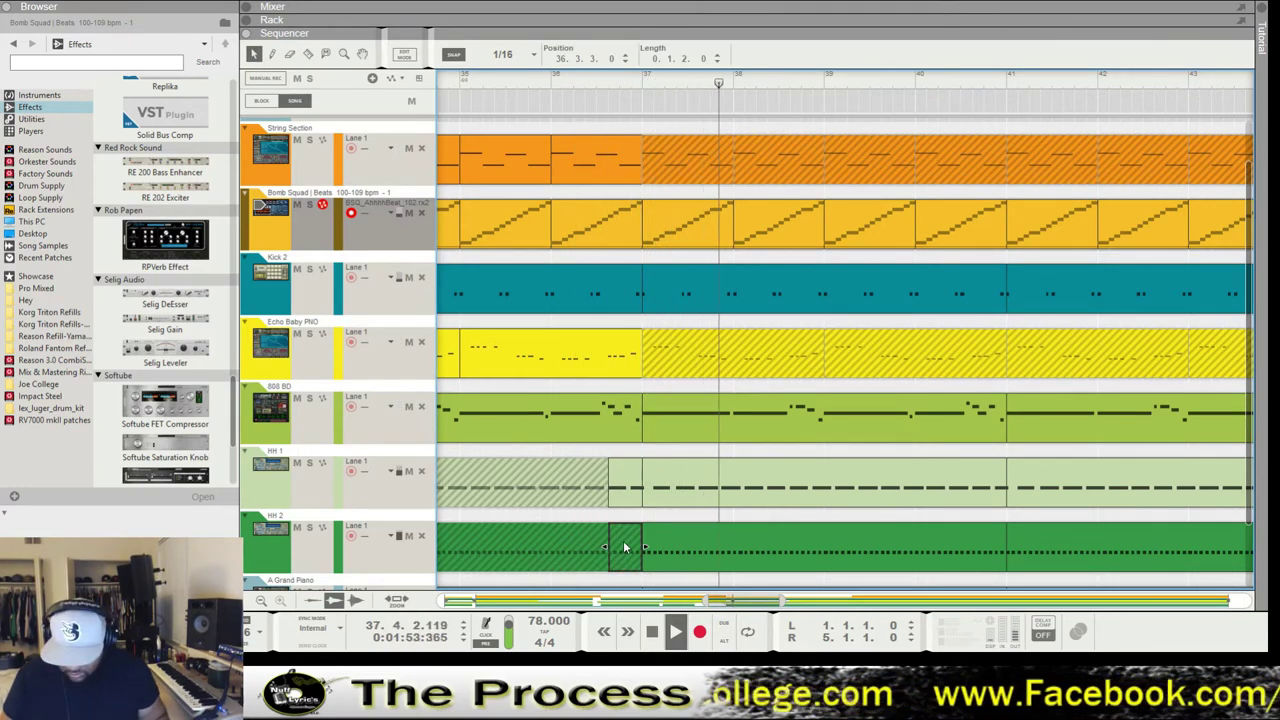
Play the arrangement from bar 35 through the hi-hat pickup and stop in bar 44.
click(463, 78)
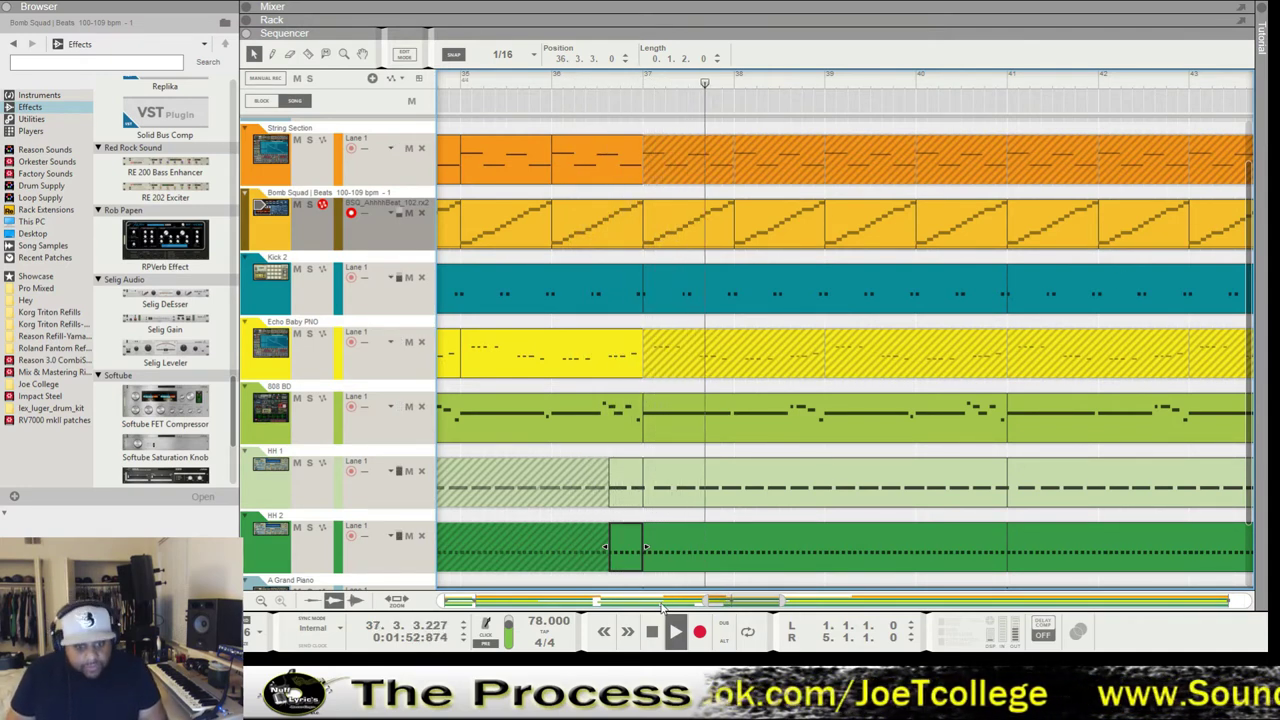
drag(776, 601, 796, 601)
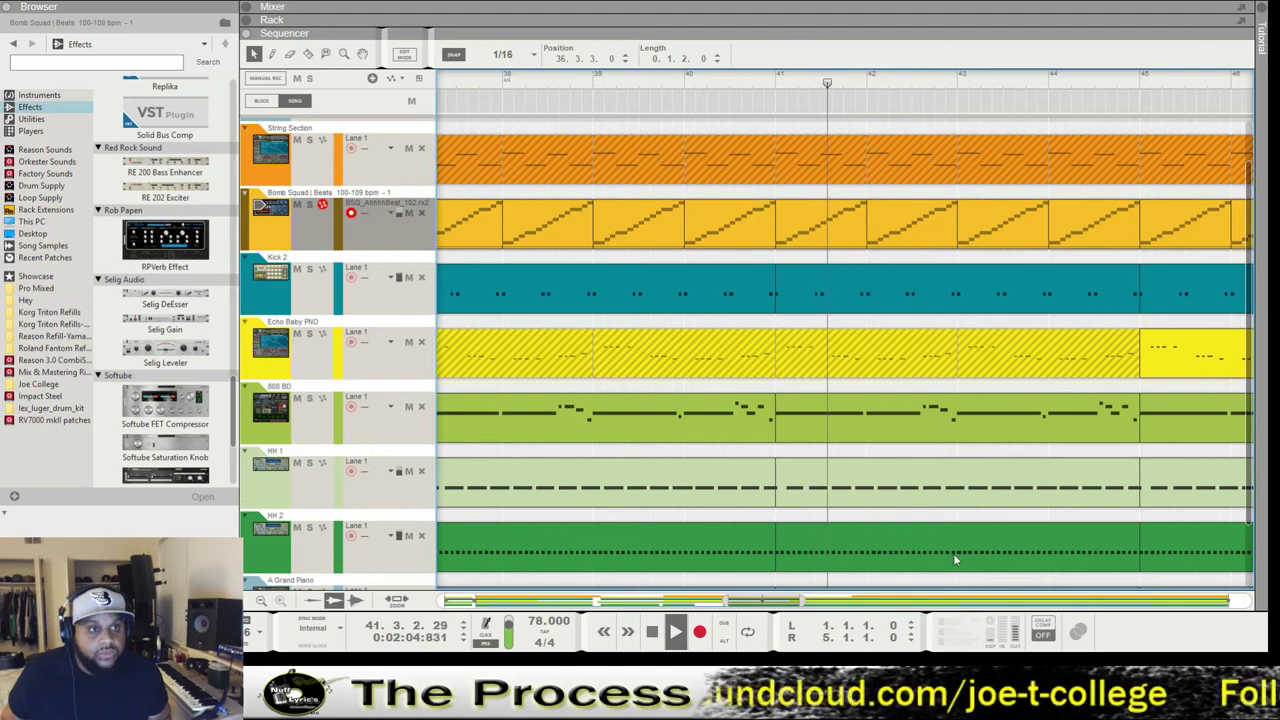
drag(743, 597, 768, 597)
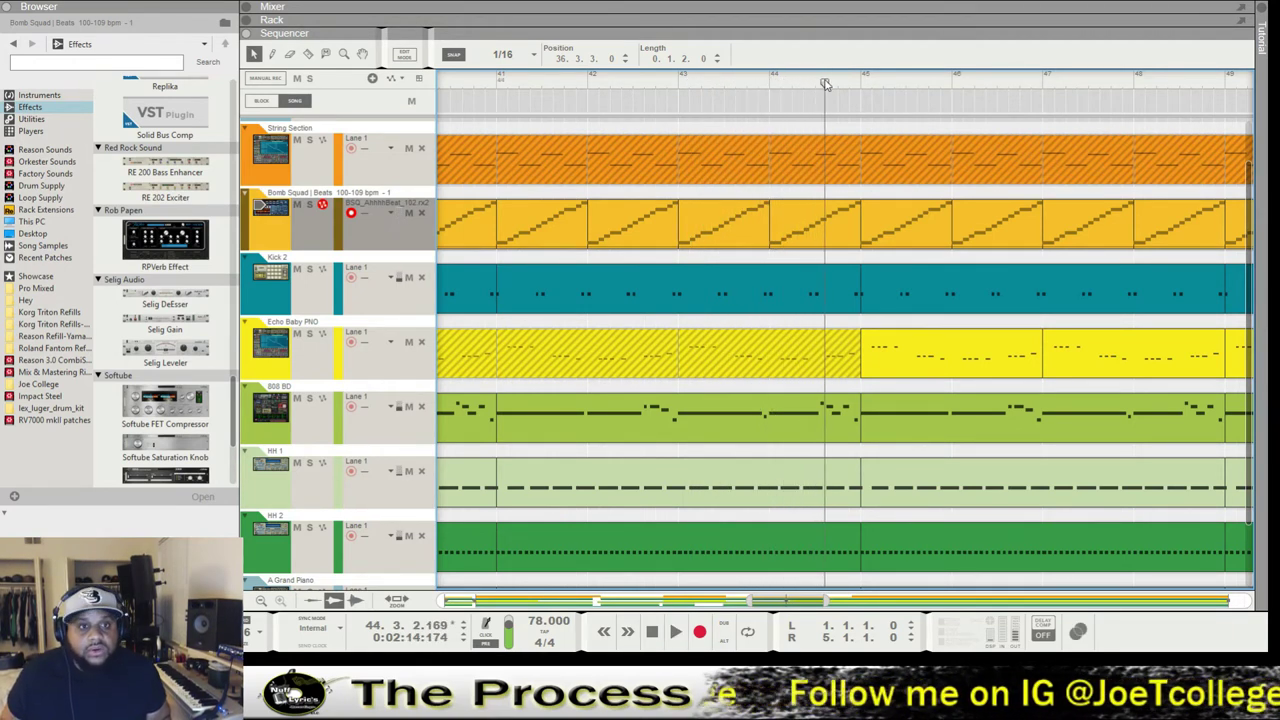
Place the song position at 44.3.1, split the clips there, and mute the Bomb Squad Beats, HH 1 and HH 2 pieces up to bar 45.
drag(825, 83, 815, 84)
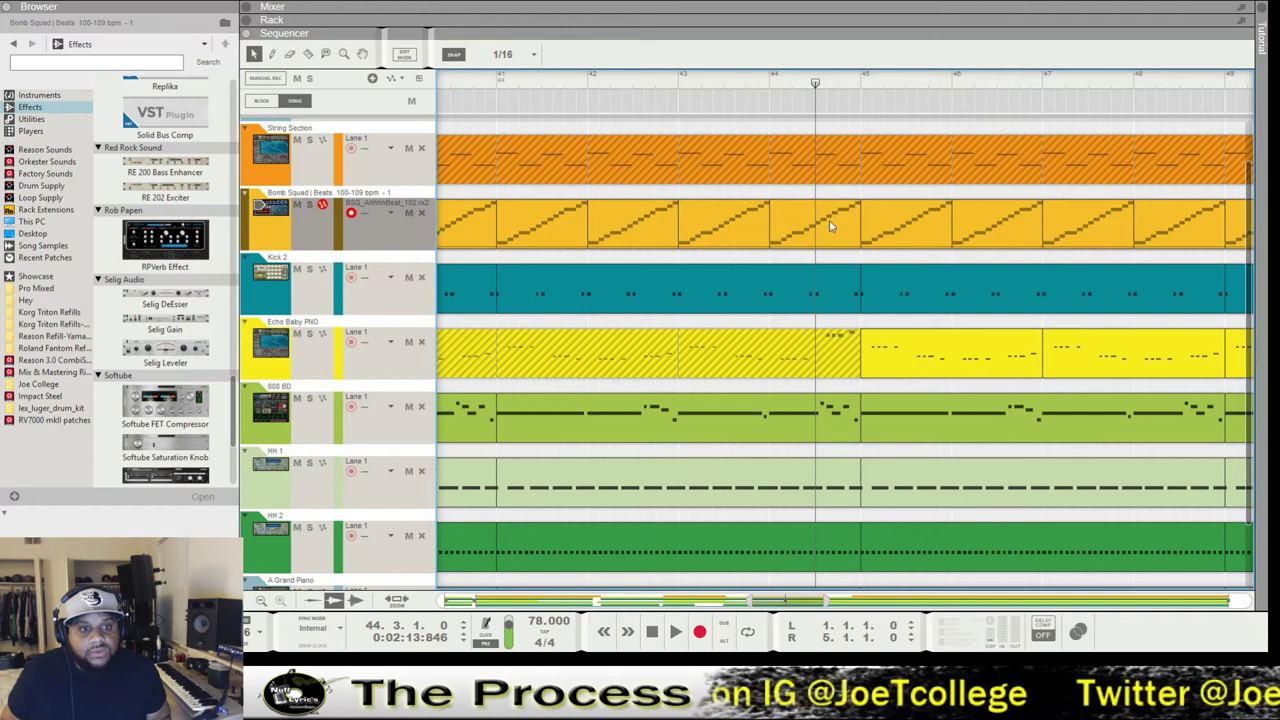
scroll(822, 255, down, 2)
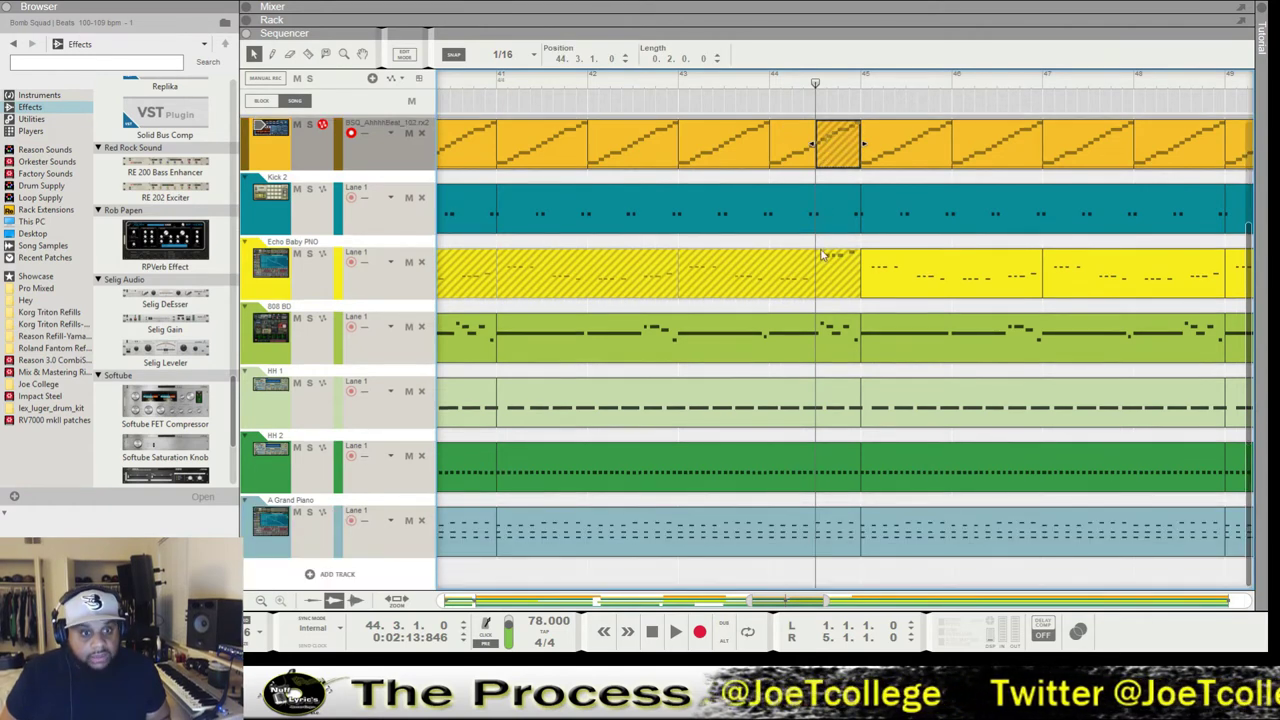
key(ctrl+v)
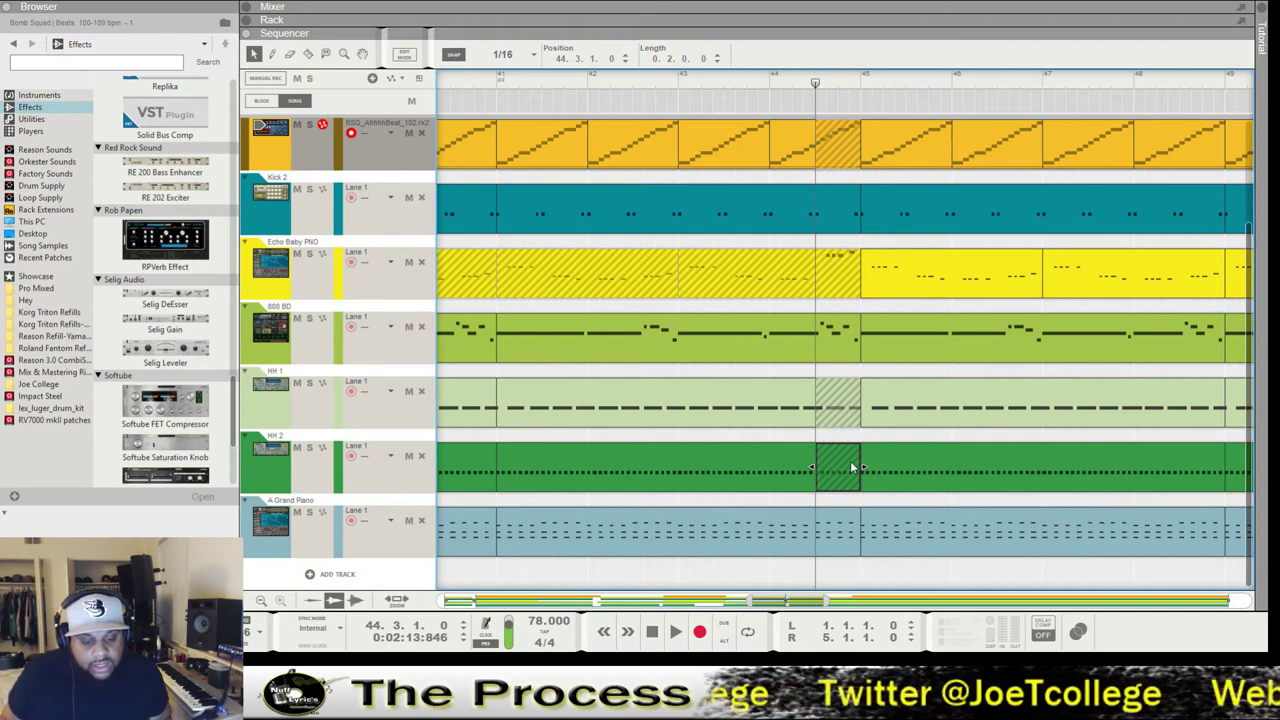
Mute the A Grand Piano clip in bars 45 to 48.
click(930, 540)
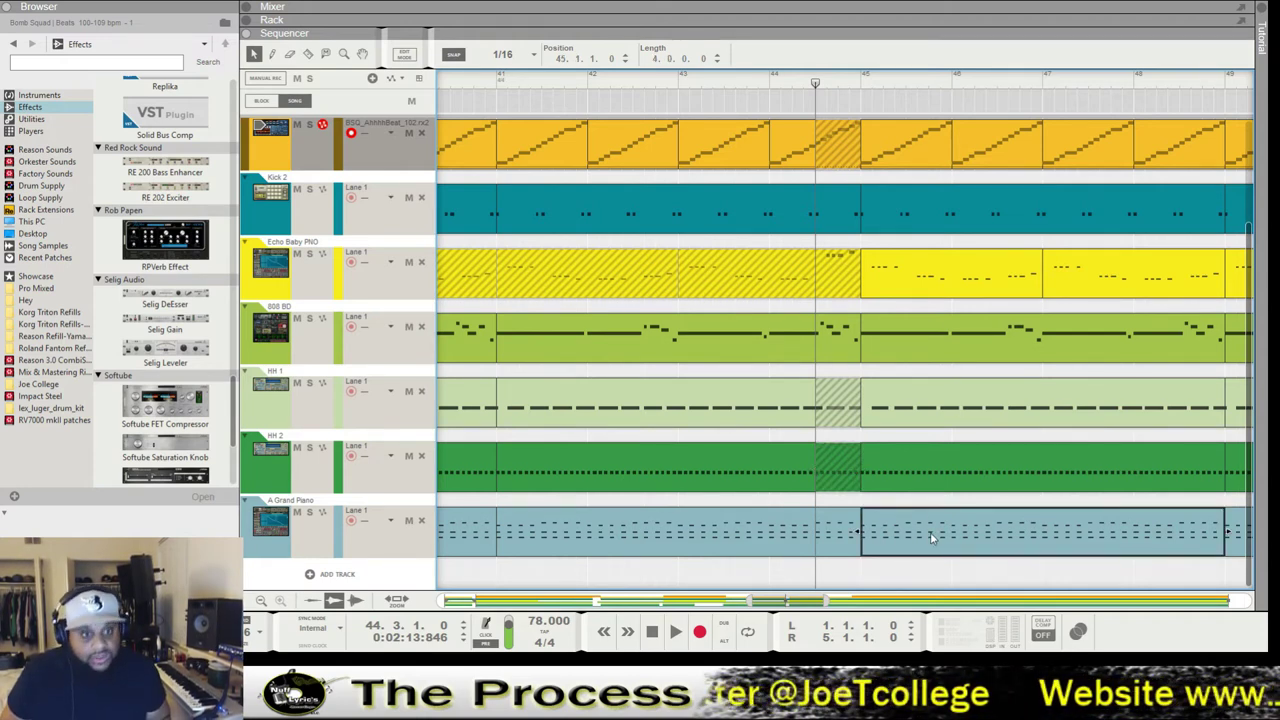
key(m)
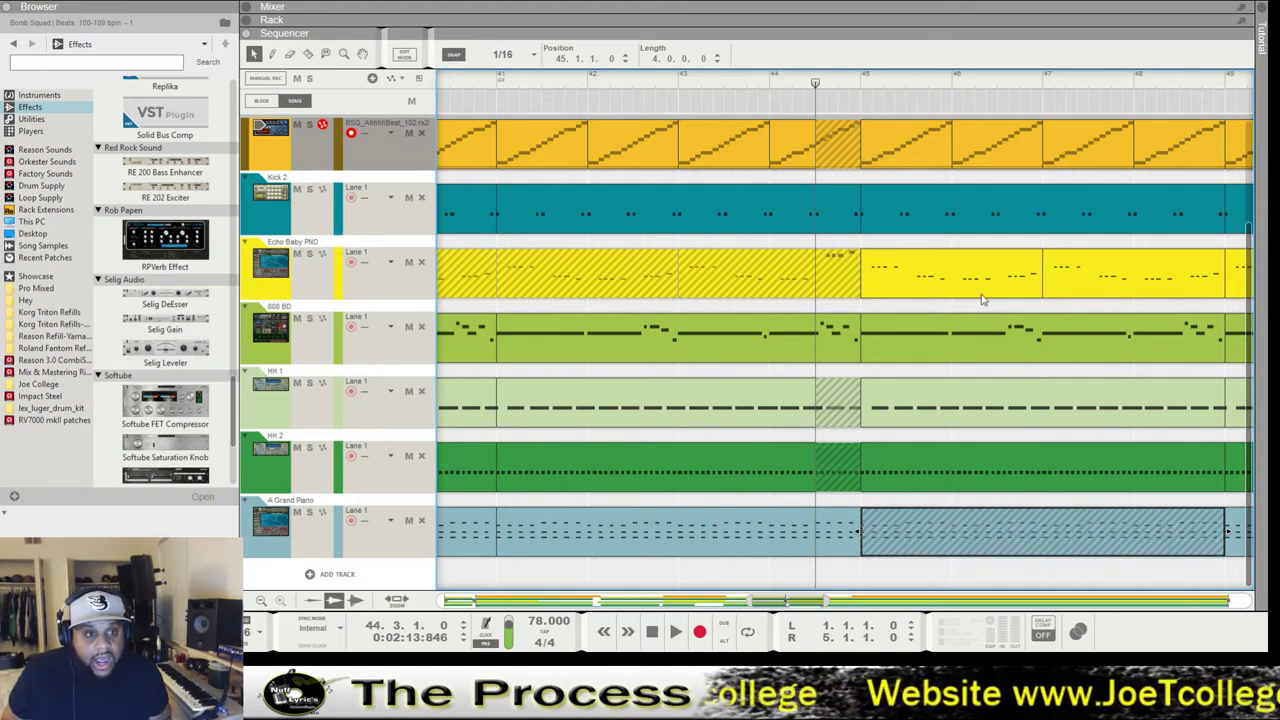
scroll(975, 305, up, 3)
scroll(960, 320, down, 2)
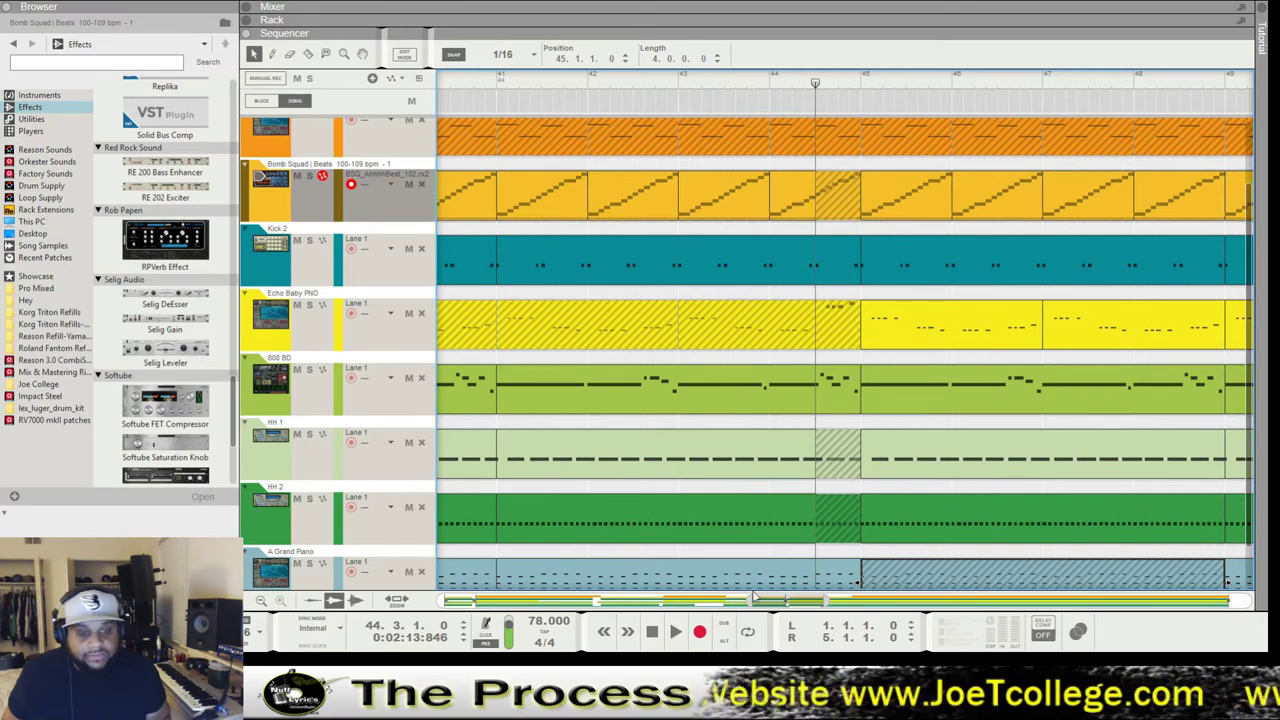
Play the arrangement from late in bar 36 through the section starting at bar 37.
drag(755, 598, 677, 606)
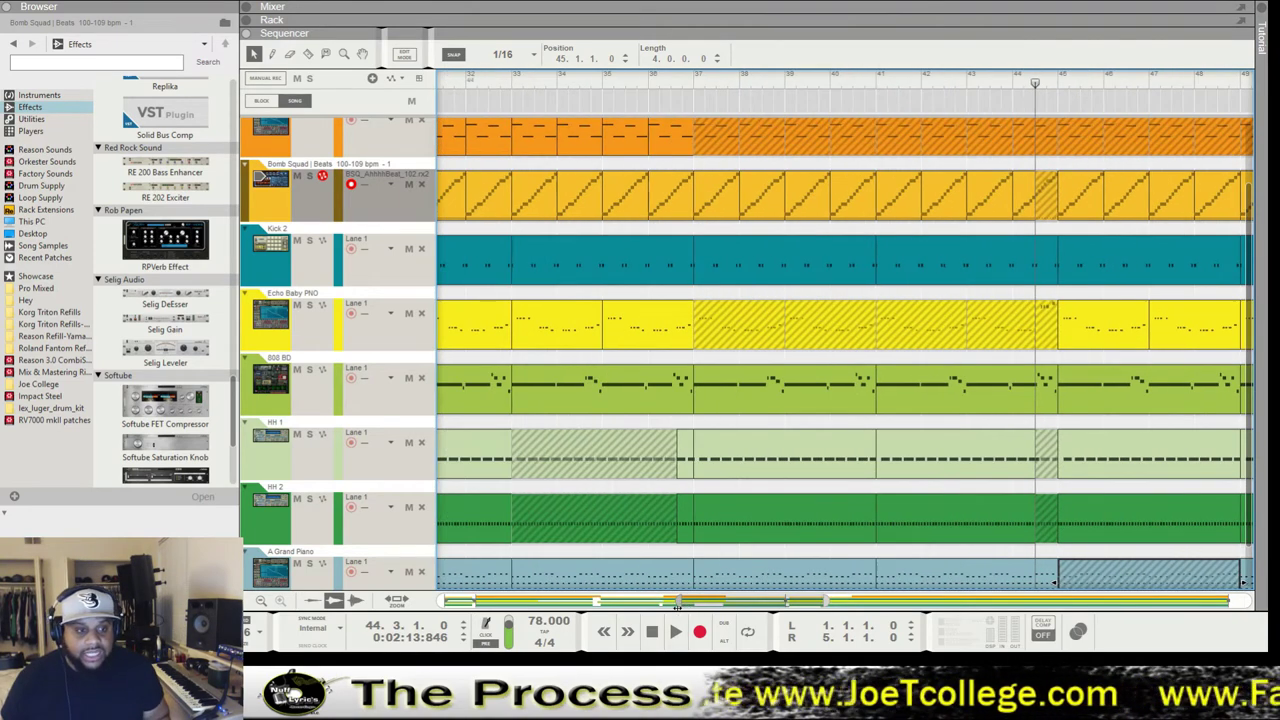
click(660, 81)
click(675, 632)
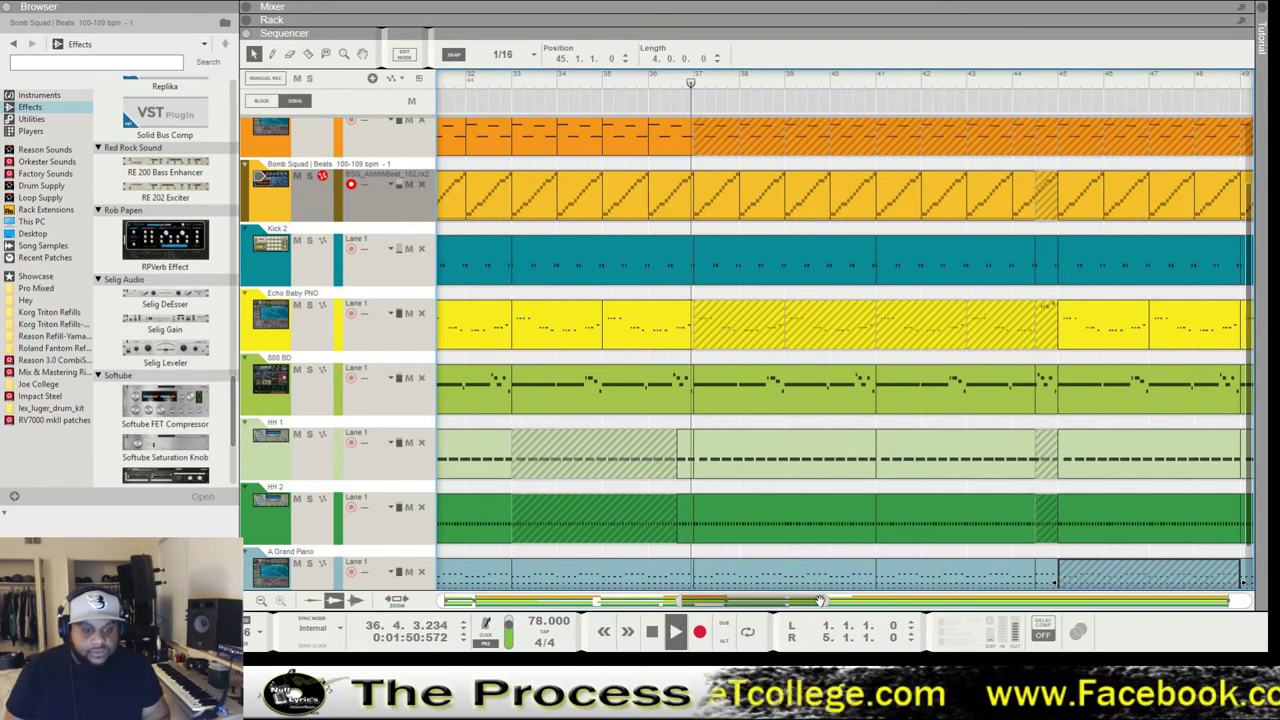
drag(703, 601, 900, 601)
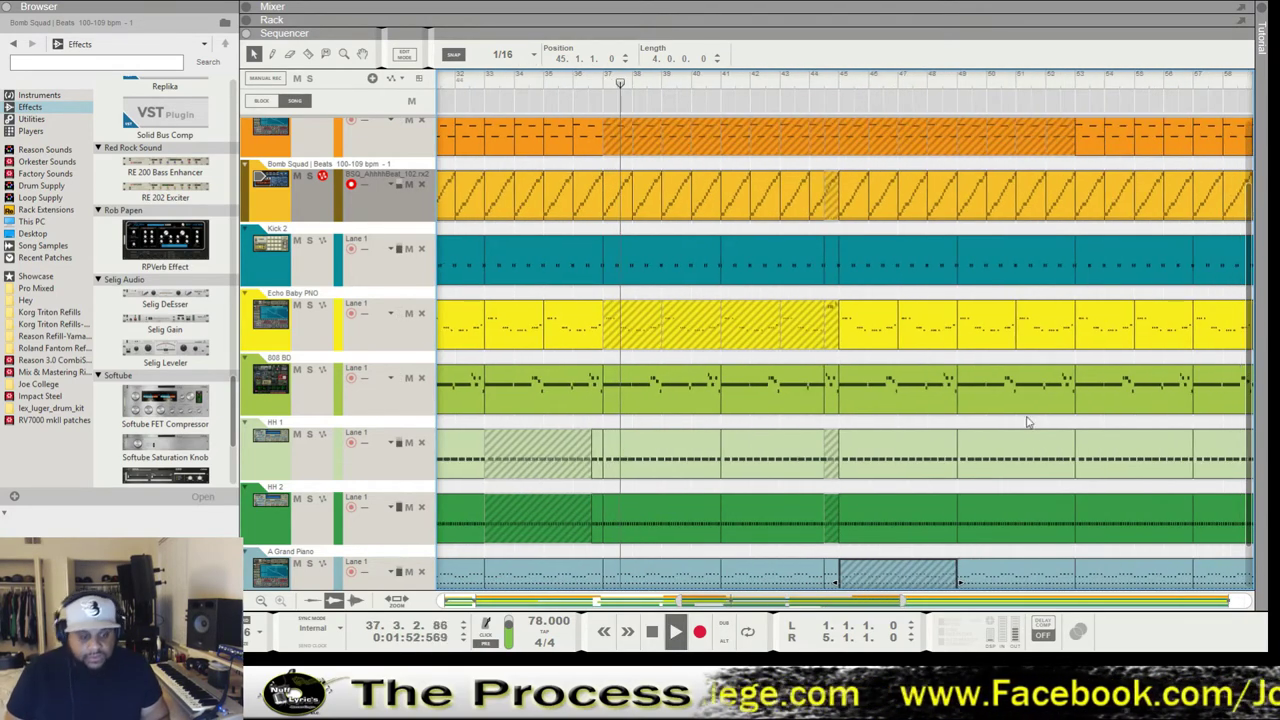
scroll(1050, 438, down, 1)
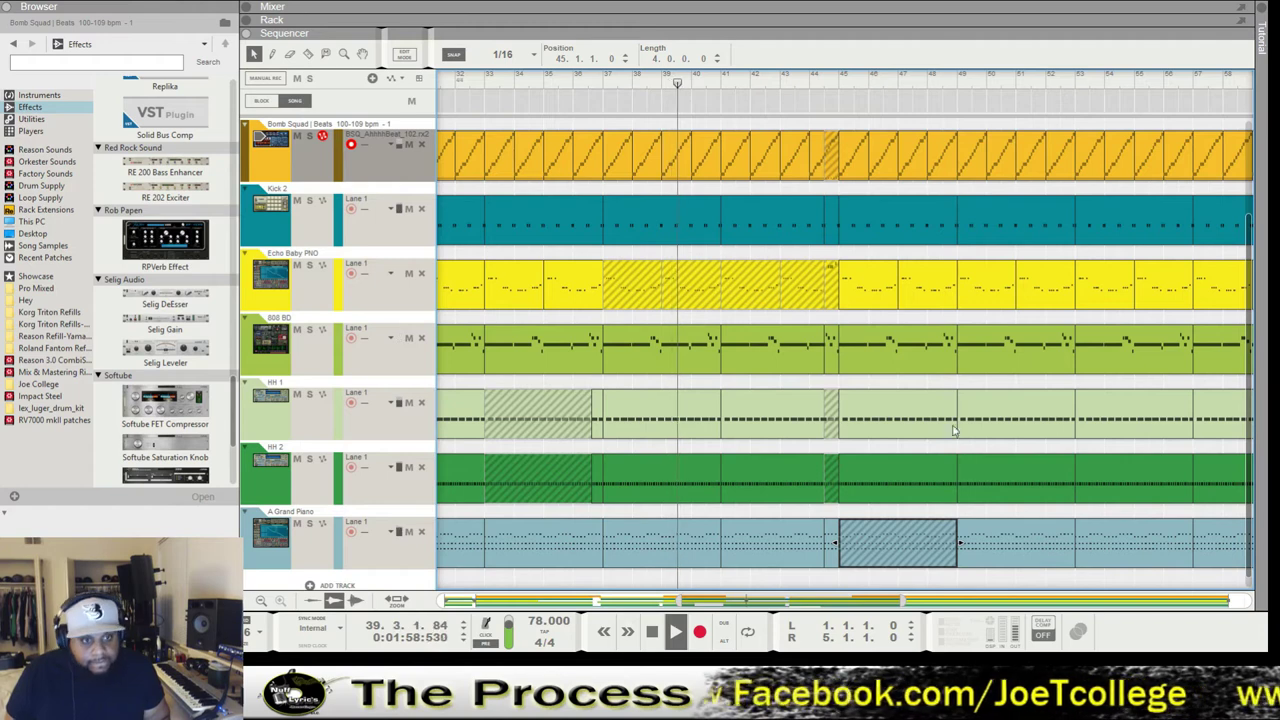
Try muting the Echo Baby PNO clips in bars 49 to 52 during playback, and unmute them again.
click(979, 292)
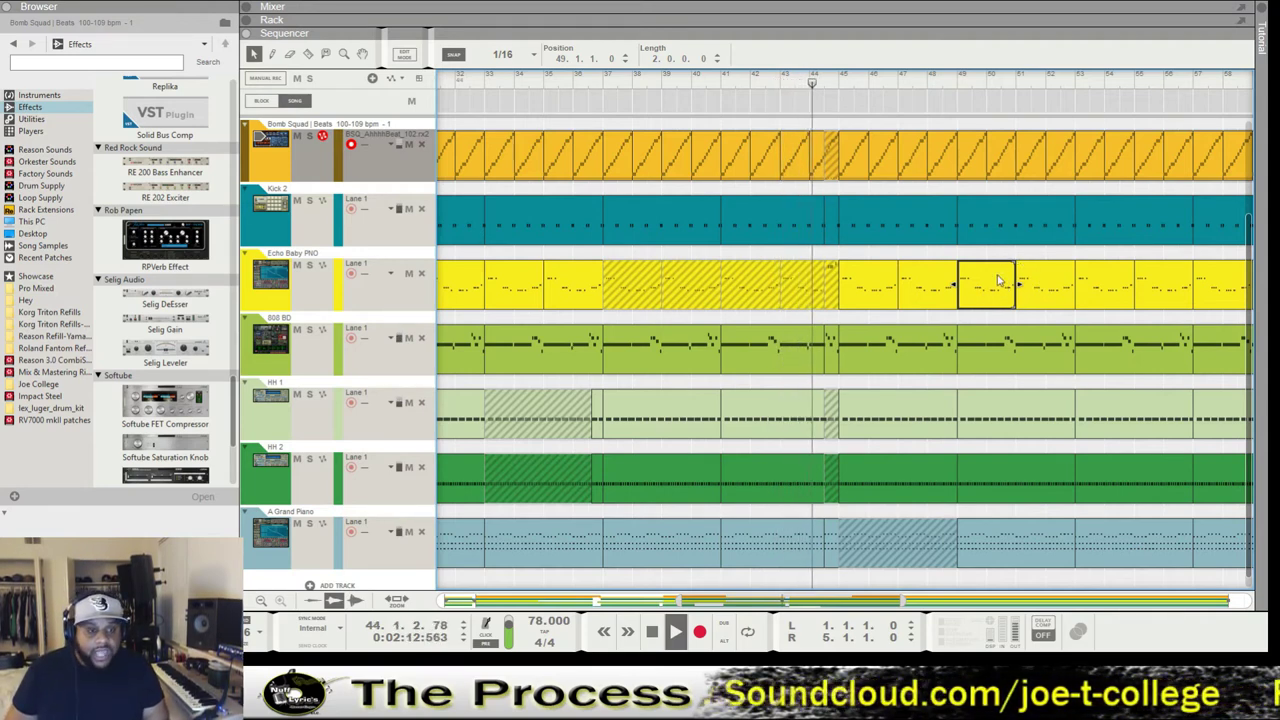
drag(998, 298, 1056, 298)
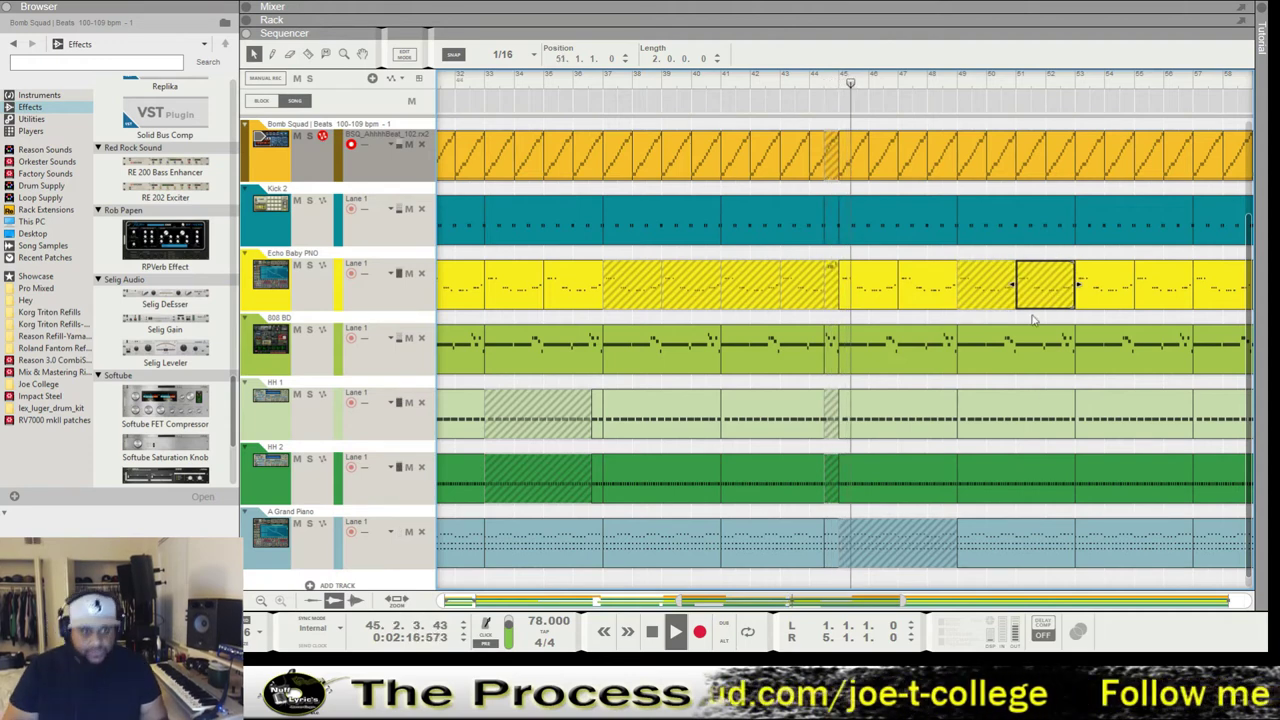
scroll(1035, 260, up, 2)
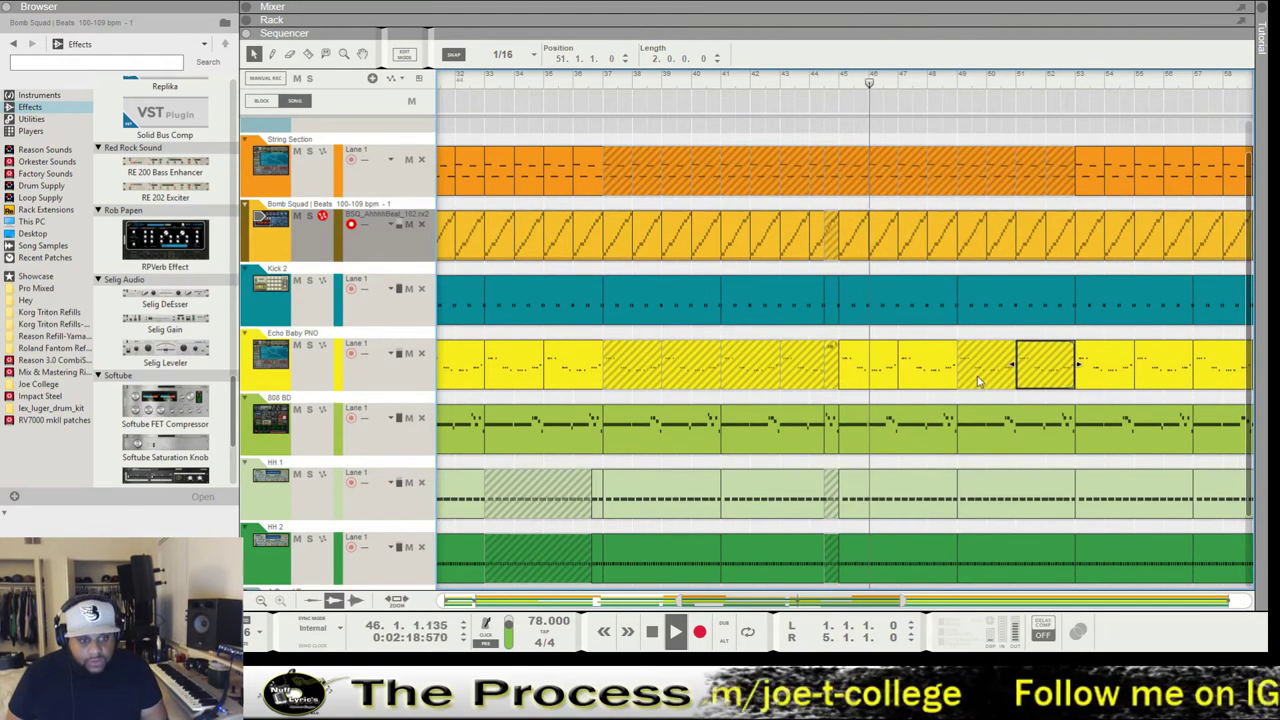
drag(1026, 377, 1040, 347)
scroll(1022, 445, down, 2)
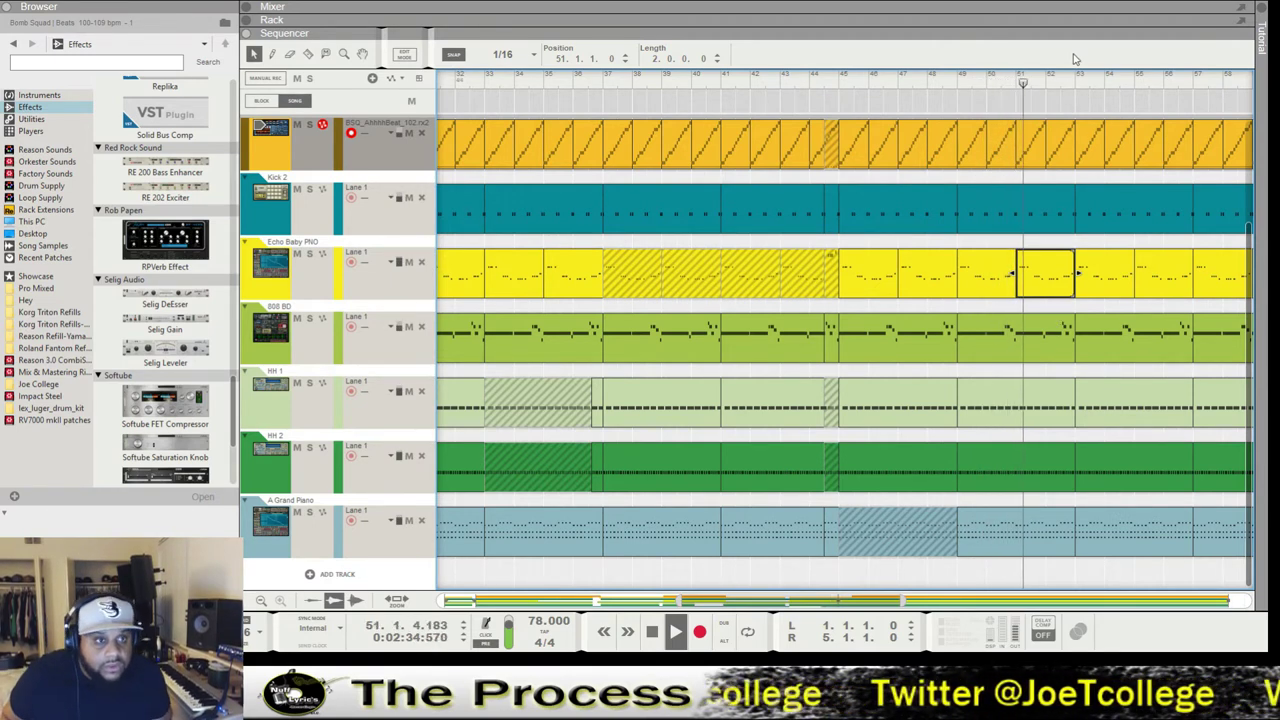
Stop playback, place the song position at 52.3.1, and split the clips there.
key(space)
click(1062, 84)
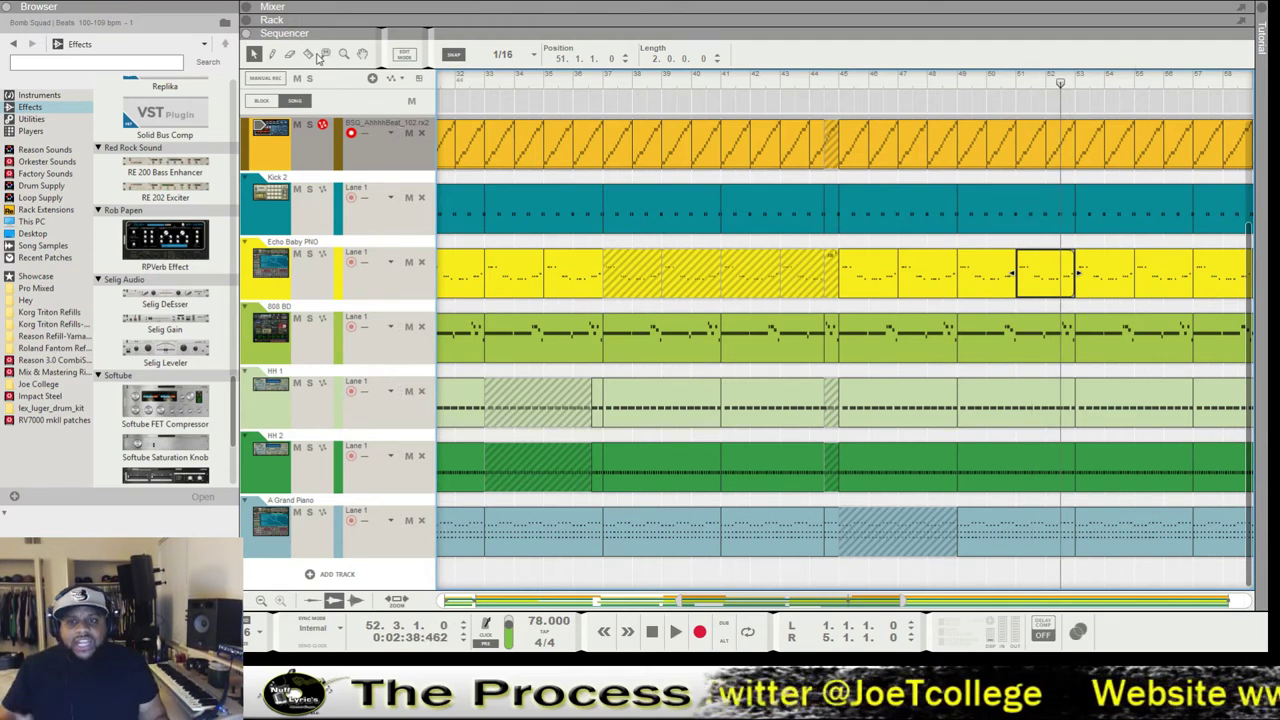
click(1062, 84)
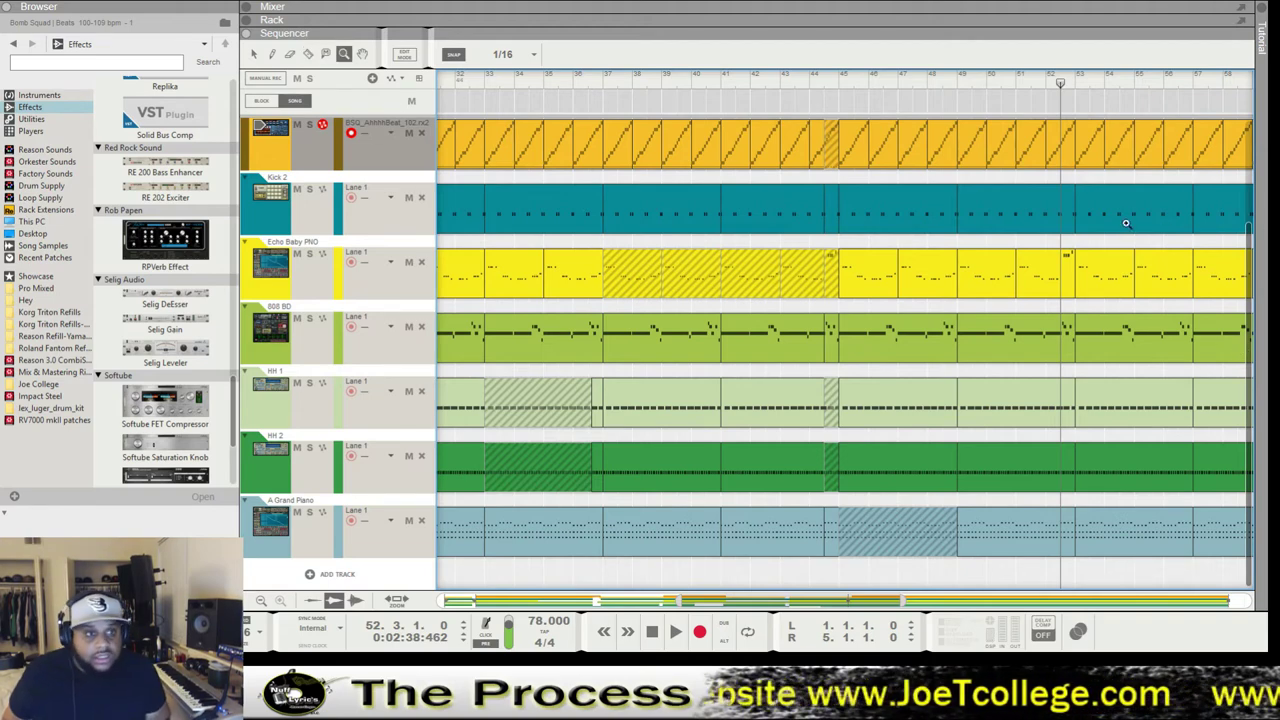
Delete every slice note except the first in the Bomb Squad Beats piece between 52.3.1 and bar 53.
click(1073, 143)
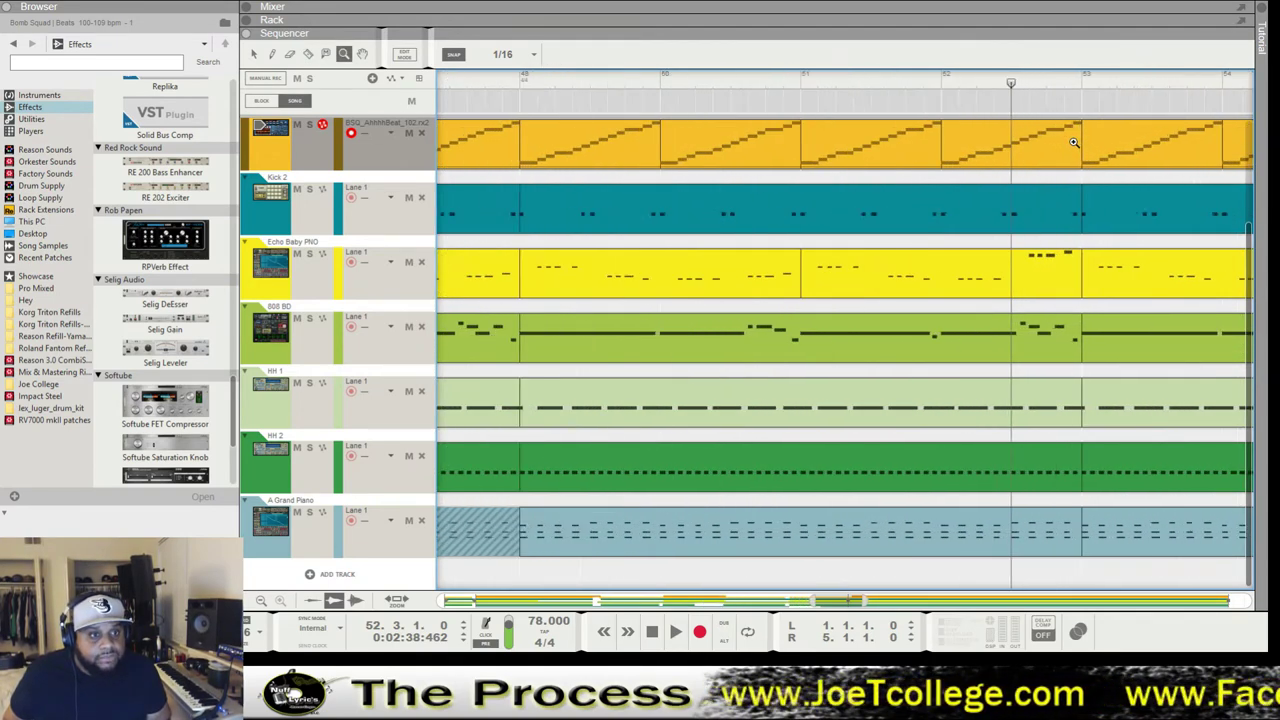
click(1073, 143)
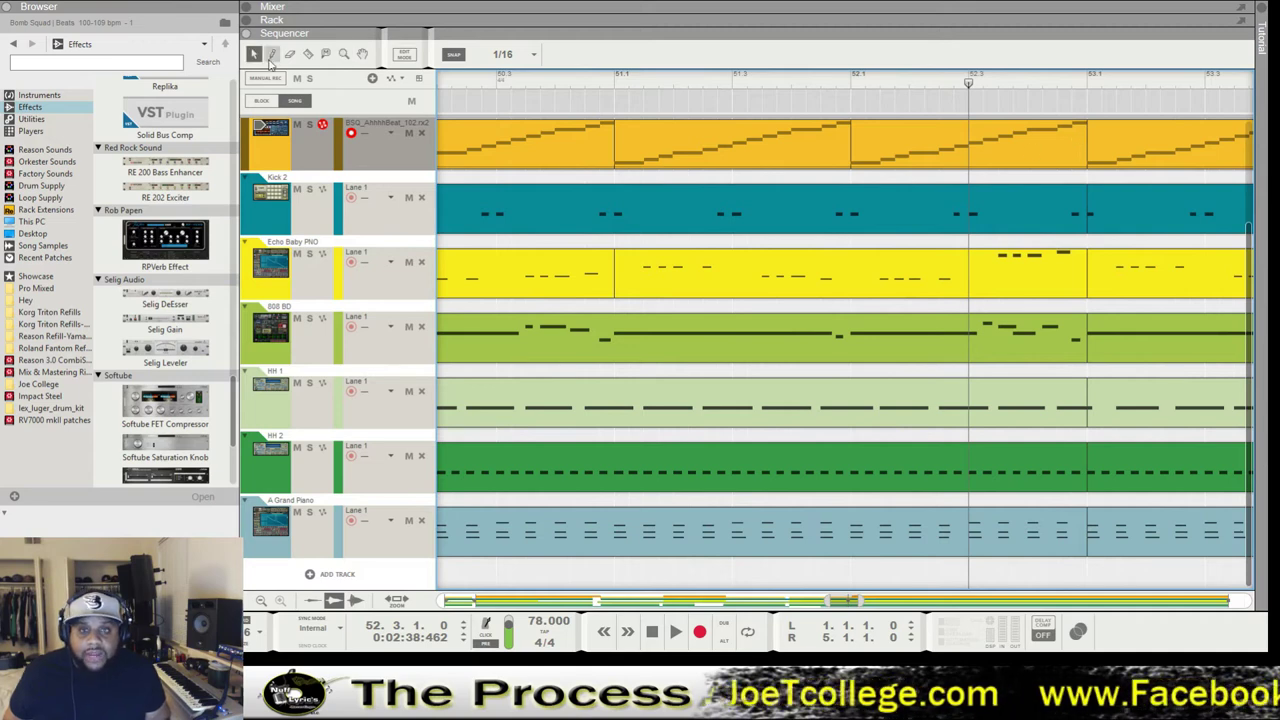
double_click(1007, 149)
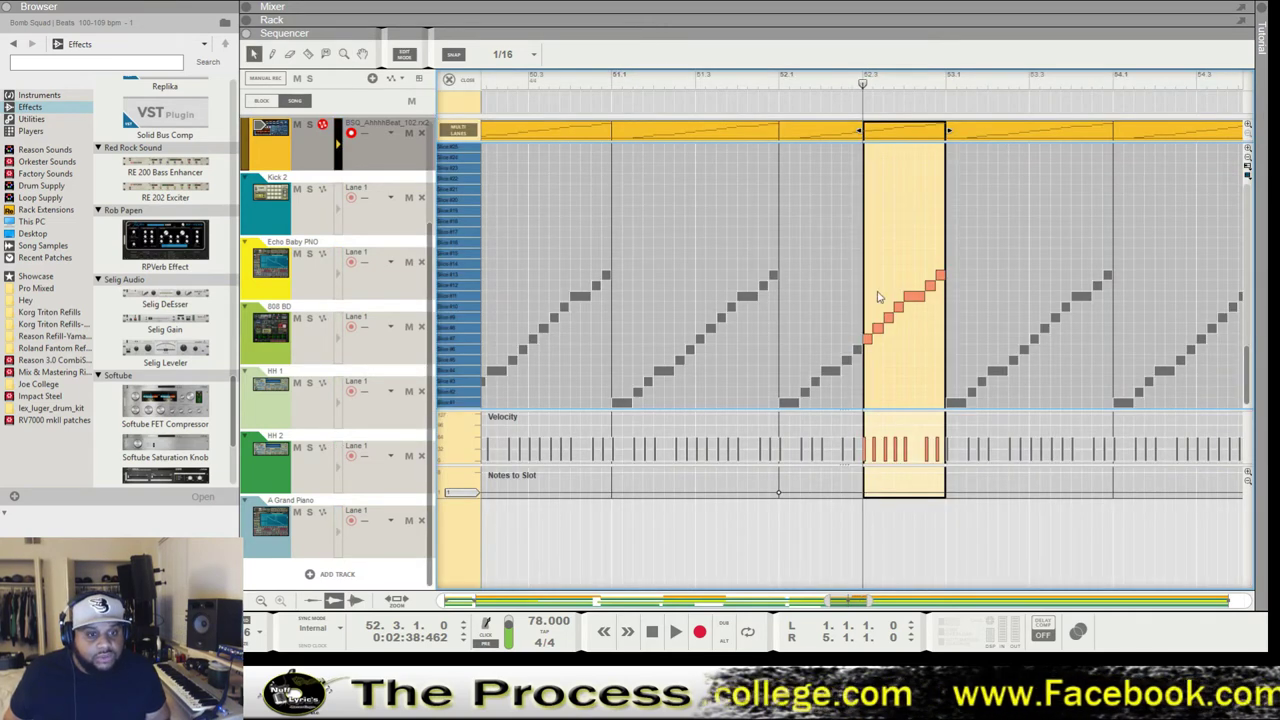
drag(930, 335, 933, 335)
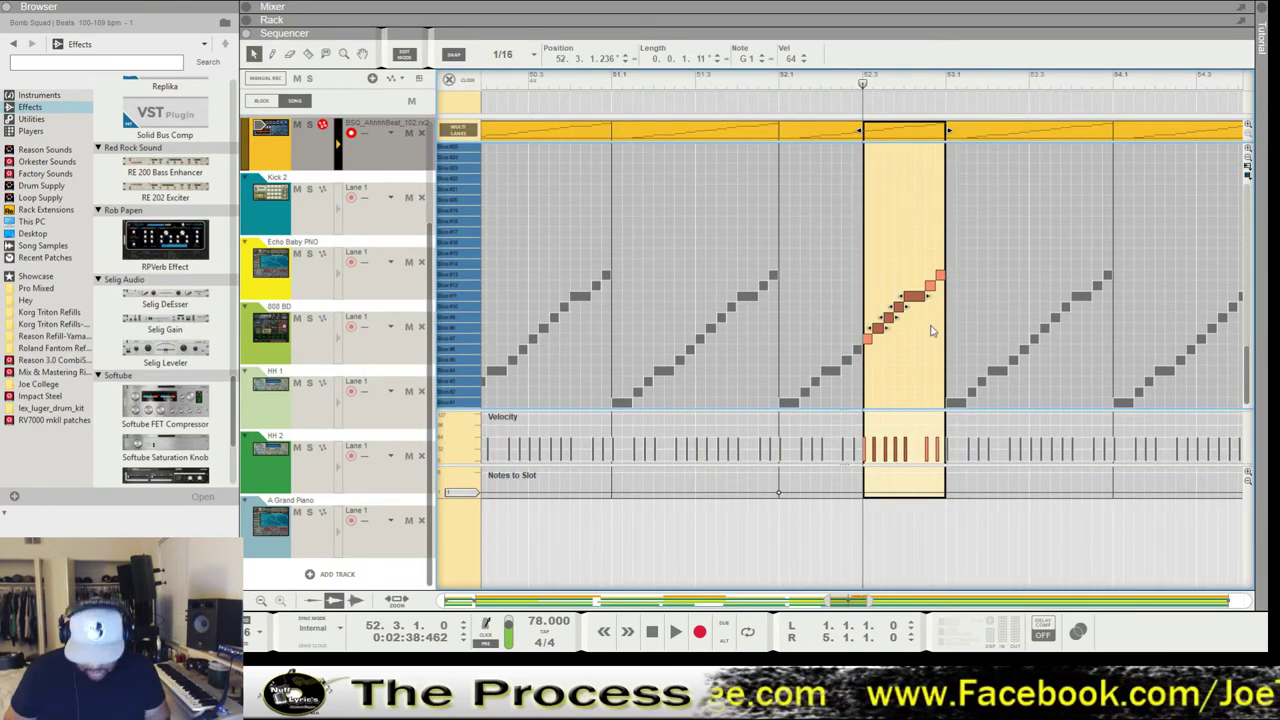
key(Delete)
drag(928, 265, 944, 292)
key(Delete)
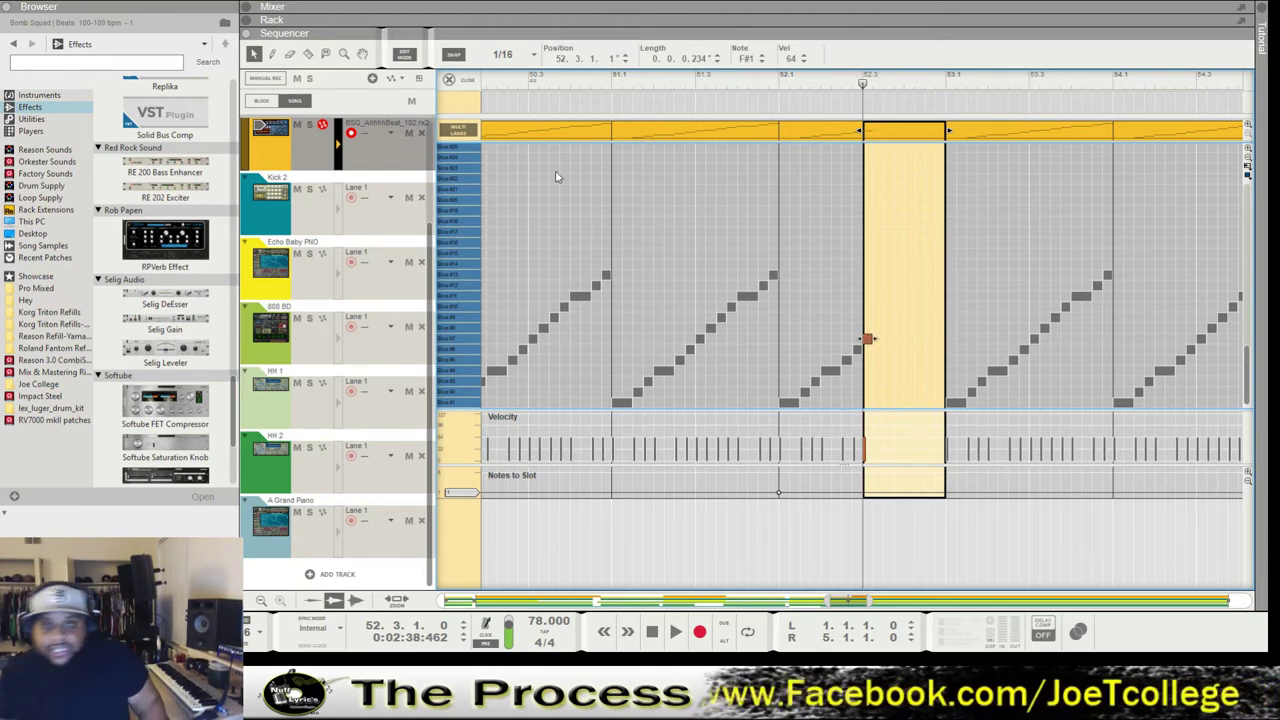
click(474, 84)
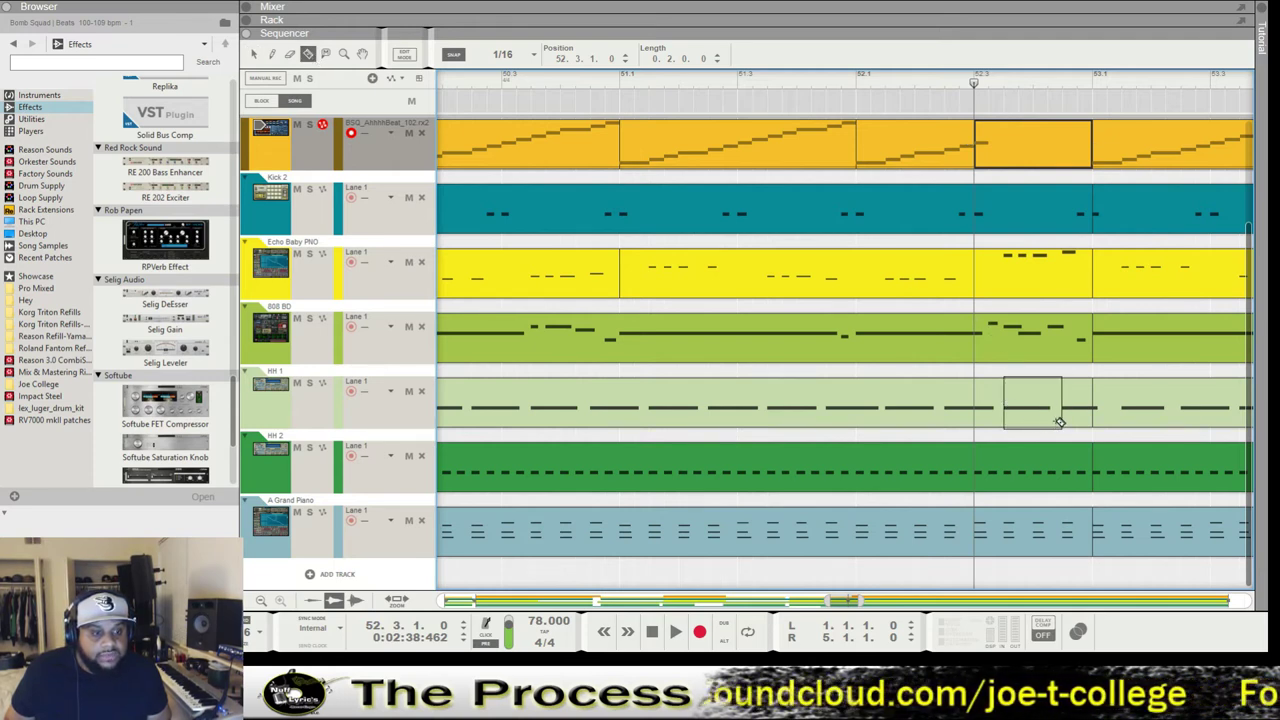
Cut out and mute the HH 1 piece from 52.3.3 to 52.4.3 and the HH 2 piece from 52.3.1 to 52.4.4.
drag(1060, 421, 1046, 436)
key(m)
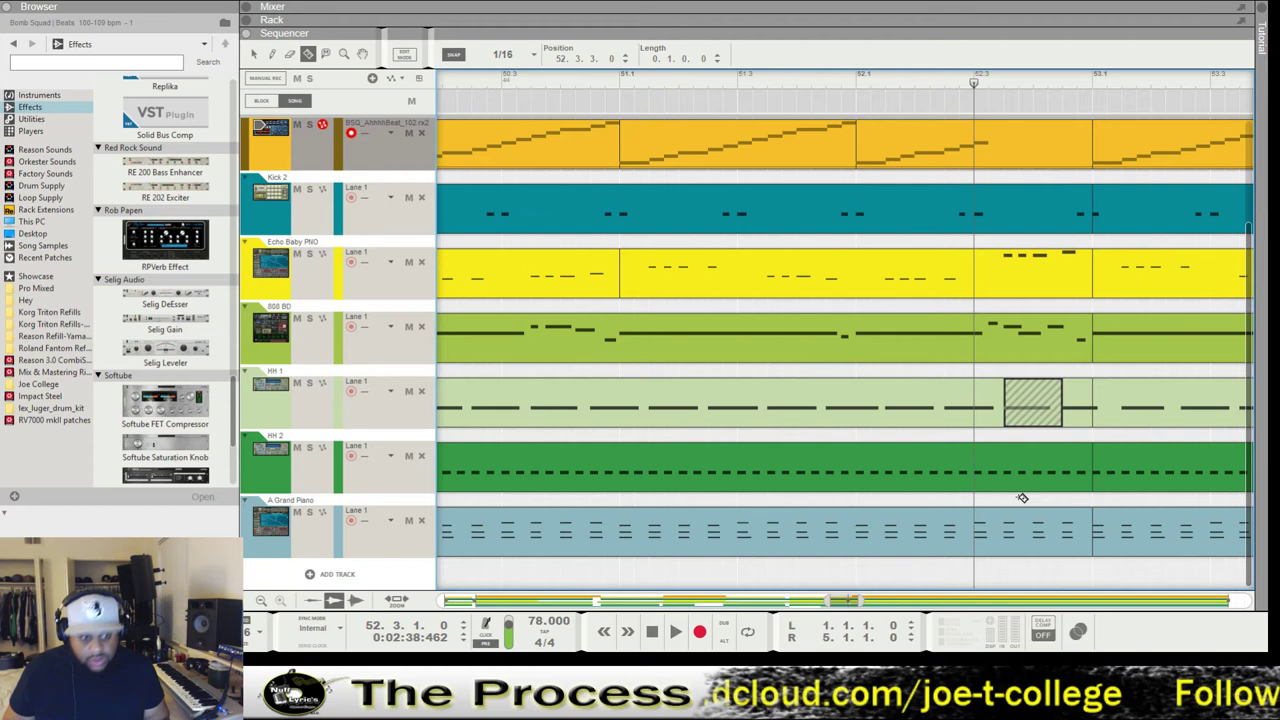
click(1077, 485)
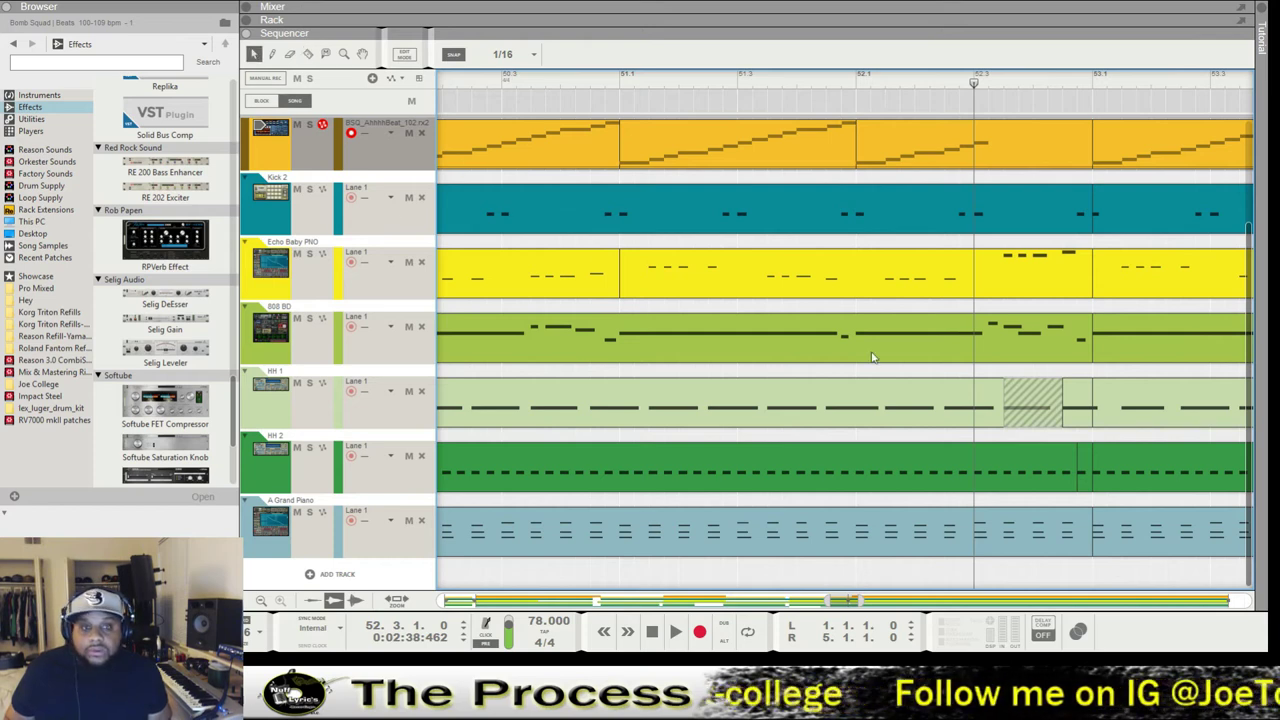
key(m)
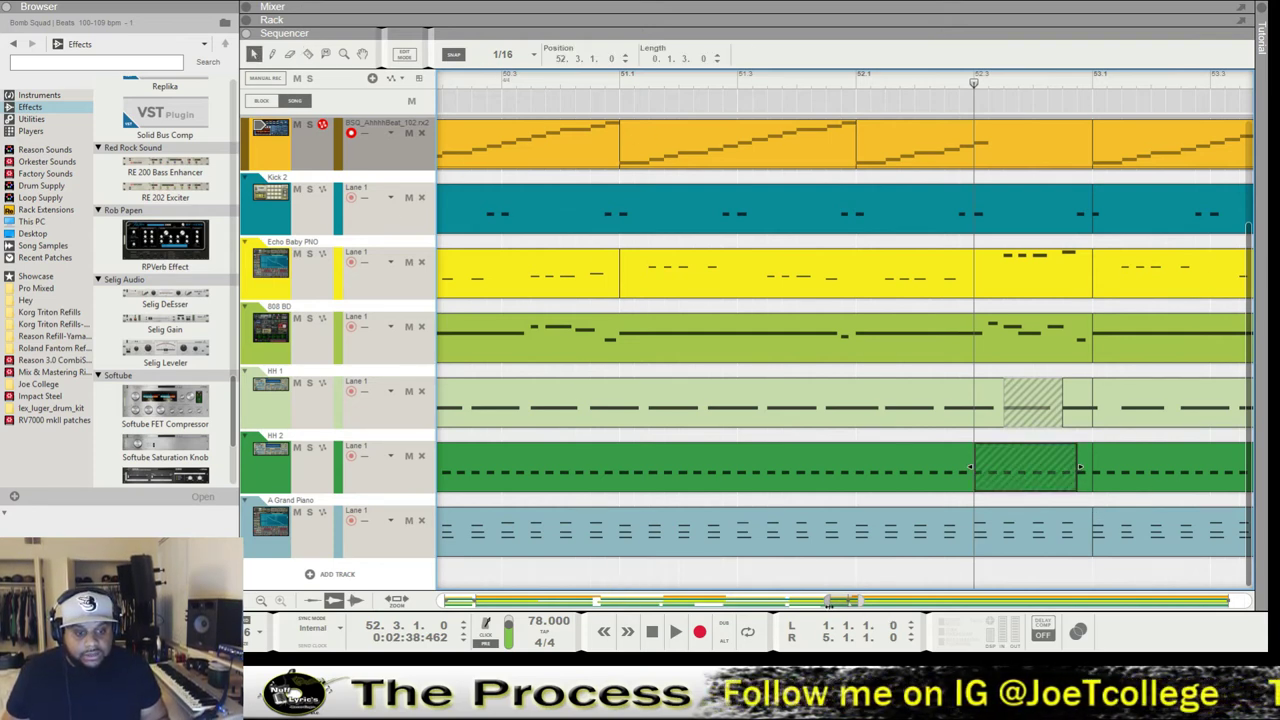
Play the arrangement from bar 44 through the transition into bar 53 and on past bar 57.
drag(828, 602, 710, 622)
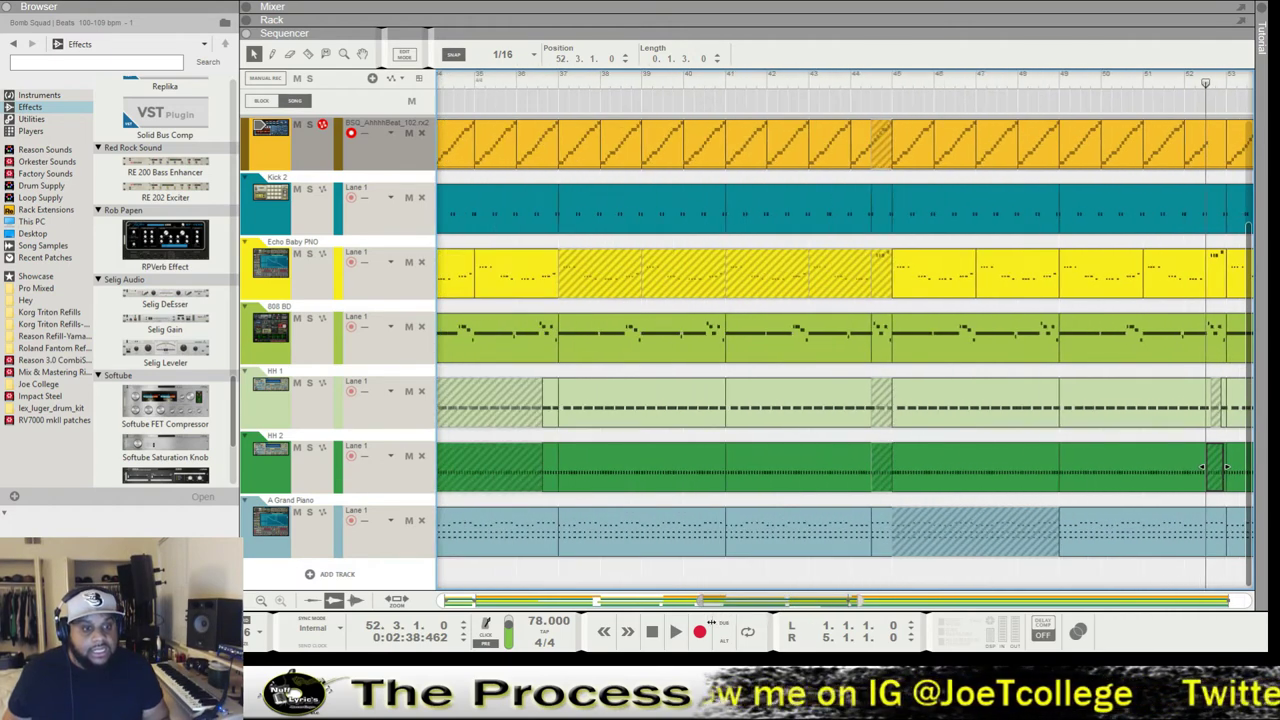
click(857, 83)
key(space)
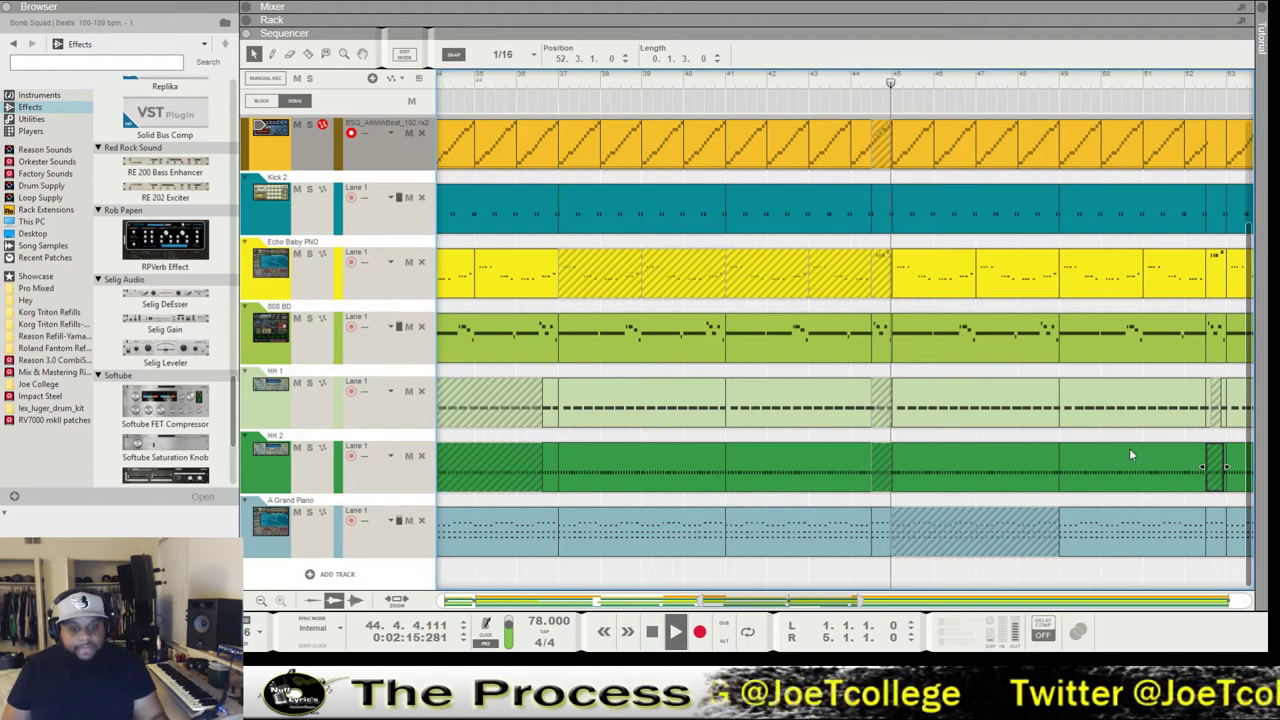
key(minus)
key(minus)
key(minus)
key(minus)
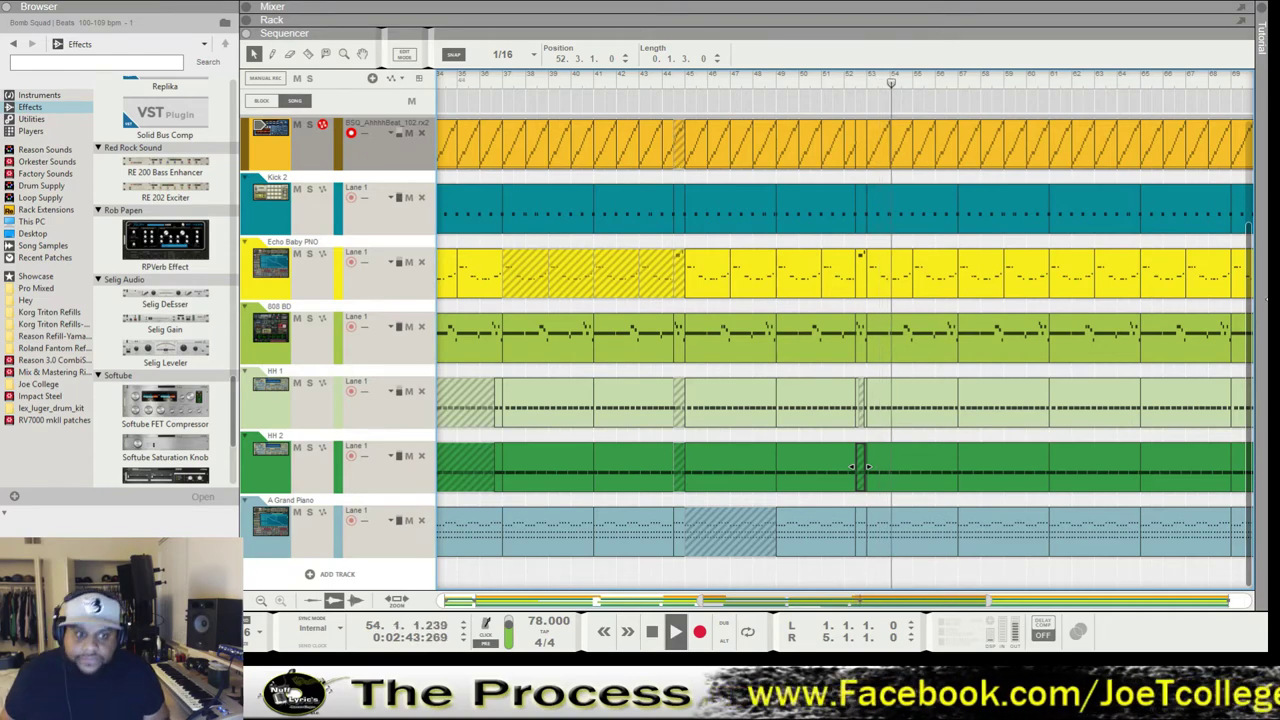
drag(800, 603, 816, 602)
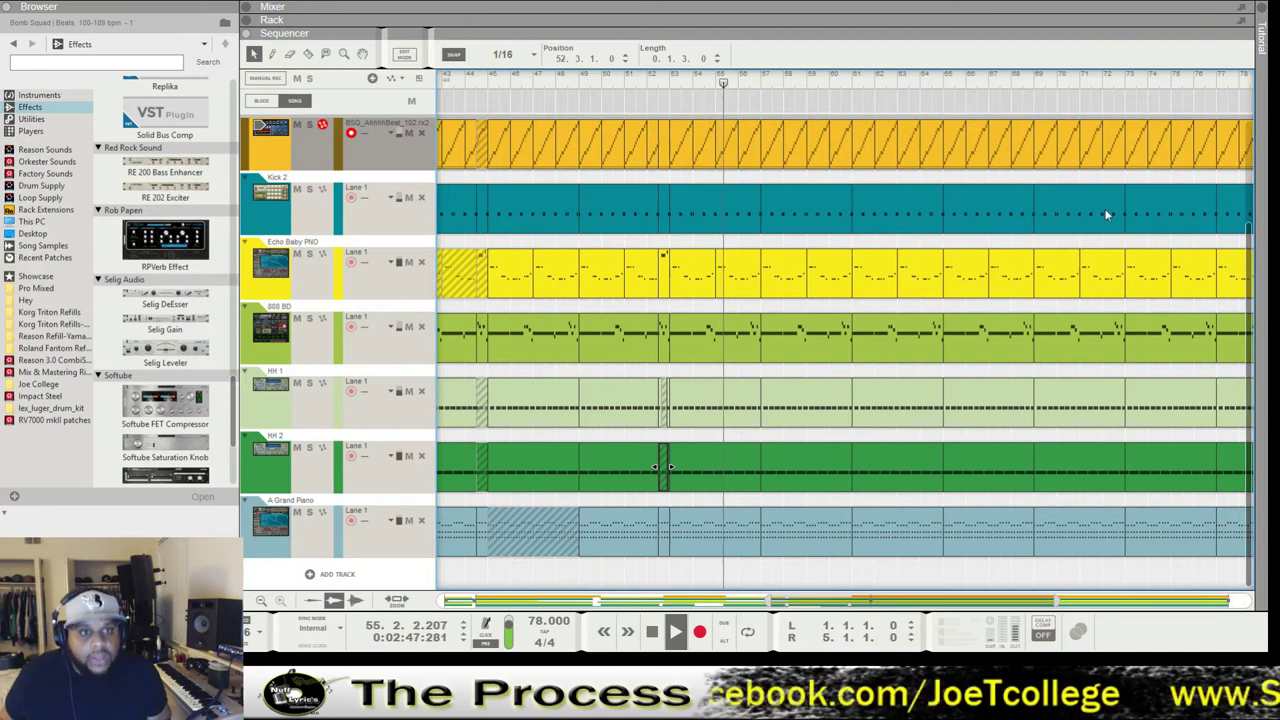
click(818, 604)
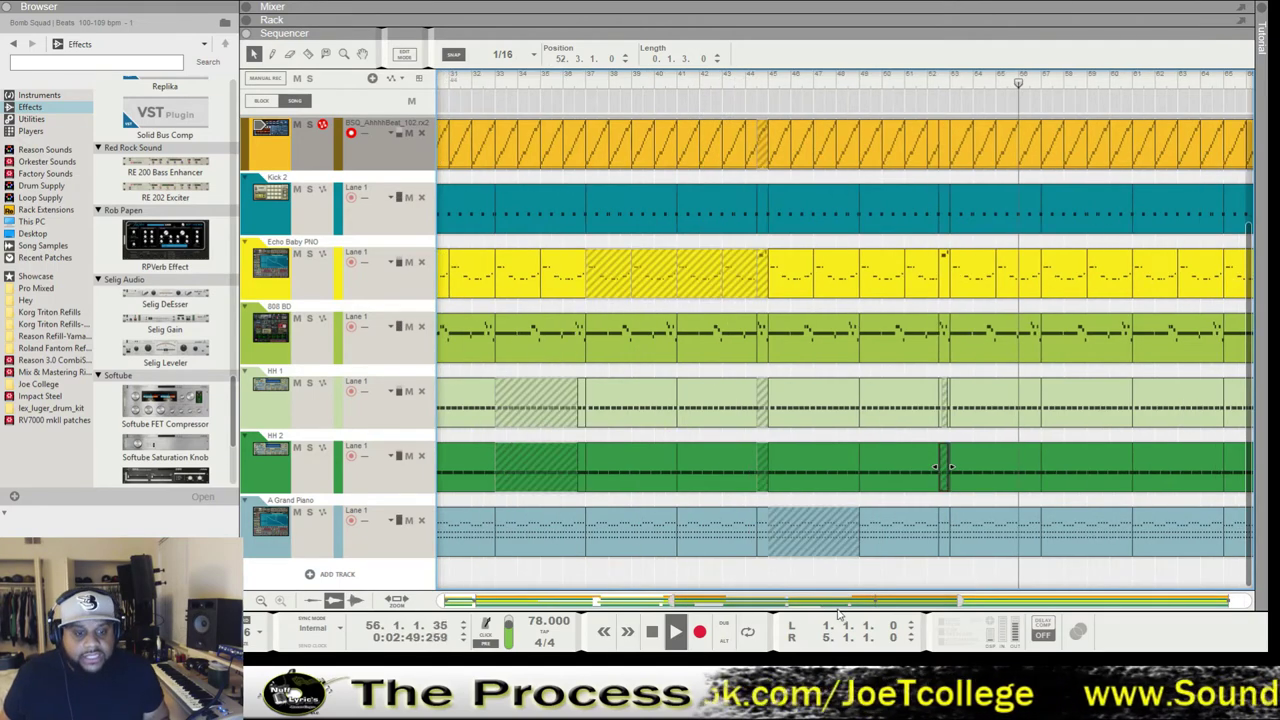
drag(818, 604, 948, 608)
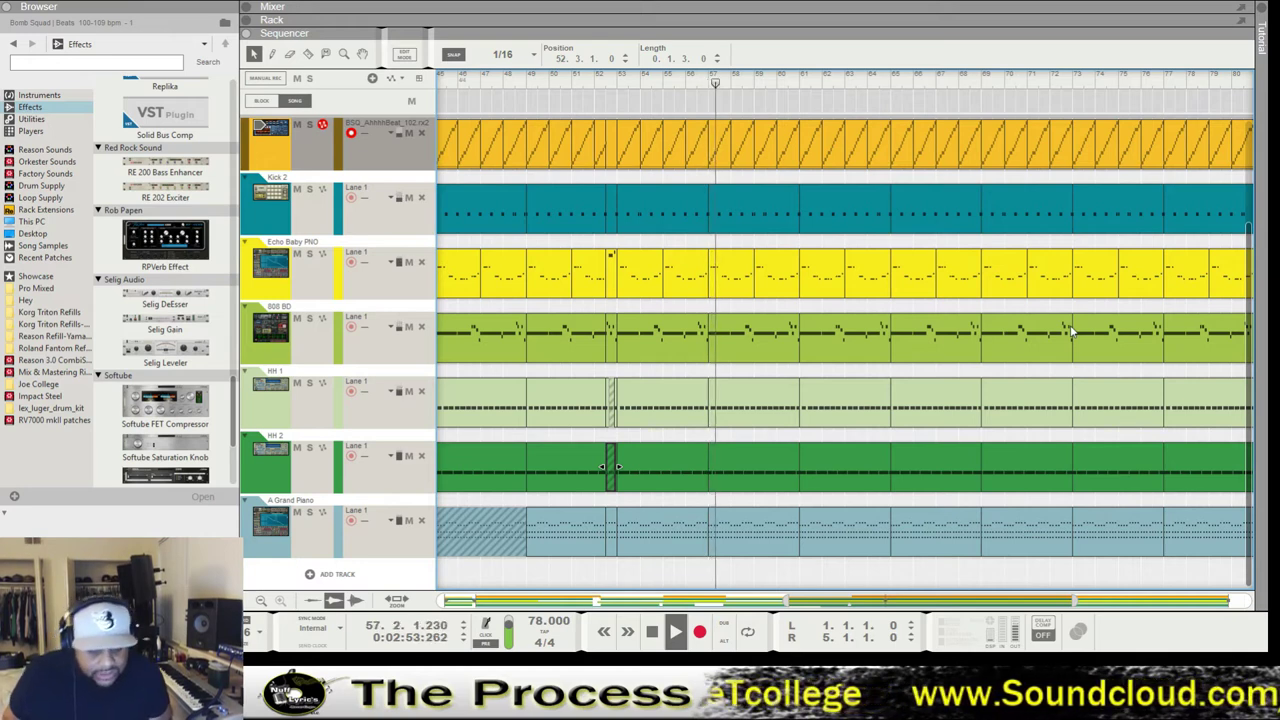
Place the song position at 61.1.1 with Bar snapping and mute the String Section clips in bars 61 to 64.
click(800, 84)
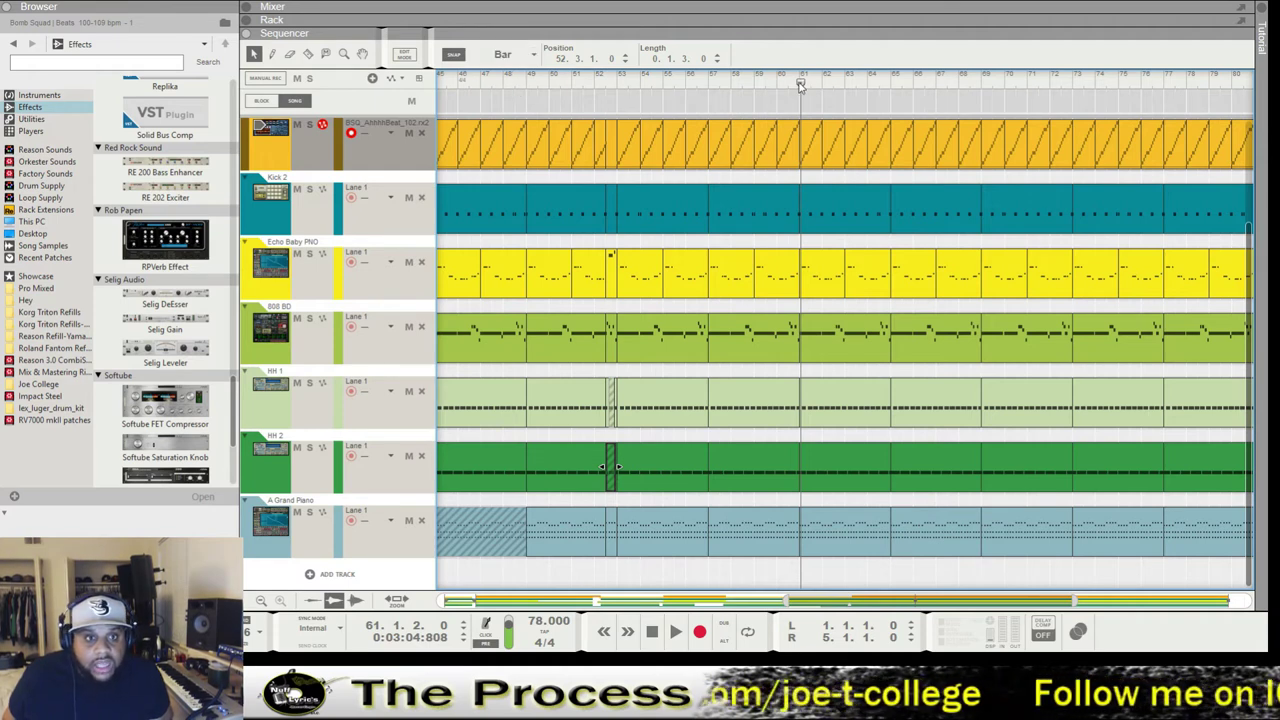
click(800, 82)
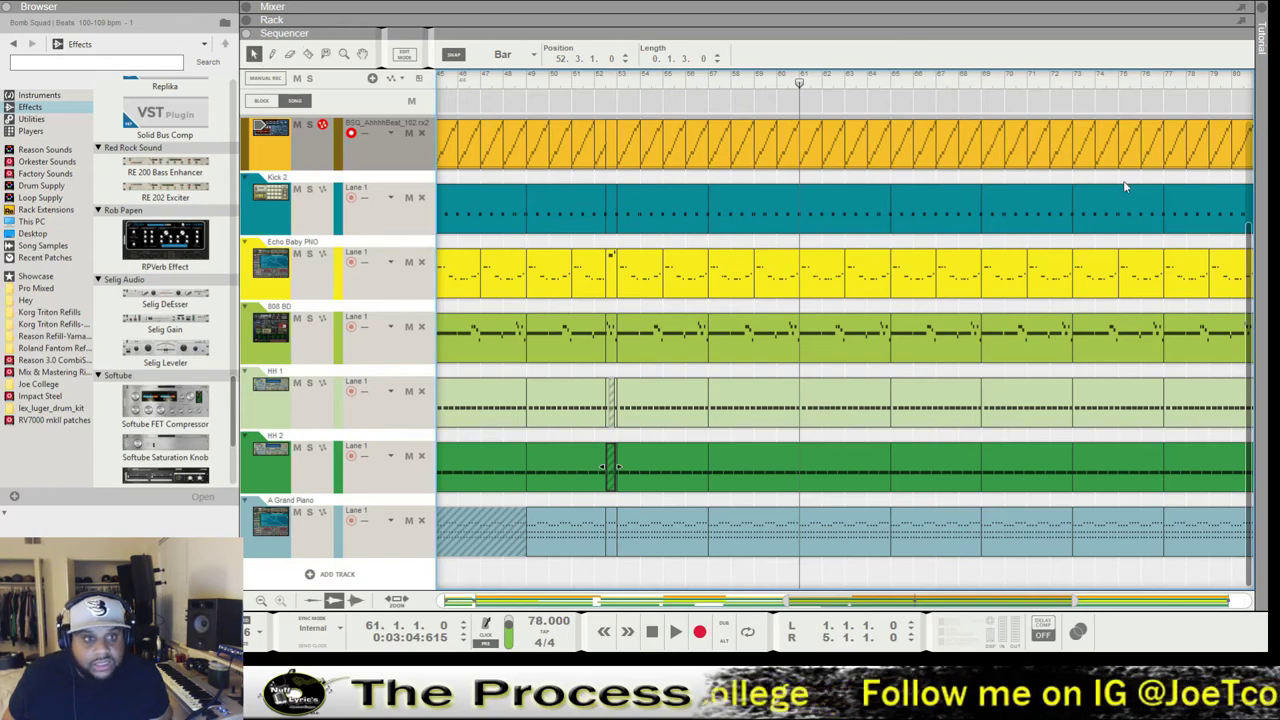
scroll(833, 167, up, 2)
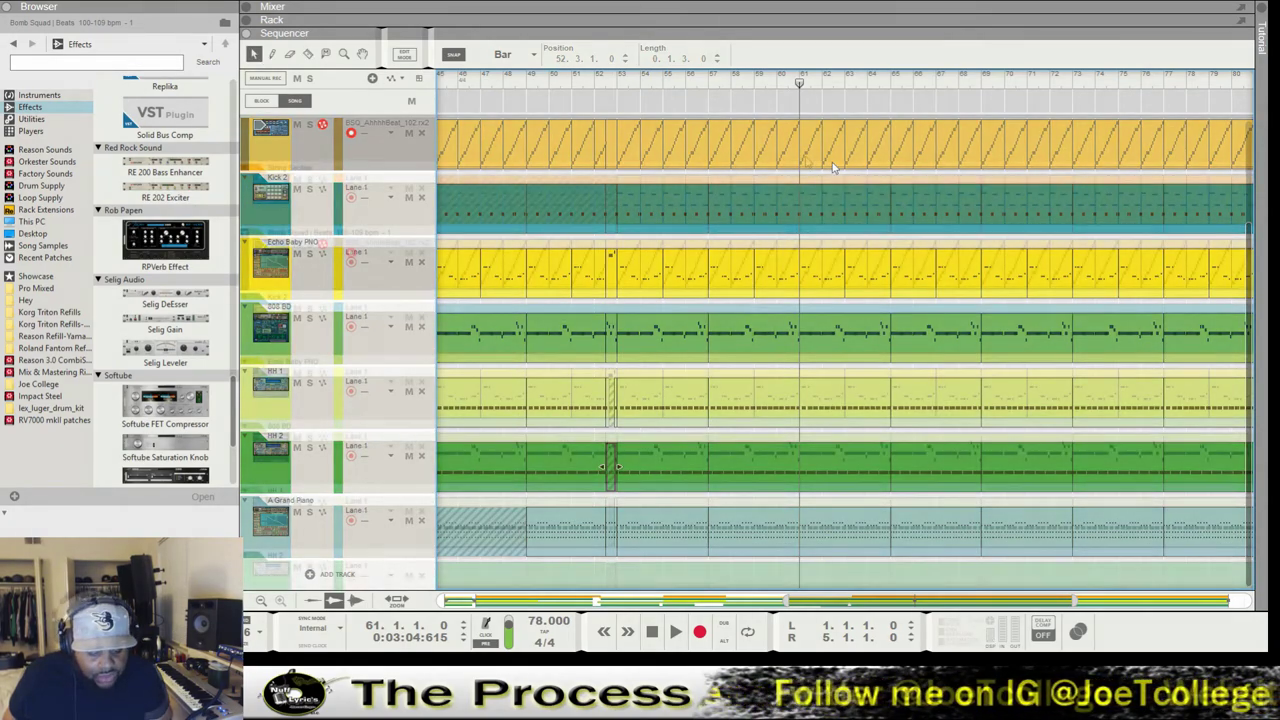
drag(858, 212, 903, 208)
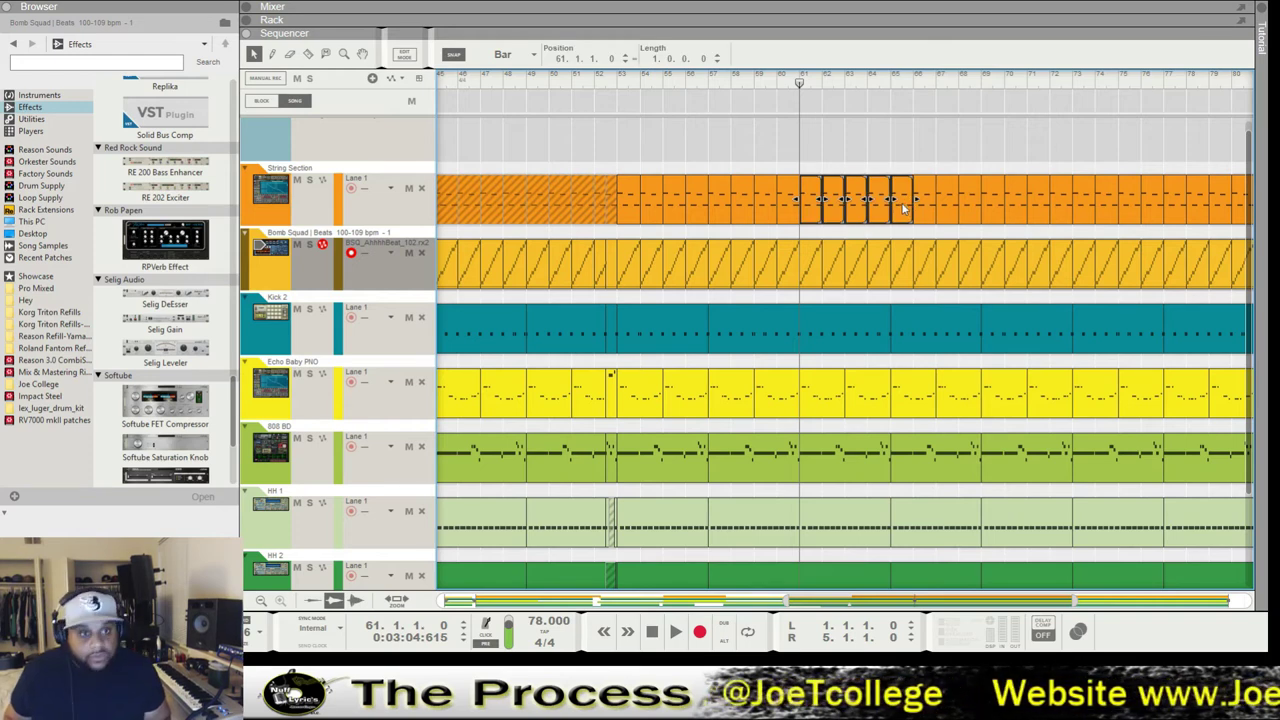
key(m)
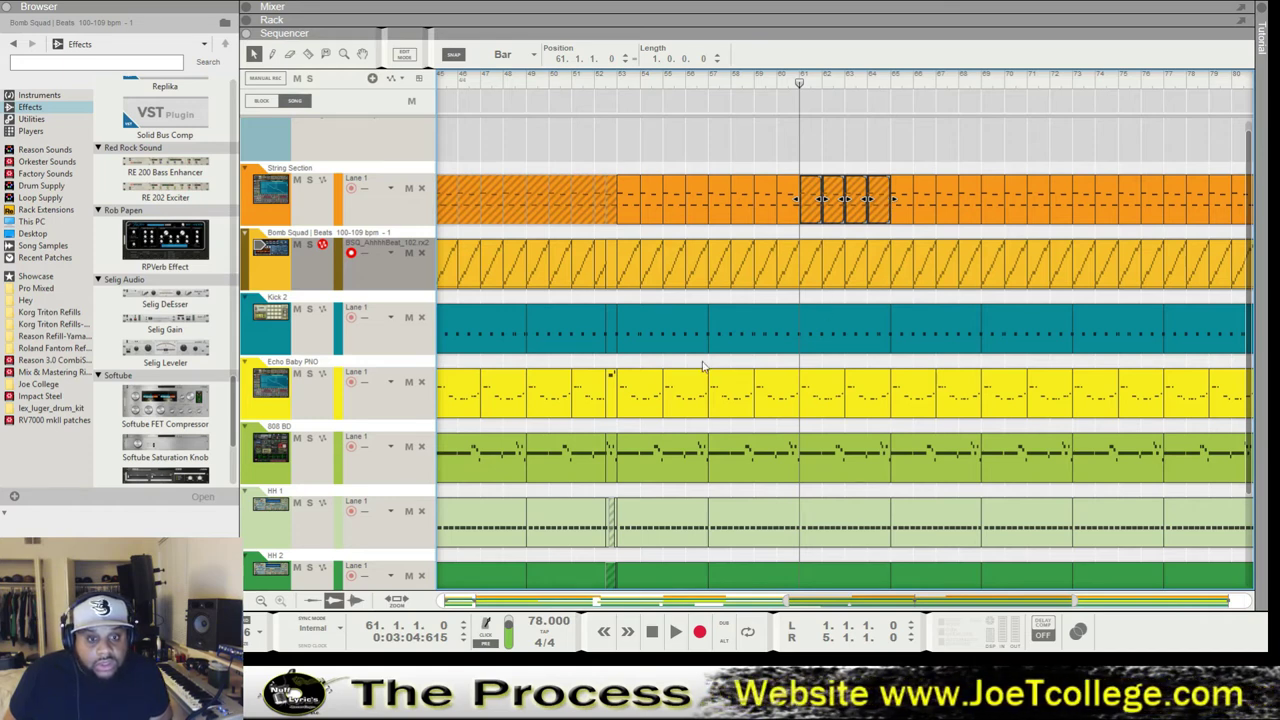
Mute the Echo Baby PNO clips in bars 61 to 72.
drag(812, 368, 834, 388)
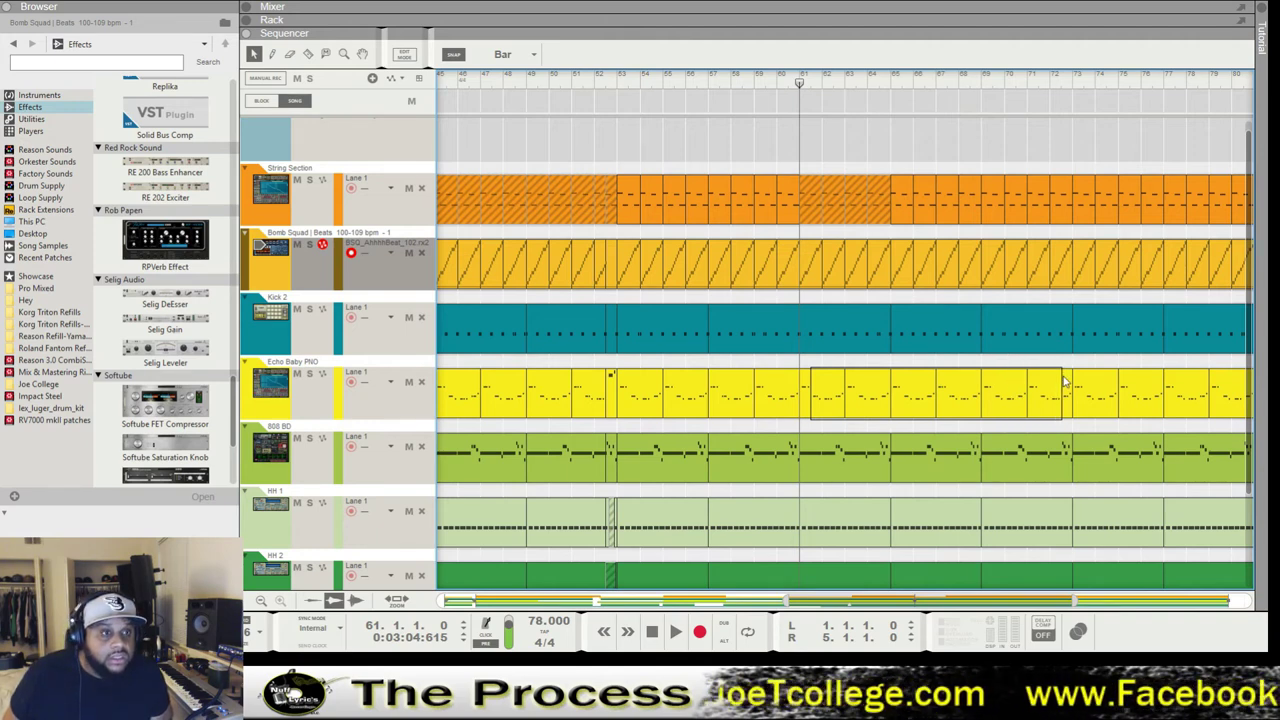
drag(1067, 380, 1065, 385)
key(m)
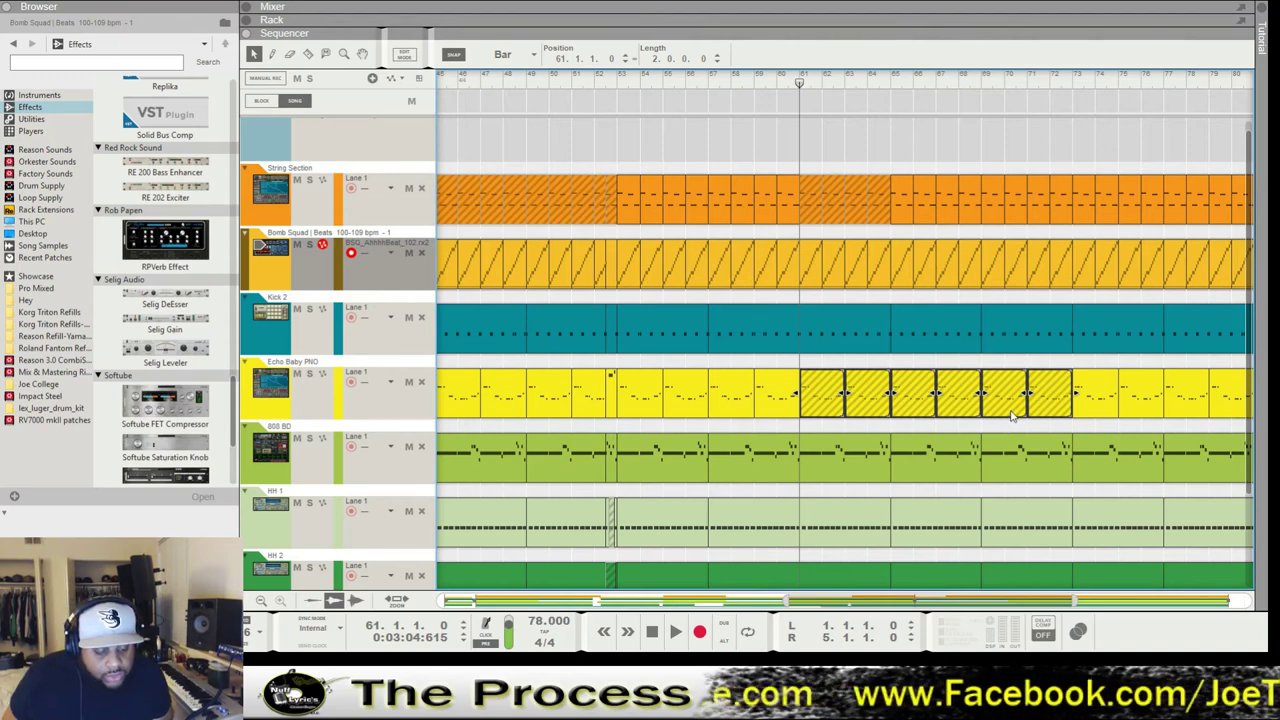
Mute the A Grand Piano clips in bars 61 to 68.
scroll(970, 527, down, 3)
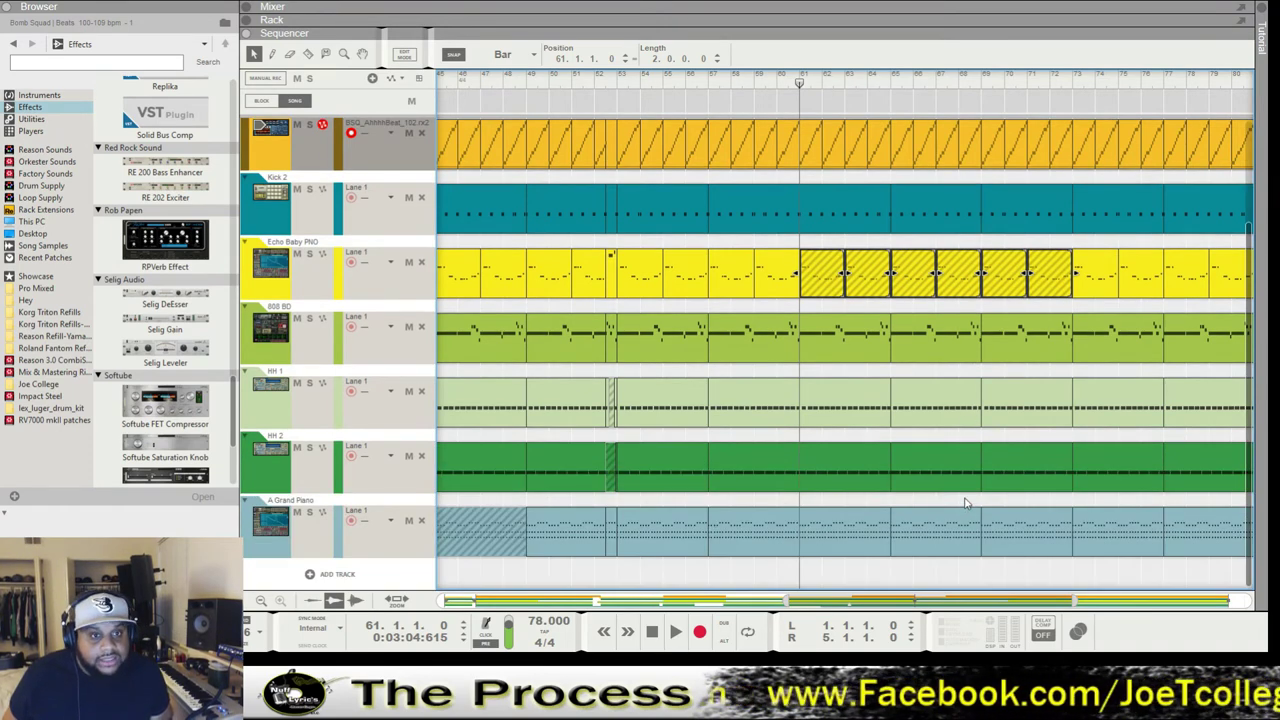
drag(816, 510, 970, 555)
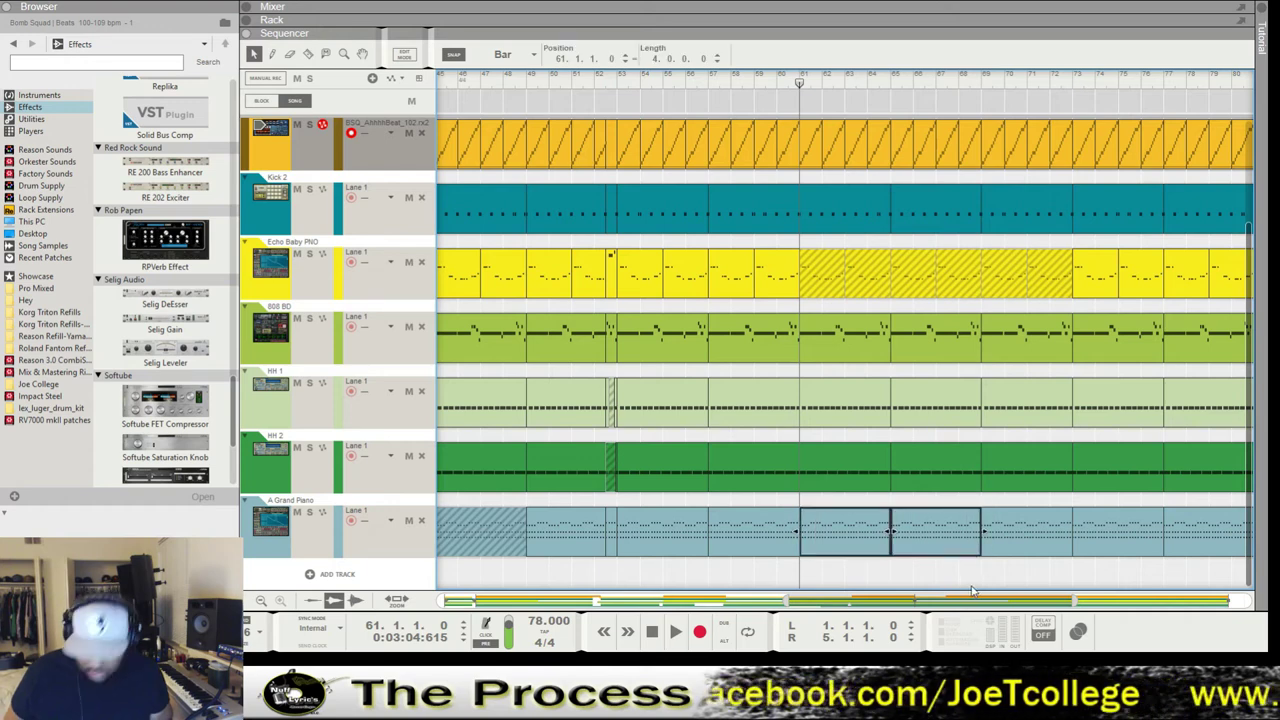
key(m)
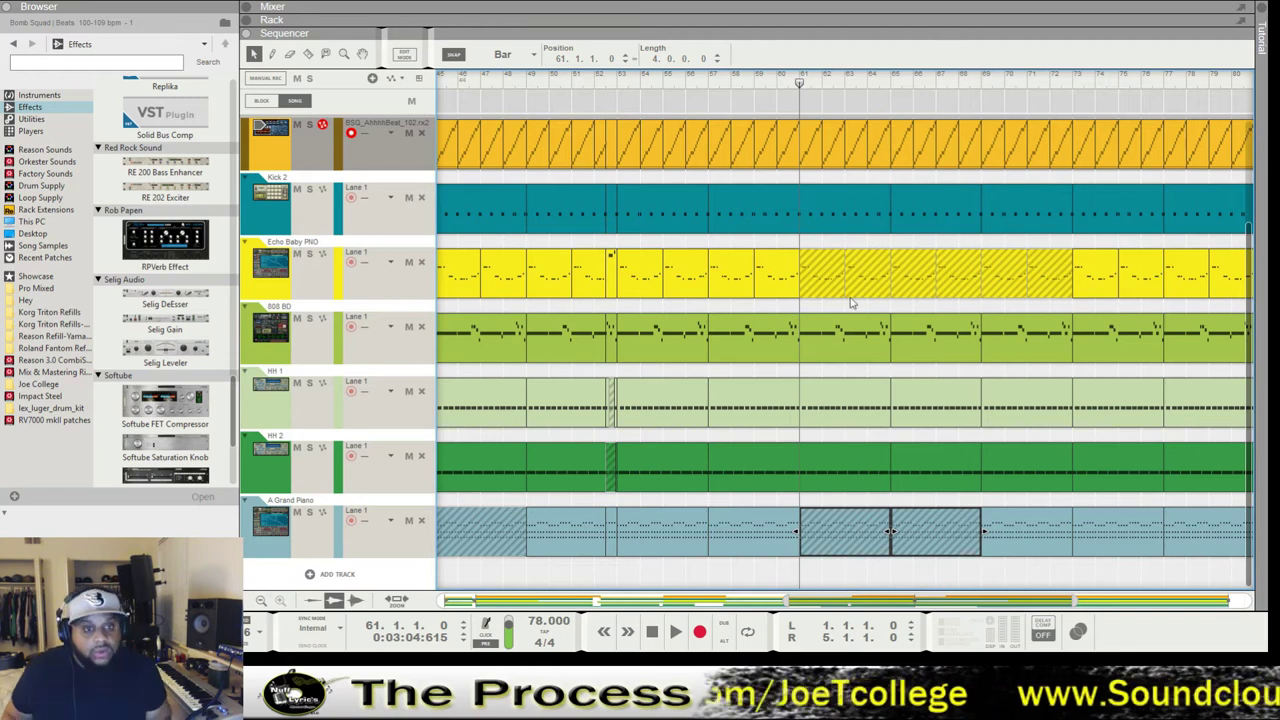
Play the arrangement from bar 59 into the stripped-down section that starts at bar 61.
scroll(952, 494, up, 2)
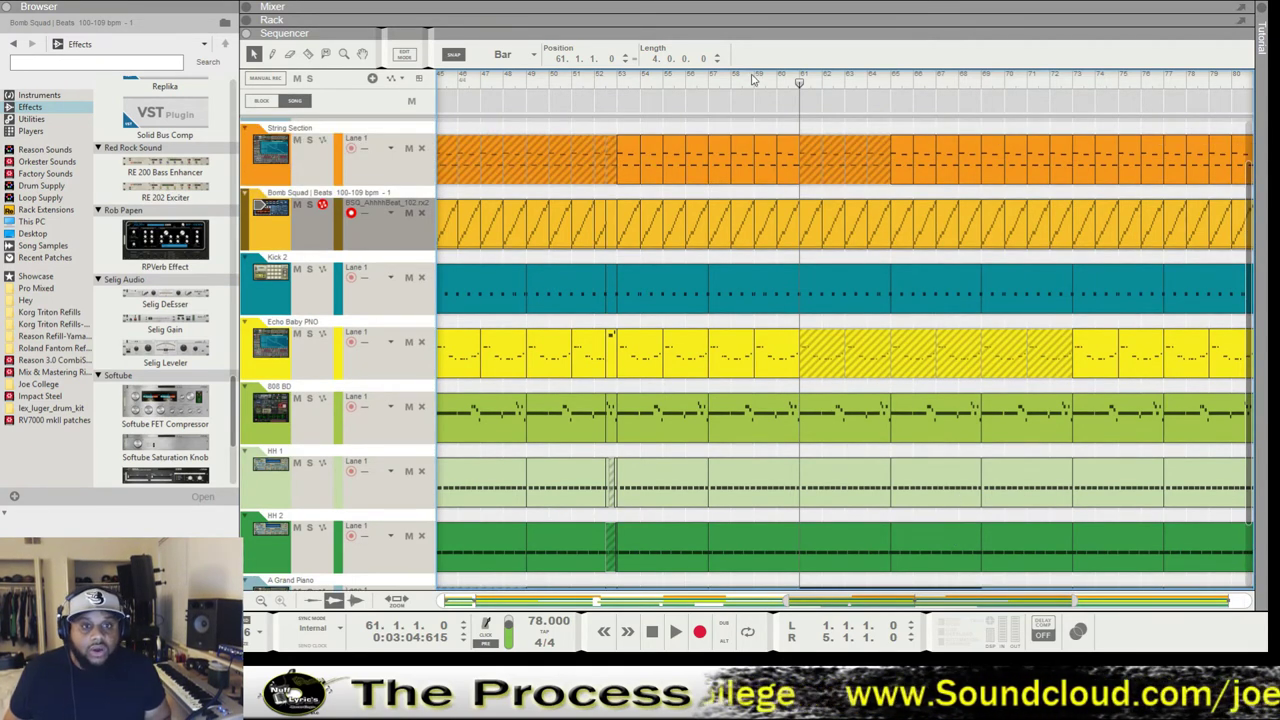
click(752, 80)
key(space)
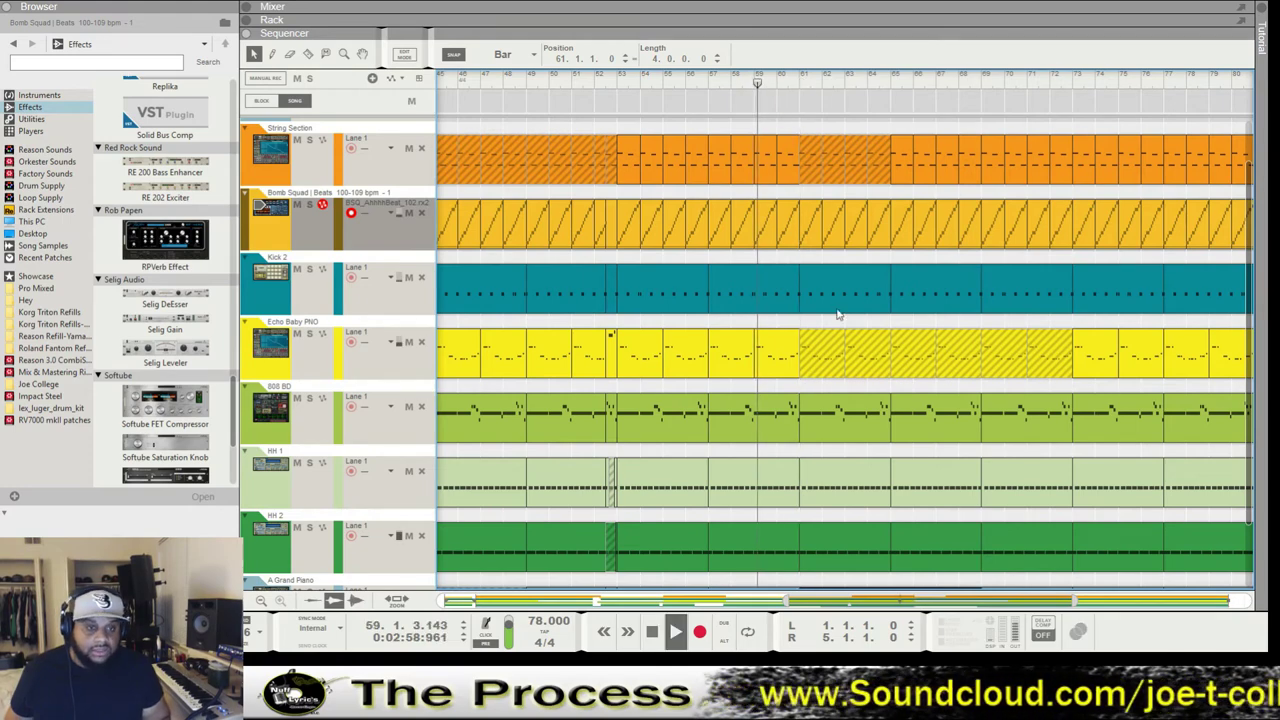
drag(828, 598, 898, 598)
scroll(966, 347, down, 2)
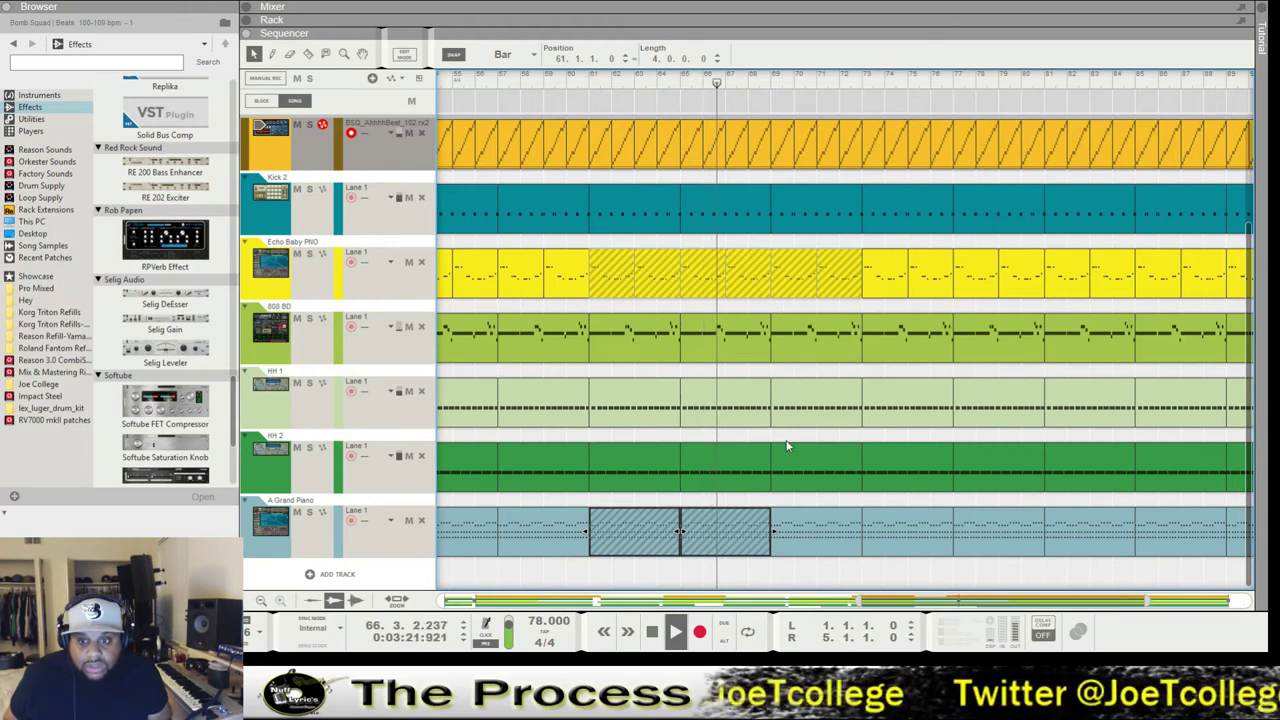
Mute the 808 BD clips in bars 69 to 76 and the HH 1 clip in bars 69 to 72.
click(788, 346)
key(m)
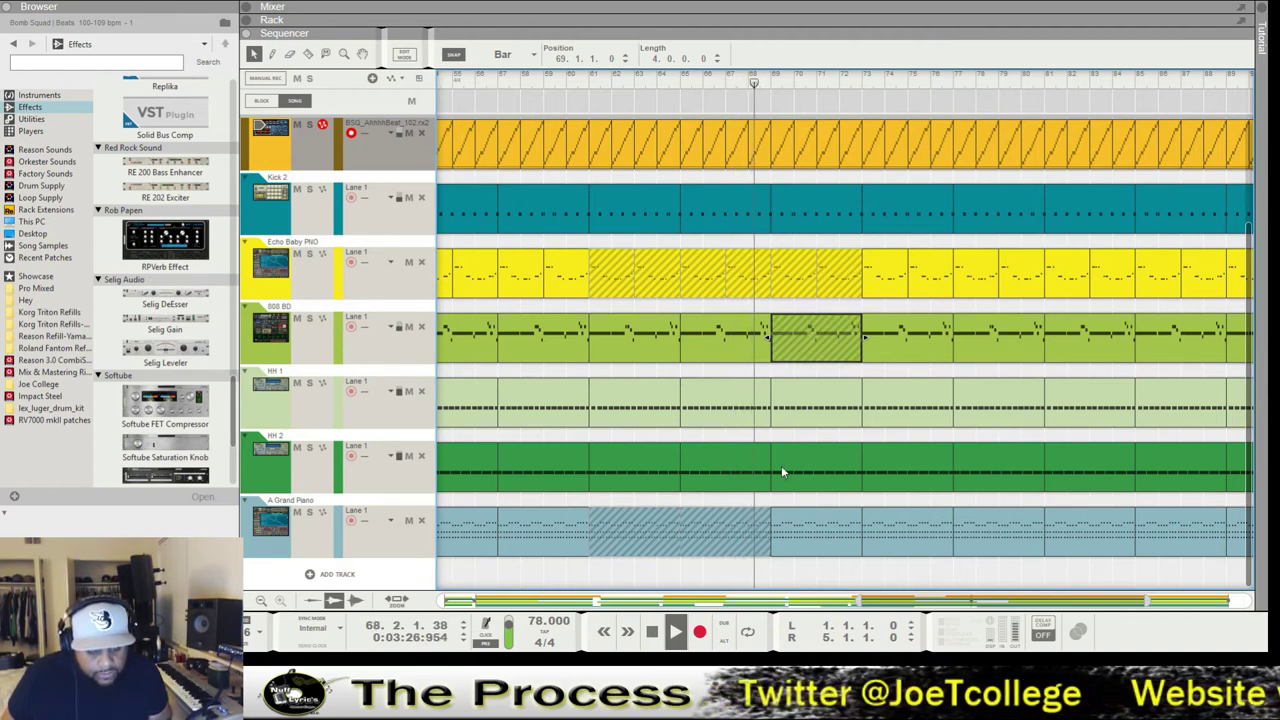
click(812, 413)
key(m)
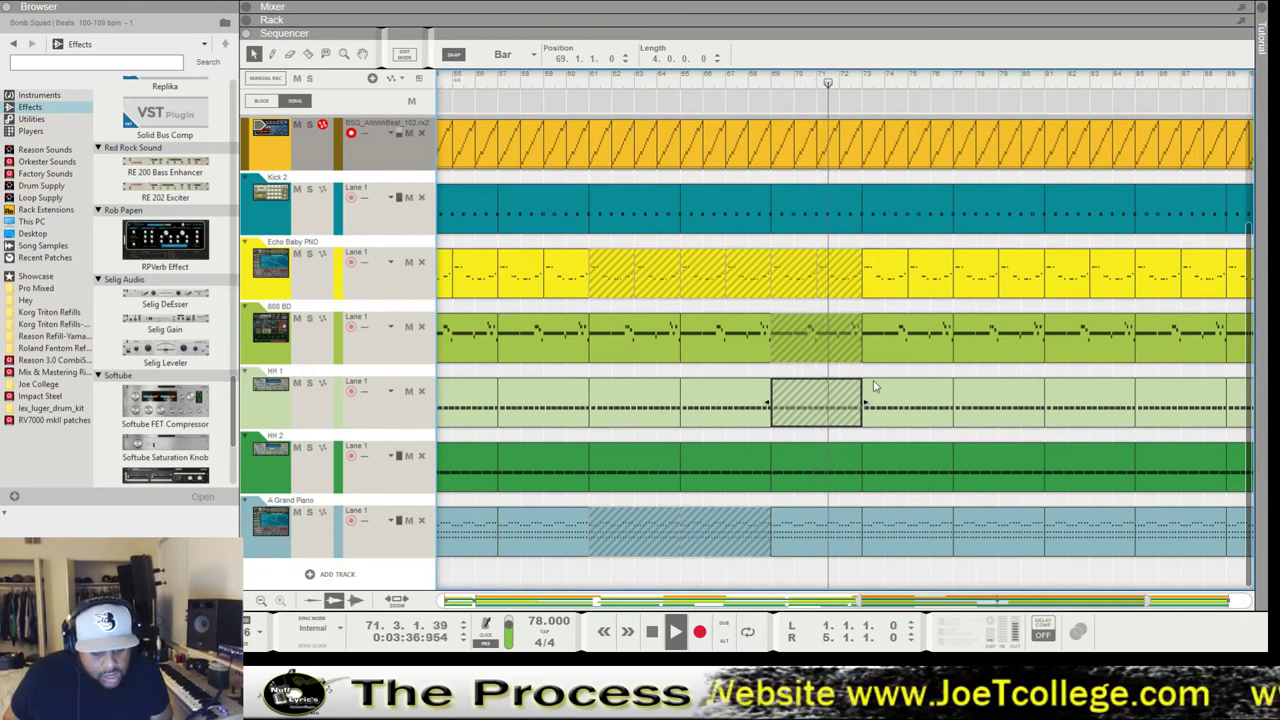
click(902, 336)
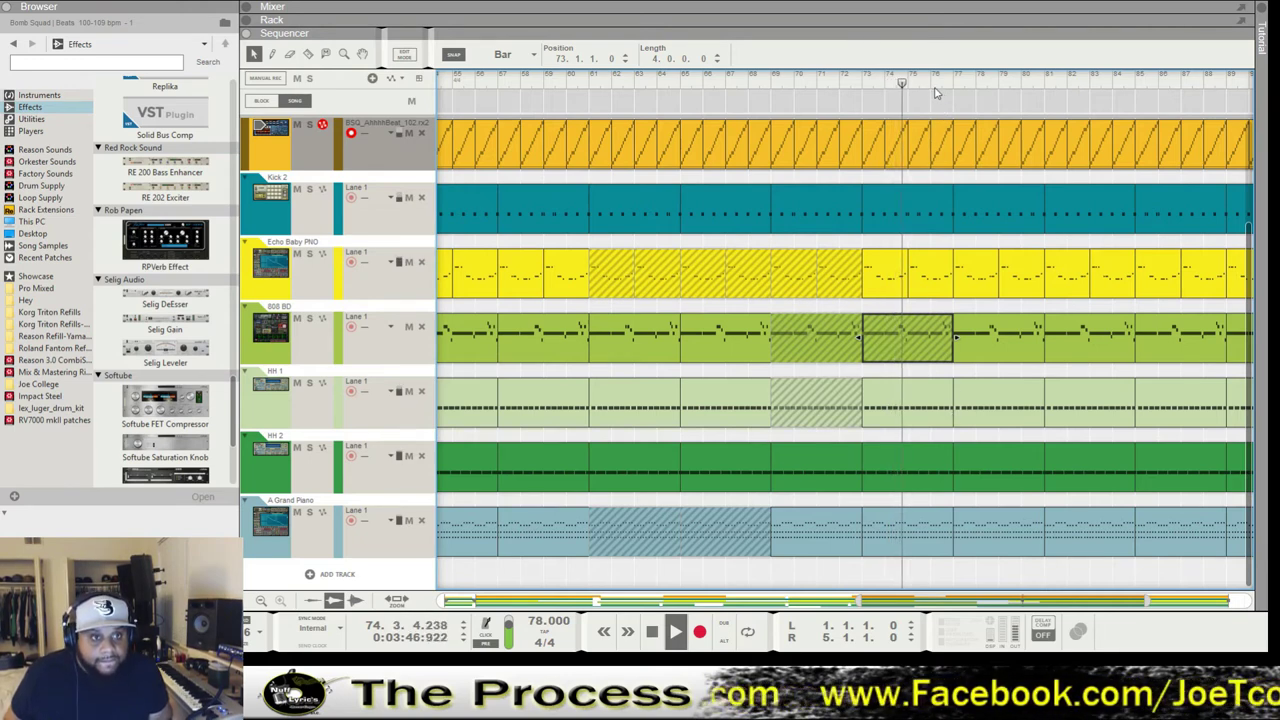
With 1/16 snapping, split the clips on all tracks at 76.3.1 and mute the resulting half-bar HH 1 and HH 2 slices.
key(space)
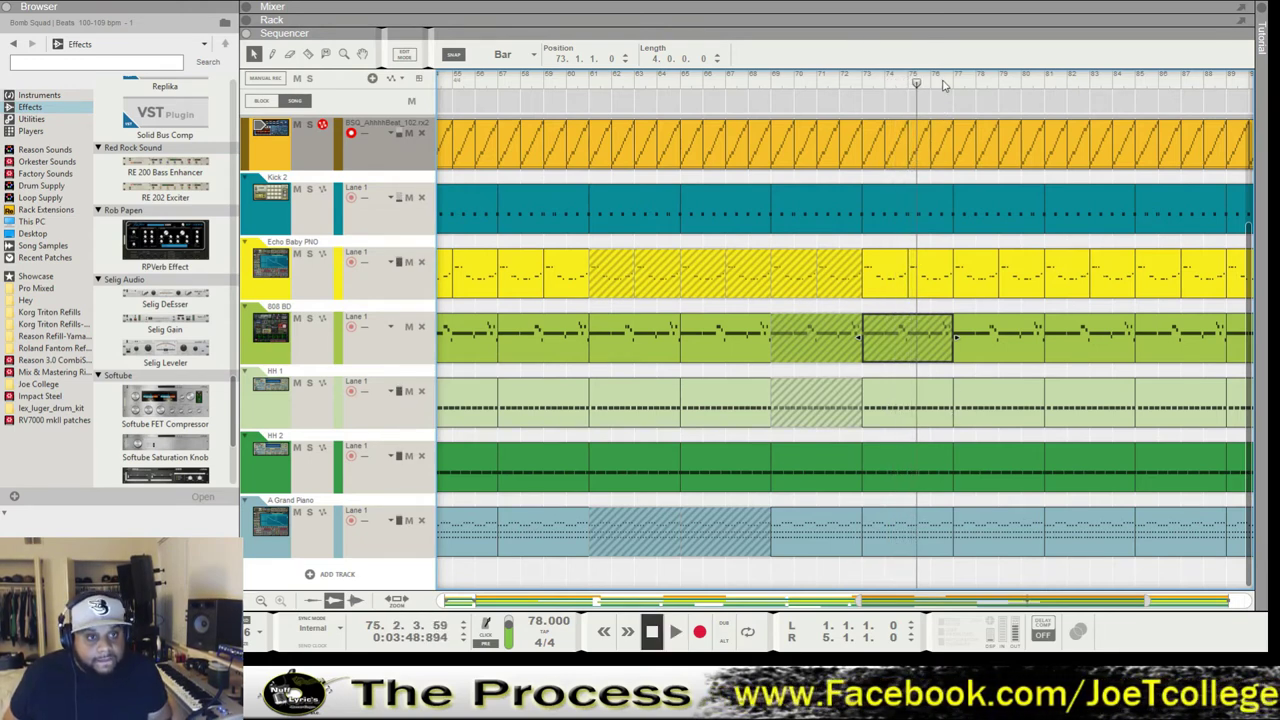
click(953, 86)
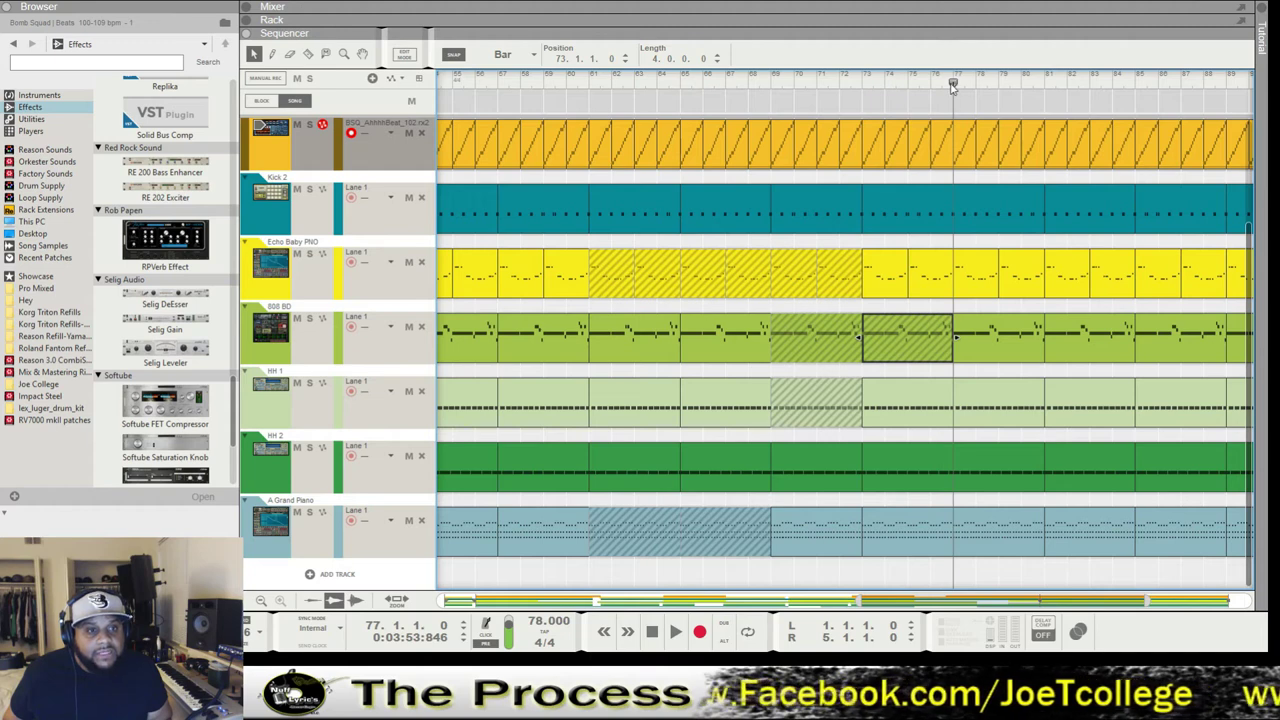
click(931, 86)
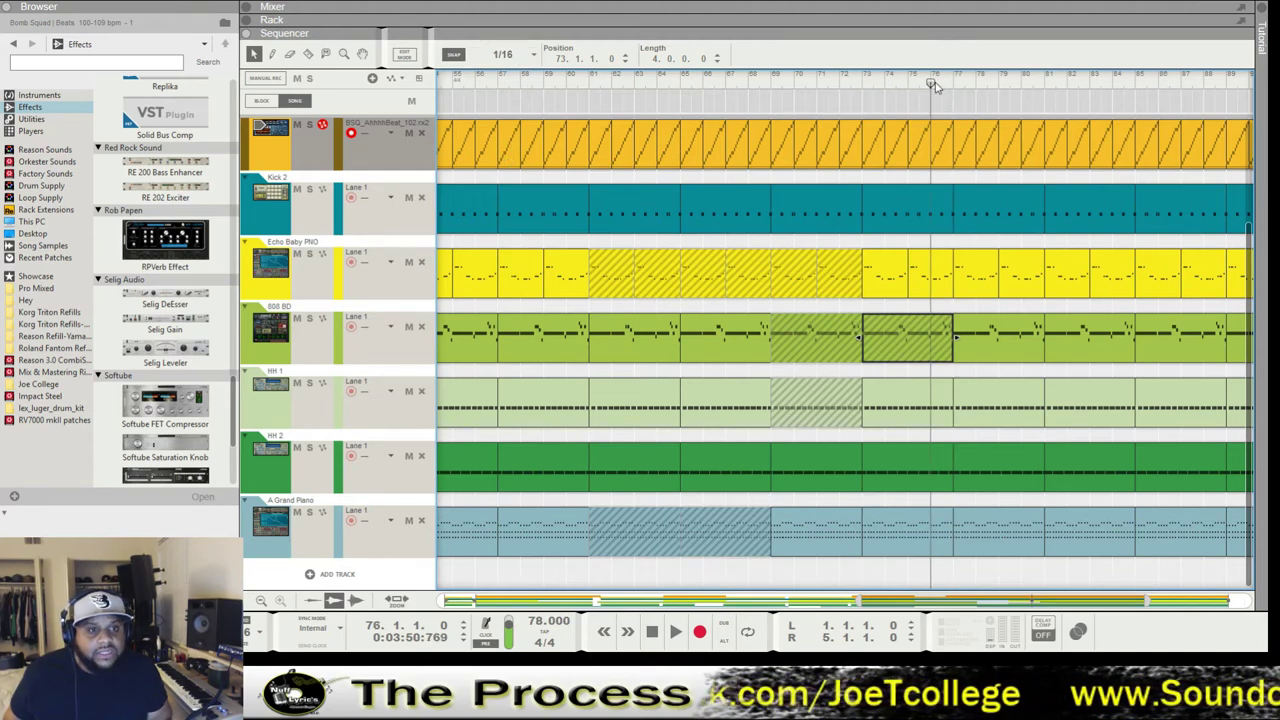
key(space)
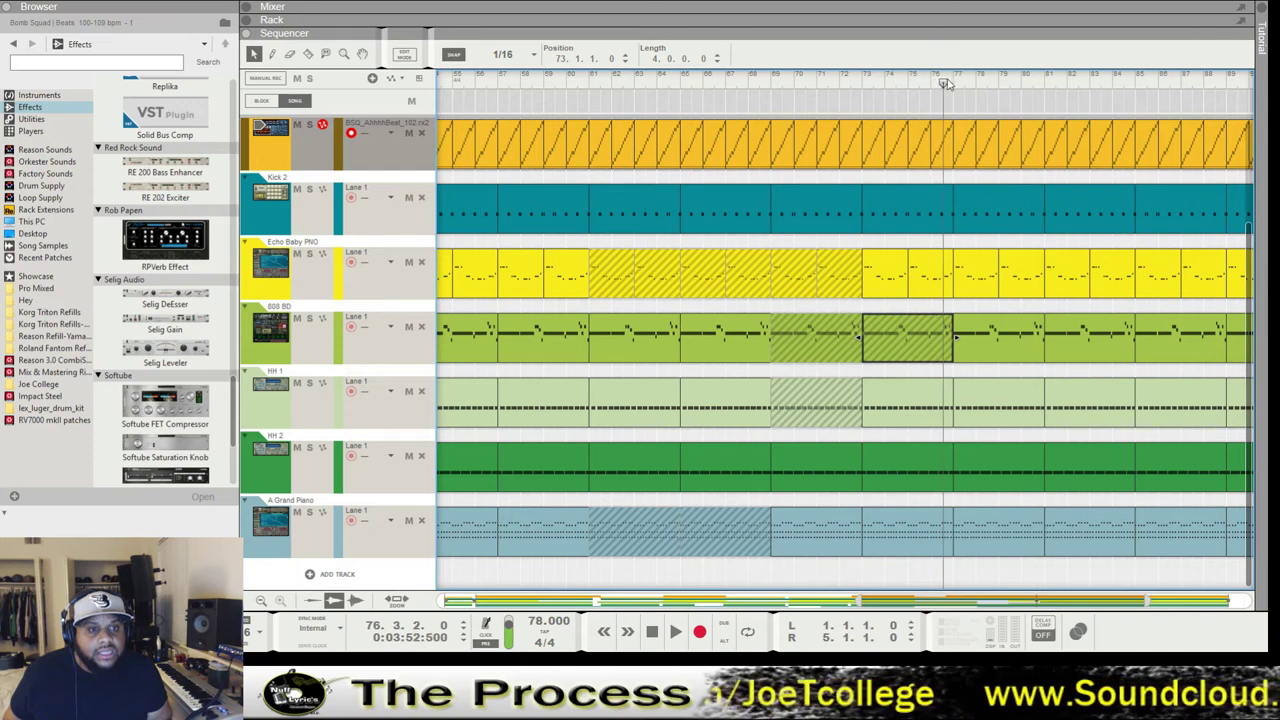
click(942, 84)
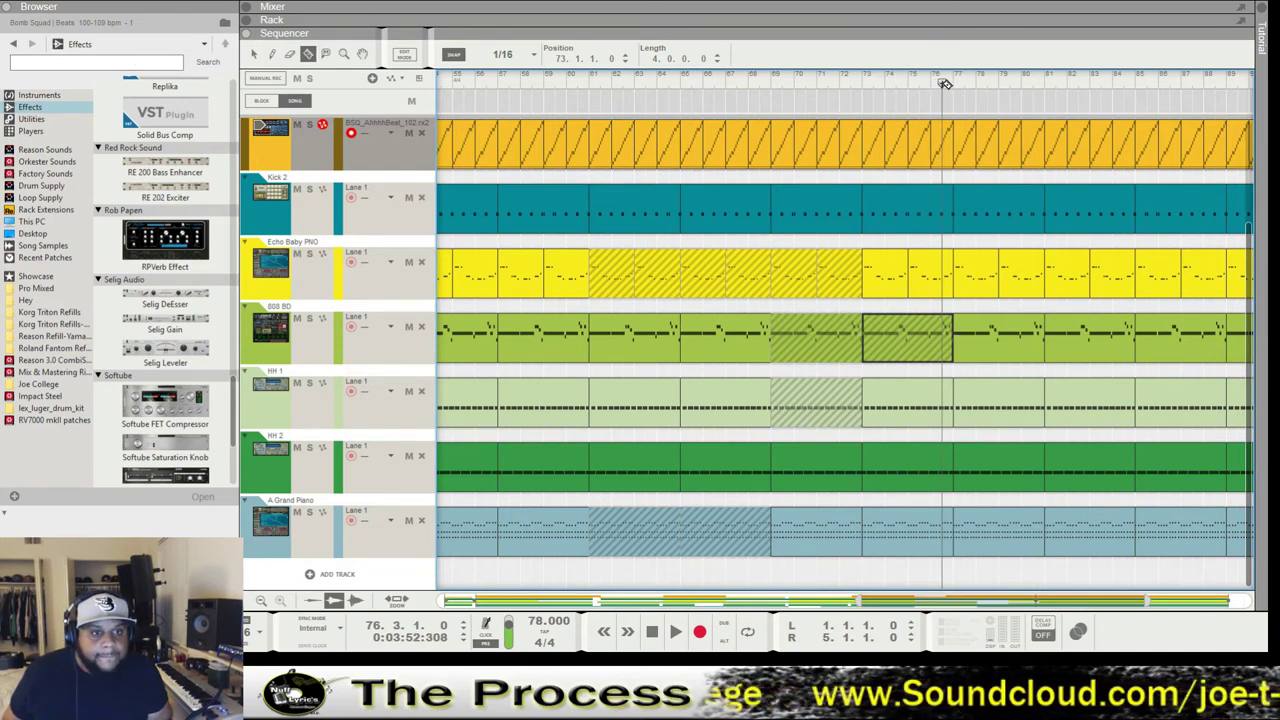
key(m)
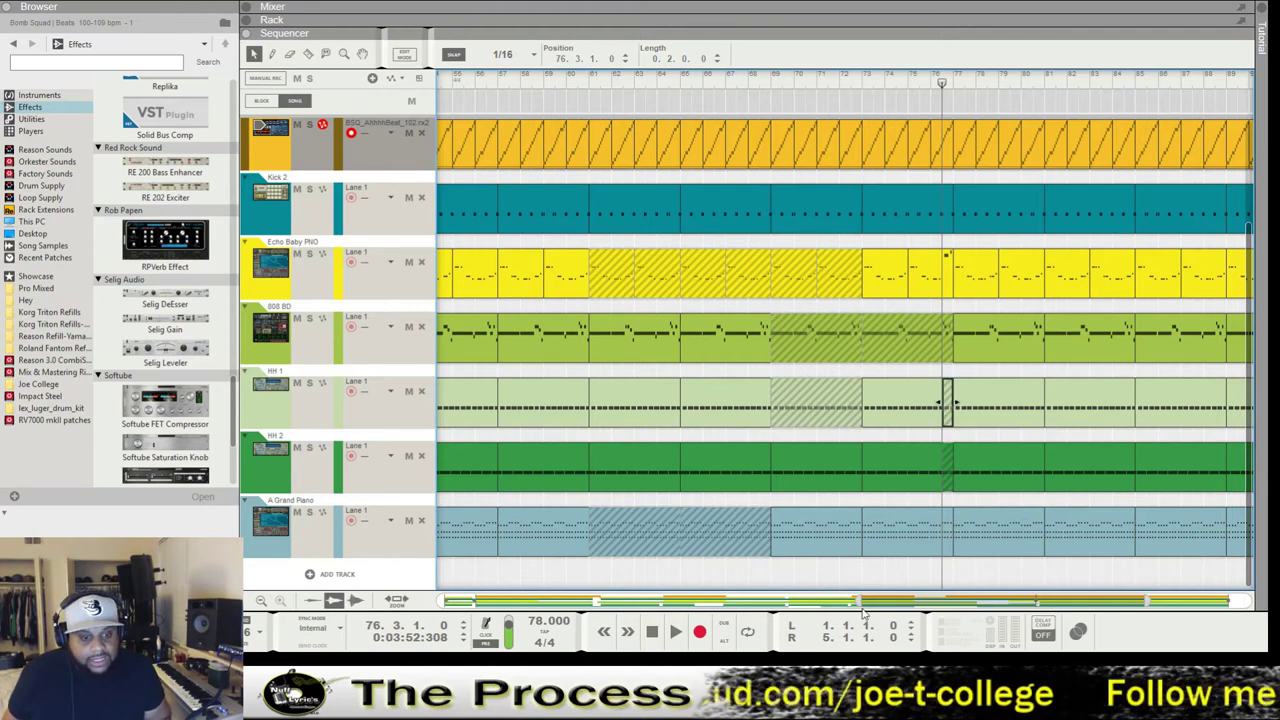
Play the arrangement from 58.4.4 through the transition into bar 77.
drag(858, 602, 742, 602)
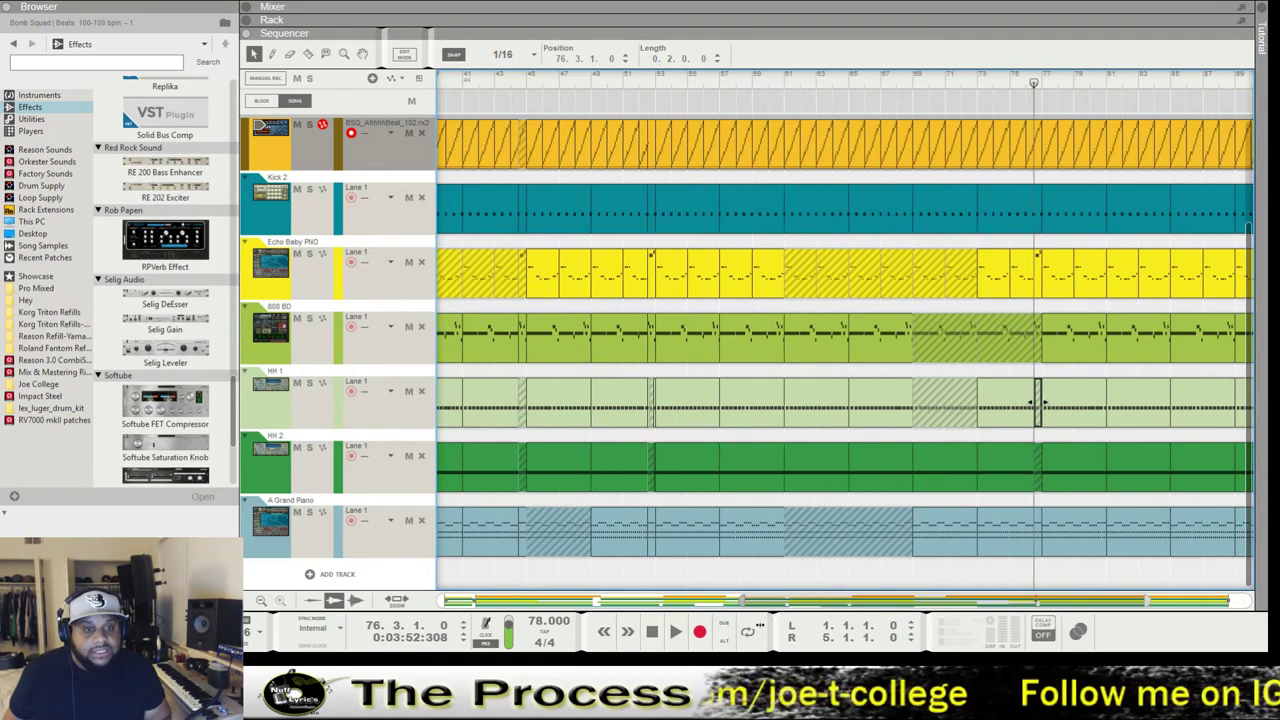
click(757, 89)
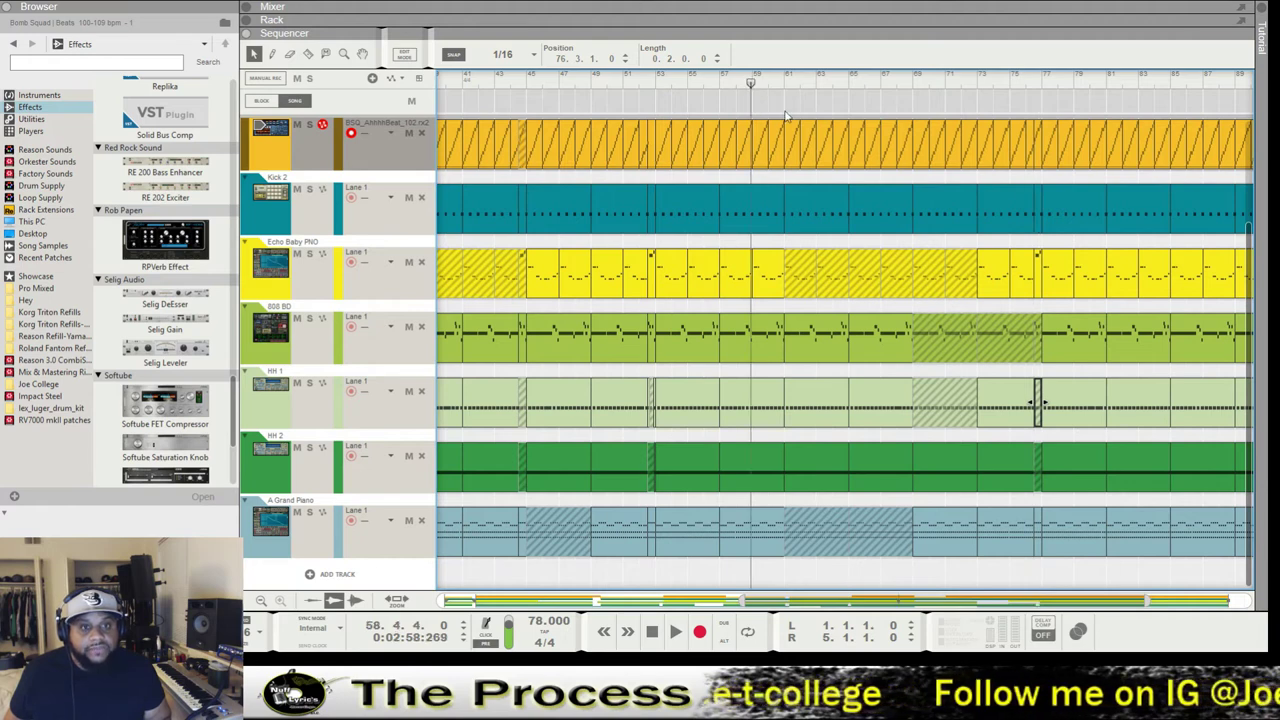
key(space)
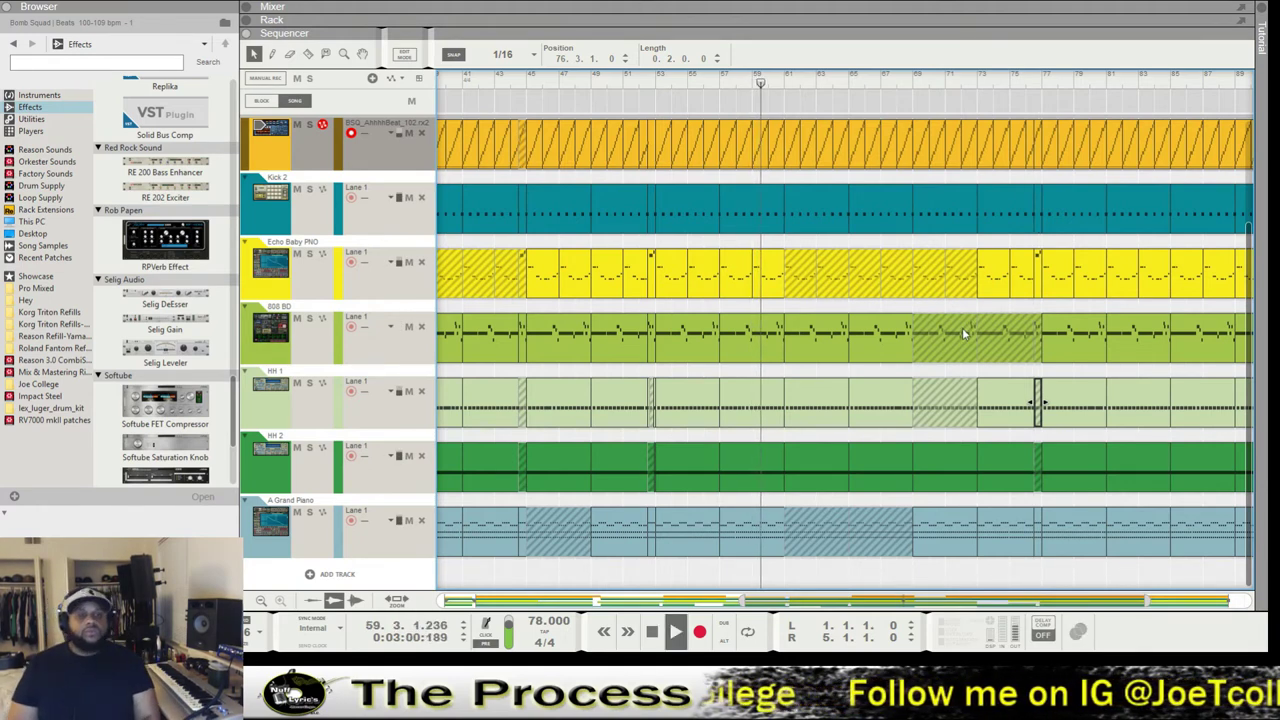
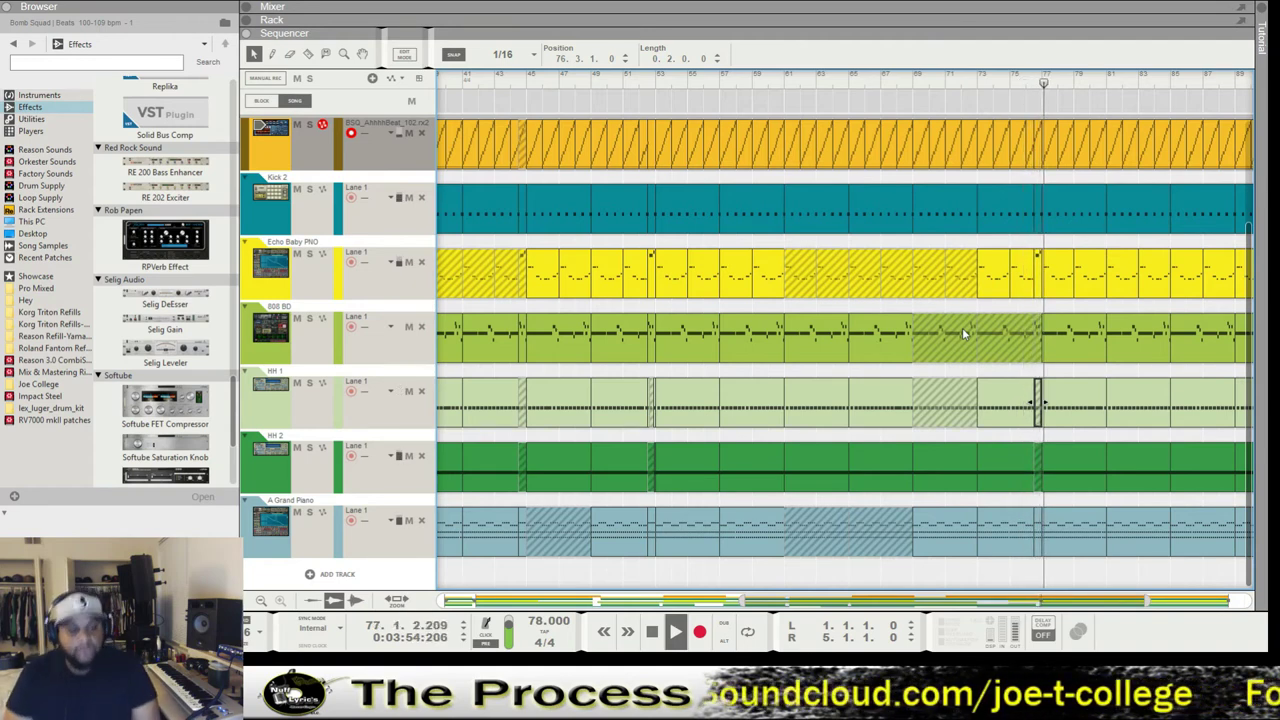
key(space)
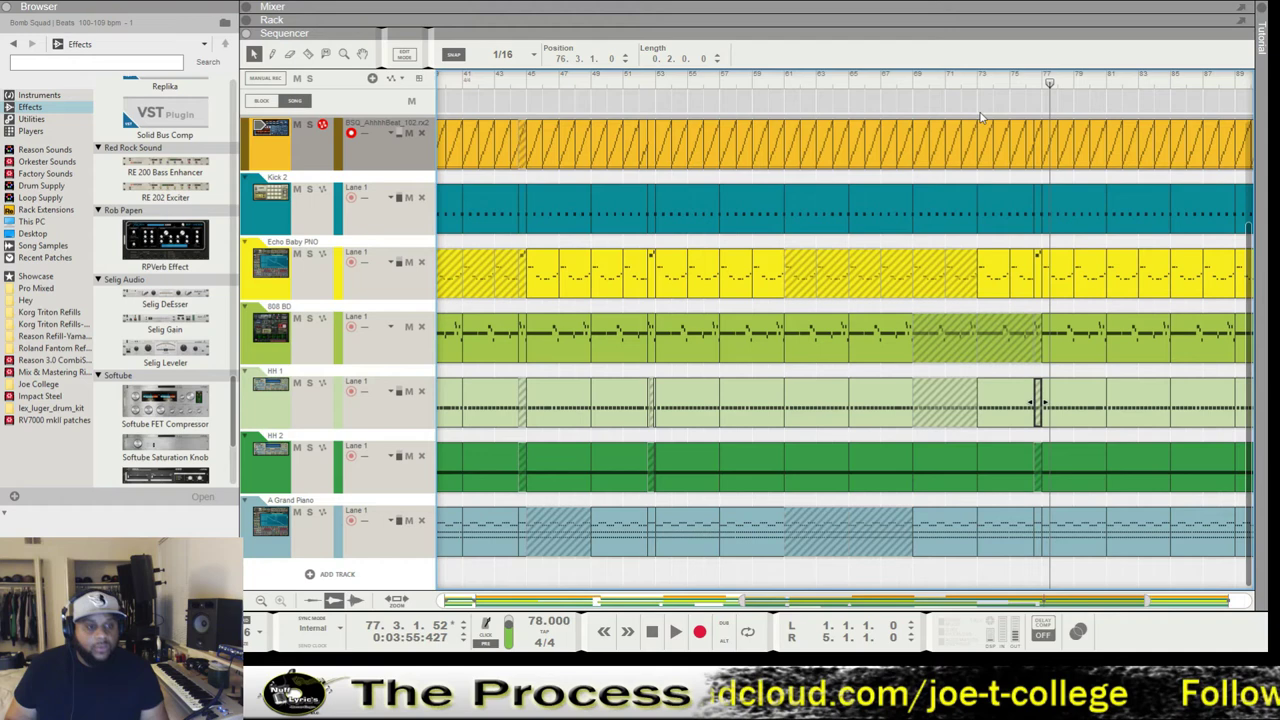
Unmute the half-bar 808 BD slice at 76.3.1 and mute the drum loop and Kick 2 slices at the same position.
click(1038, 340)
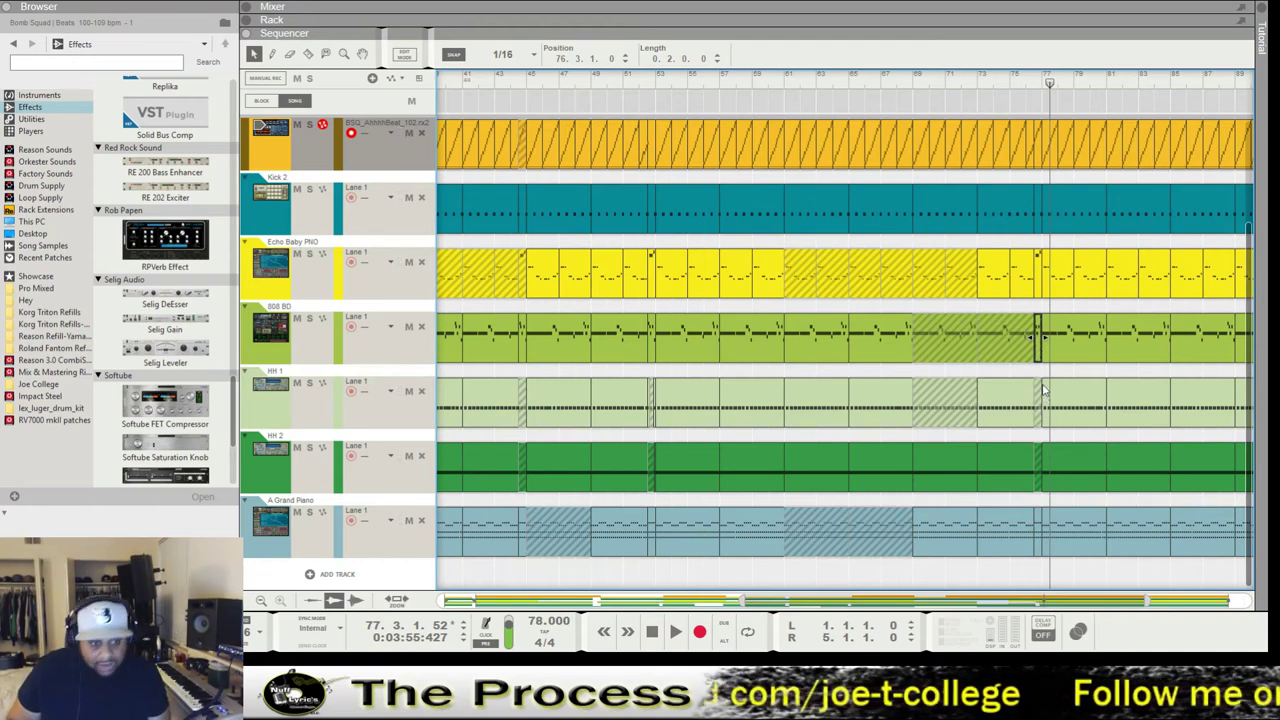
click(993, 85)
key(space)
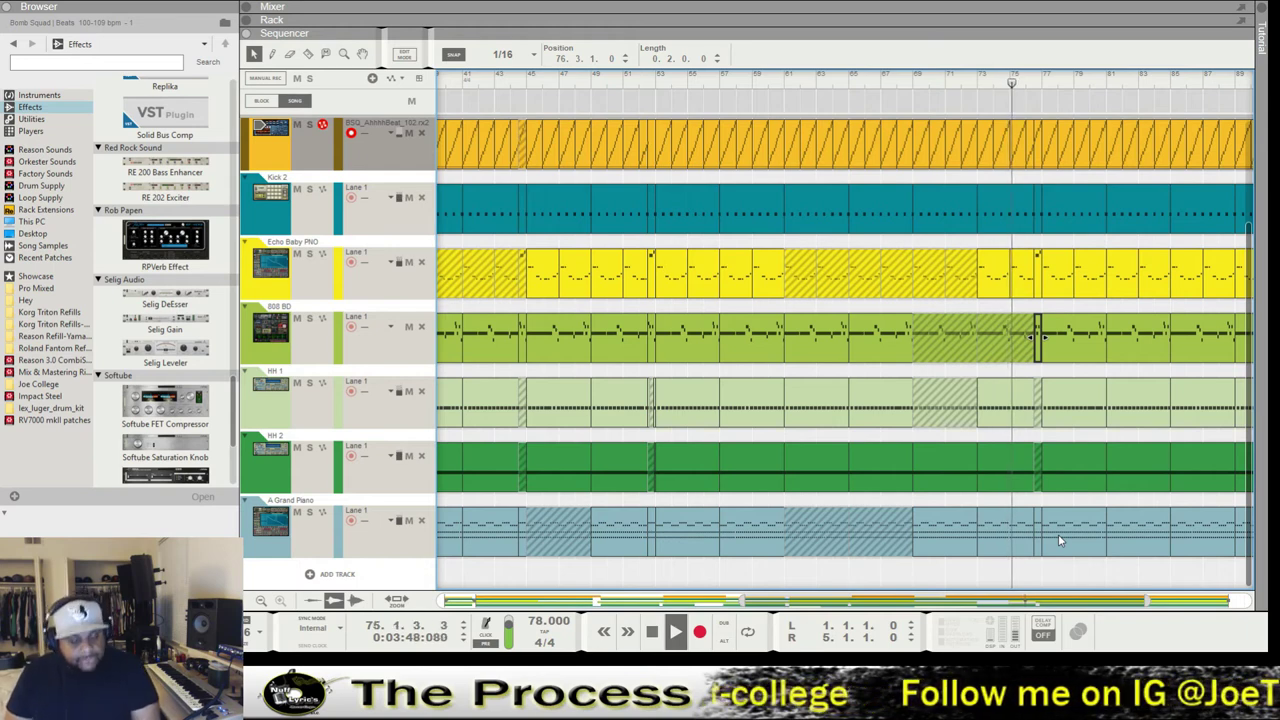
click(1038, 145)
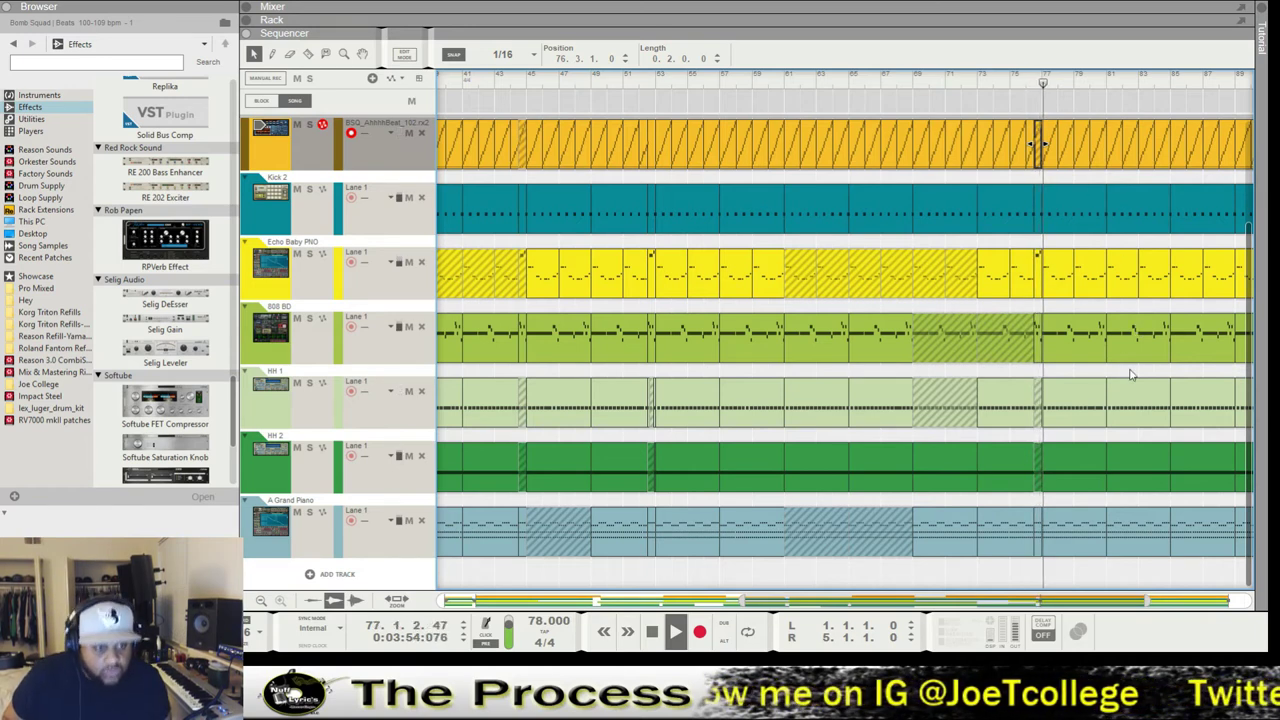
click(1038, 230)
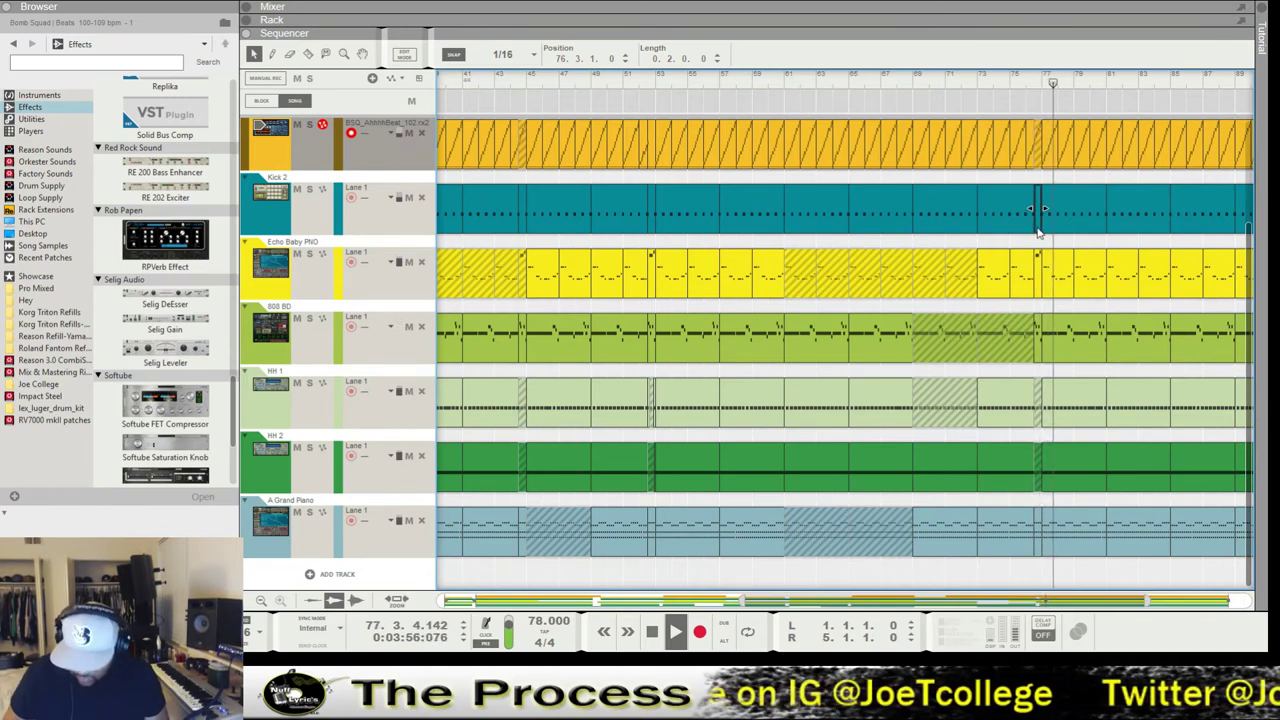
click(1023, 82)
key(space)
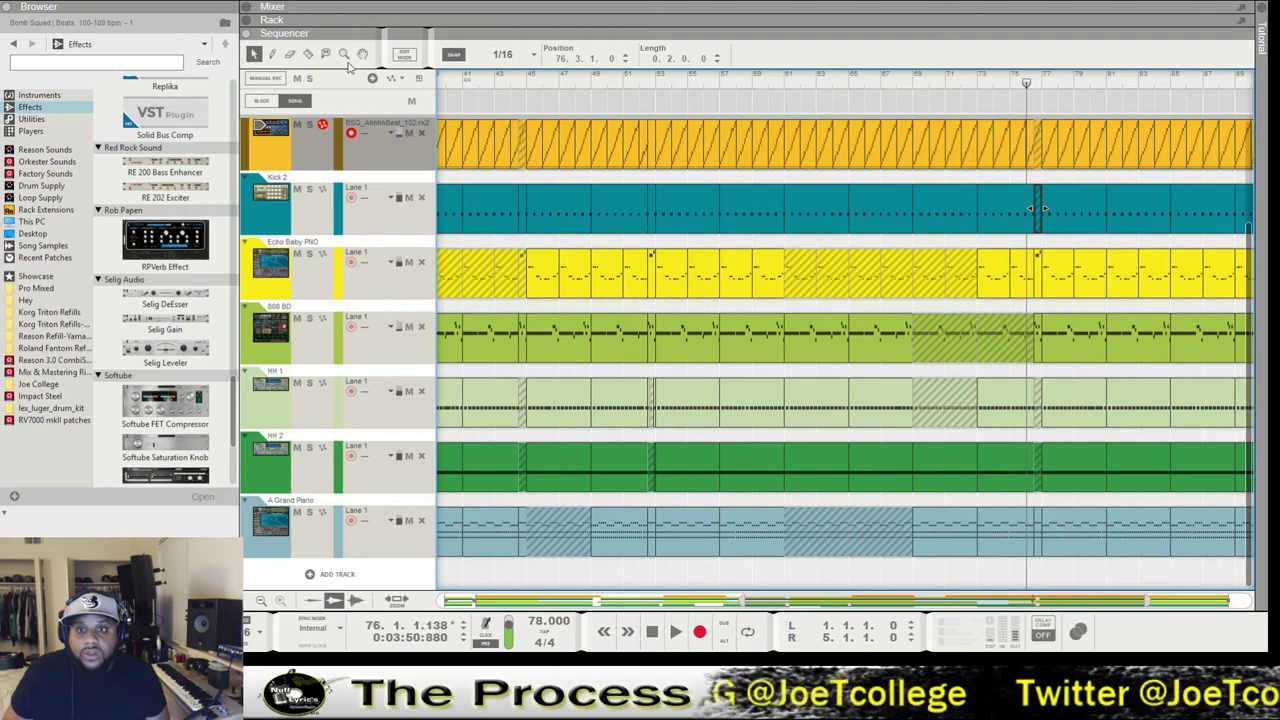
Split the muted Kick 2 slice at 76.4.3 and unmute its last two sixteenths before bar 77.
click(1036, 240)
click(1036, 240)
click(1036, 238)
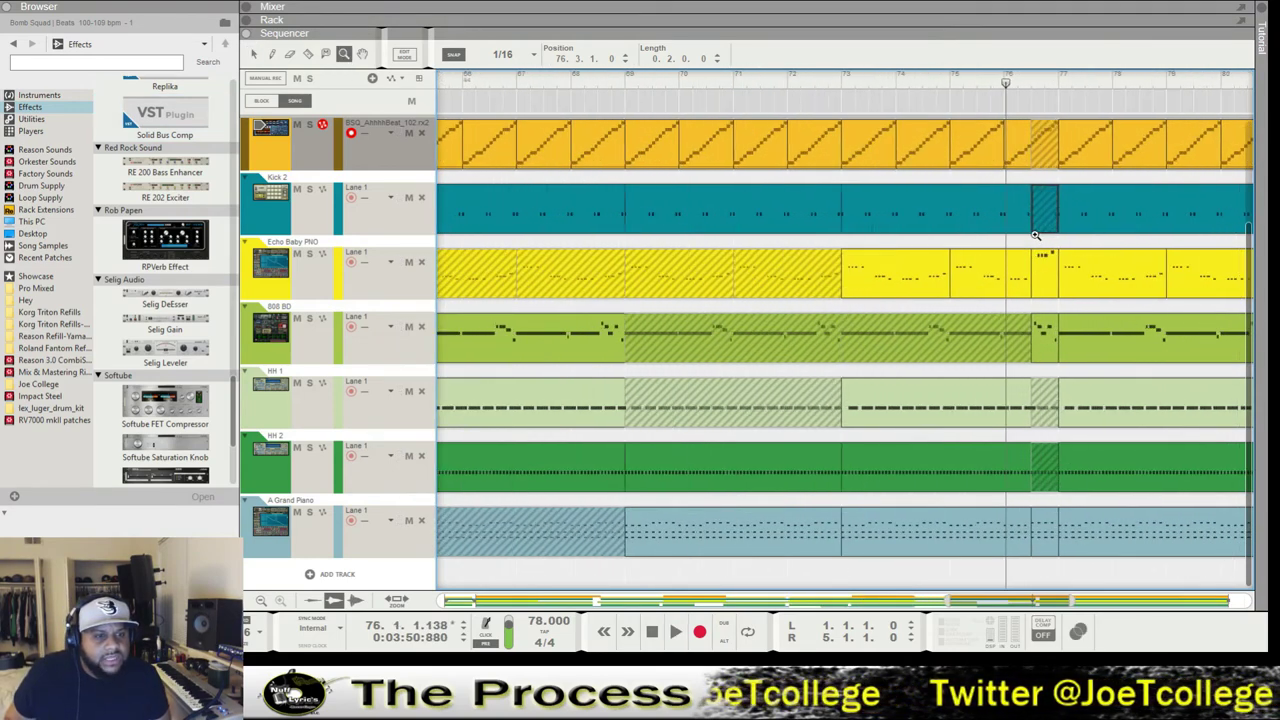
click(1036, 234)
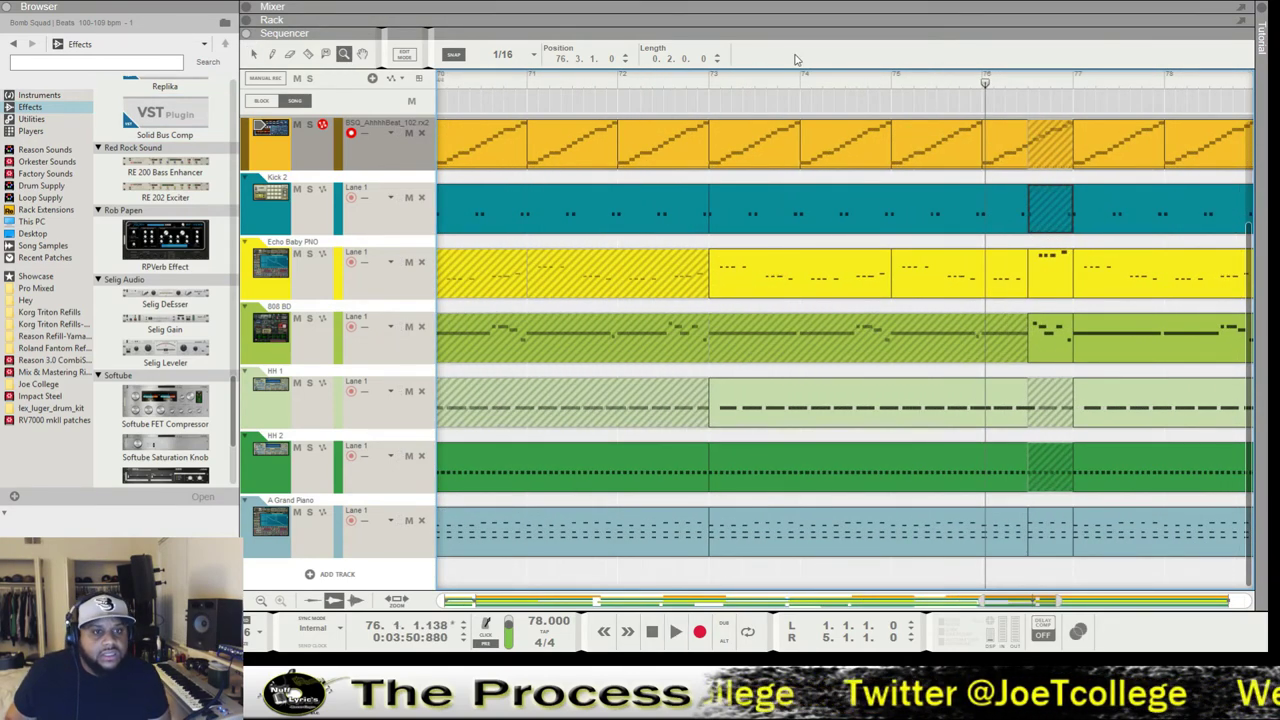
key(space)
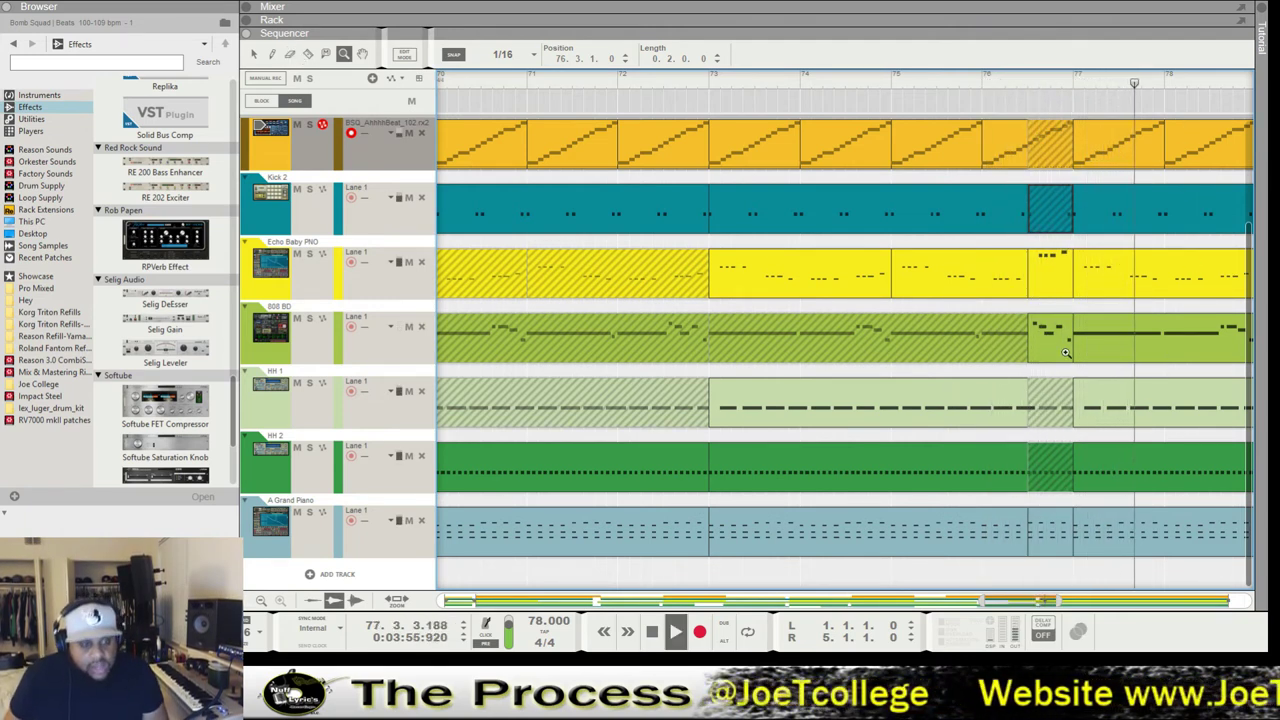
click(308, 55)
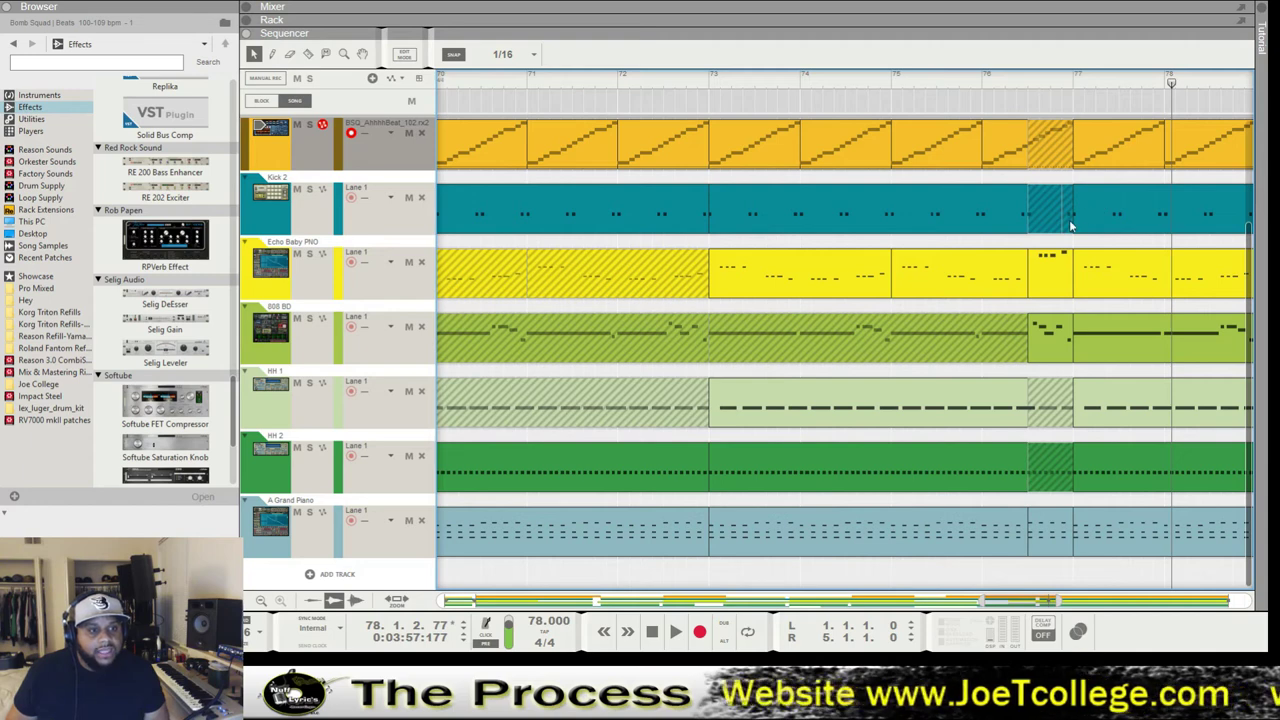
click(850, 90)
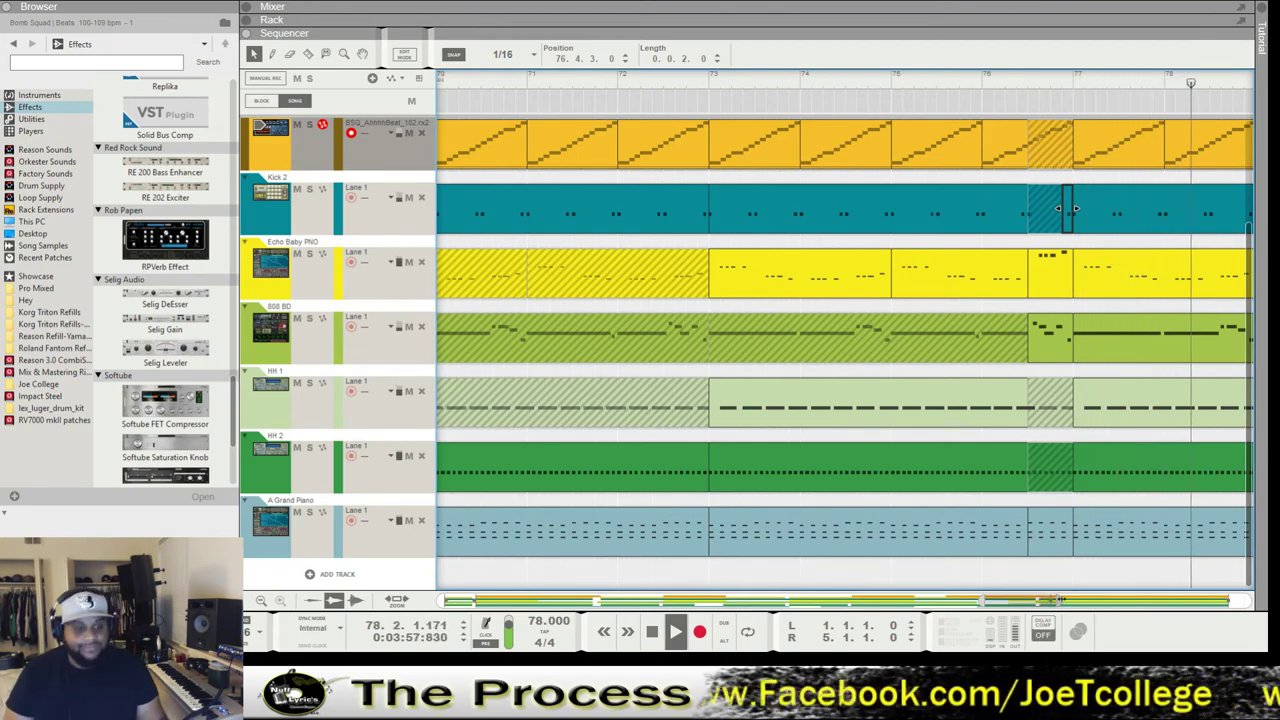
Mute the 808 BD, HH 1 and HH 2 clips in bars 85 to 88.
scroll(1066, 208, down, 4)
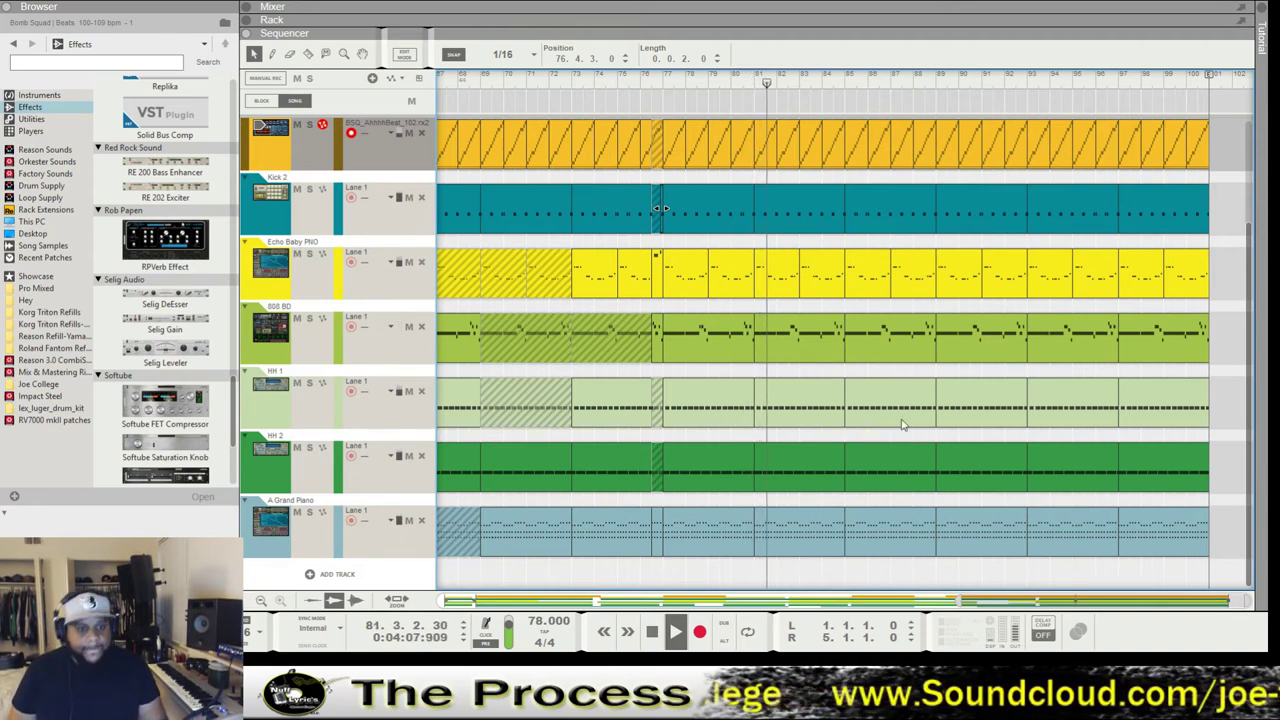
click(891, 341)
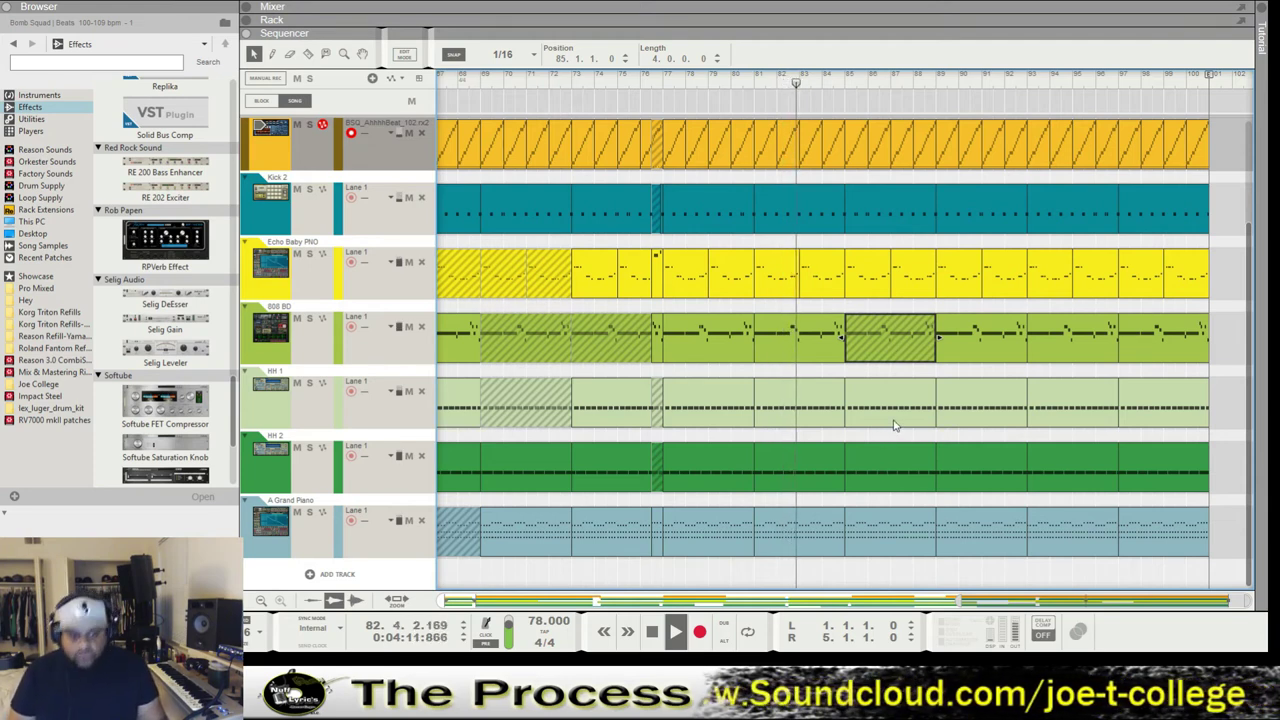
drag(895, 425, 1007, 492)
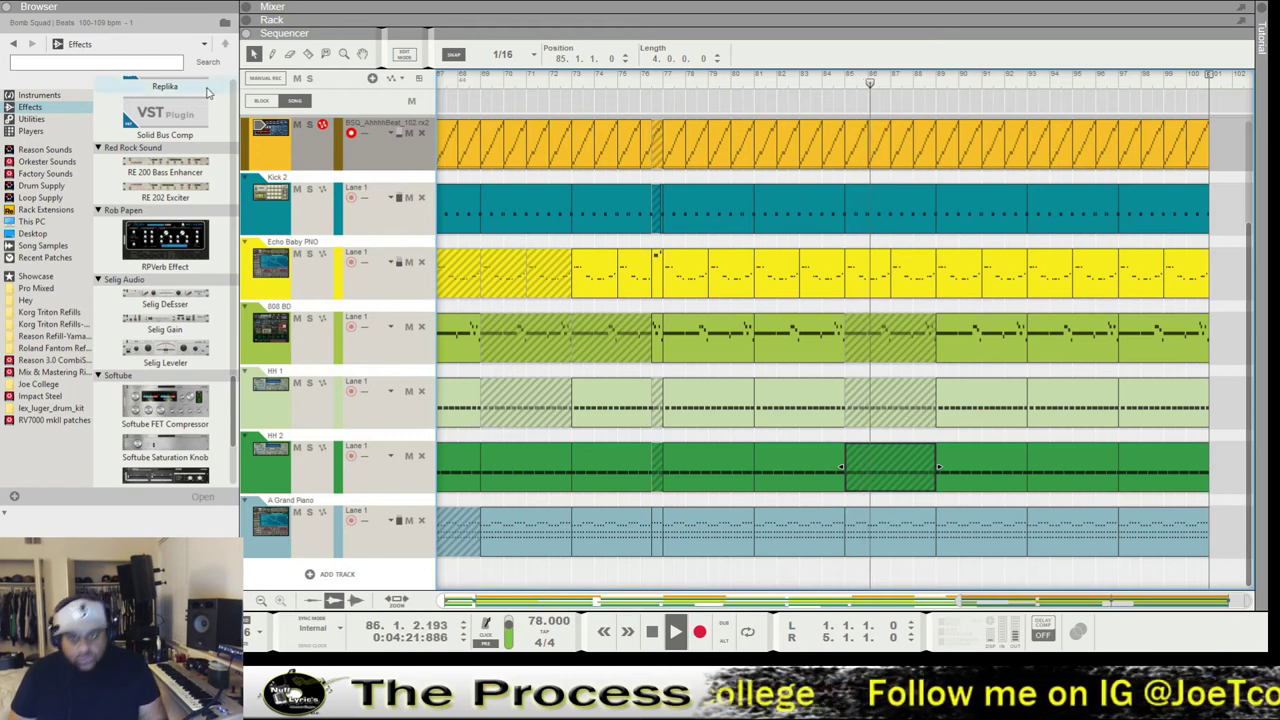
Split the muted HH 1 clip at bar 87 and unmute its second half in bars 87 and 88.
key(r)
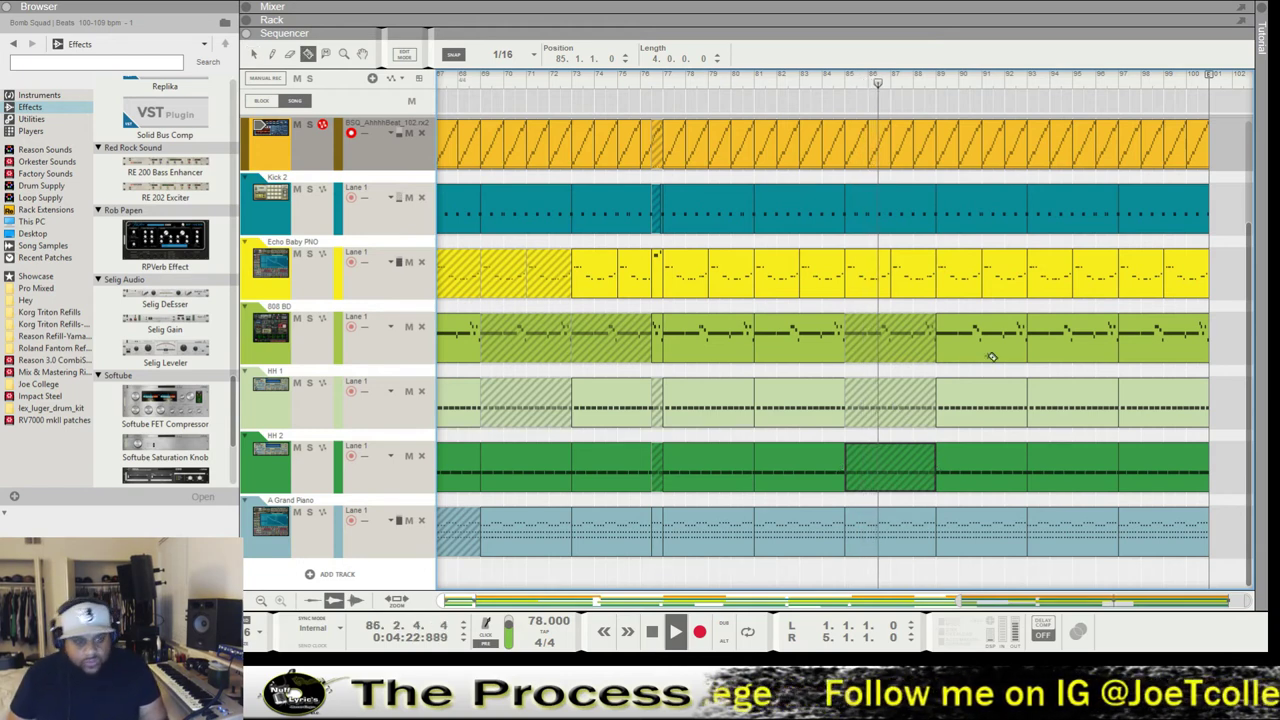
click(893, 394)
key(q)
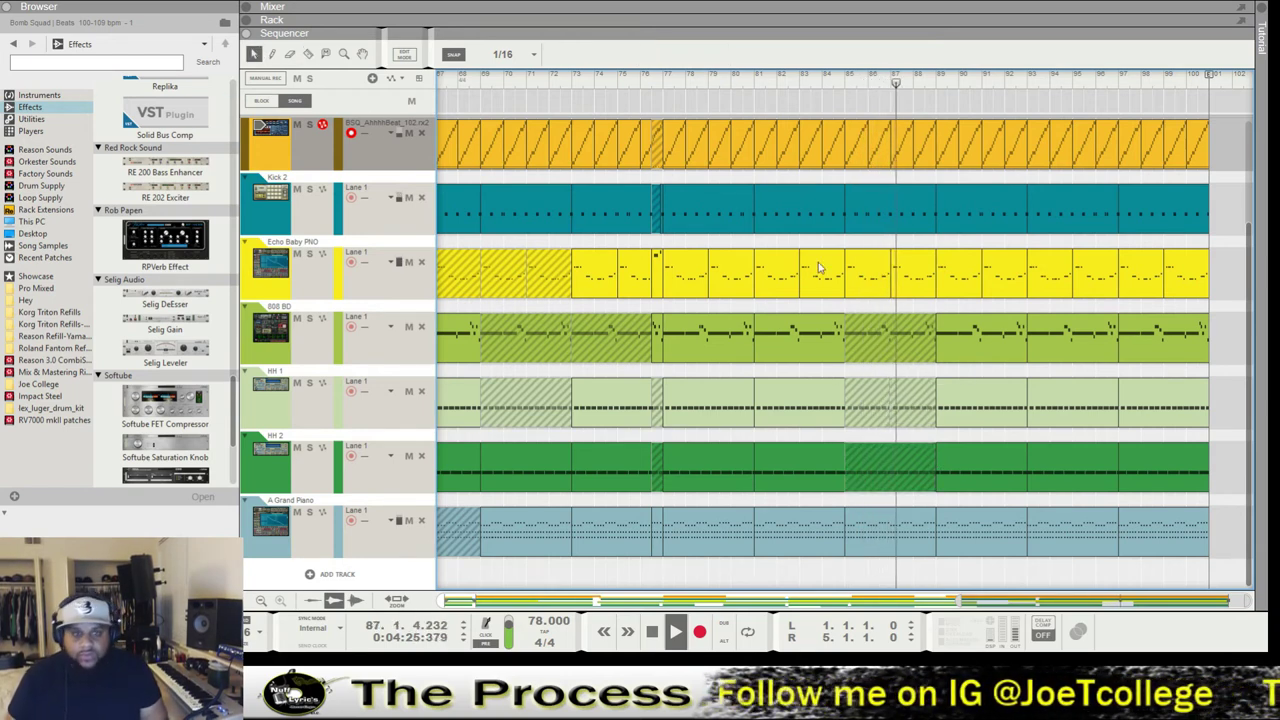
click(903, 400)
Mute the HH 1 clip in bars 89 to 92, split it at 90.4.4 and unmute its second half.
click(980, 418)
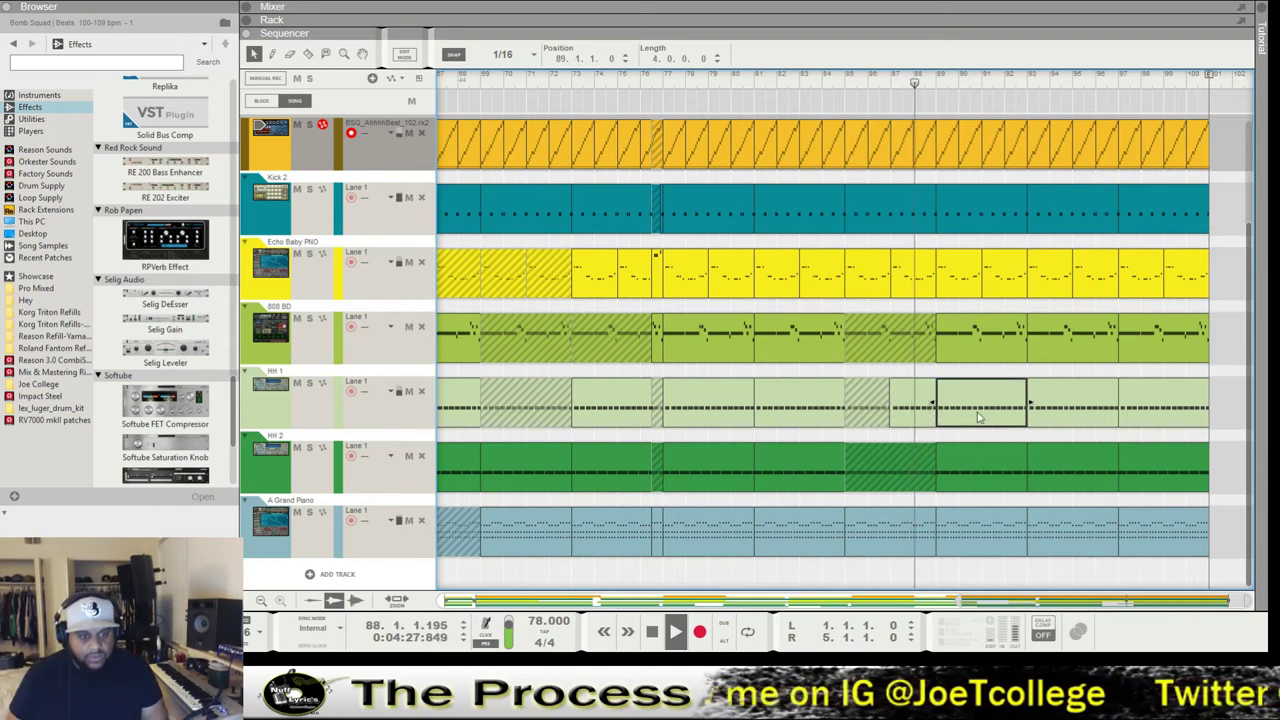
key(m)
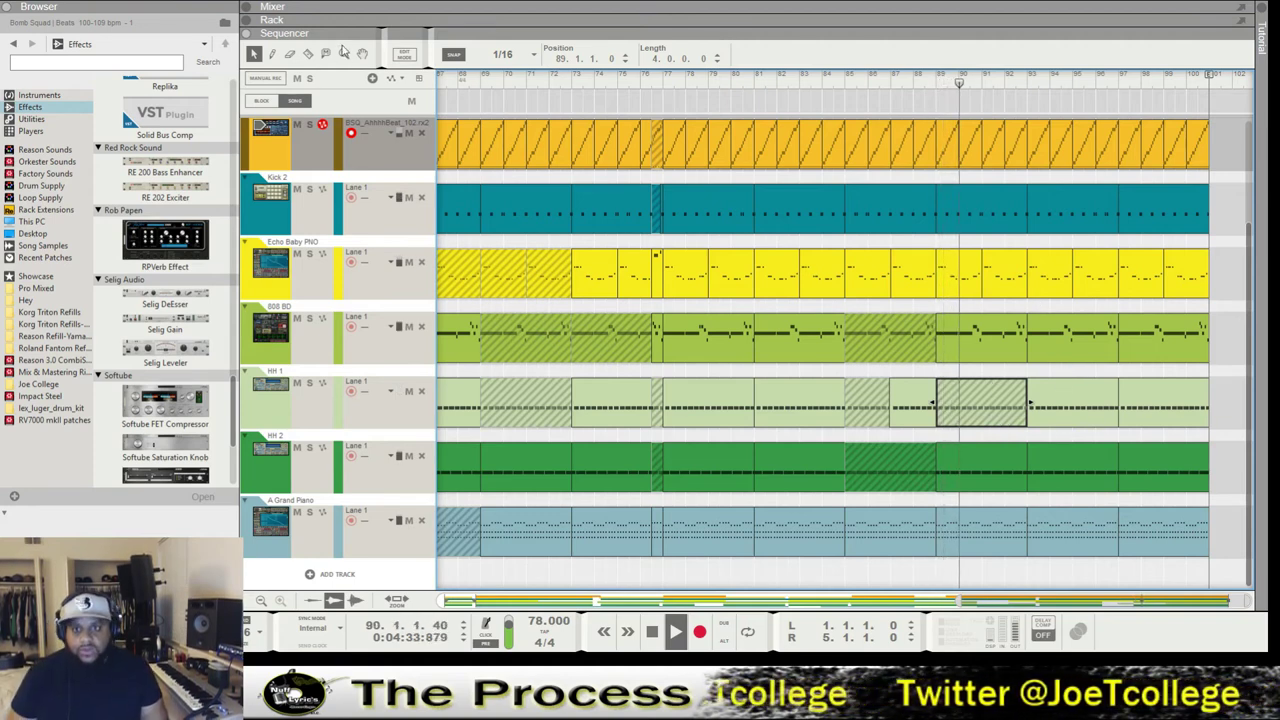
click(308, 53)
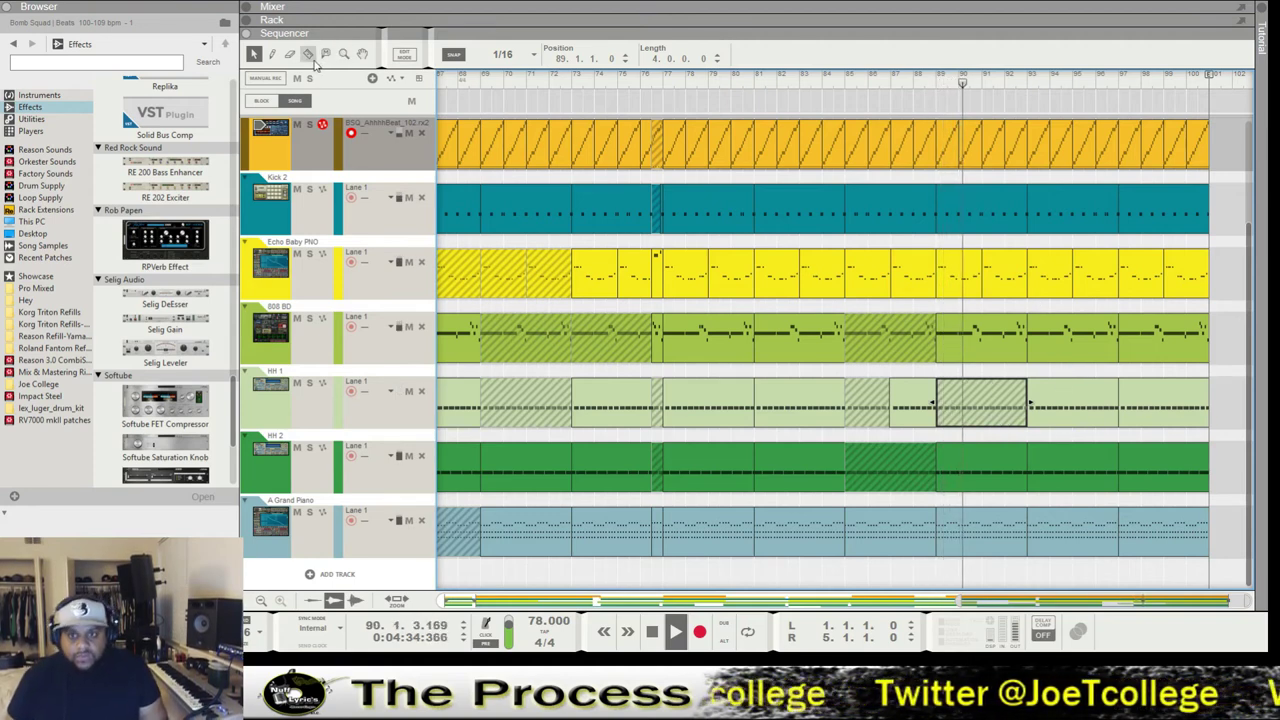
click(985, 403)
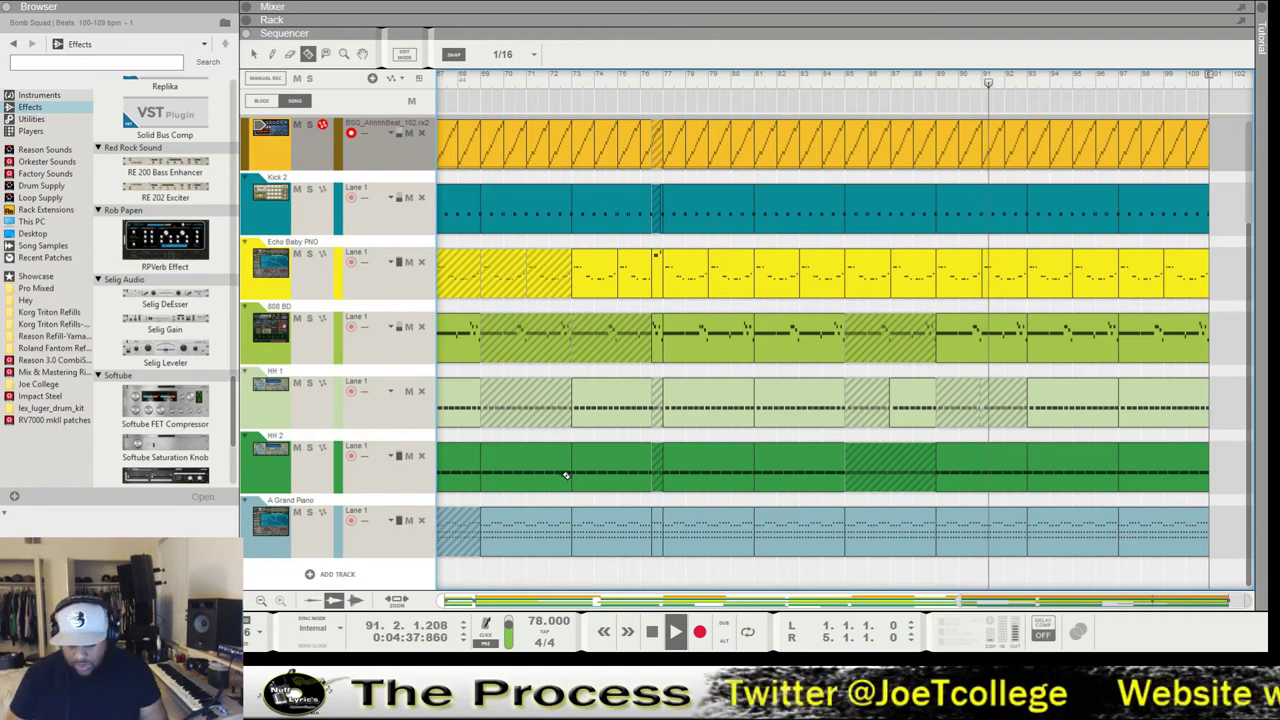
key(q)
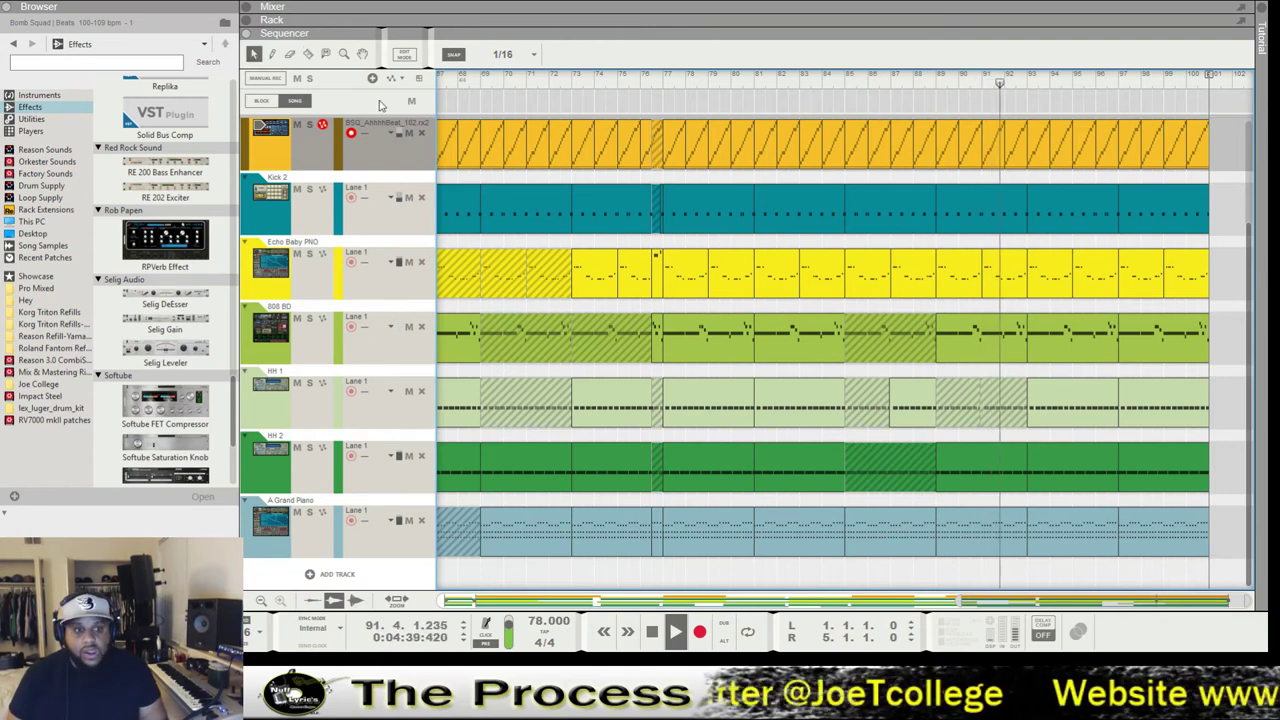
click(1010, 420)
key(m)
Mute the Echo Baby PNO clips in bars 93 to 96, leaving the clip at bar 97 unmuted.
scroll(1106, 267, up, 2)
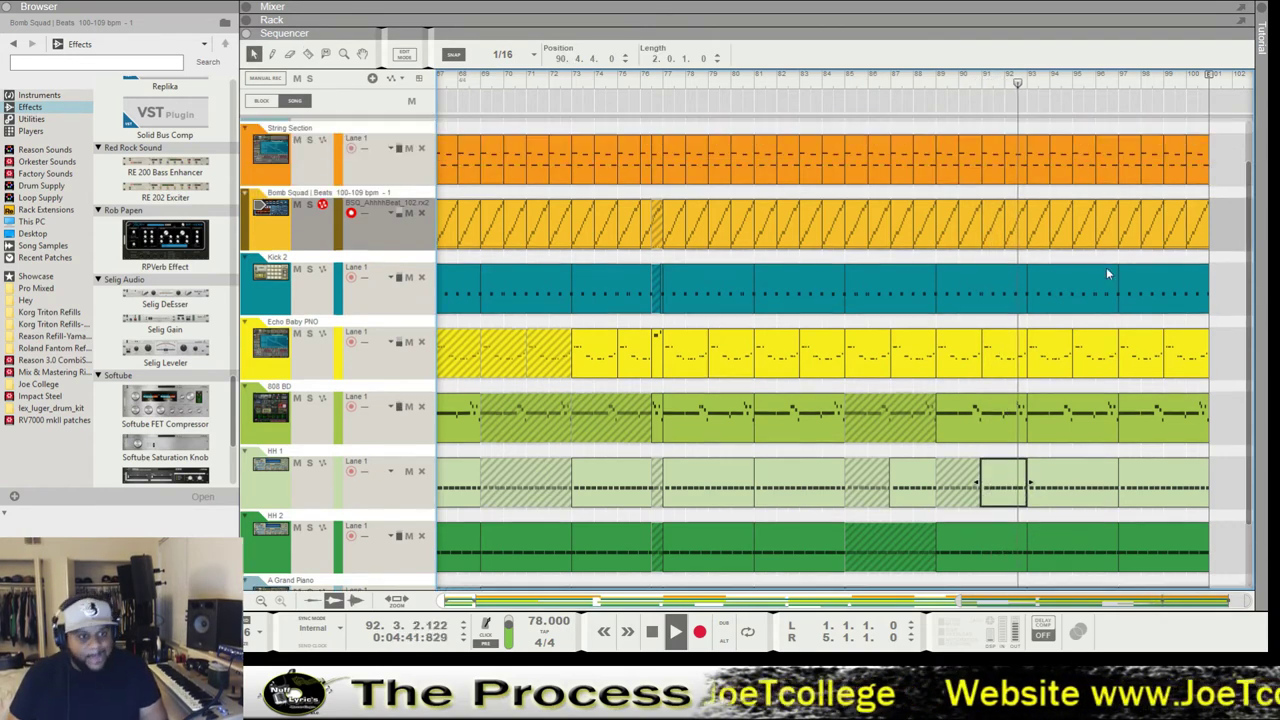
click(1050, 355)
key(m)
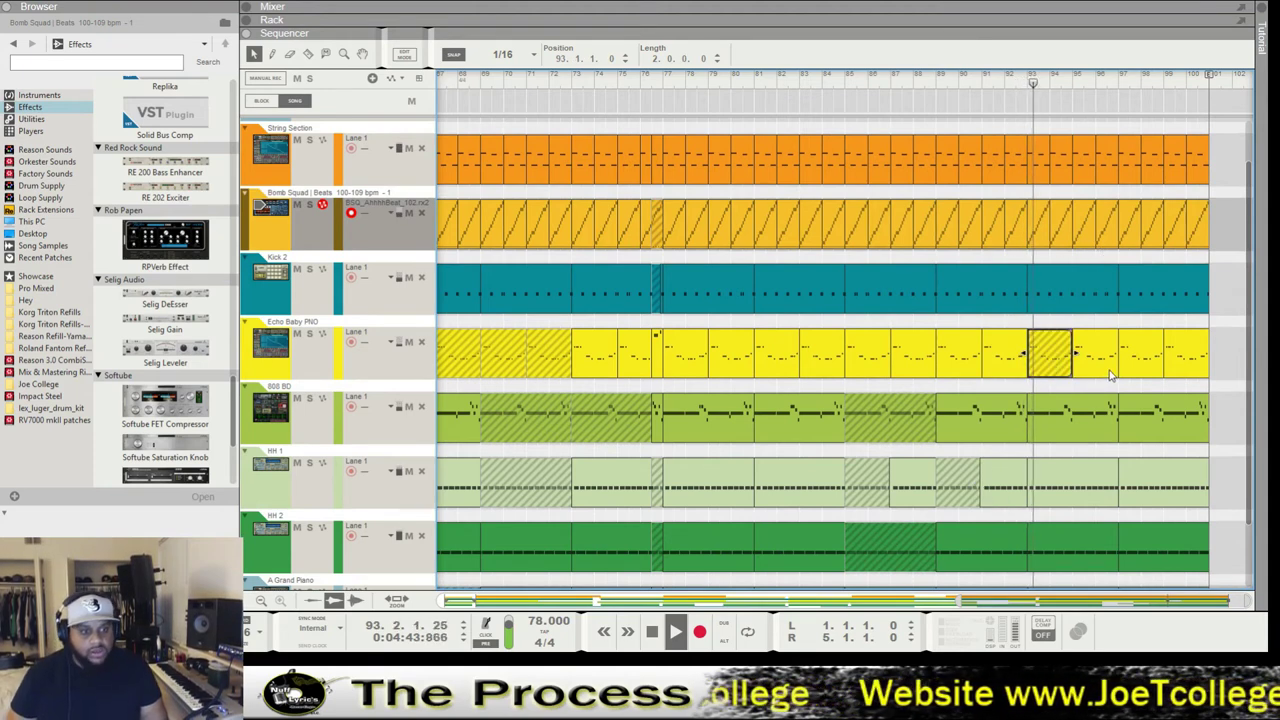
click(1100, 362)
key(m)
click(1135, 362)
key(m)
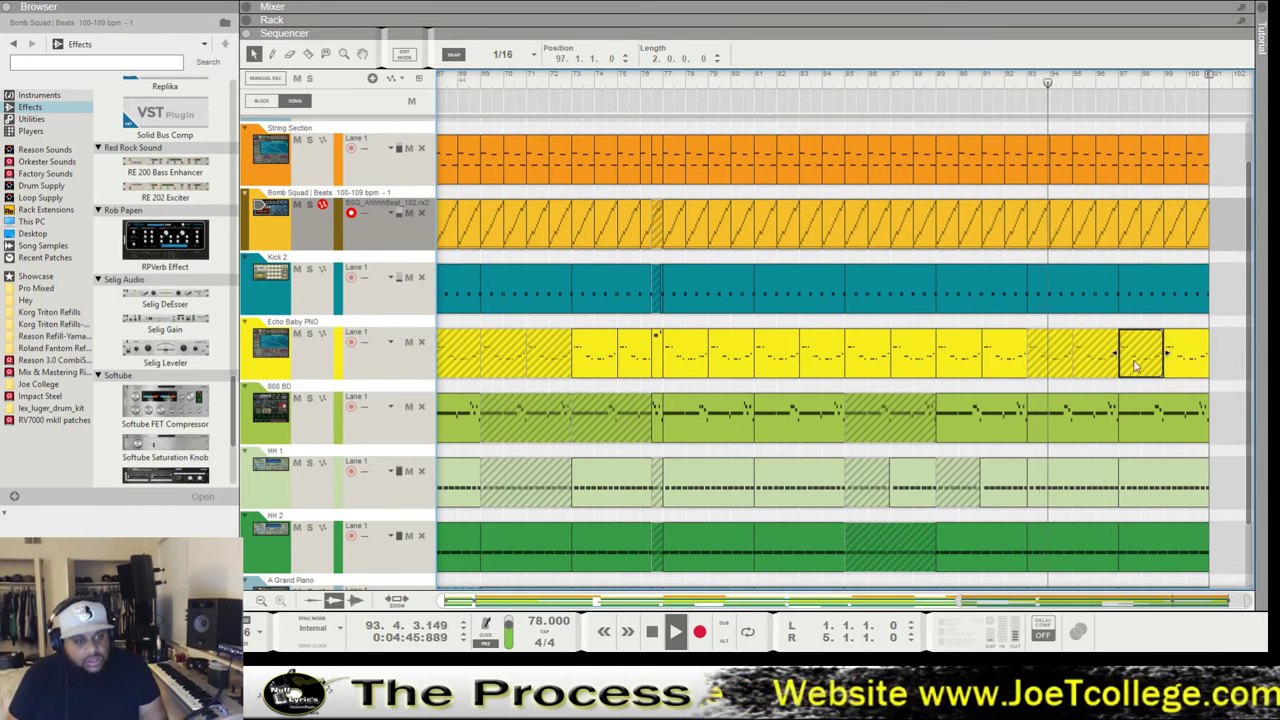
key(m)
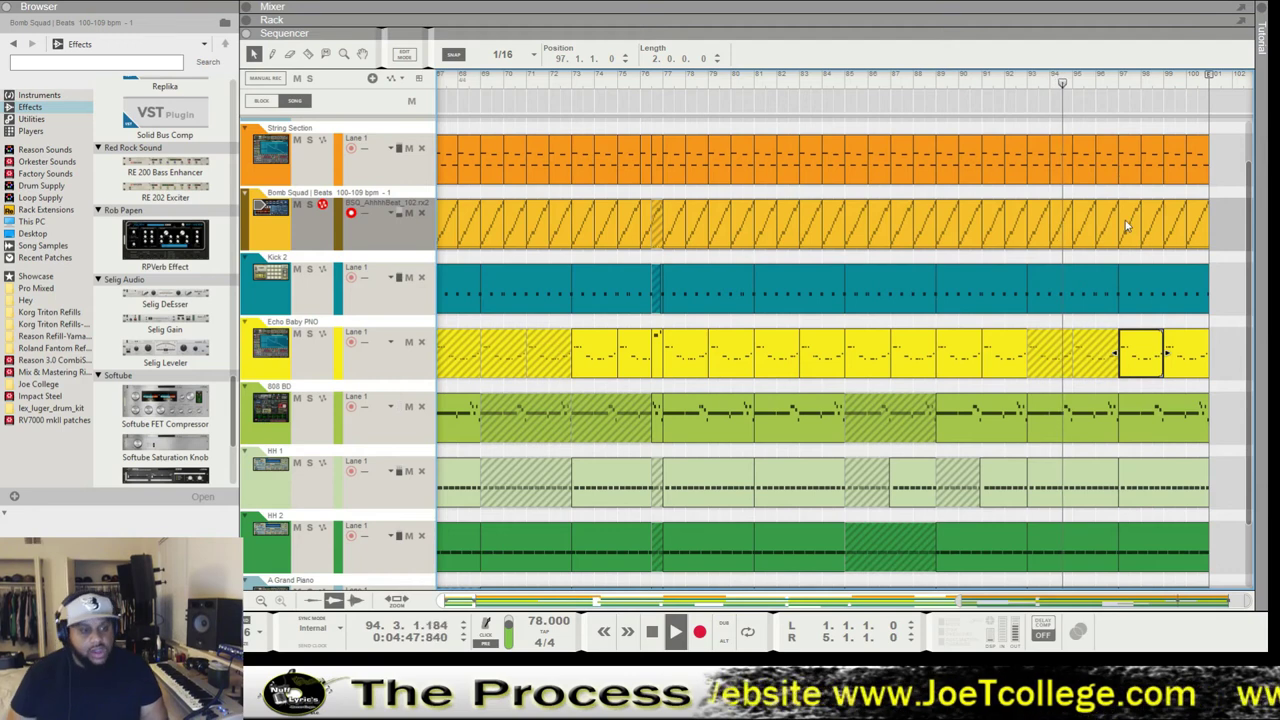
Mute the String Section clips at bars 97, 98 and 99.
click(1151, 170)
key(m)
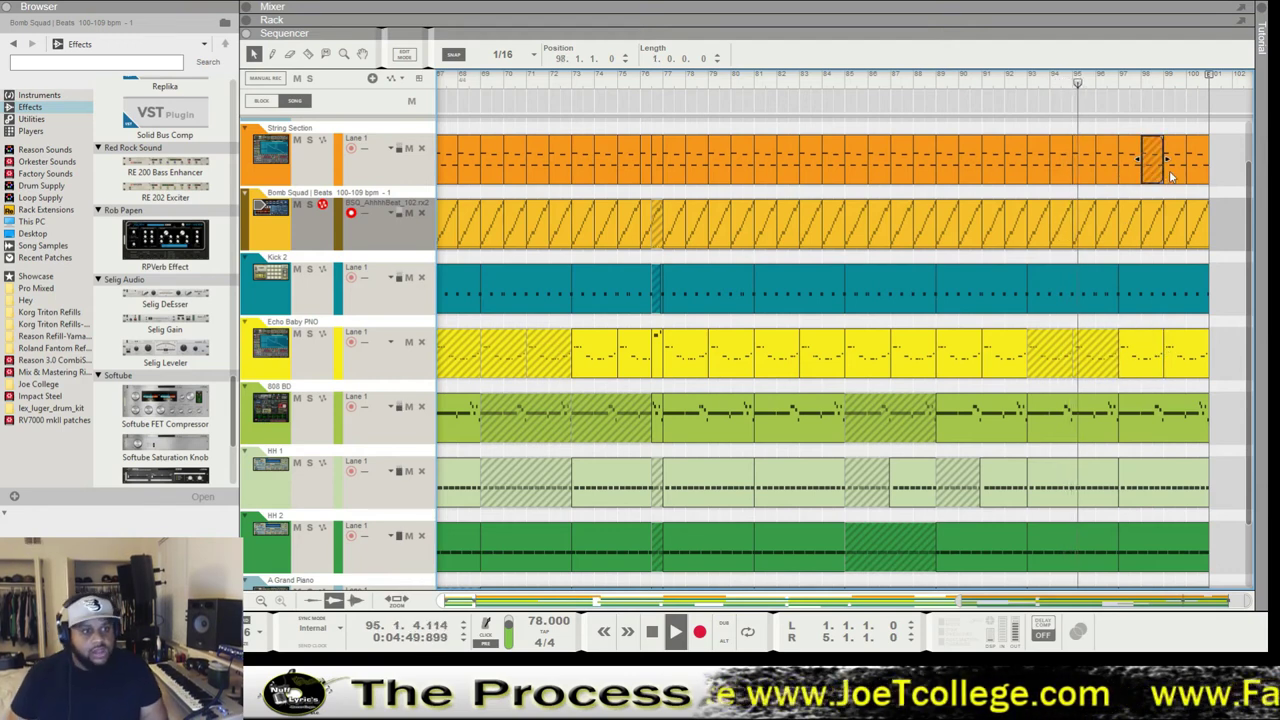
click(1175, 160)
key(m)
click(1197, 160)
click(1128, 160)
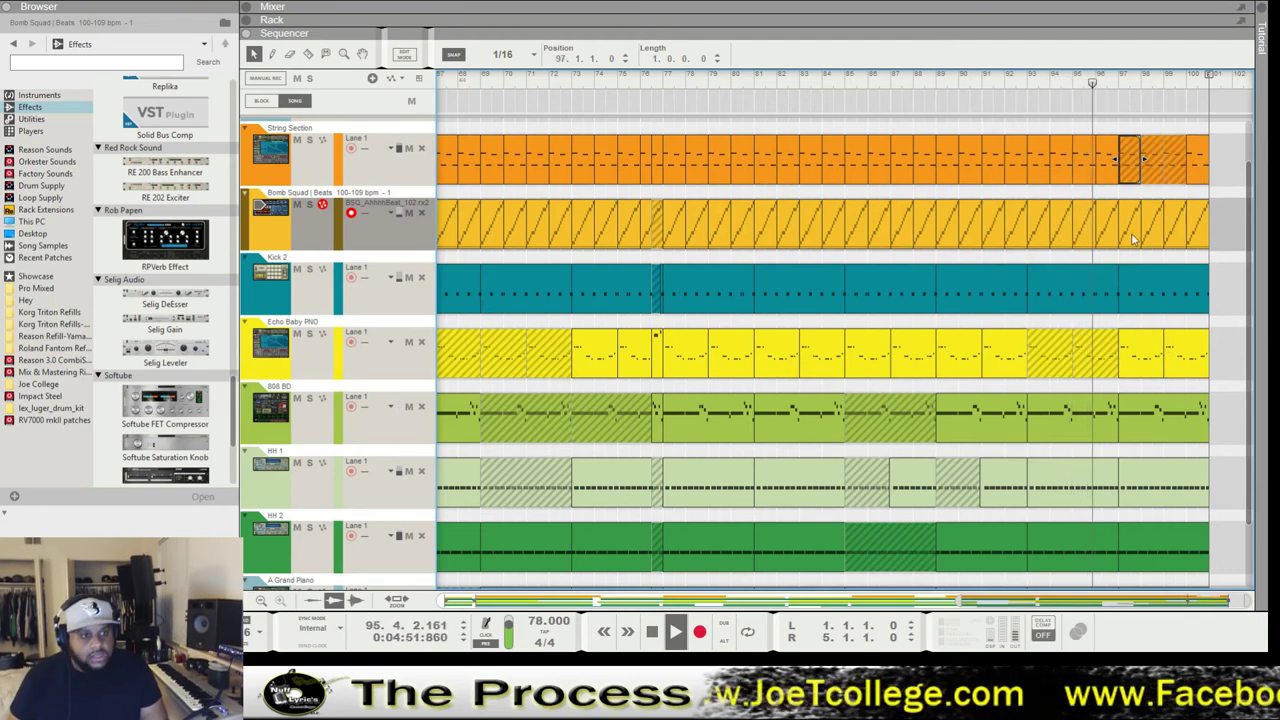
Split the last HH 2 clip at 98.2.4 and mute the part running to the end of the song.
scroll(1140, 425, down, 2)
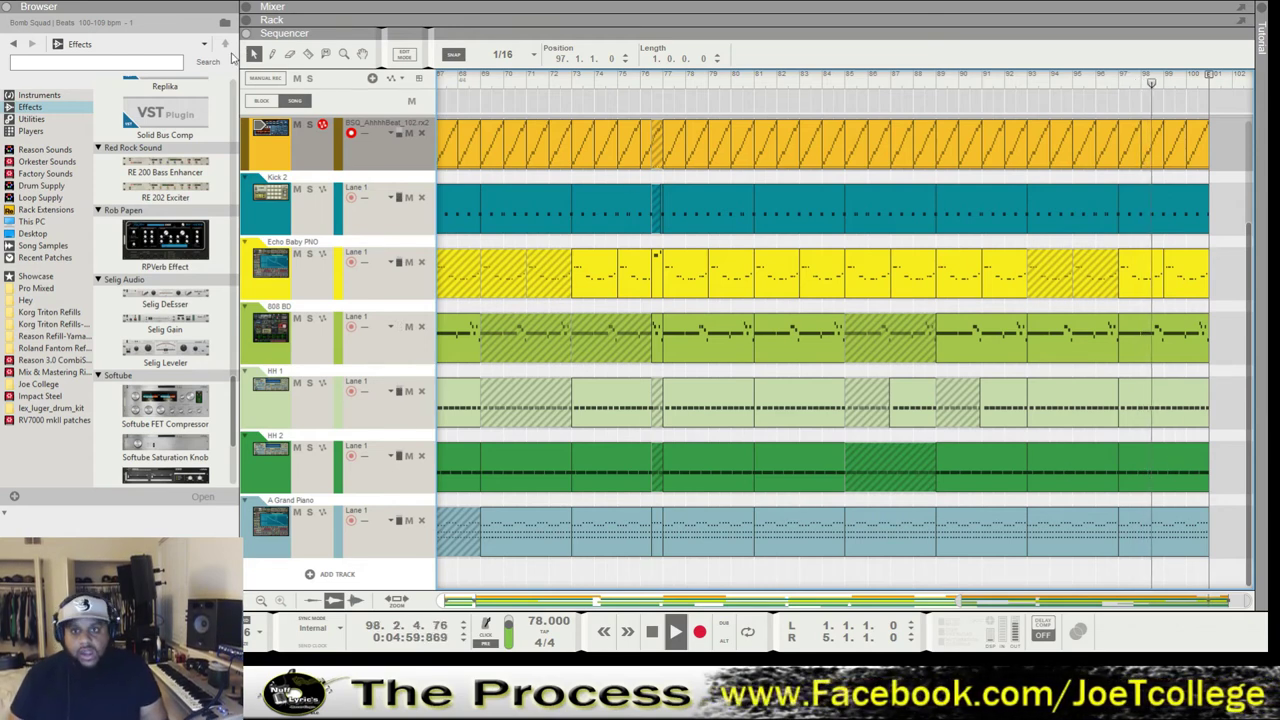
click(307, 53)
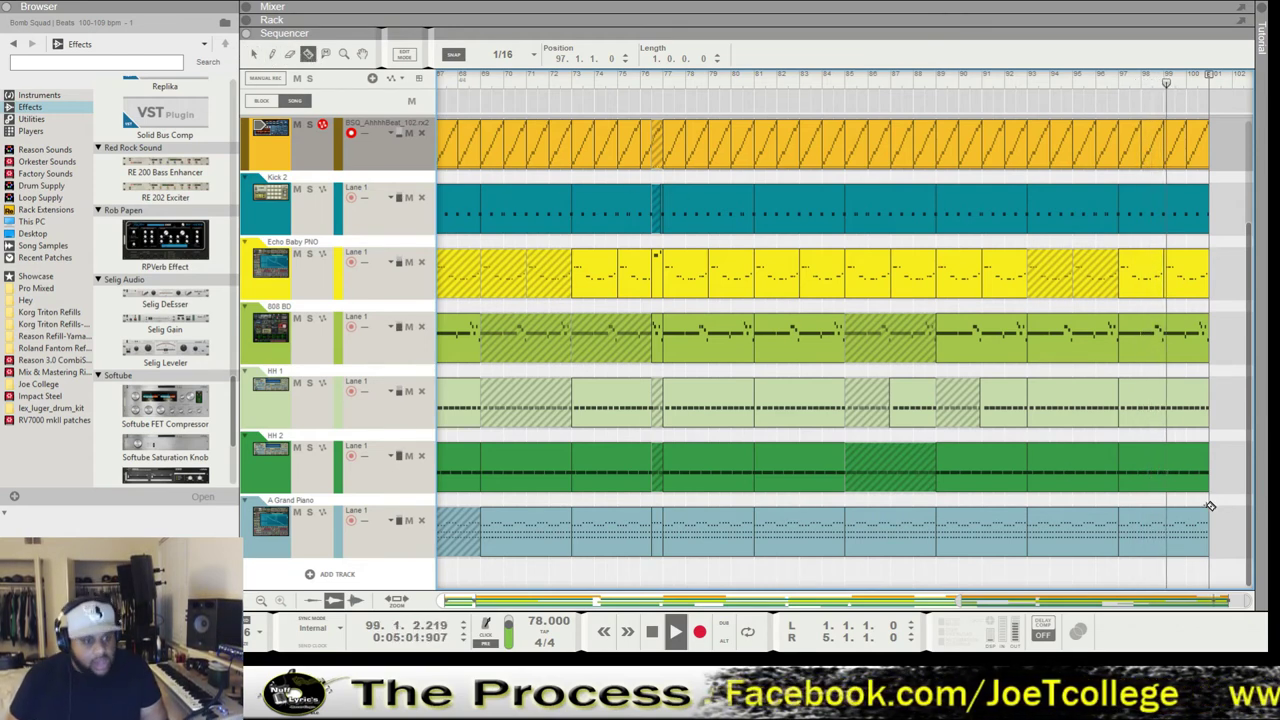
click(1160, 462)
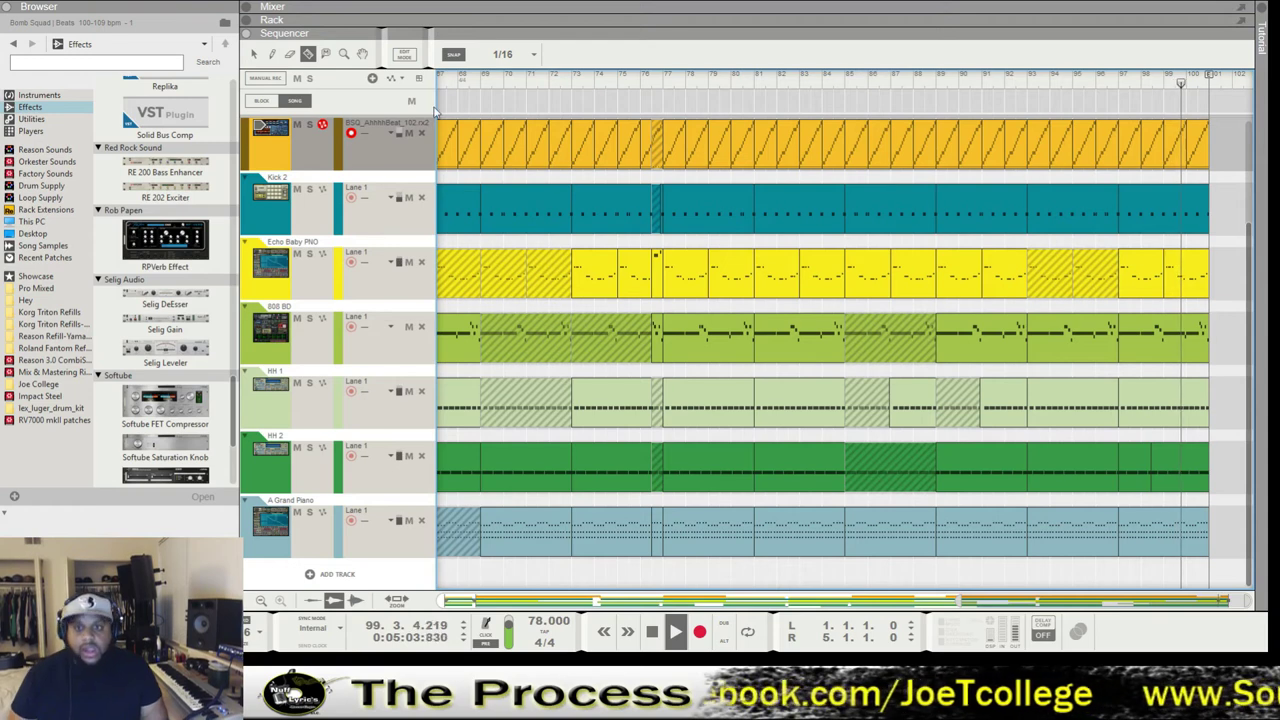
key(q)
click(1170, 469)
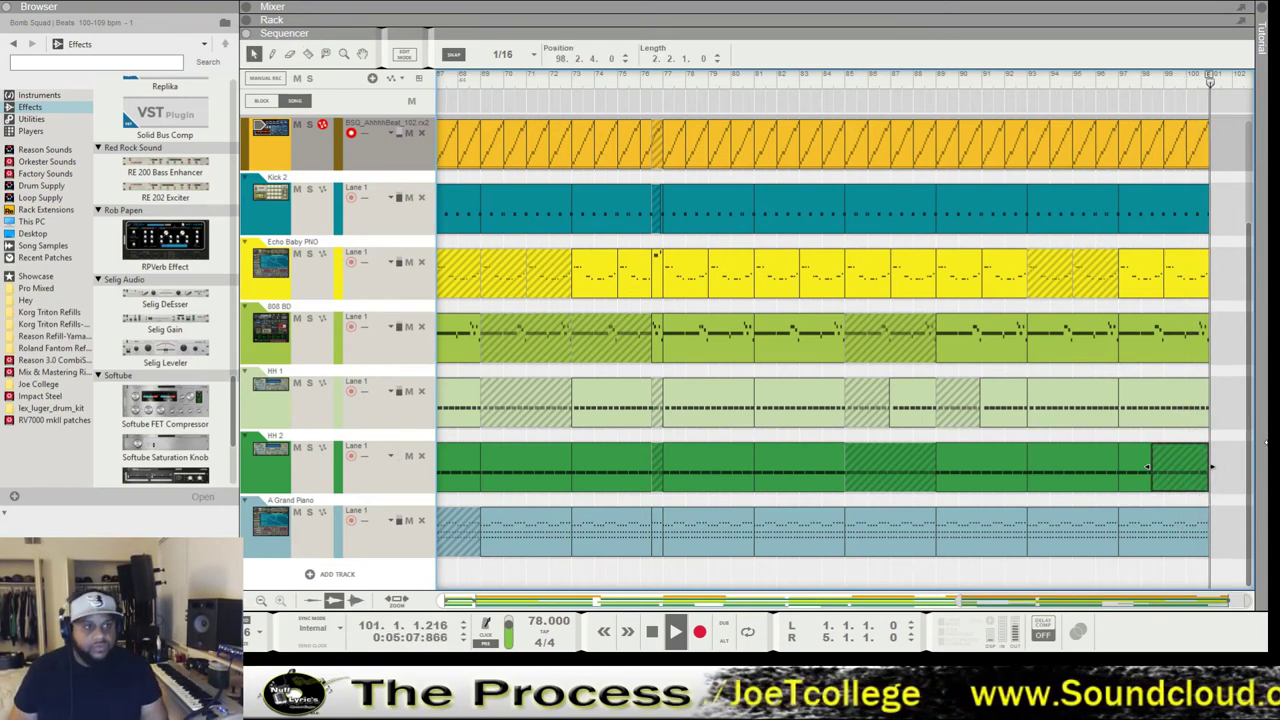
Stop playback and return the song position to the start.
key(space)
drag(1212, 78, 1215, 79)
click(651, 631)
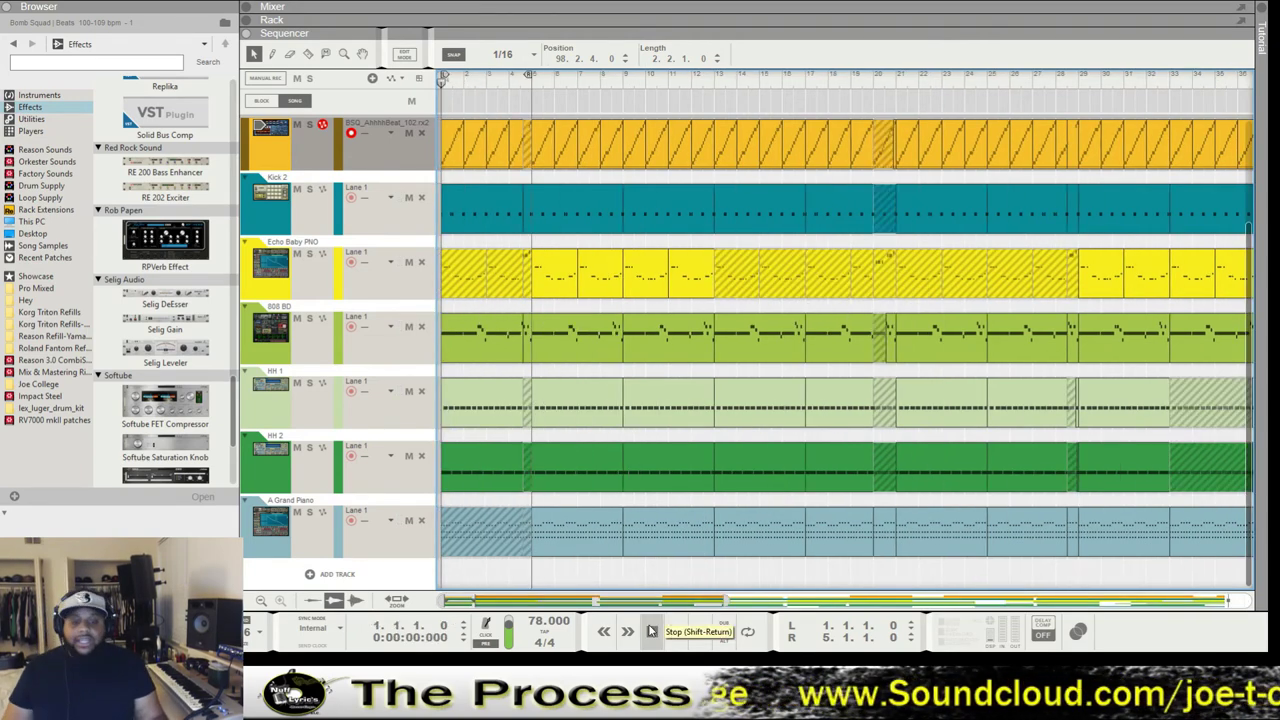
Show the mixer and rack alongside the sequencer, and return to the full sequencer view.
key(F5)
key(F6)
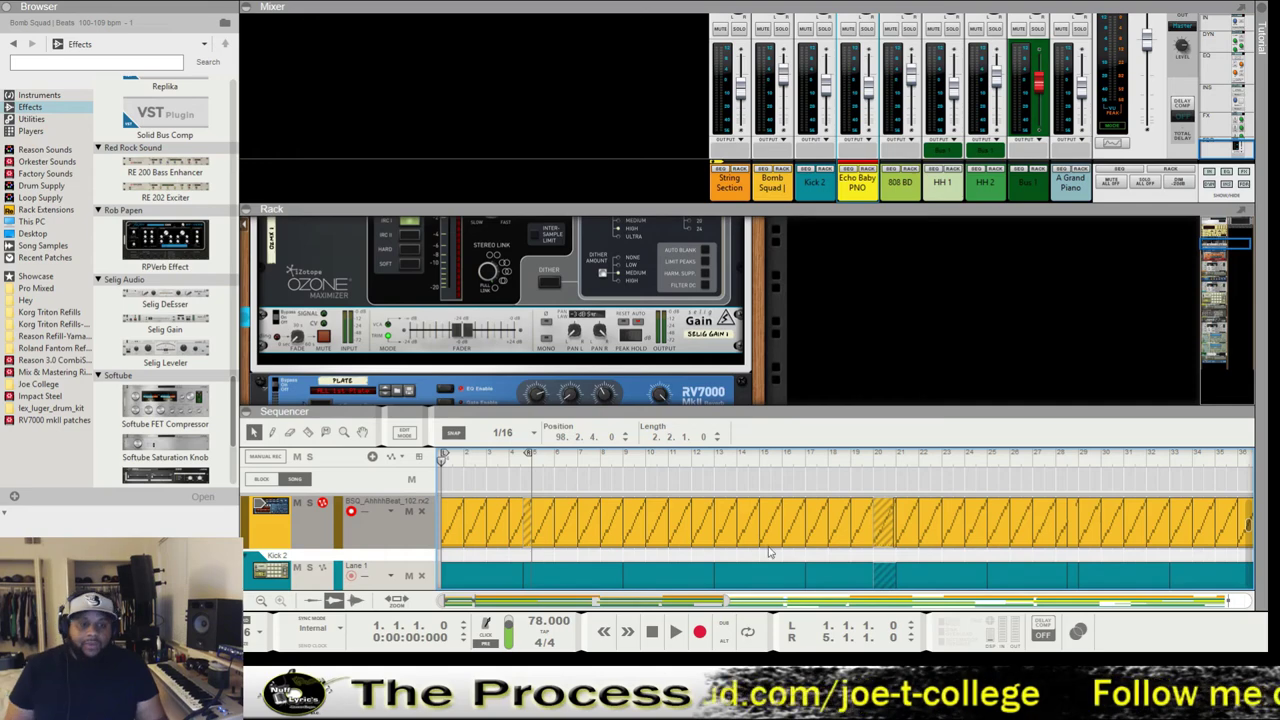
key(F5)
key(F6)
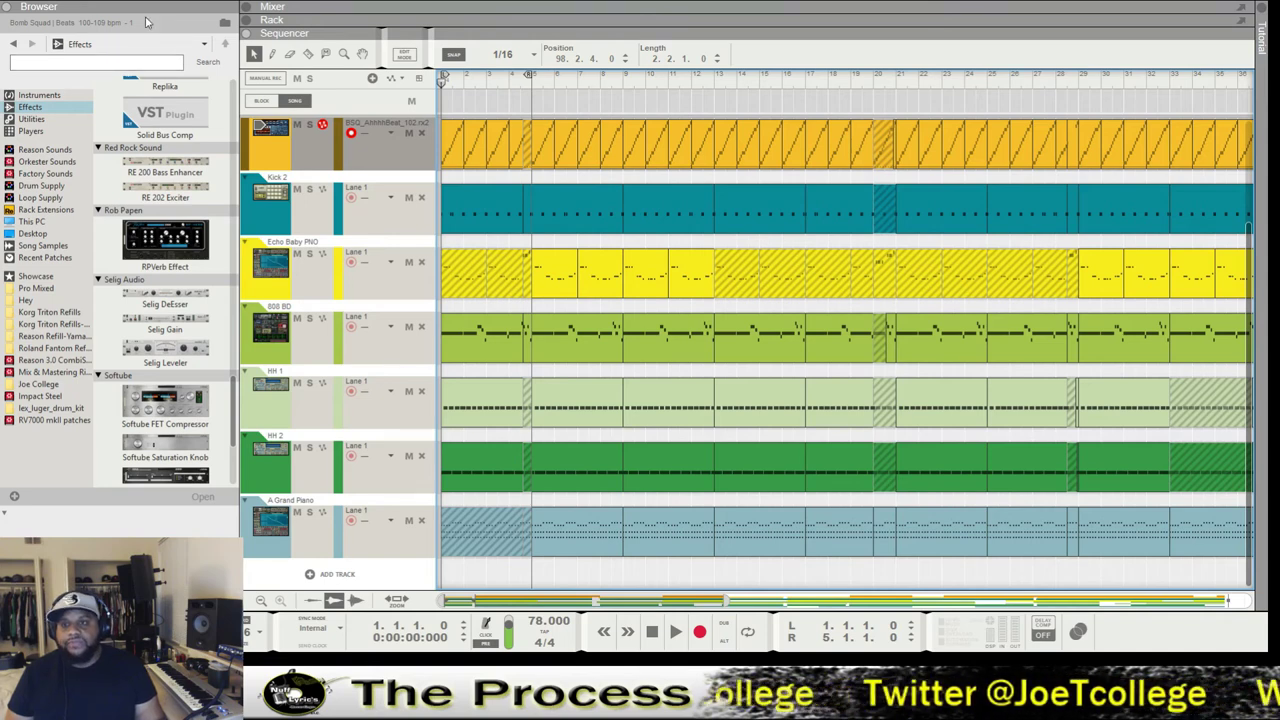
Undo the audio track added below the drum loop and create one below the A Grand Piano track instead.
key(ctrl+t)
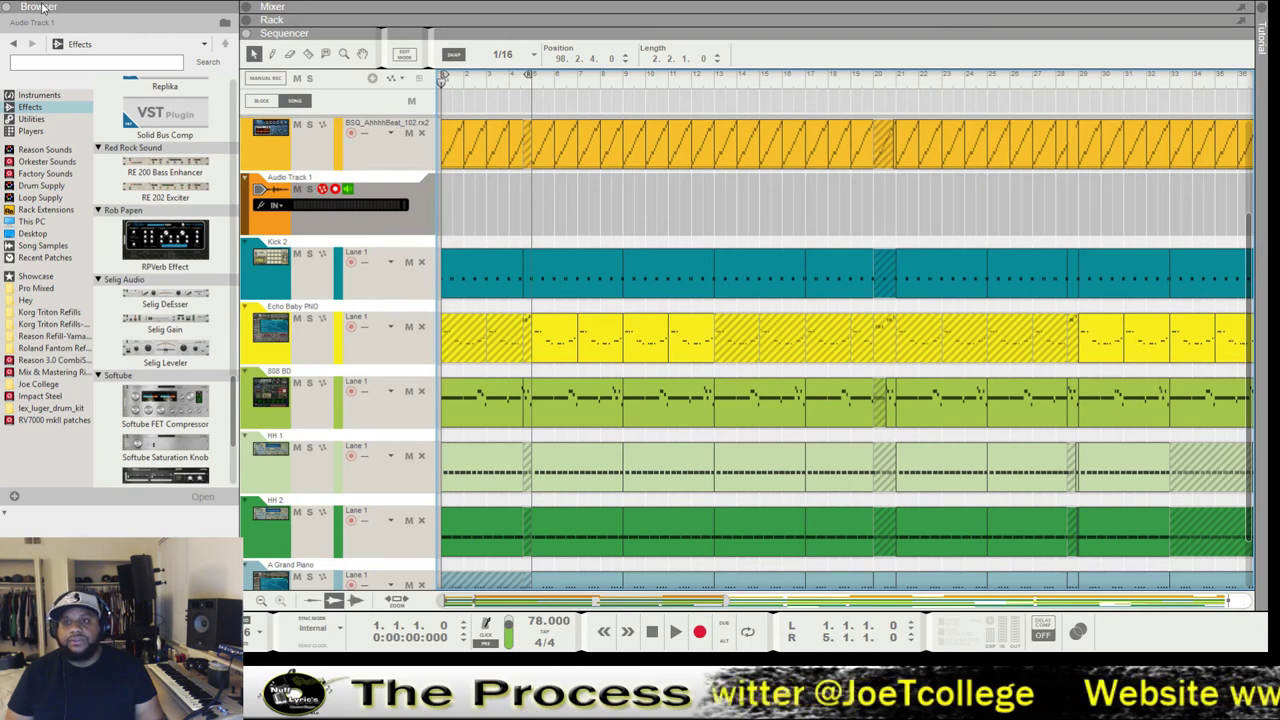
key(ctrl+z)
click(362, 505)
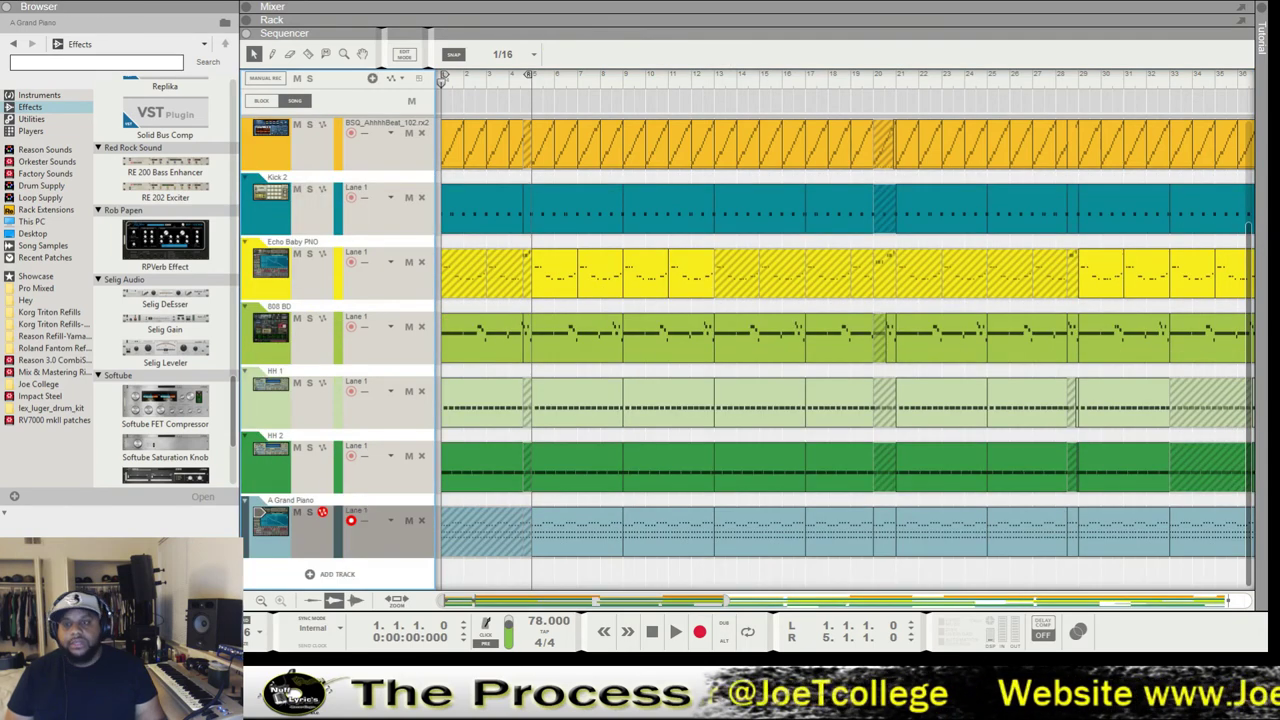
key(ctrl+t)
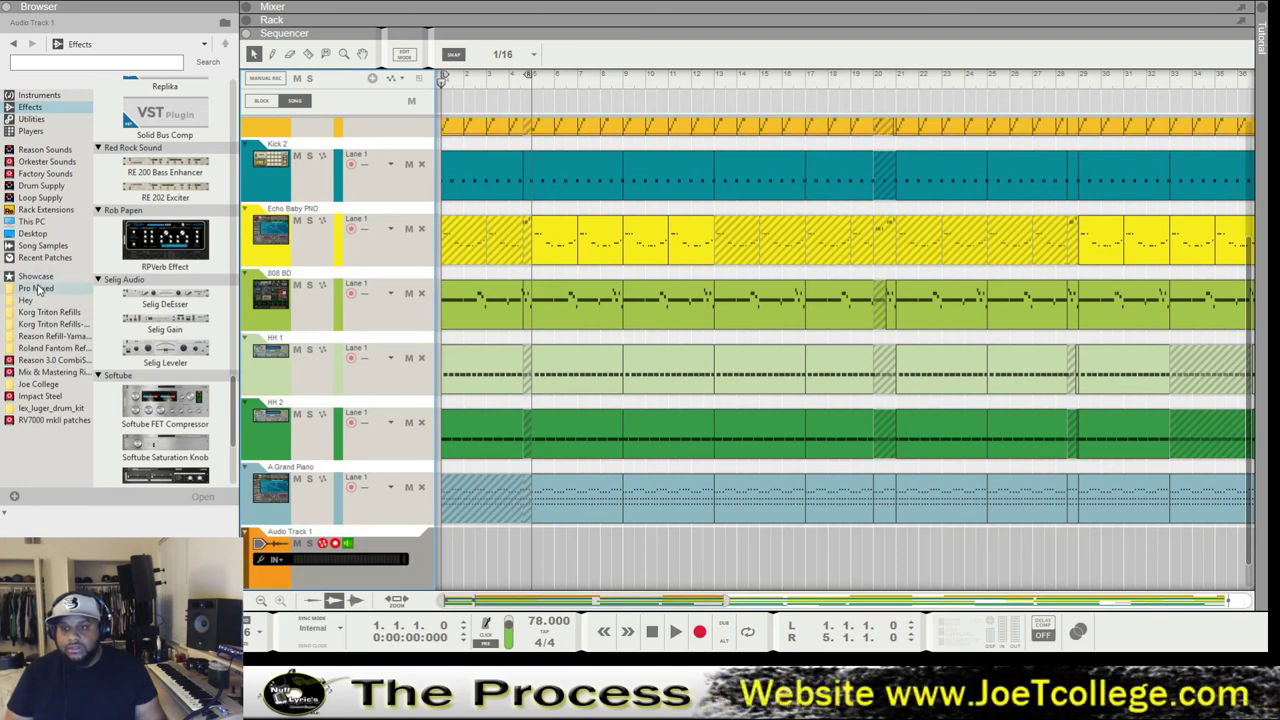
Import the producer tag WAV from the Tag folder onto Audio Track 1 and move its clip to bar 1.
click(50, 386)
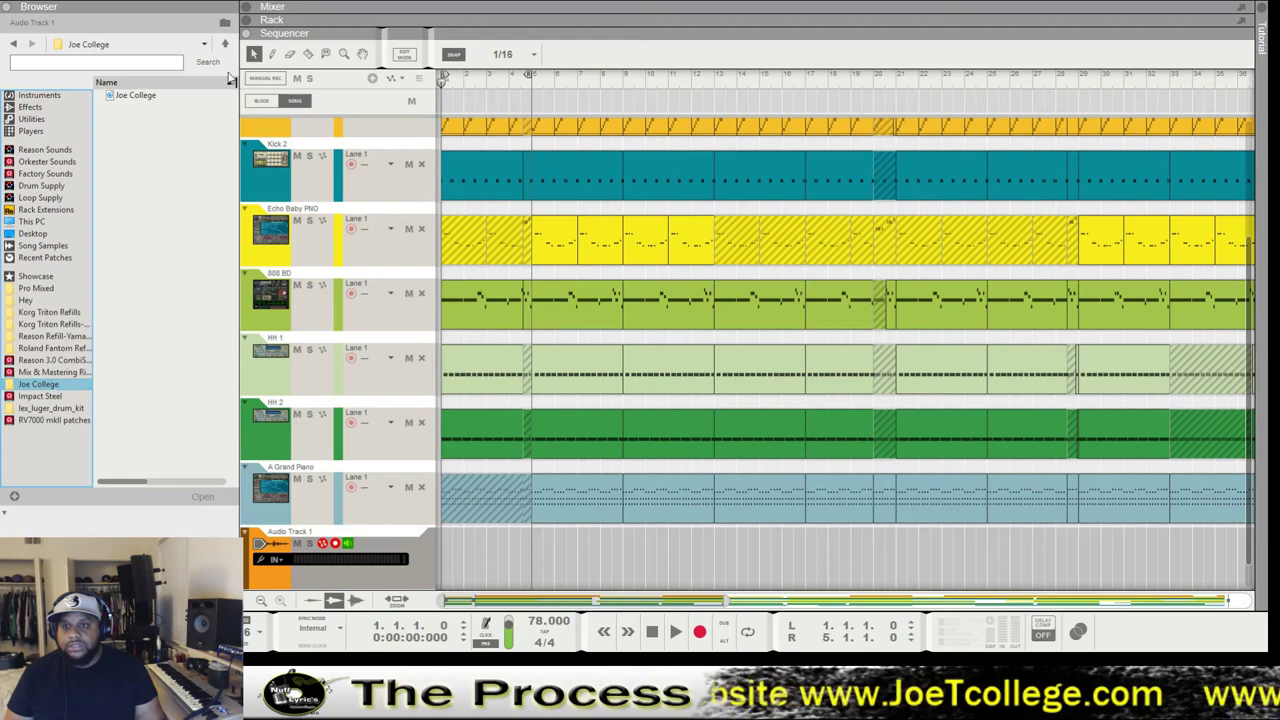
double_click(143, 94)
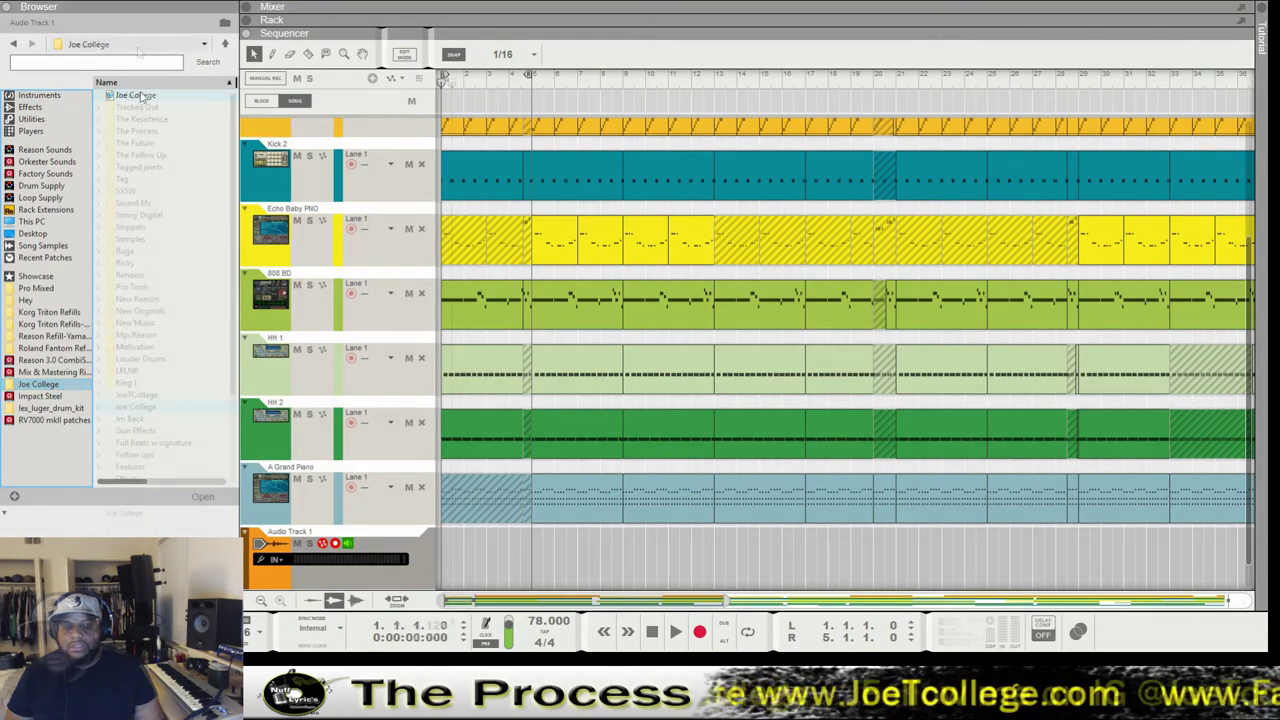
double_click(128, 187)
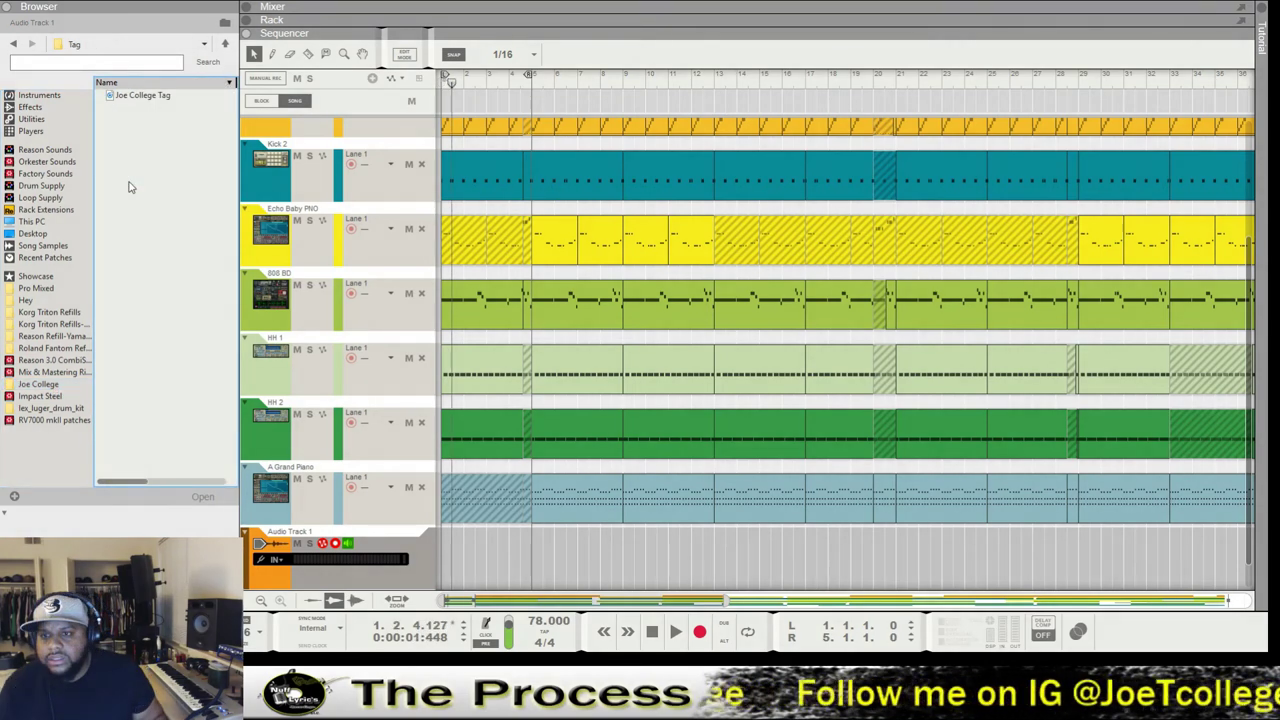
double_click(124, 96)
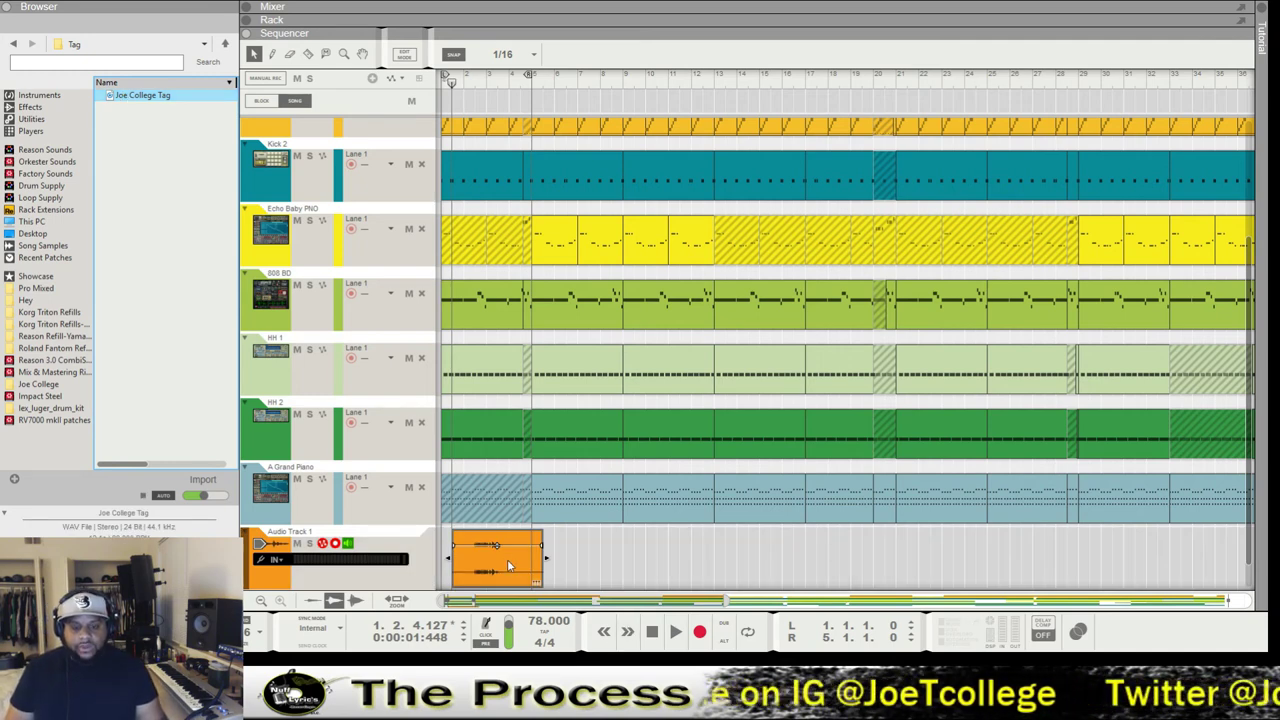
drag(507, 563, 480, 566)
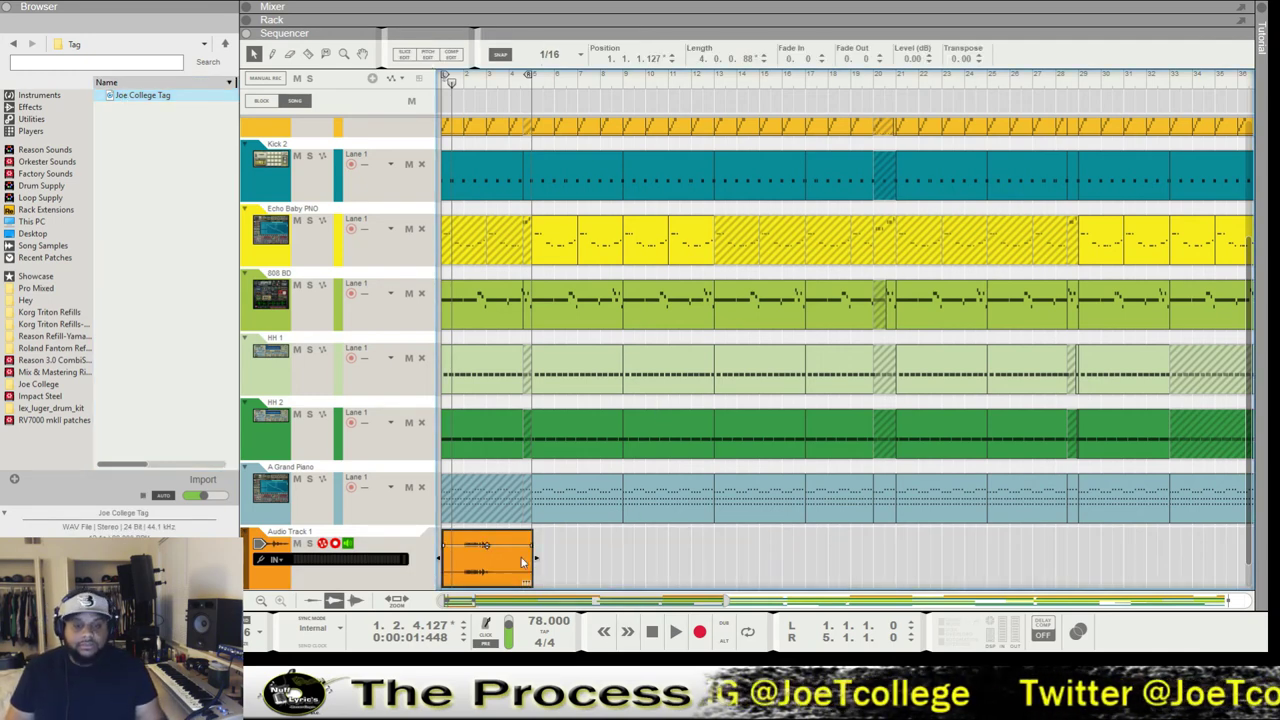
Try the tag clip at bar 3, beat 4, start a short playback and move the clip back to bar 1.
drag(487, 559, 549, 559)
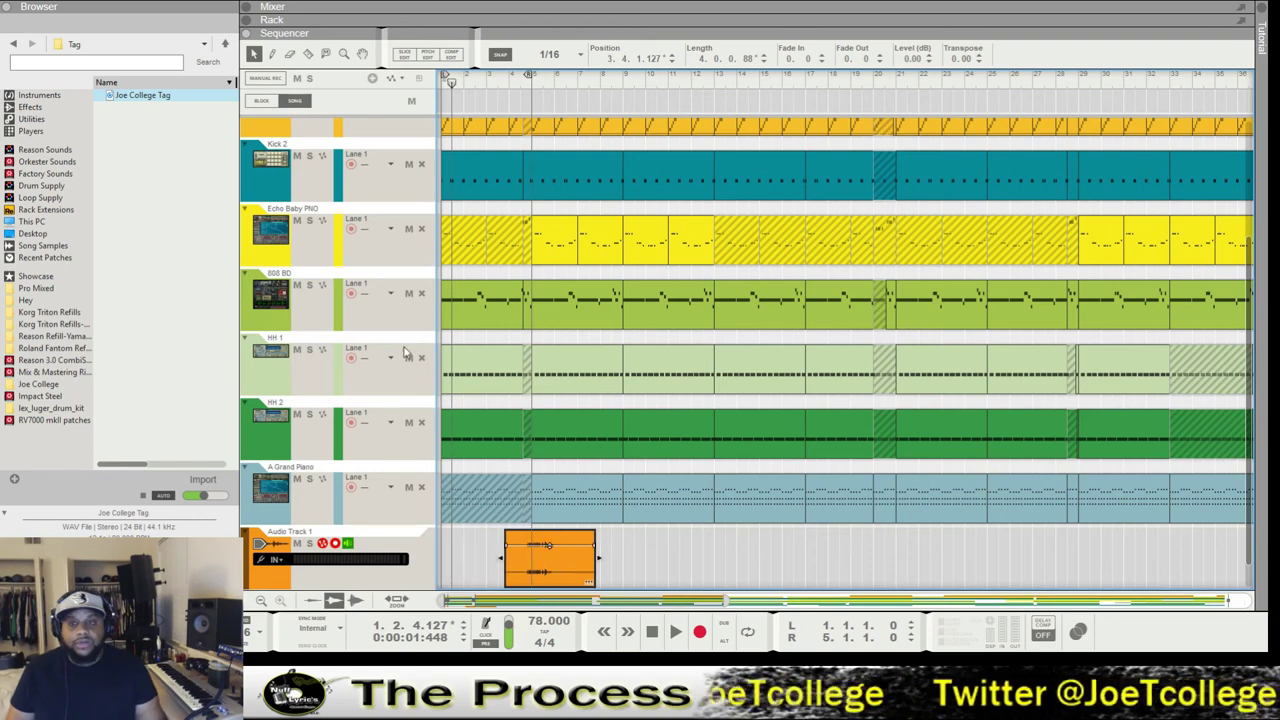
click(226, 43)
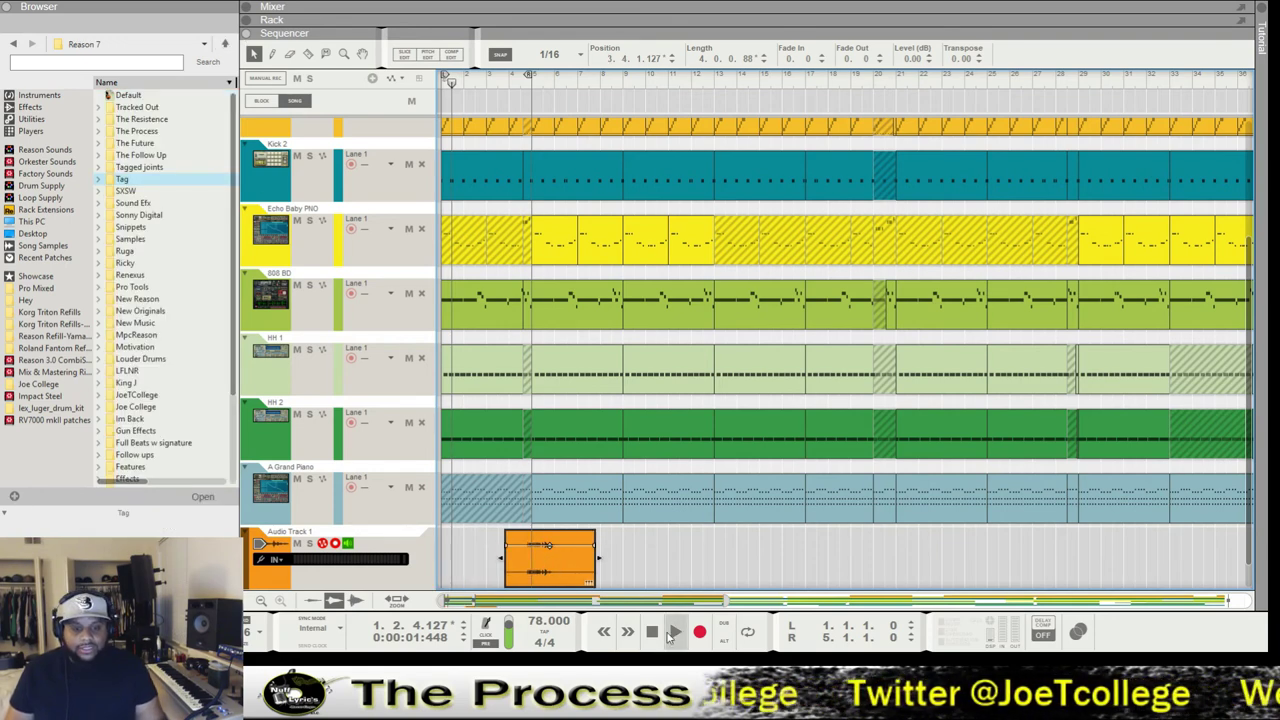
click(673, 633)
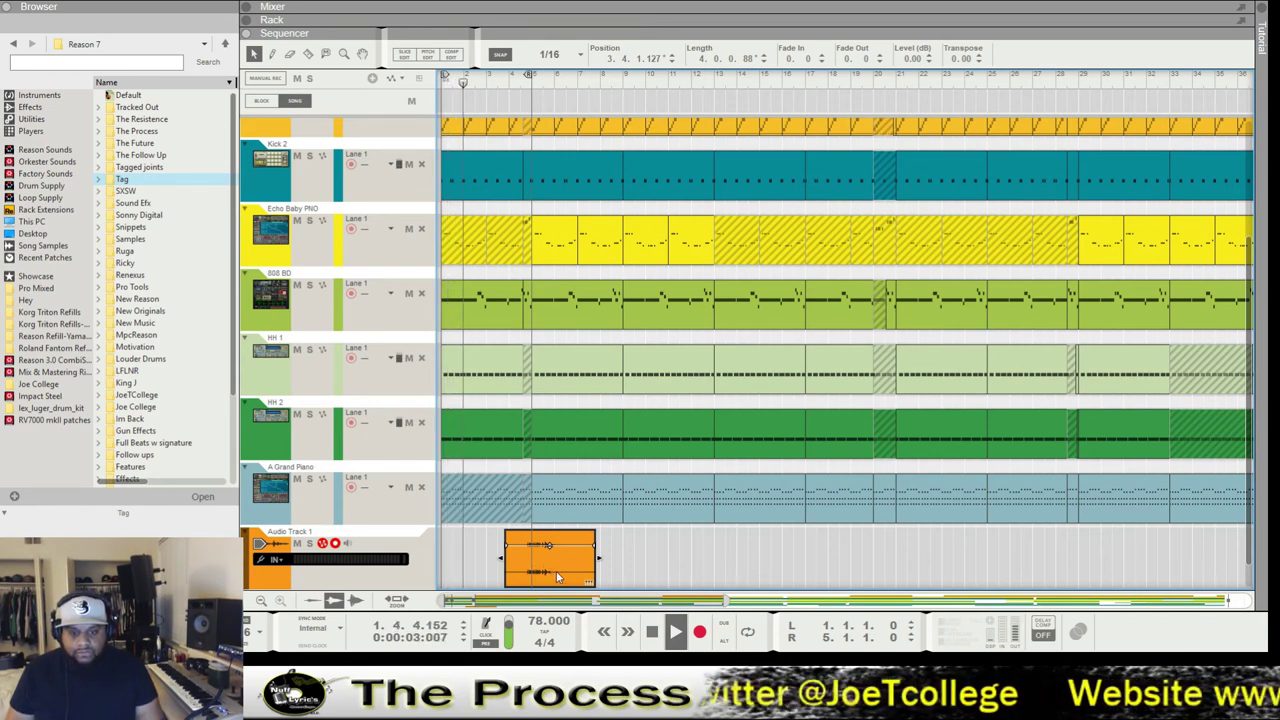
key(space)
drag(558, 577, 472, 575)
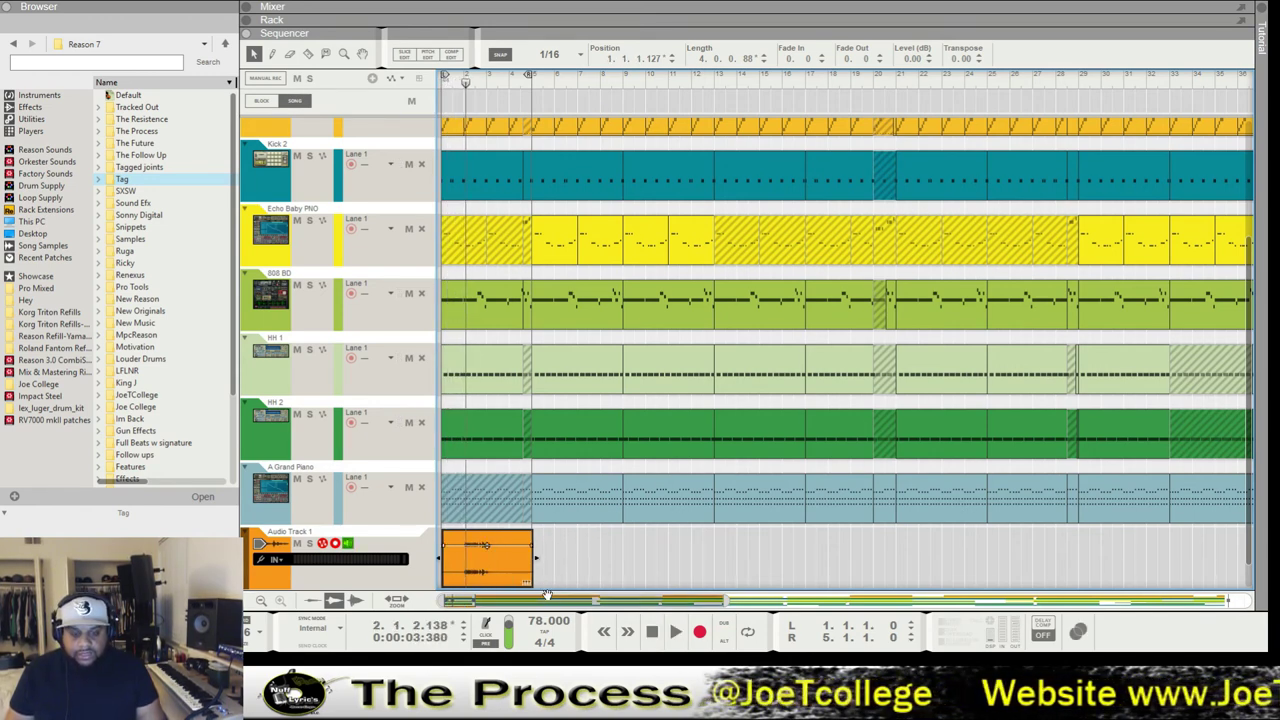
Play the song from the start to hear the producer tag over the intro, and stop playback.
click(651, 631)
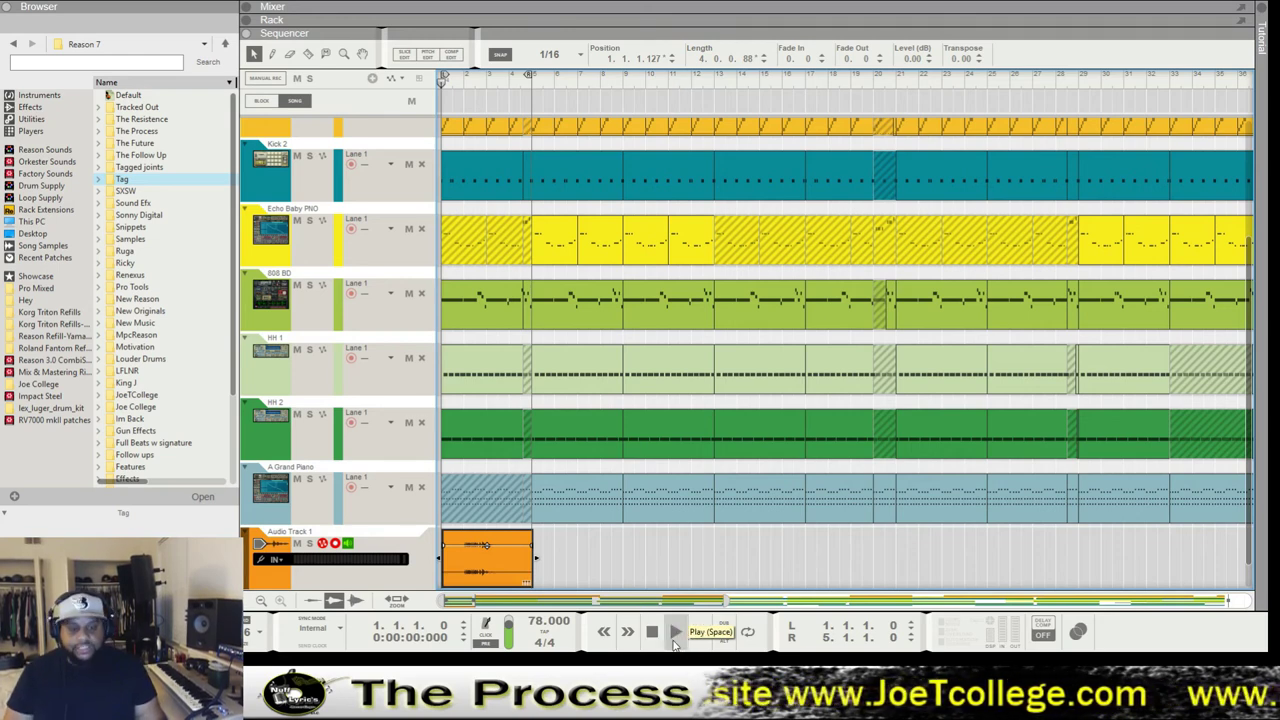
click(674, 632)
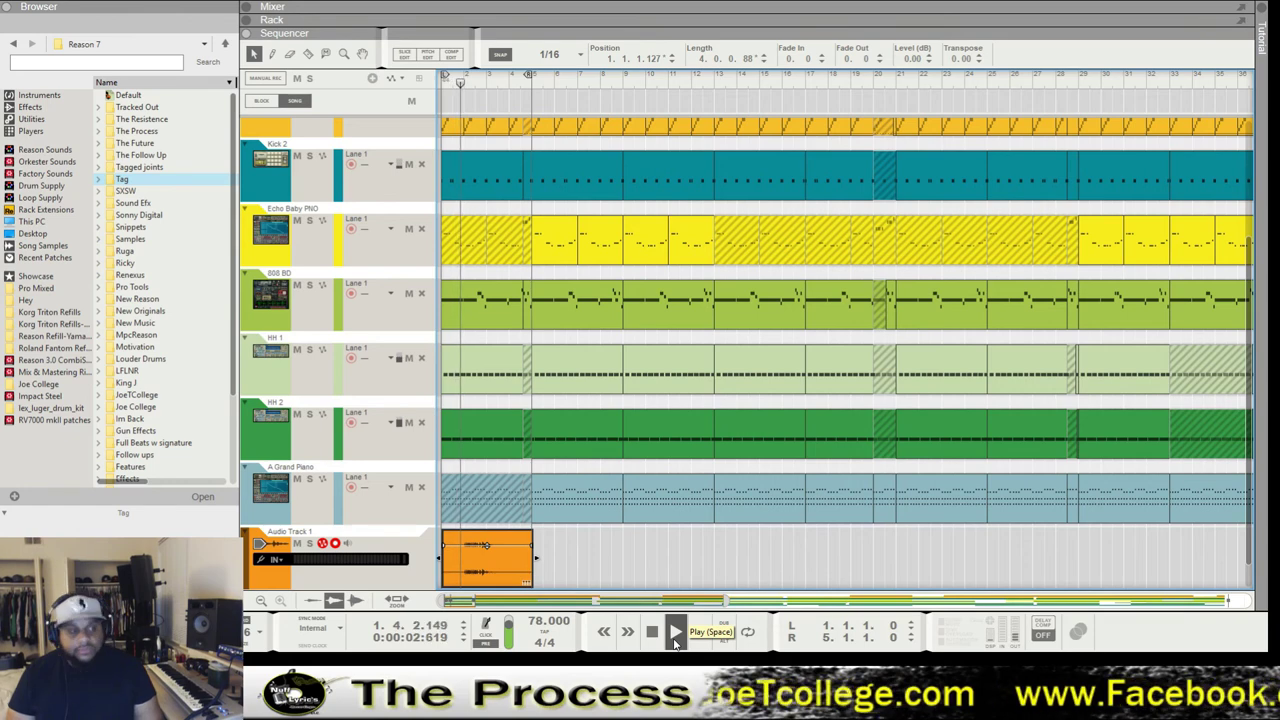
click(699, 632)
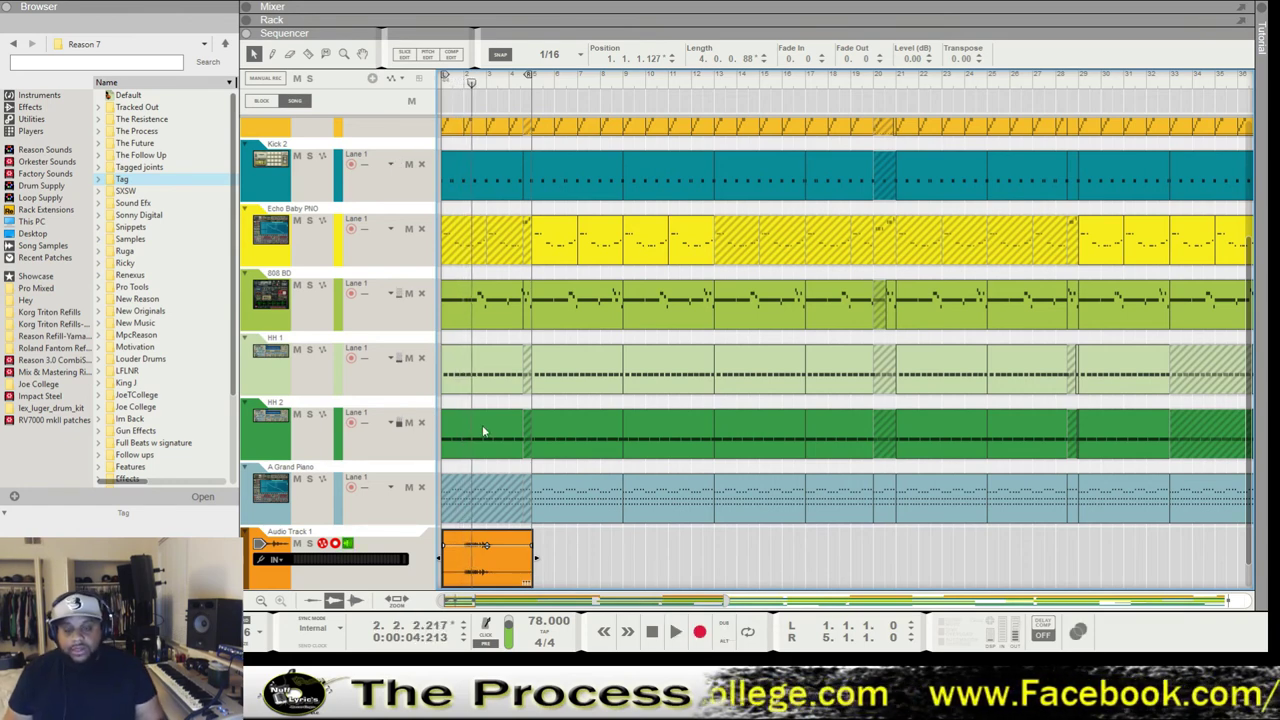
Split the producer tag clip on Audio Track 1 at bar 1, beat 2 and delete the silent piece before it.
click(484, 551)
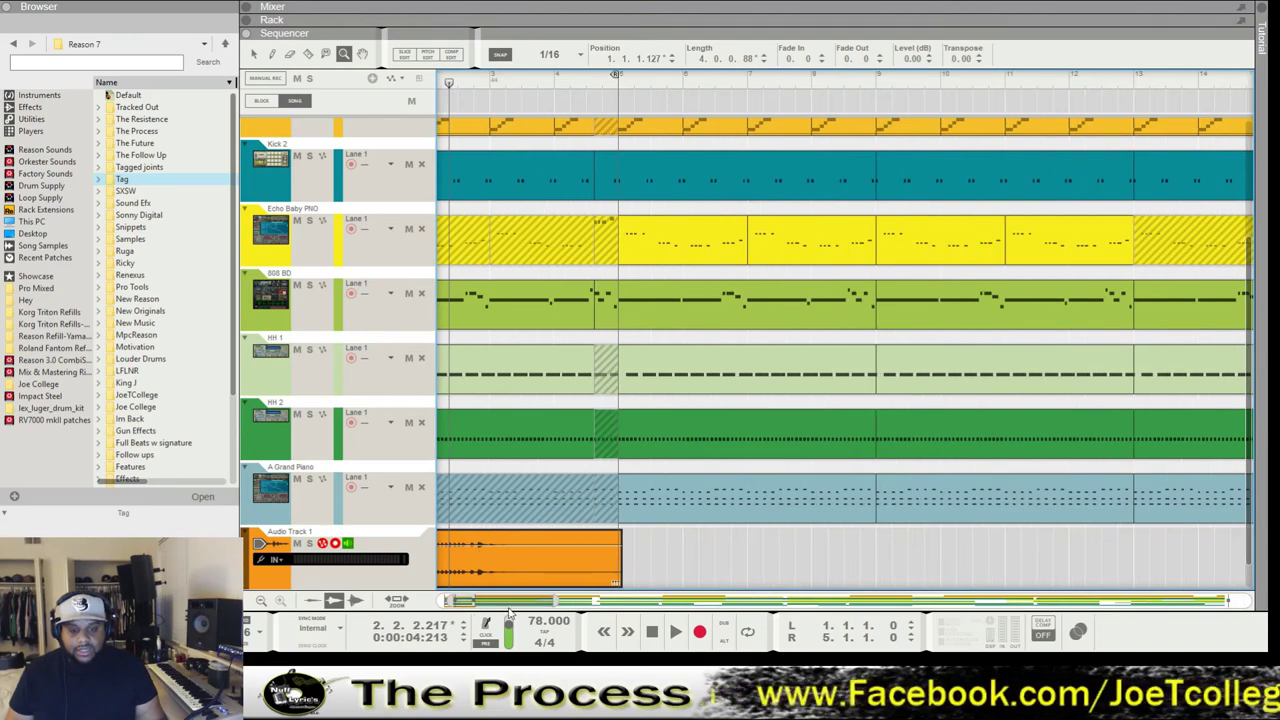
drag(505, 602, 509, 603)
click(476, 547)
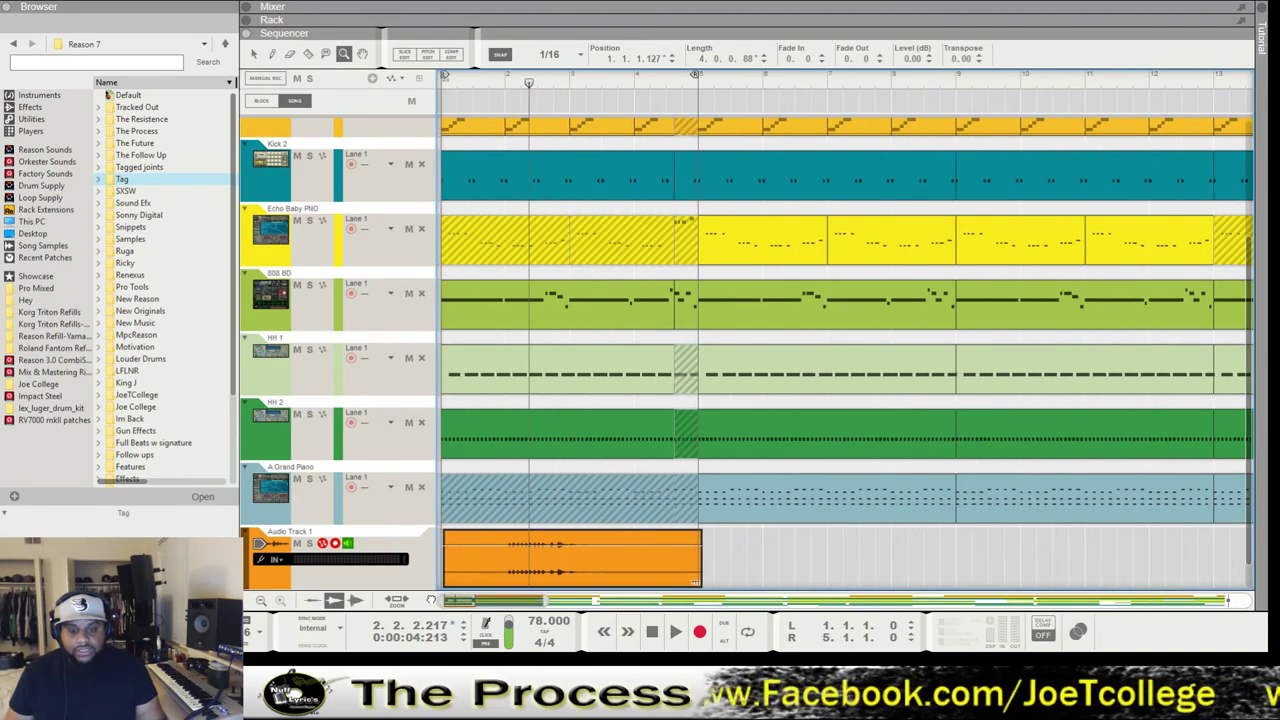
click(537, 549)
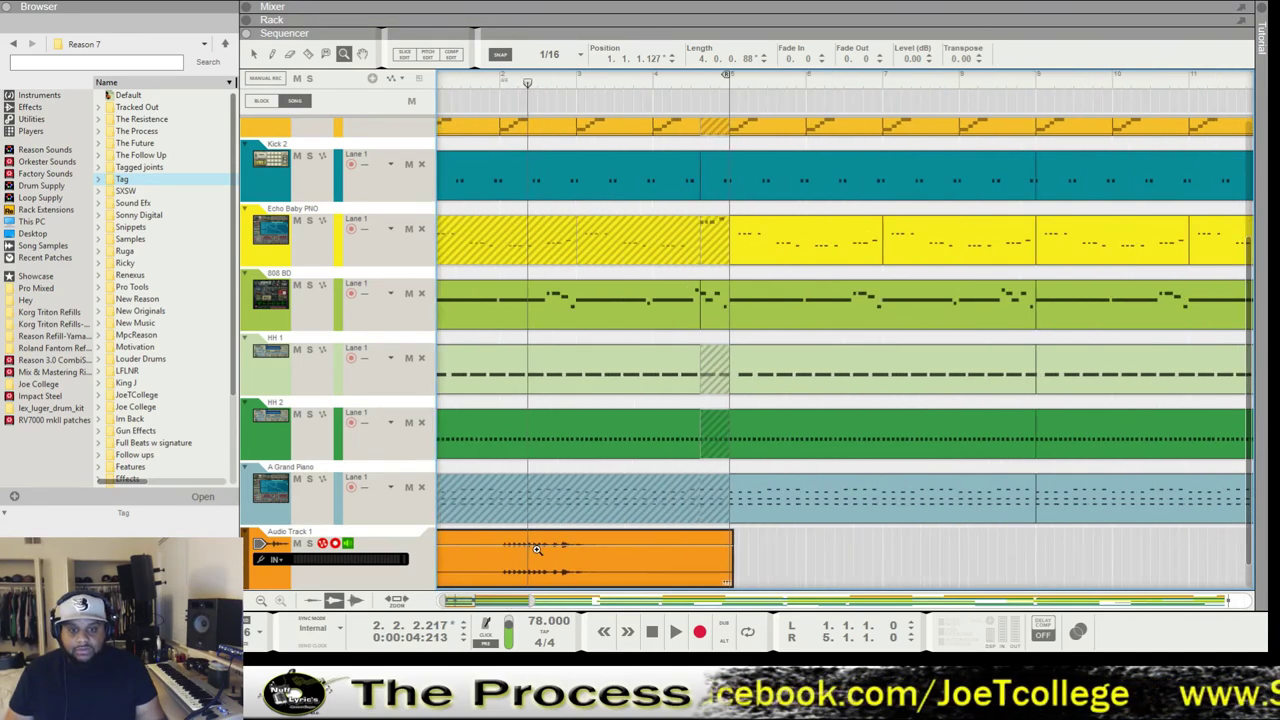
drag(480, 601, 436, 606)
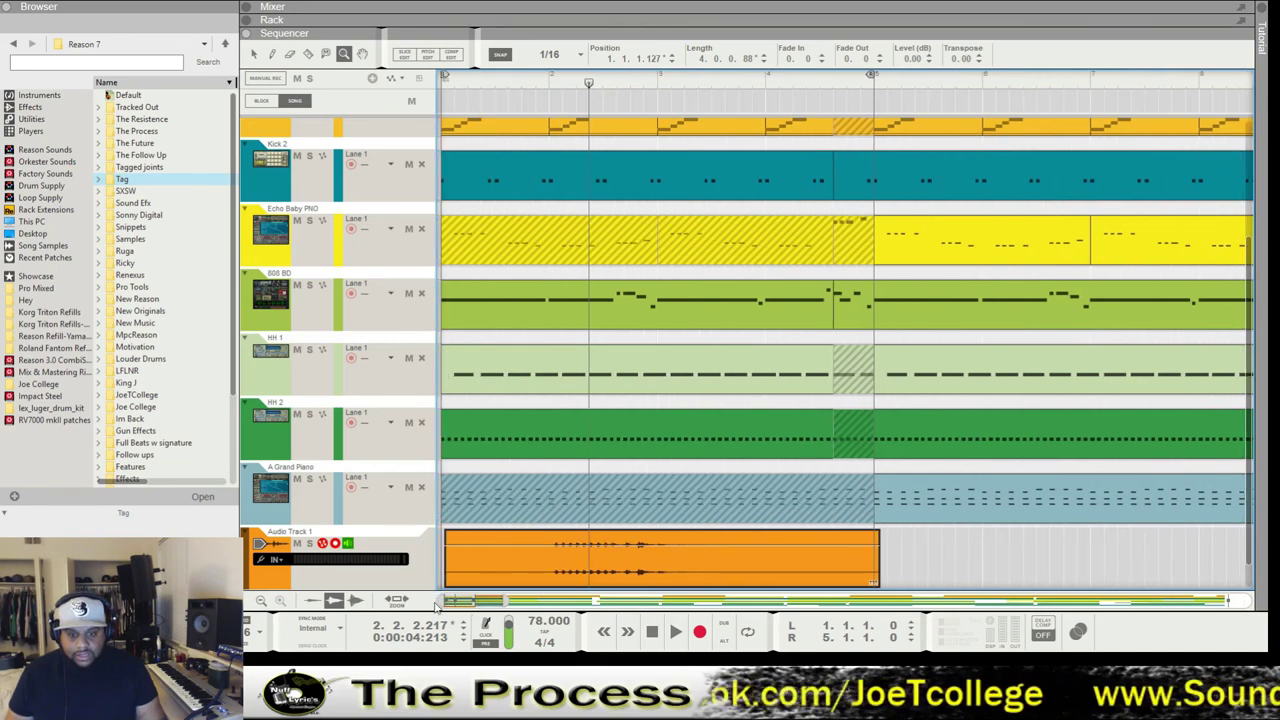
click(308, 54)
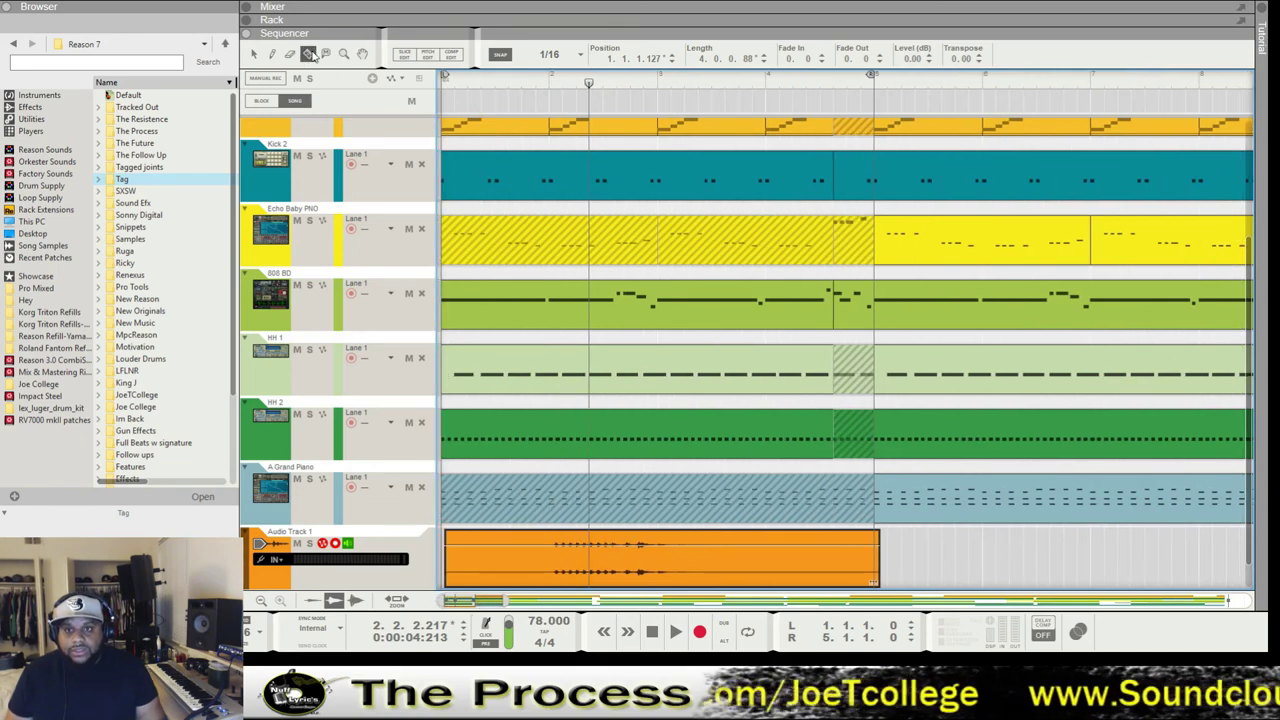
click(476, 559)
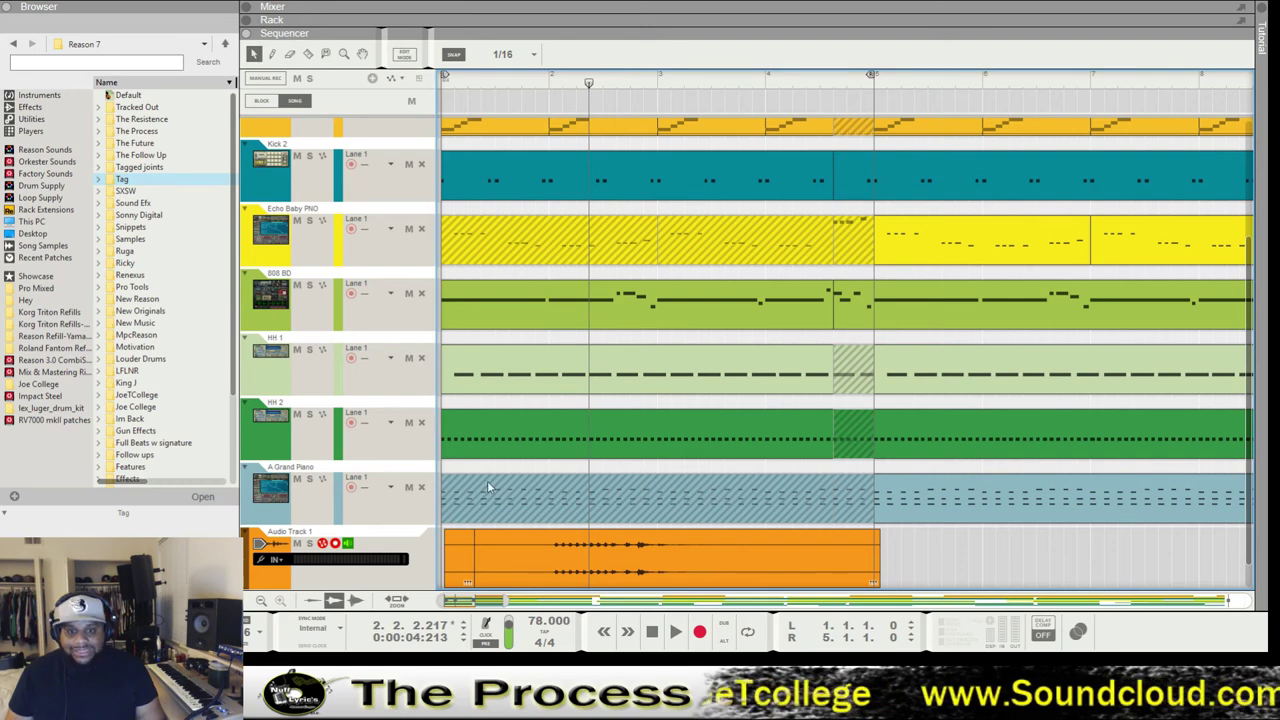
click(465, 565)
key(Delete)
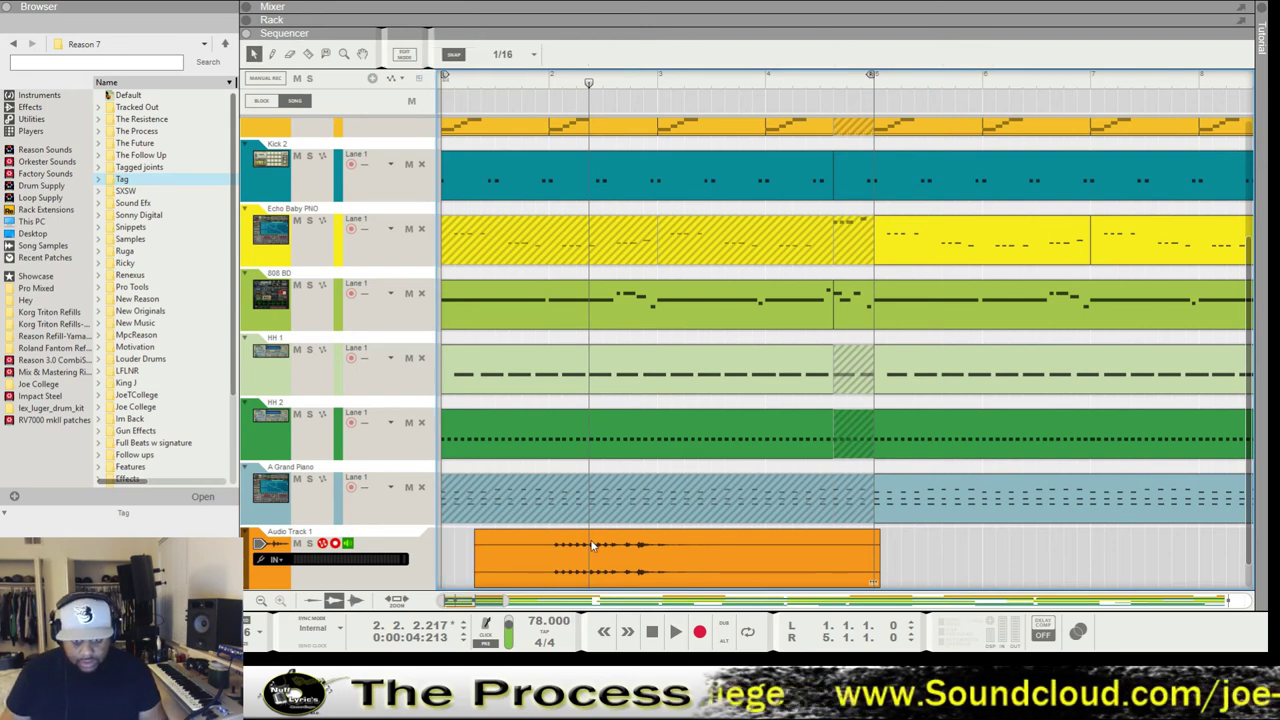
Move the trimmed tag clip to position 1.2.1.0, play the song from the start to check its timing, and stop playback.
drag(565, 558, 559, 558)
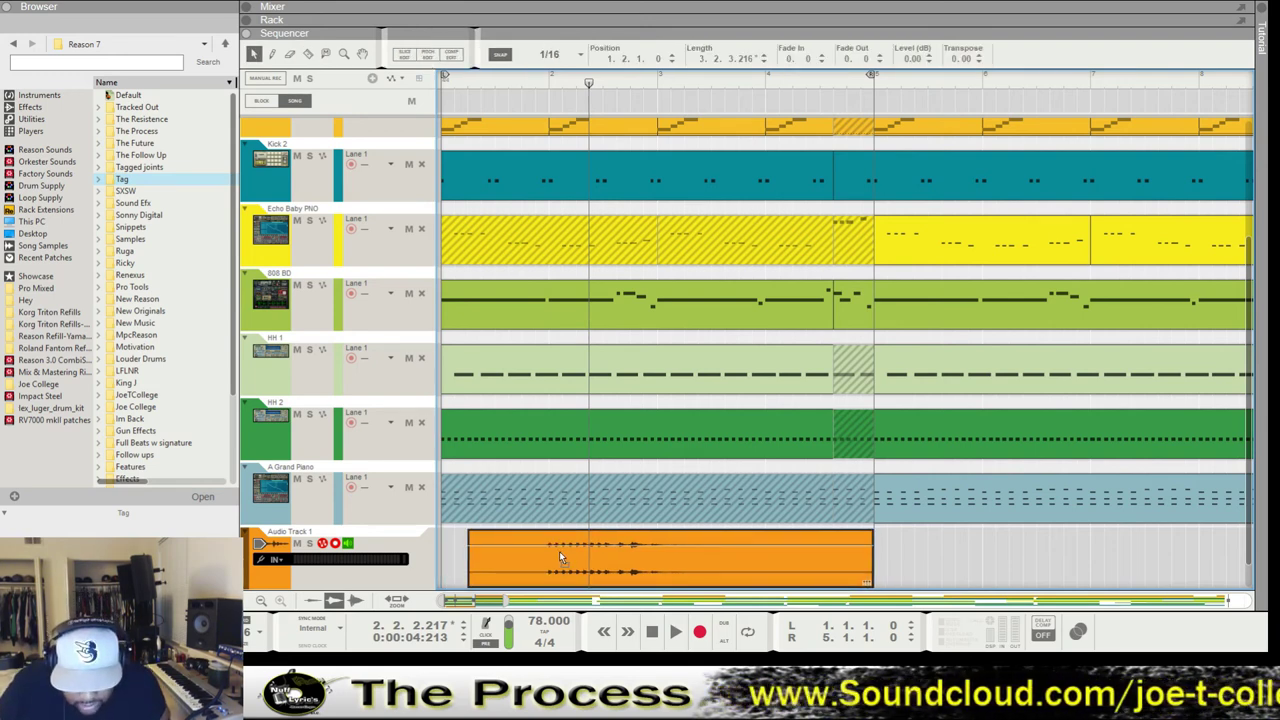
click(652, 632)
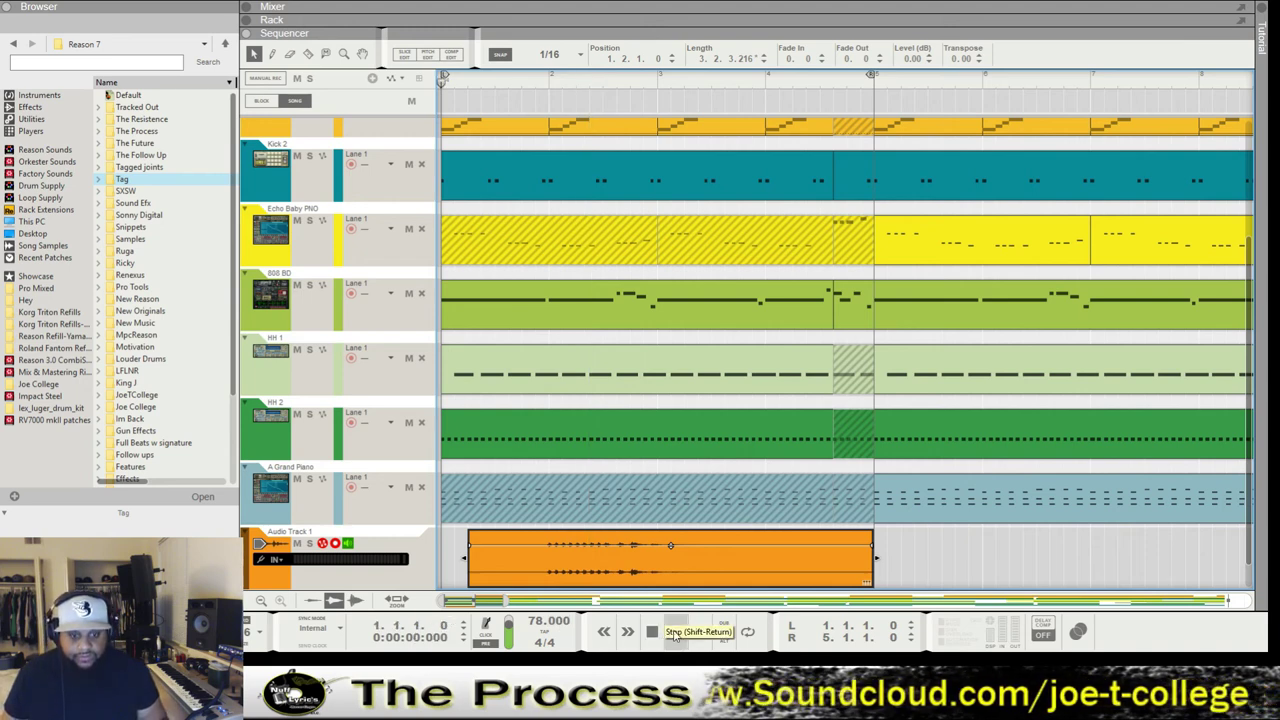
click(675, 632)
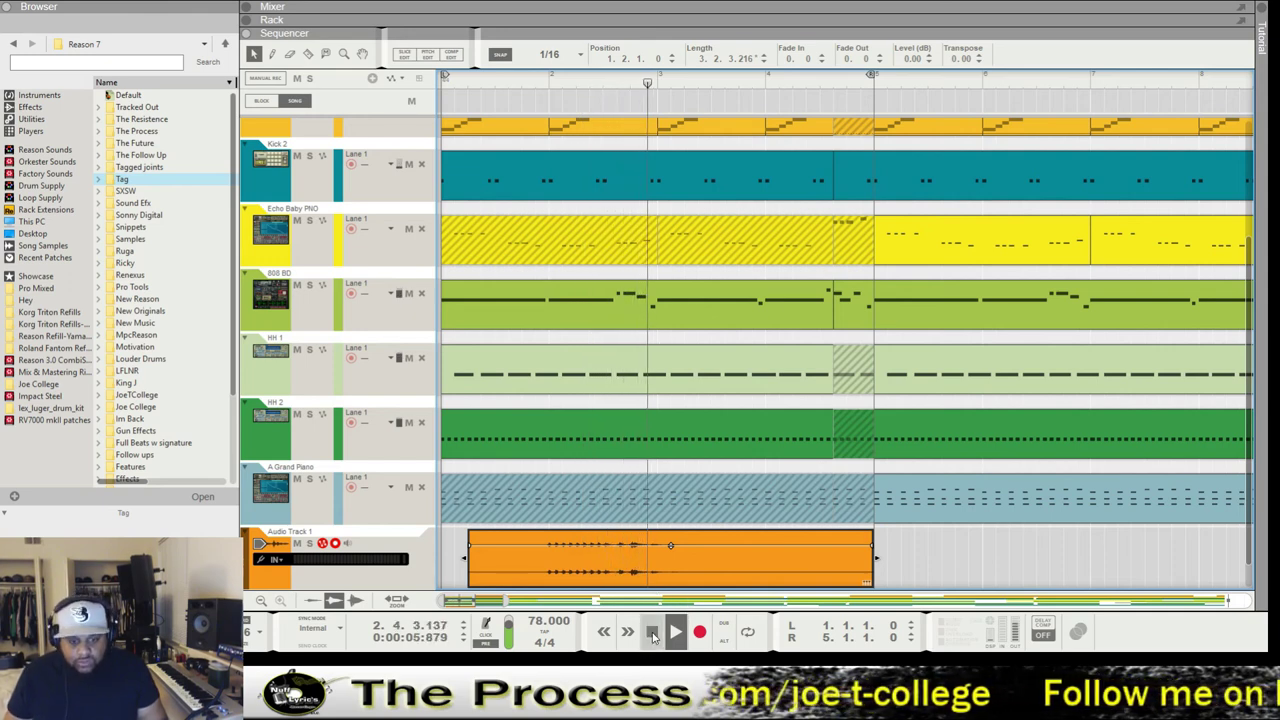
click(652, 634)
click(652, 634)
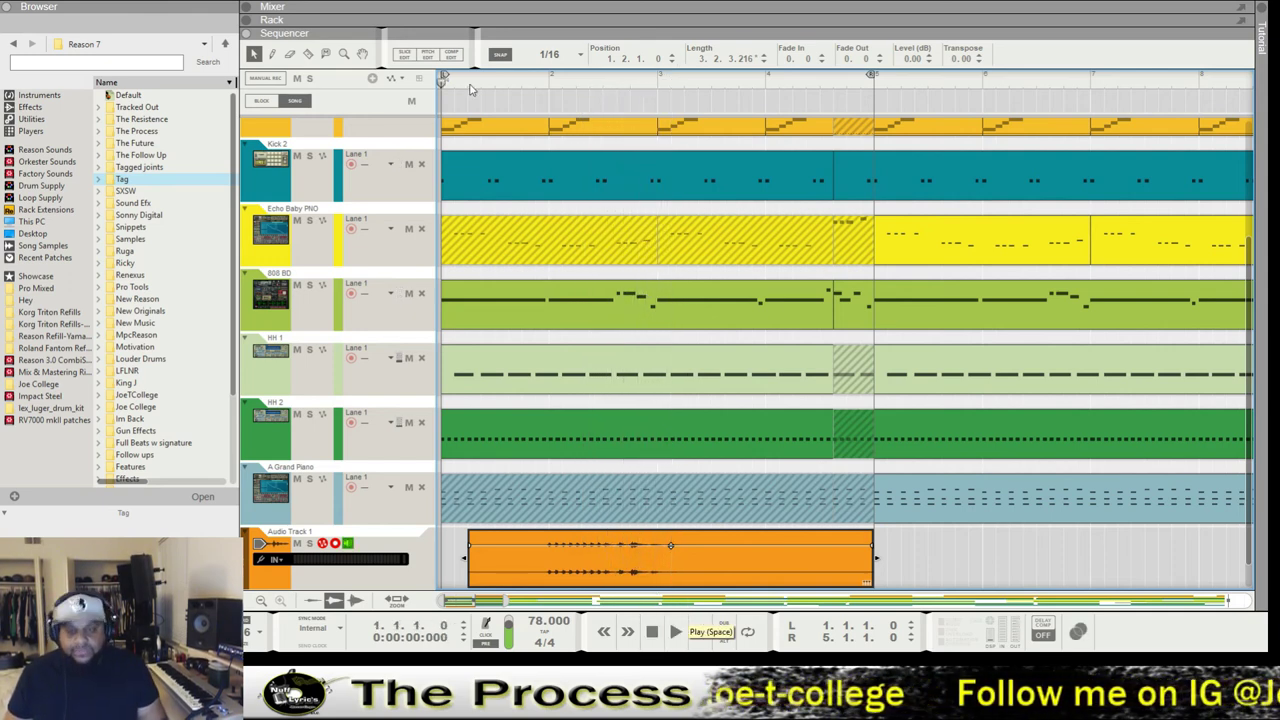
Nudge the tag clip to position 1.2.1.42 with snapping off, play the intro from the start, and return to bar 1.
click(344, 54)
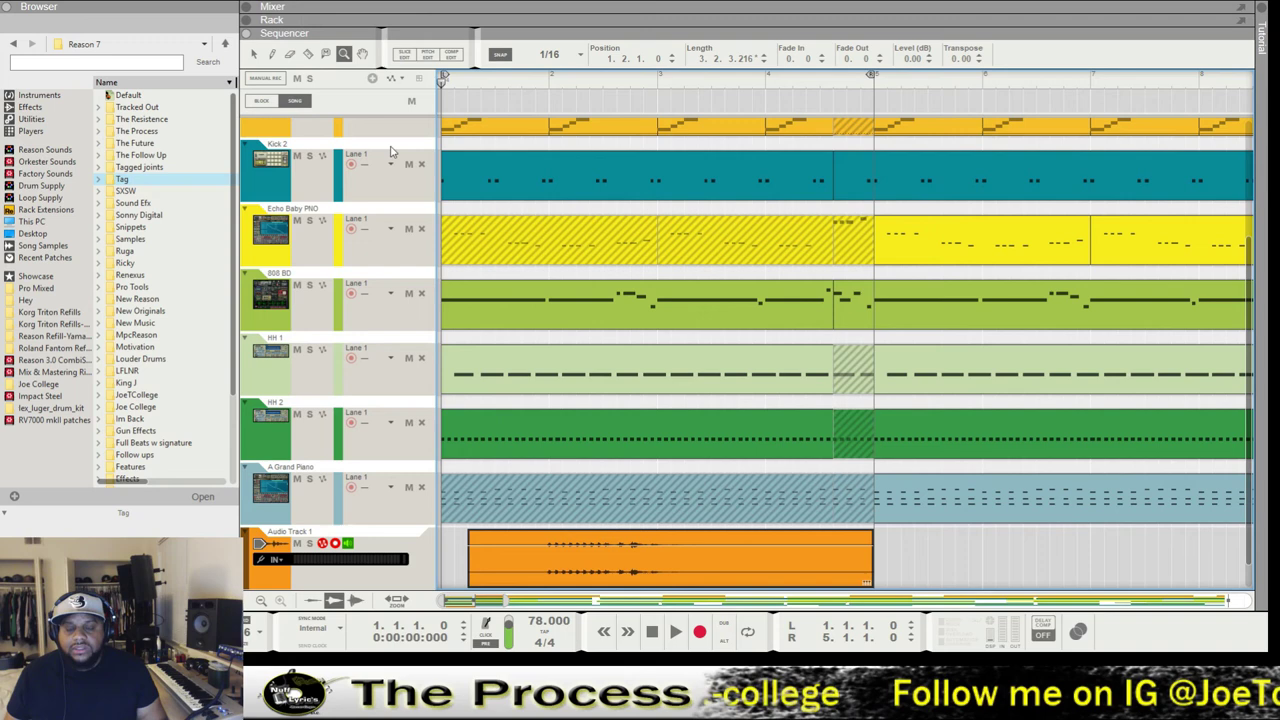
click(551, 536)
click(564, 573)
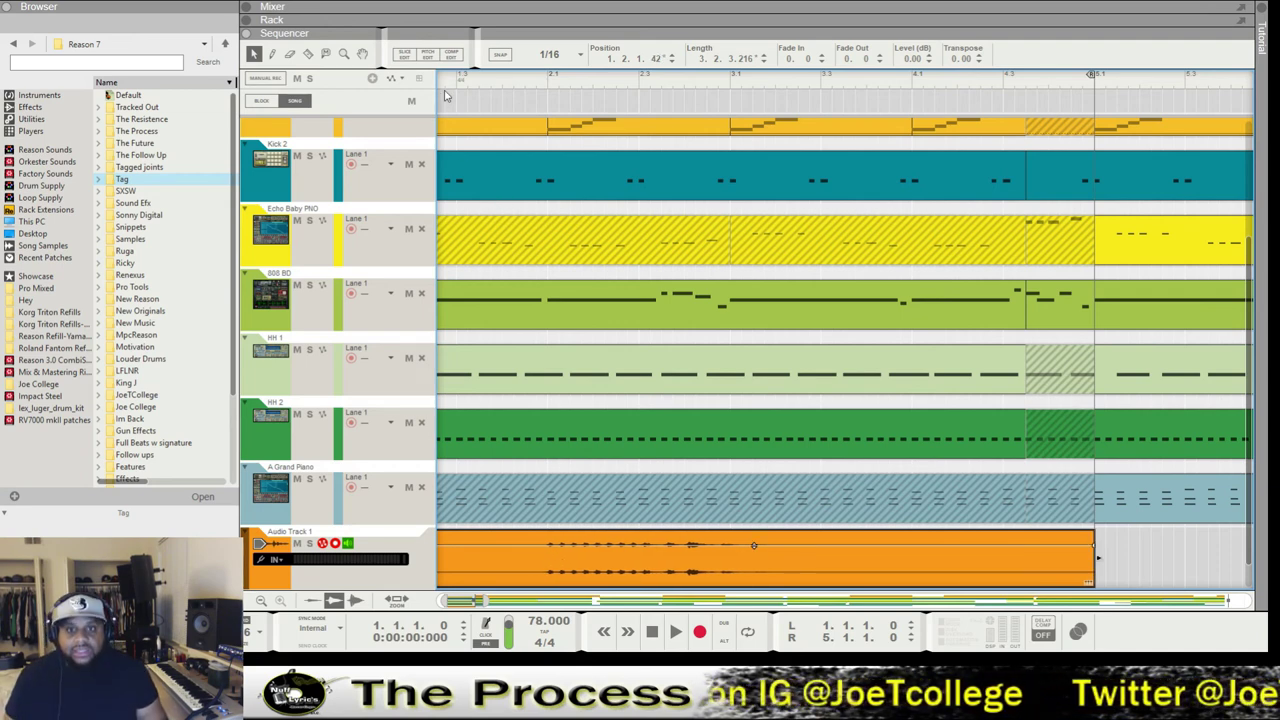
key(space)
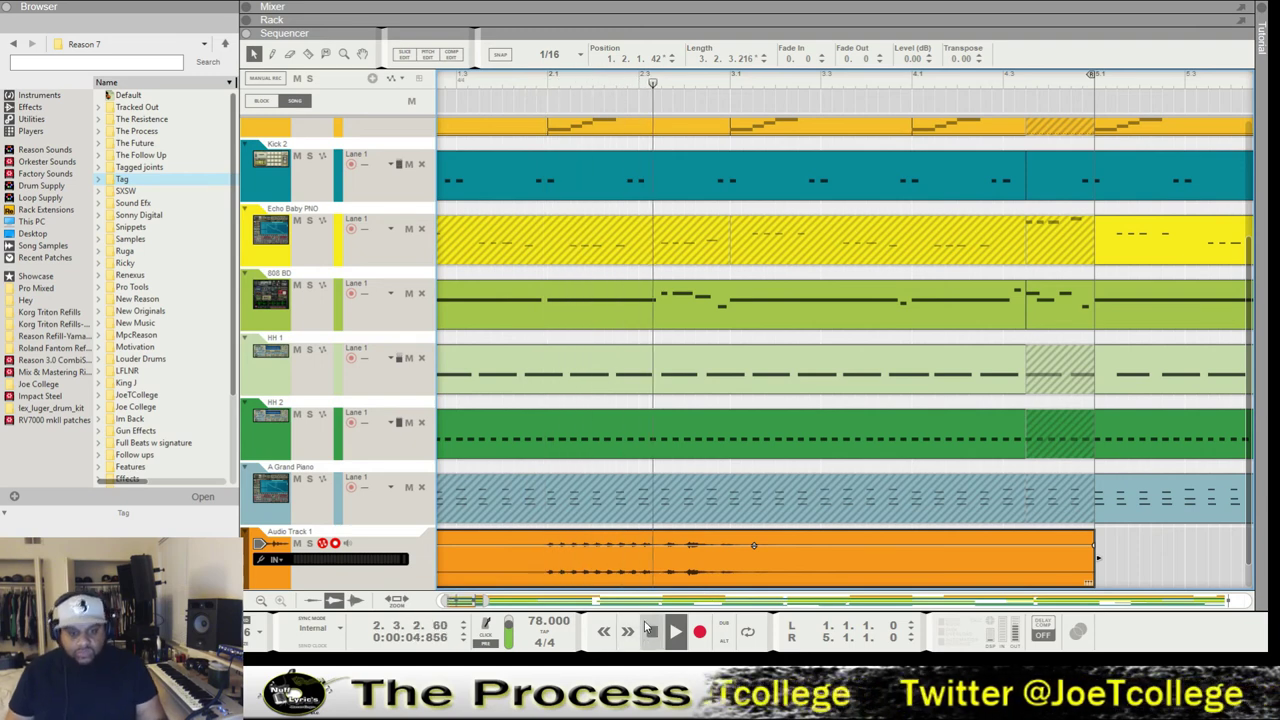
click(650, 630)
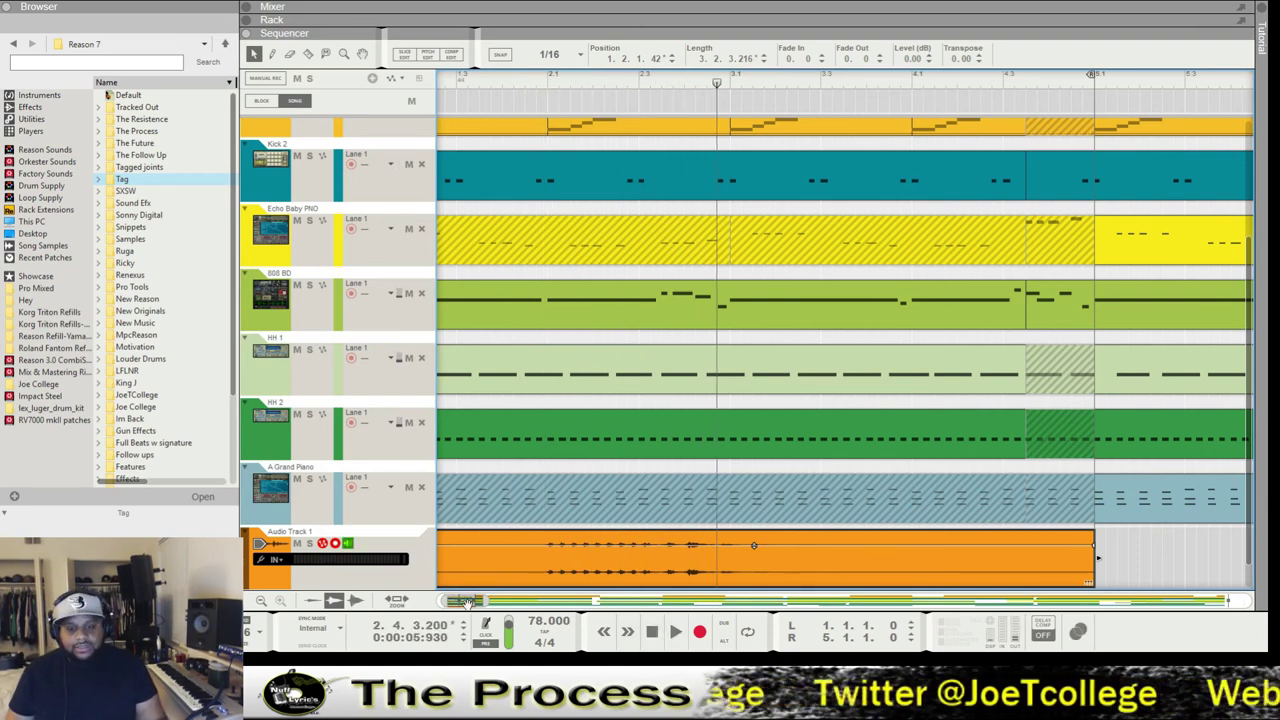
click(650, 630)
Raise Audio Track 1's mixer fader to 3.33 dB while the intro plays, and stop playback at the song start.
key(F5)
key(F6)
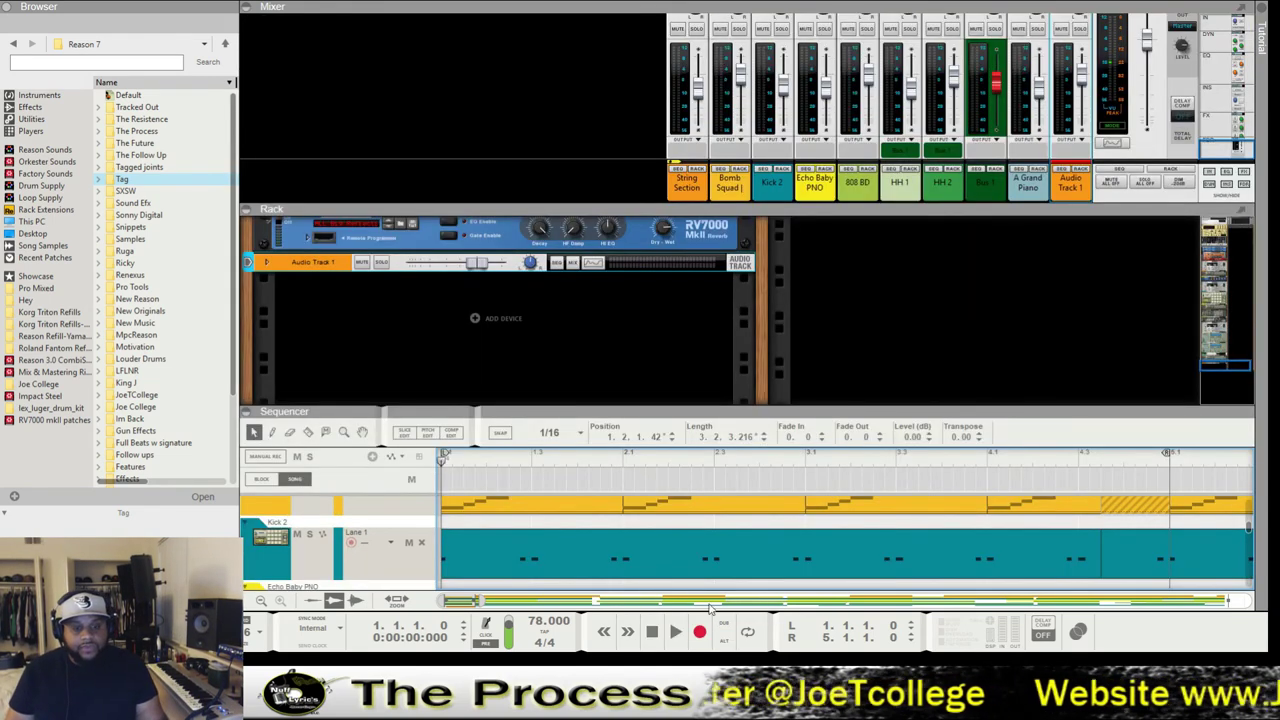
click(675, 632)
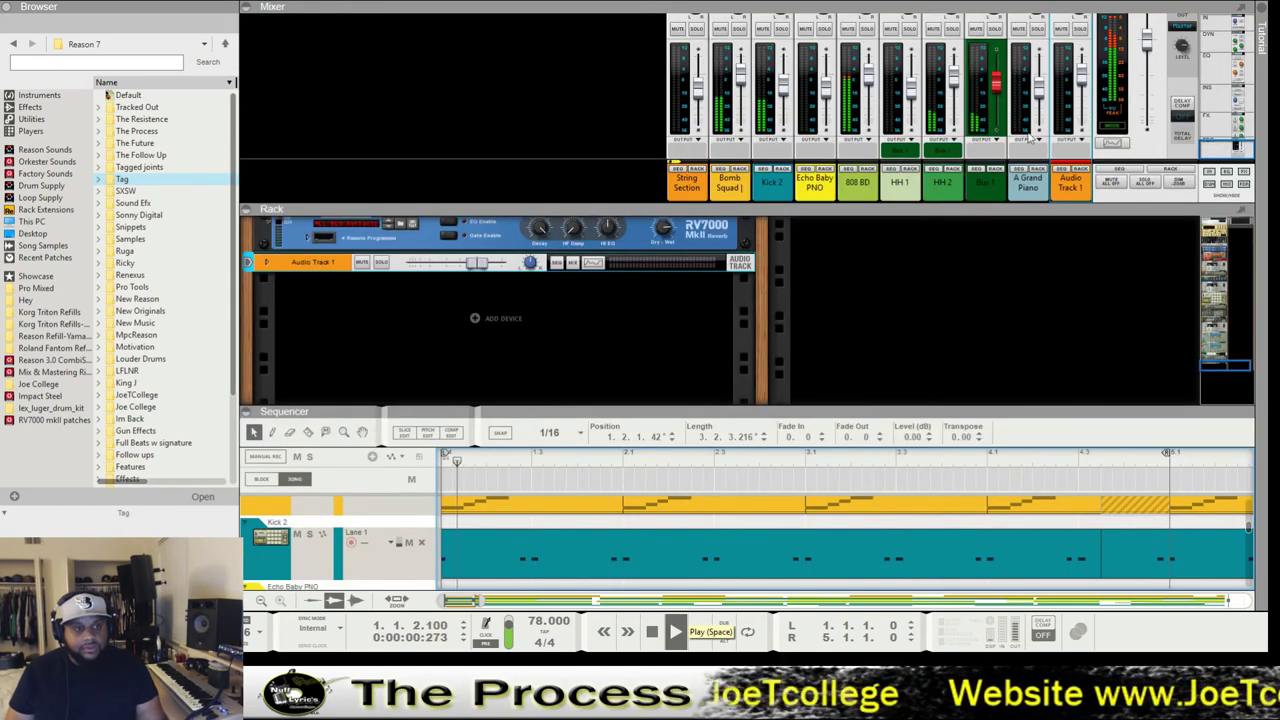
click(1080, 80)
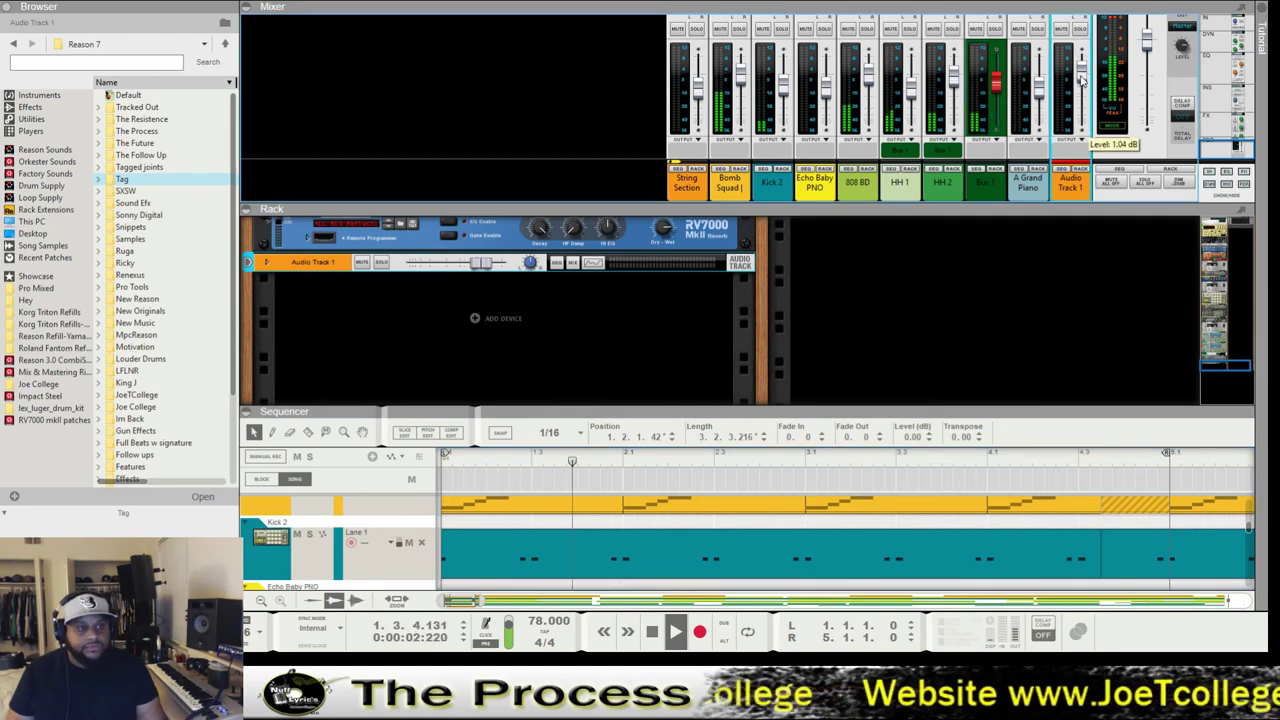
drag(1080, 80, 1082, 76)
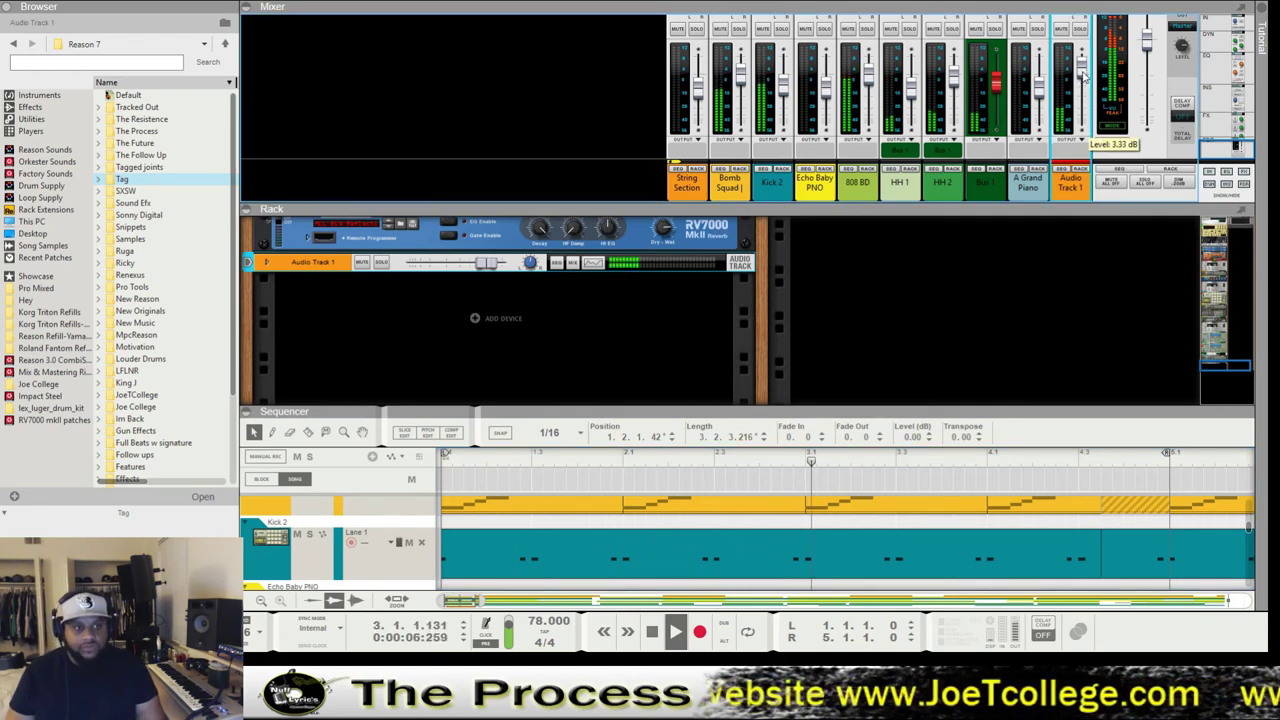
double_click(651, 632)
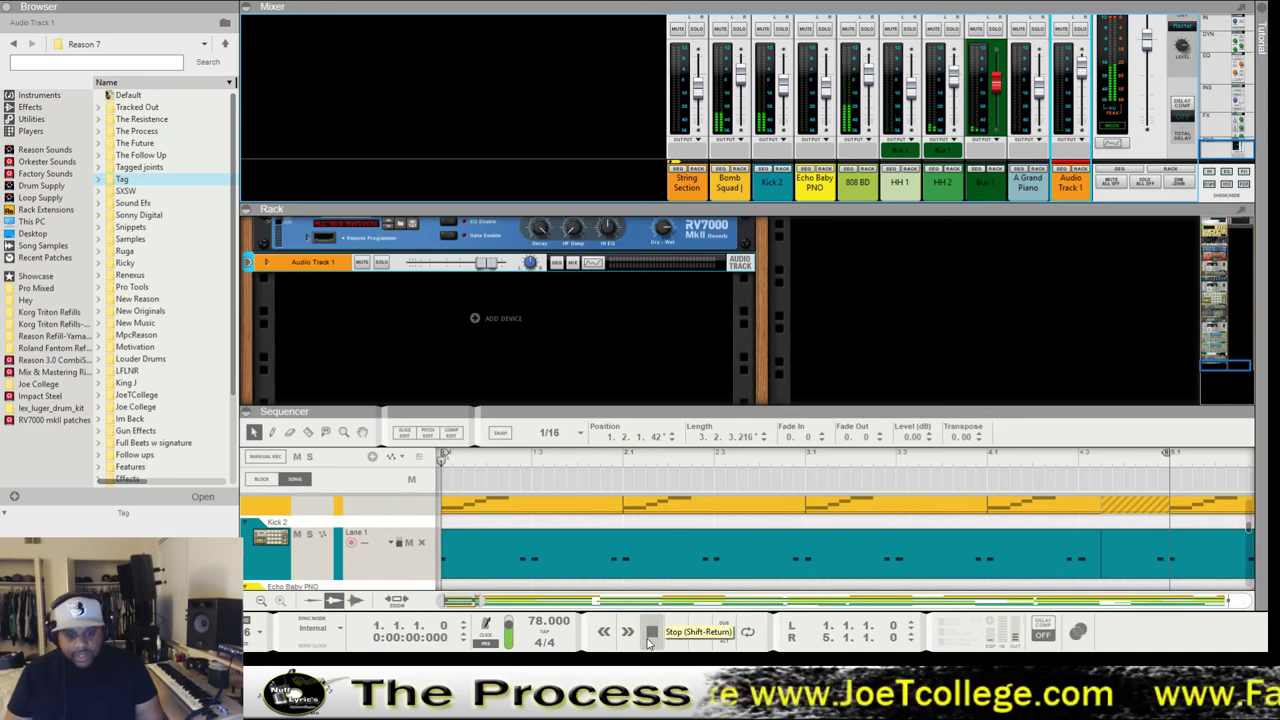
Rename Audio Track 1 as Tag in the sequencer.
scroll(381, 561, down, 10)
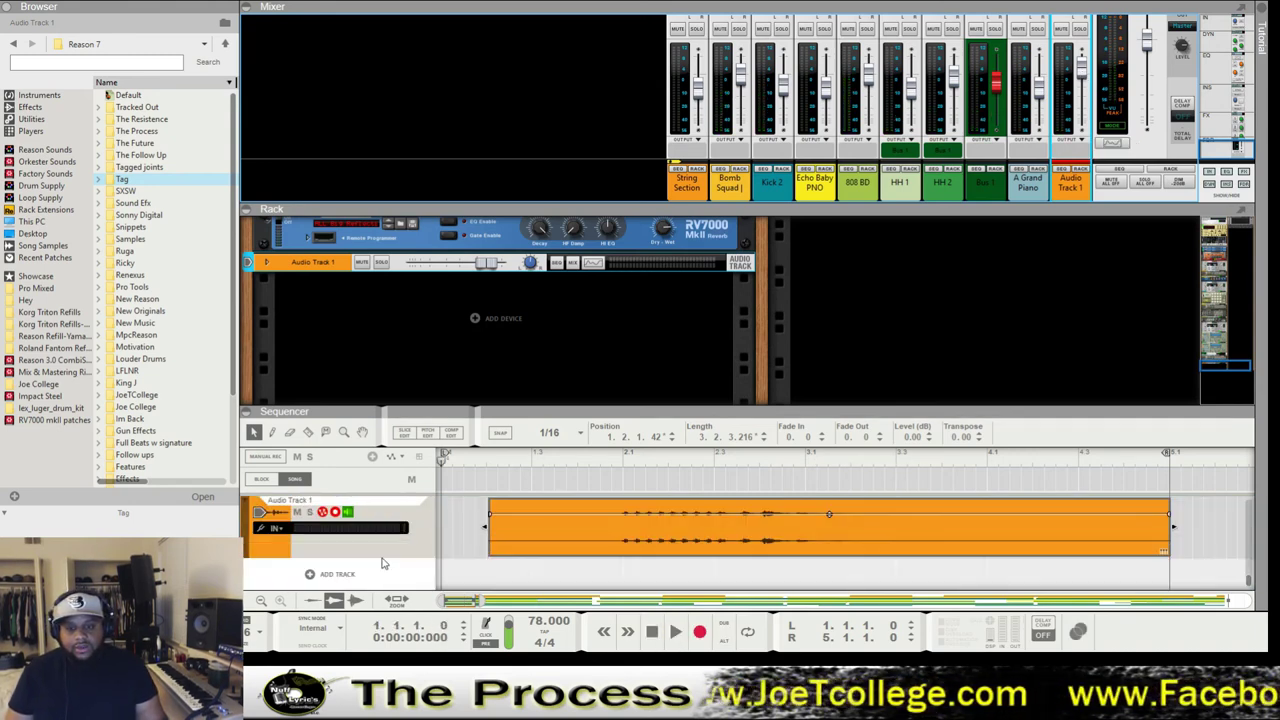
click(300, 505)
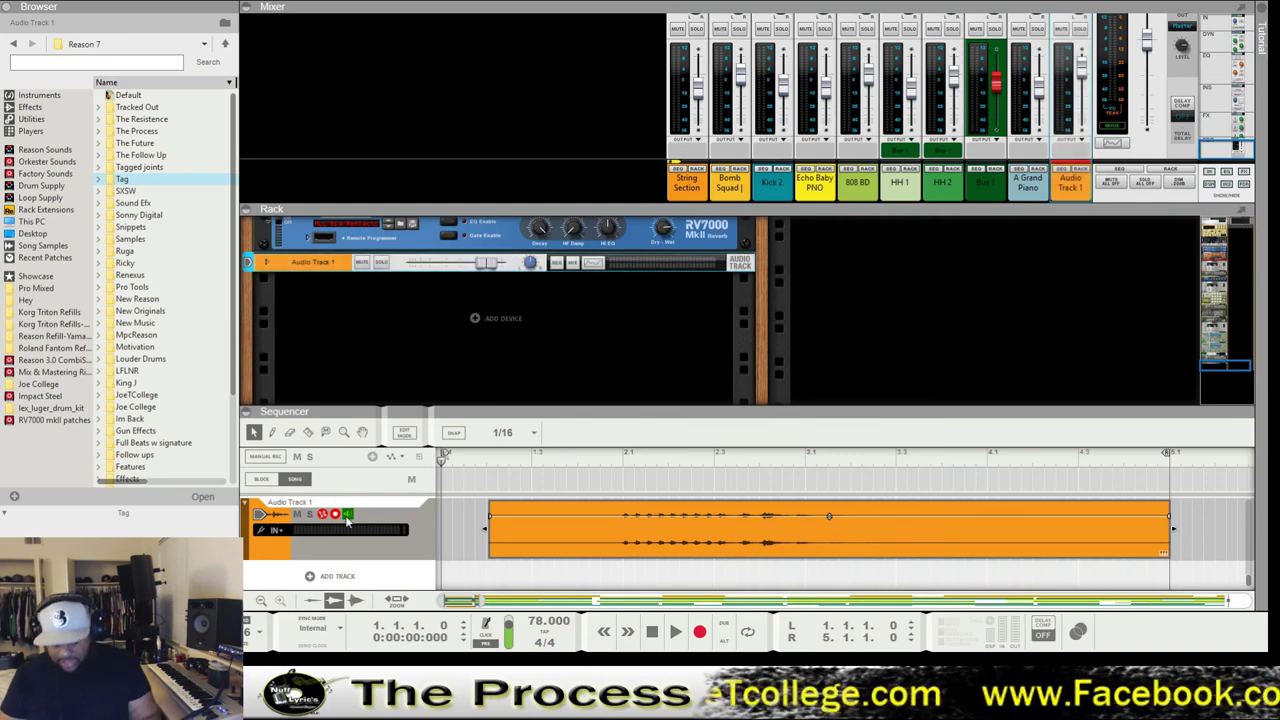
text(Tag)
key(Return)
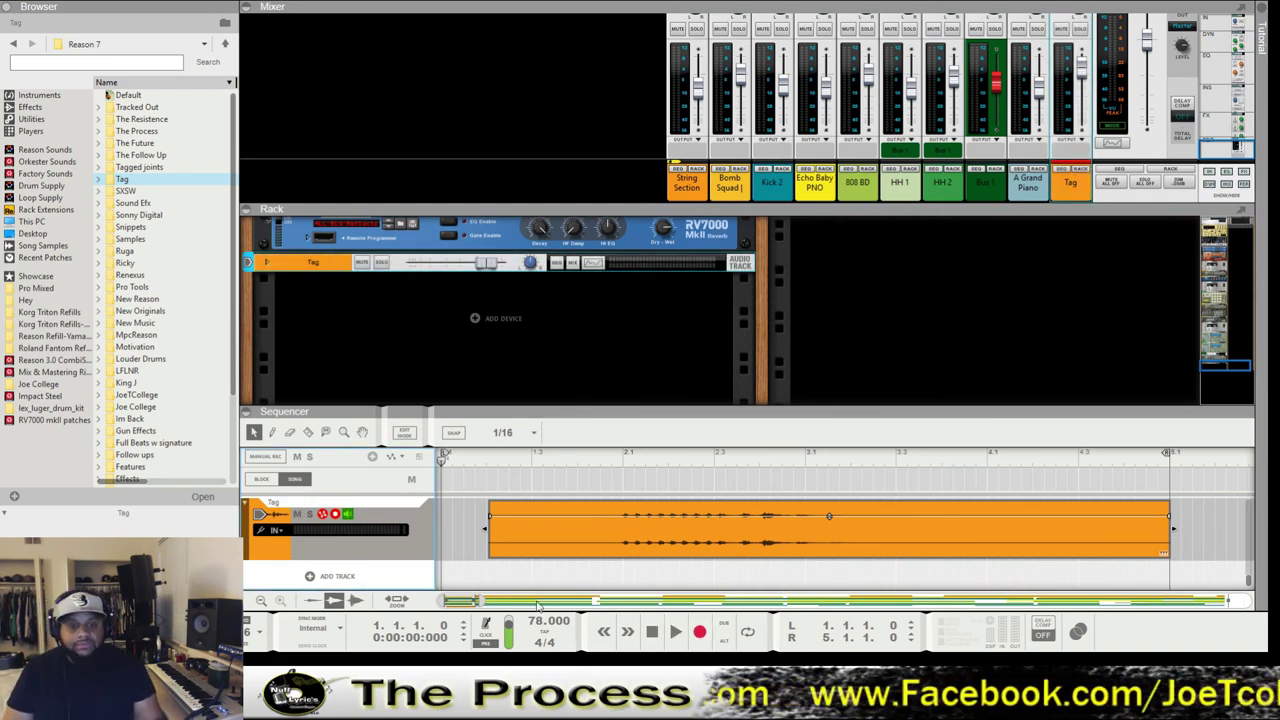
Play the song from the start and bring the whole arrangement into view in the sequencer.
drag(482, 600, 660, 602)
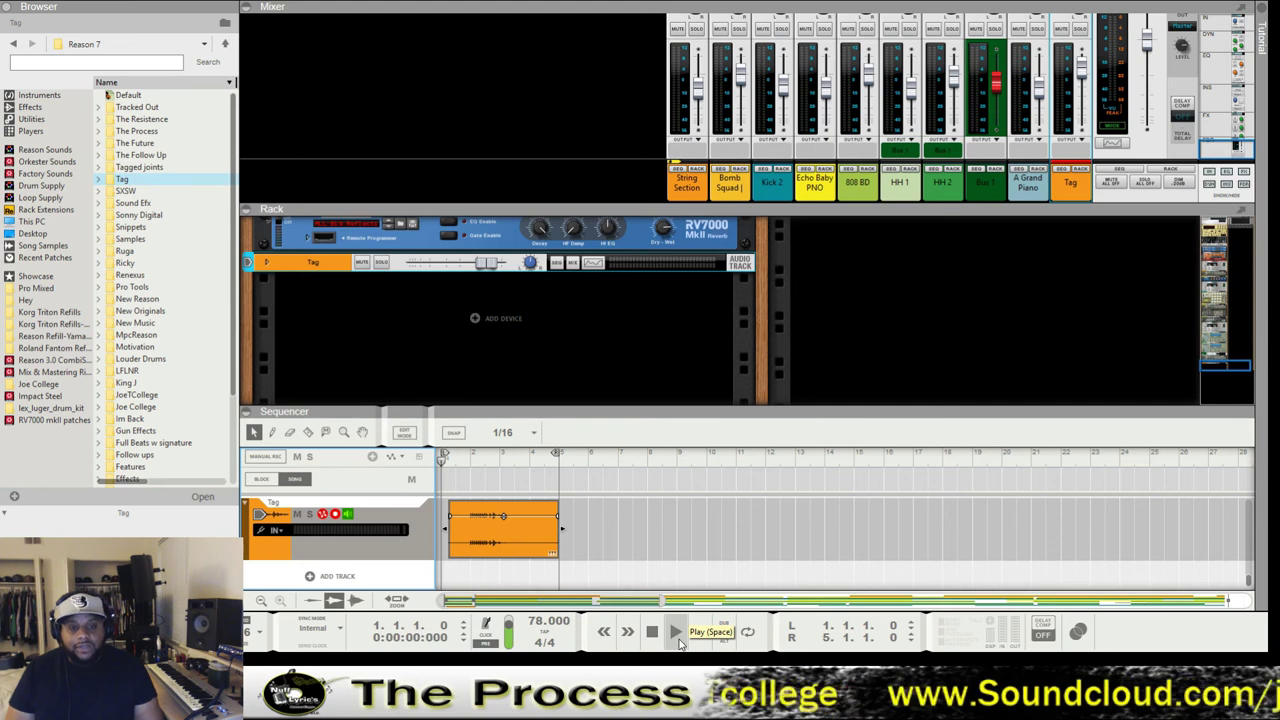
click(679, 643)
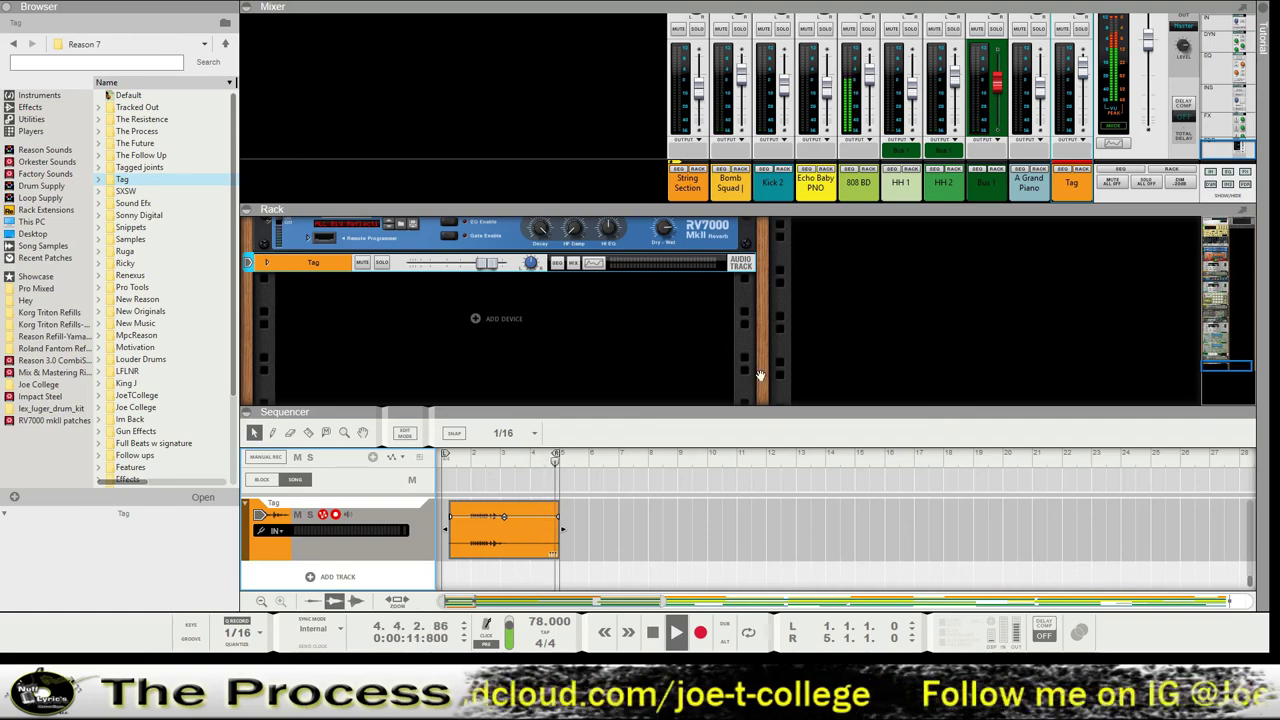
key(F7)
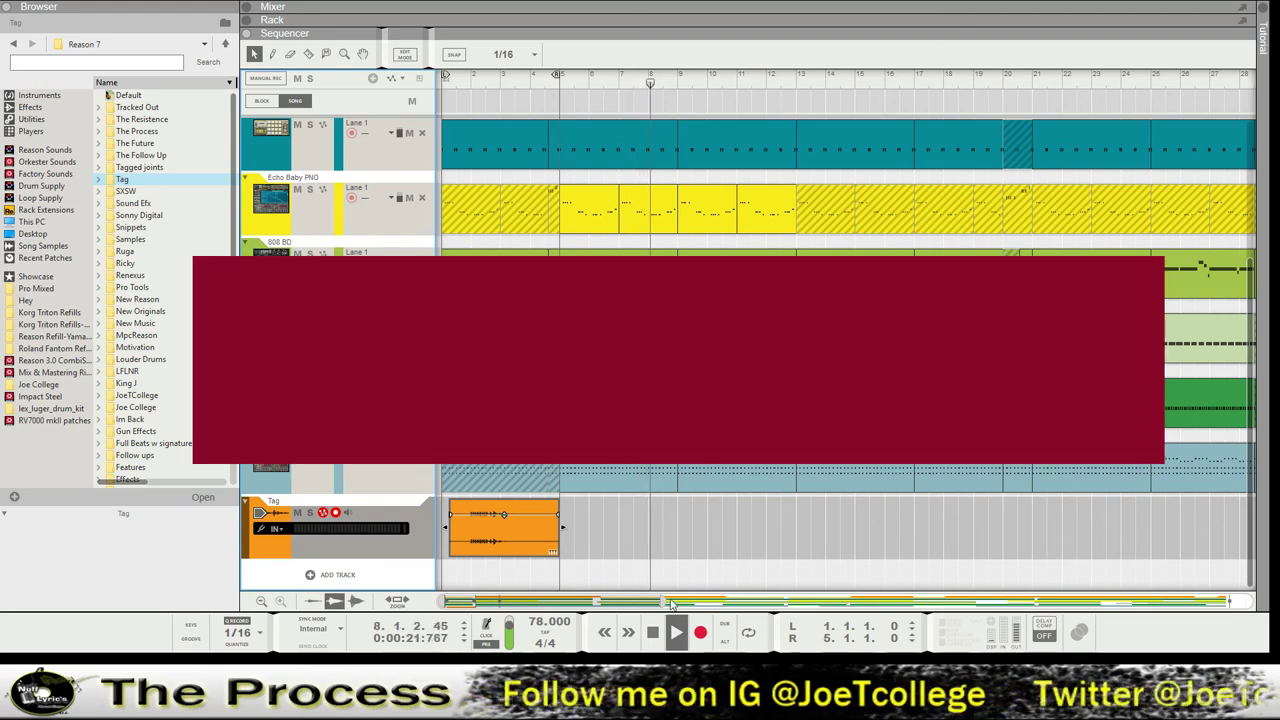
drag(671, 604, 1200, 601)
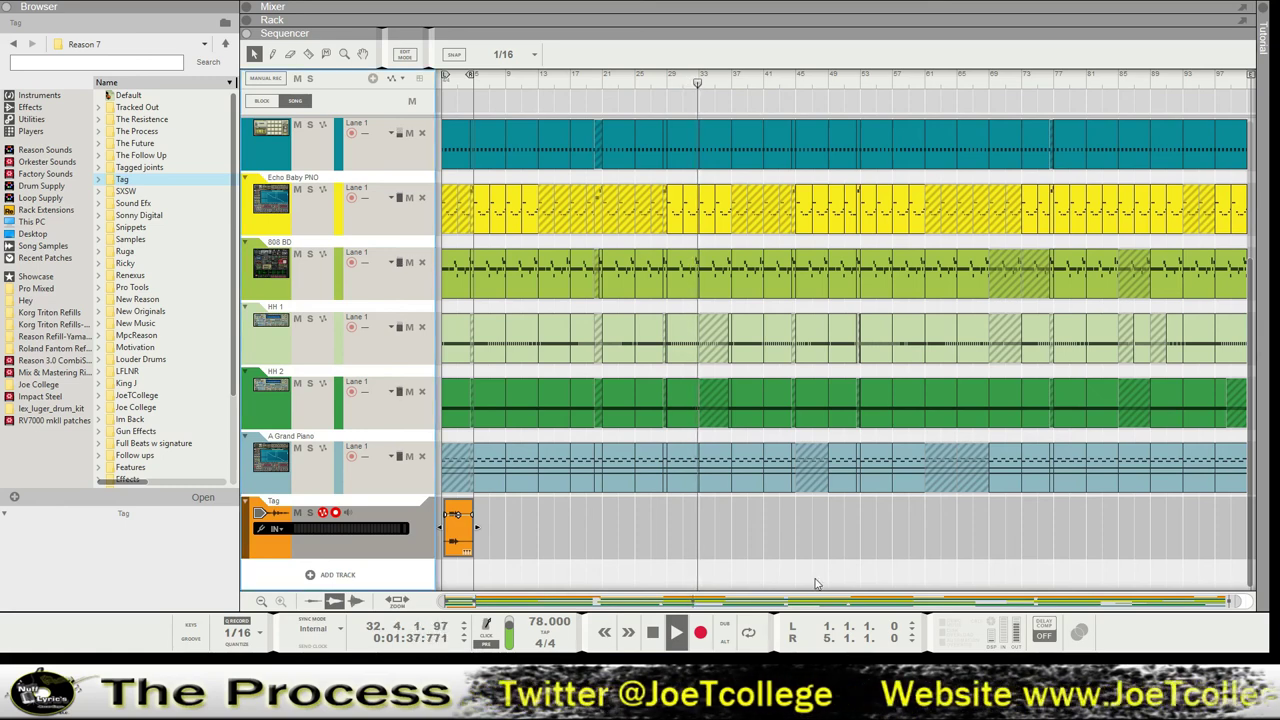
Examine the mixer's inserts, sends and channel levels alongside the rack and arrangement while the song plays.
key(F8)
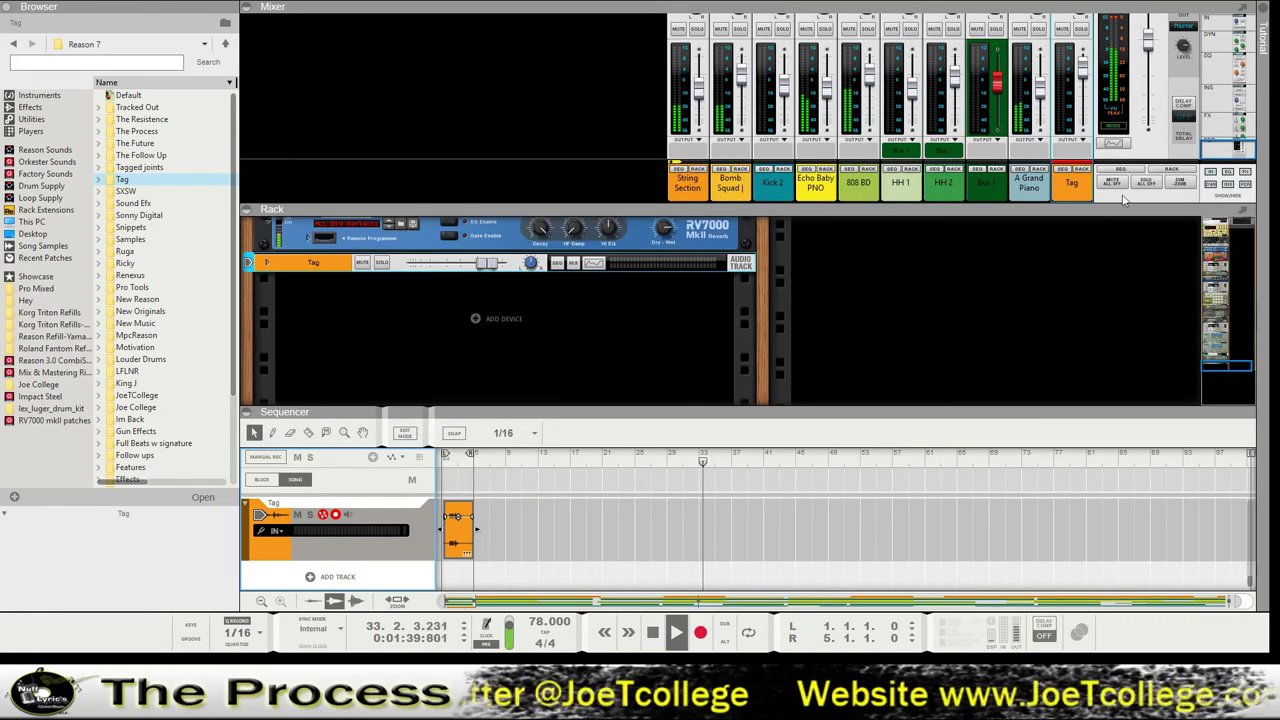
key(F5)
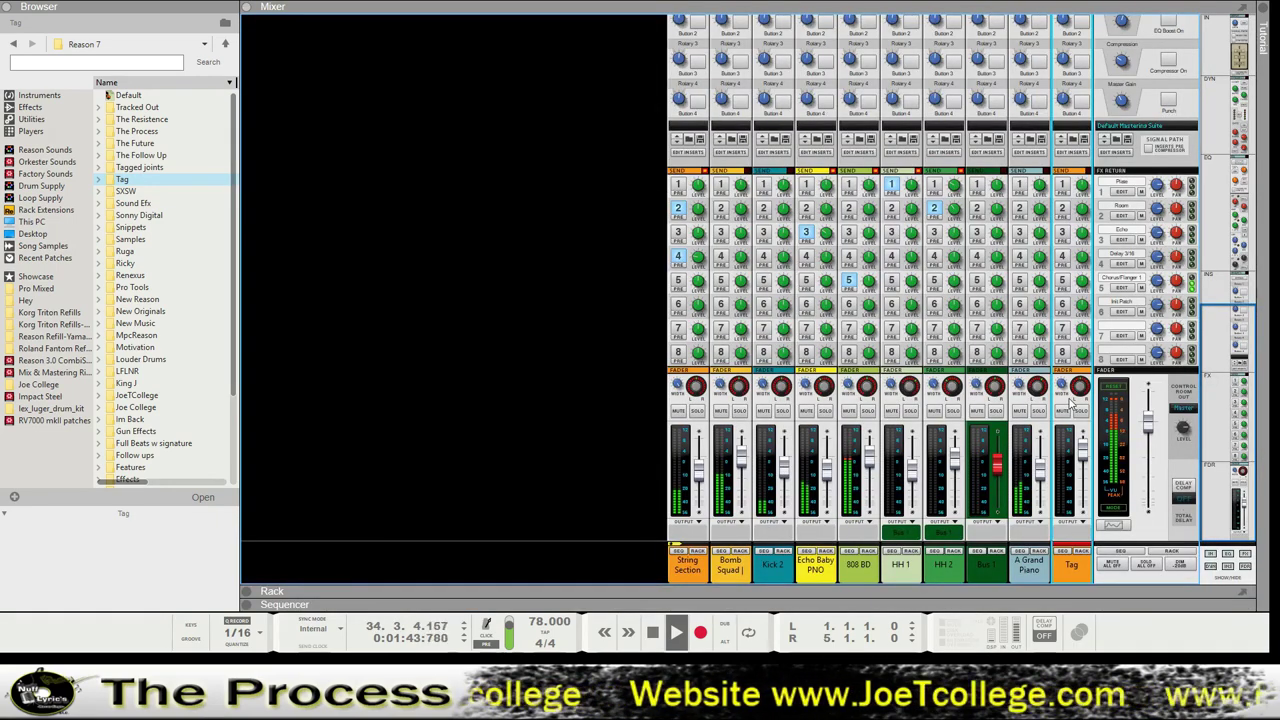
scroll(1071, 403, up, 3)
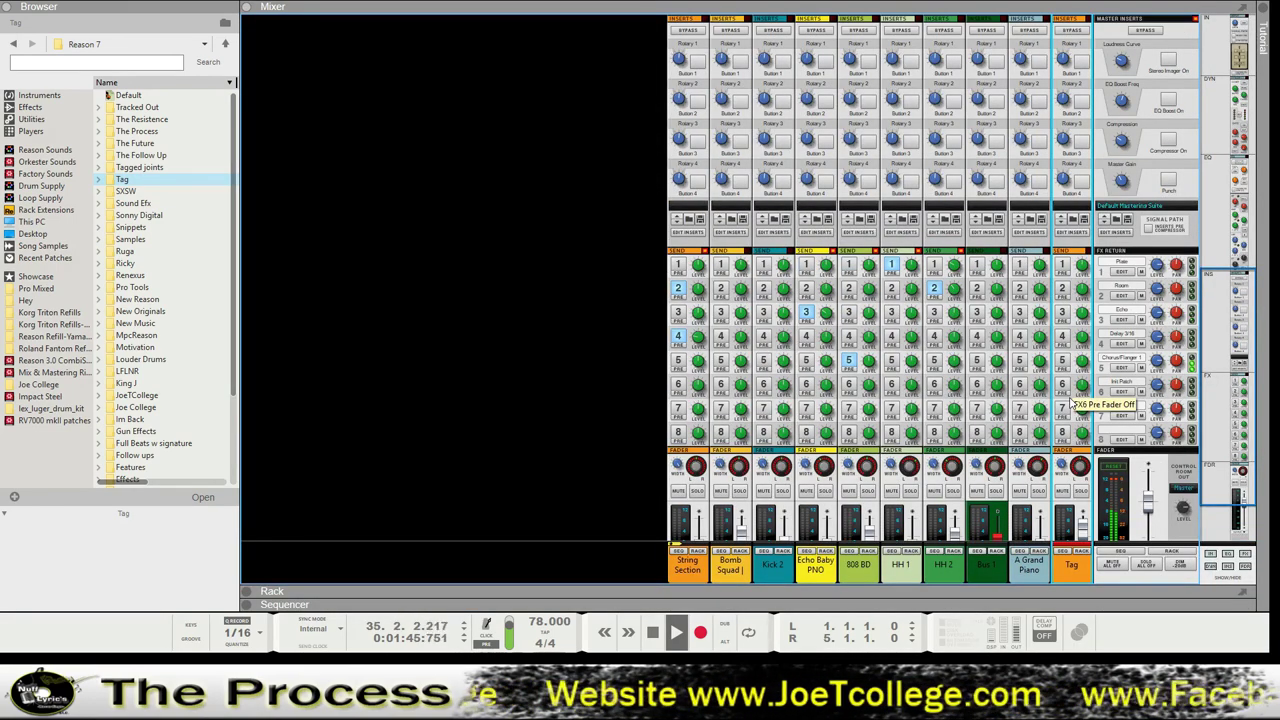
scroll(1071, 403, down, 3)
key(F7)
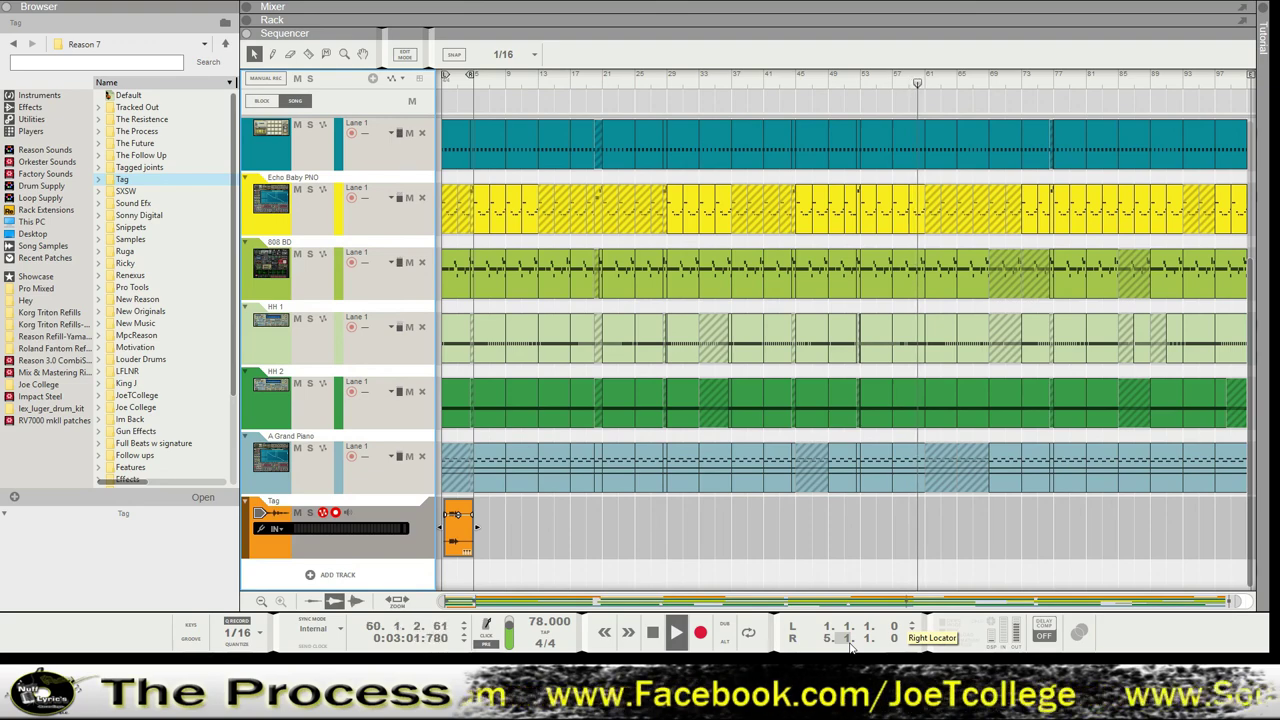
key(F6)
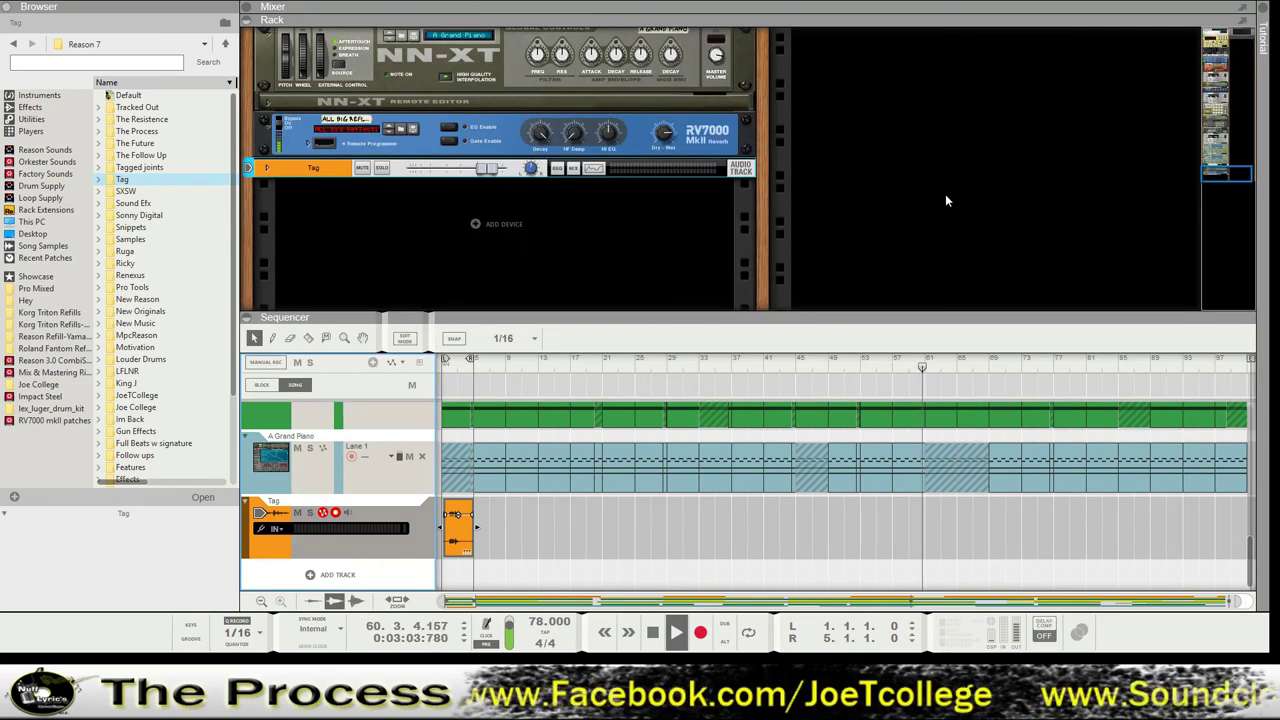
key(F5)
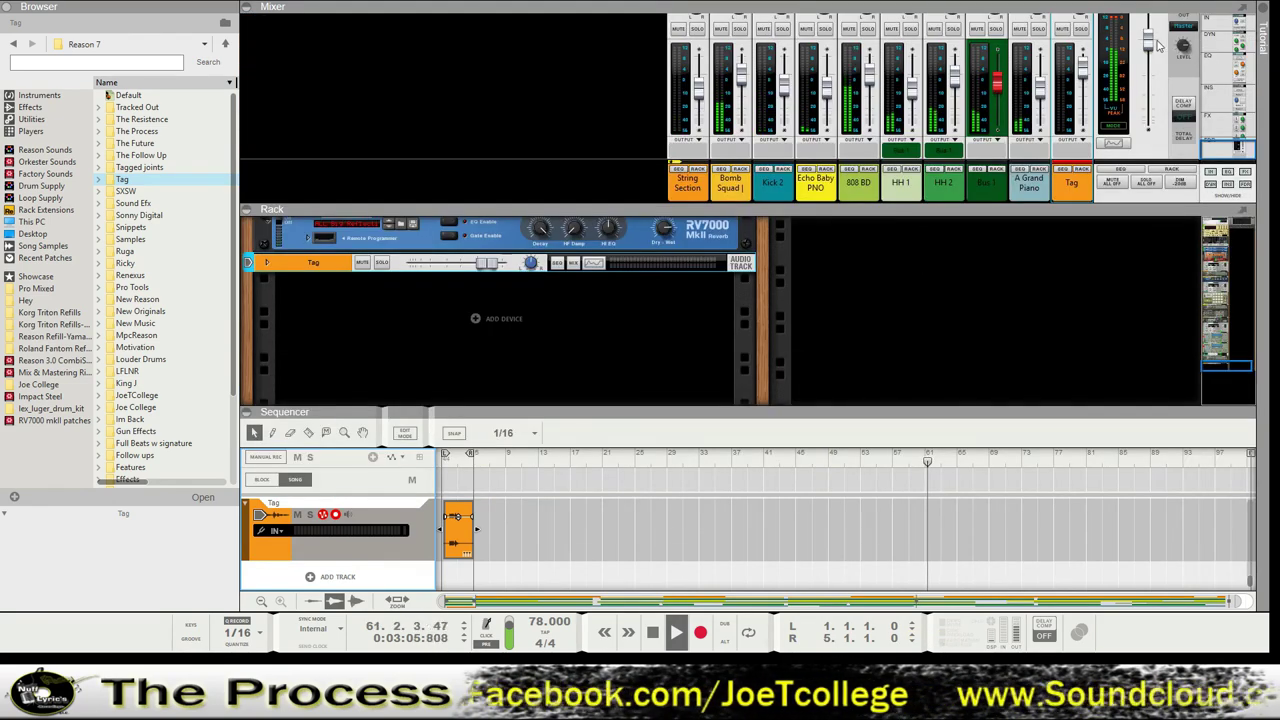